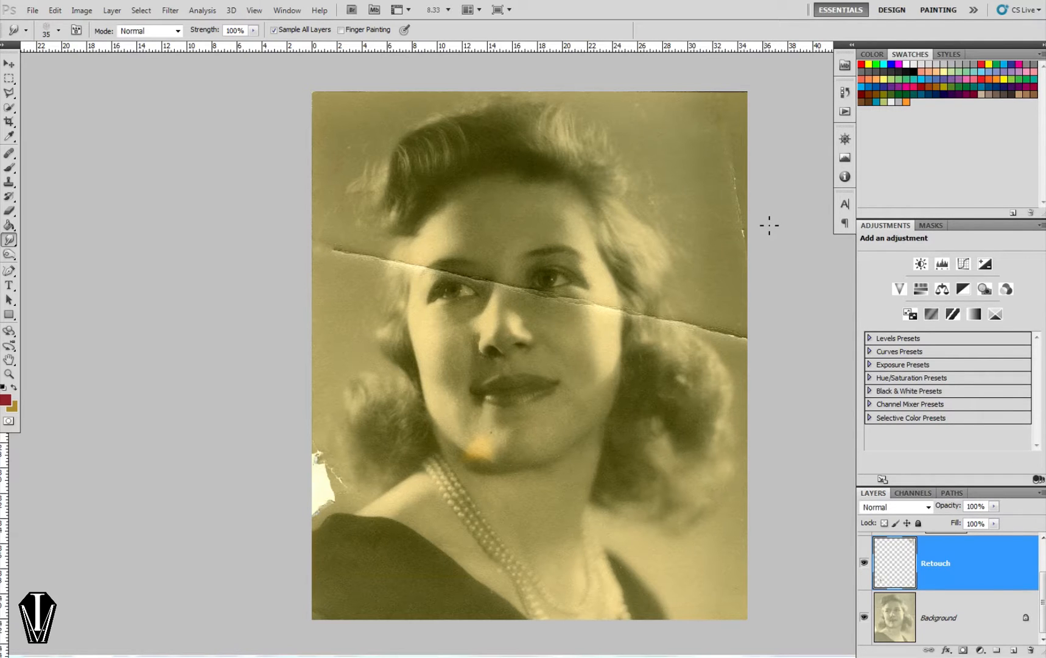
Step: Compare the photo with the Levels 1 adjustment and the Retouch layer hidden and shown
left_click(864, 562)
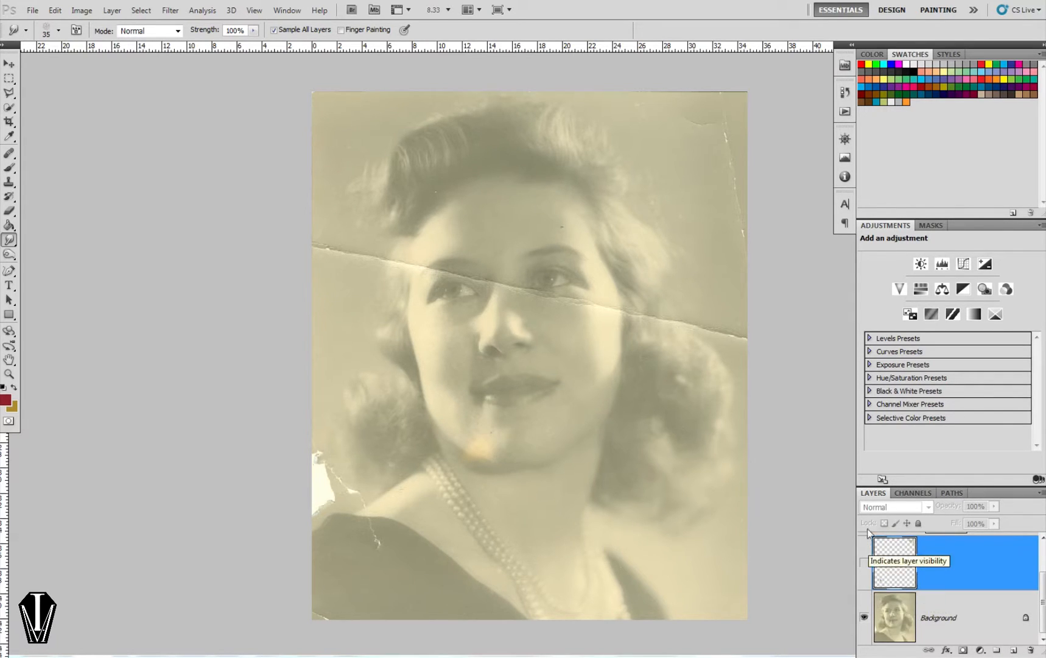
scroll(874, 603, "up", 1)
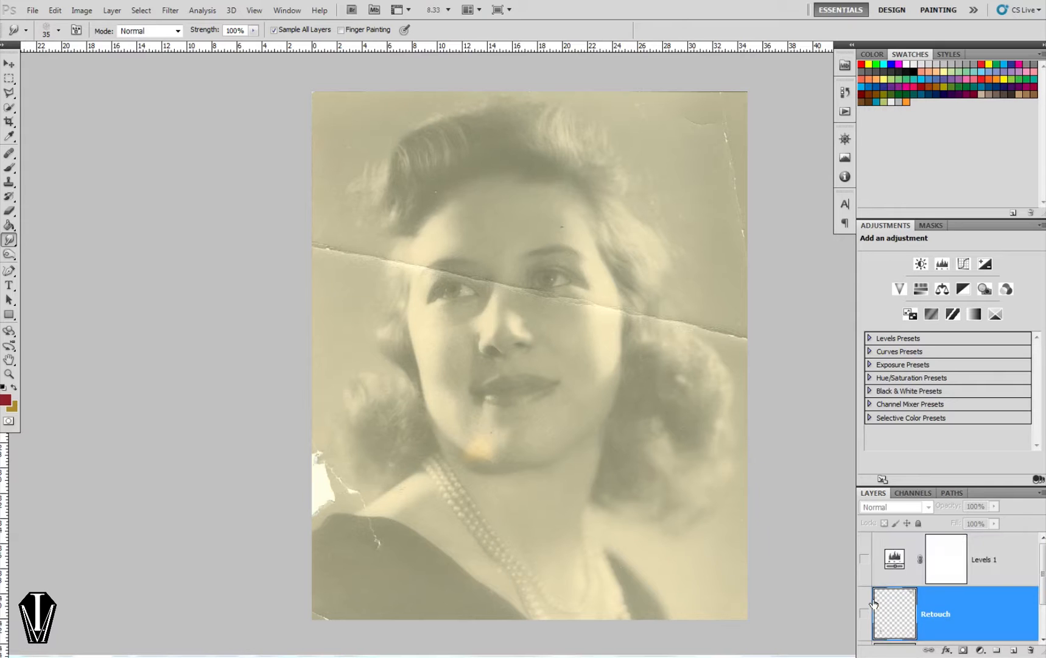
left_click(864, 559)
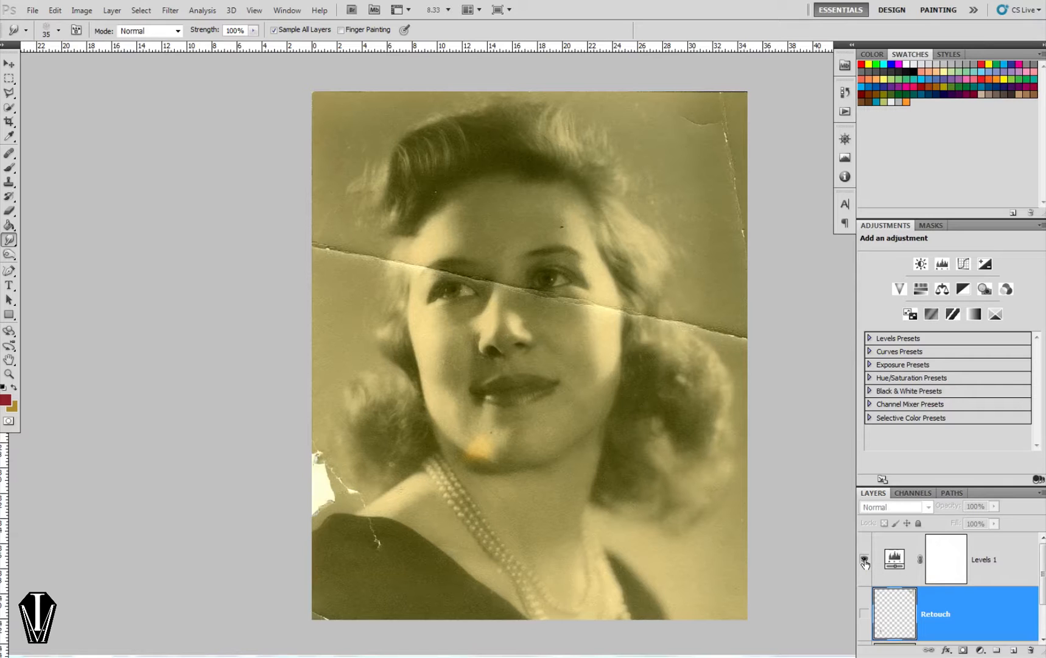
left_click(867, 615)
left_click(867, 615)
left_click(867, 614)
left_click(867, 615)
left_click(867, 614)
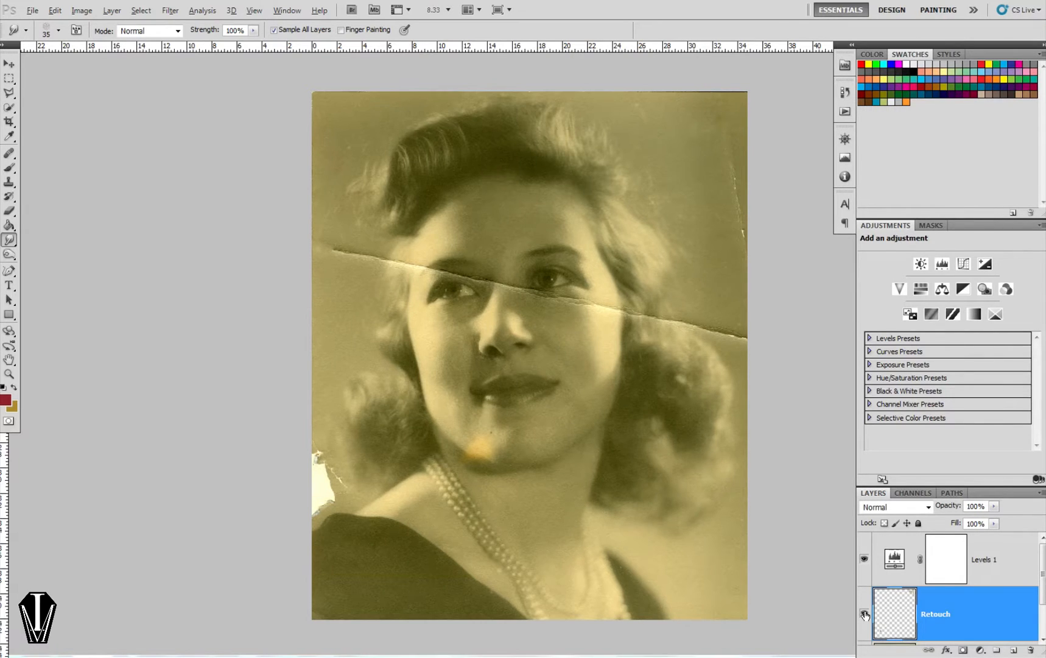
Step: Isolate the Retouch layer to review its painted repairs, and restore the visibility of the other layers
left_click(865, 614, "alt")
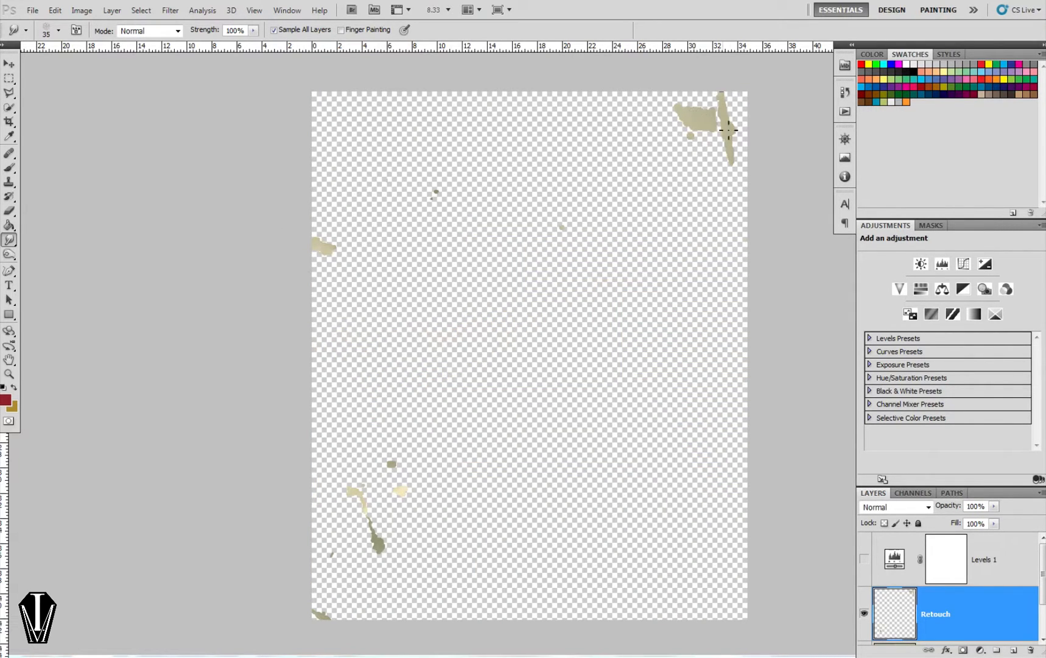
left_click(864, 614, "alt")
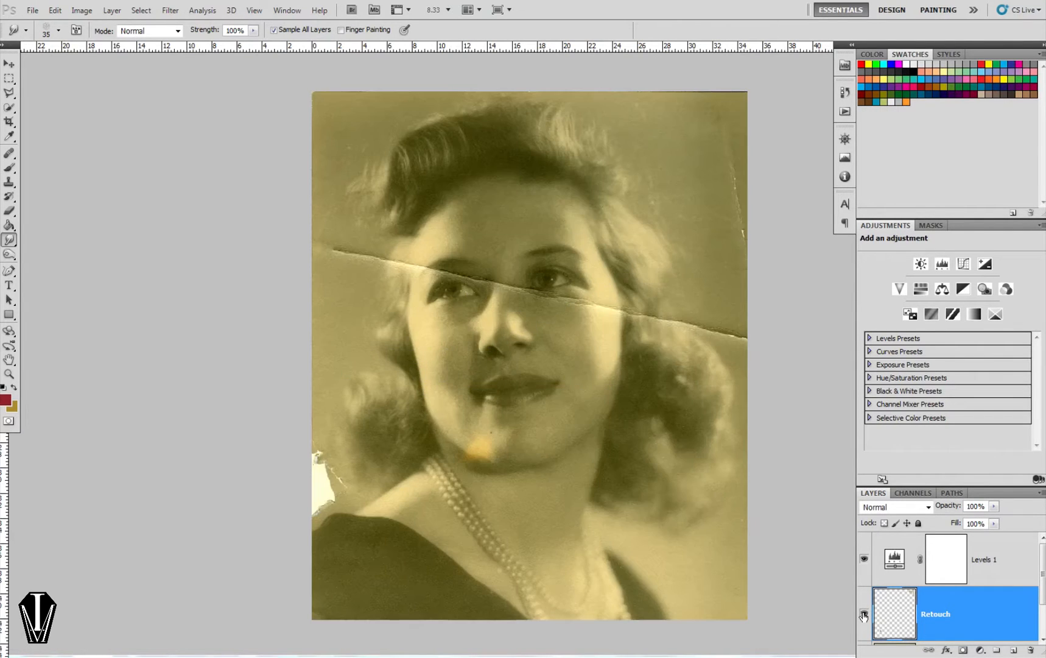
scroll(909, 600, "down", 1)
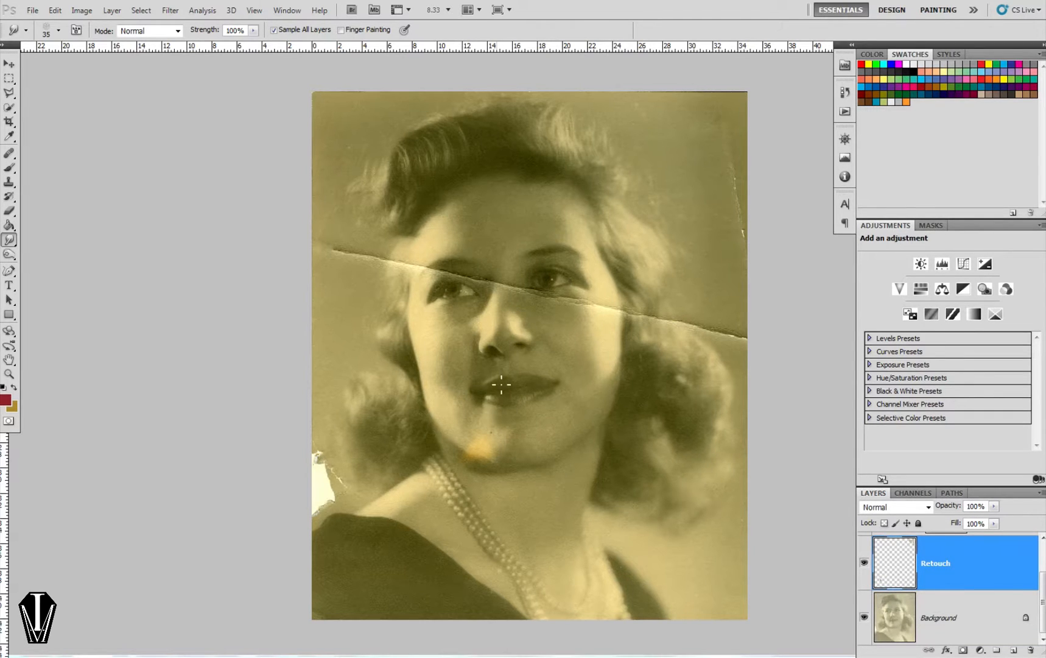
Step: Set up the Clone Stamp with a 200 px brush for retouching the photo's upper-right corner
scroll(501, 385, "up", 3)
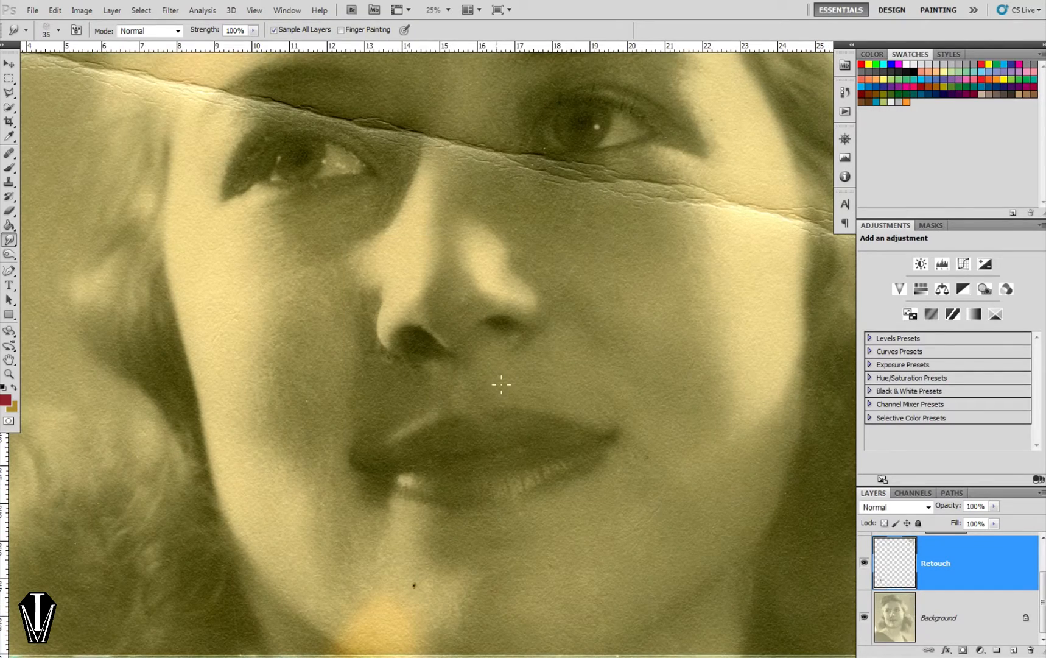
left_click_drag(649, 416, 180, 402)
left_click_drag(528, 151, 425, 394)
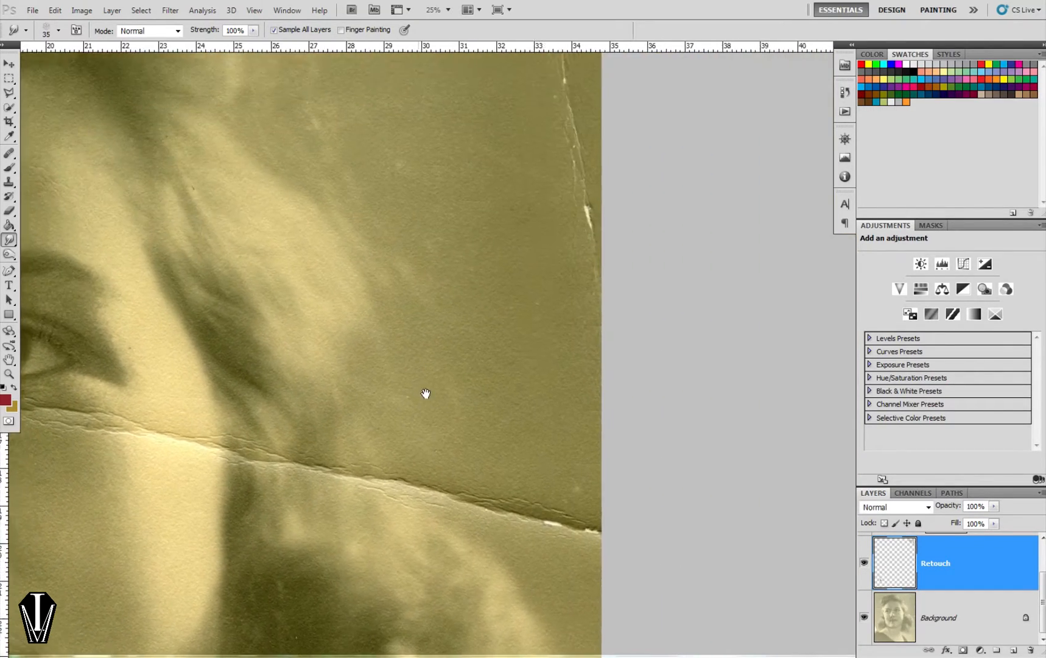
left_click_drag(478, 236, 452, 387)
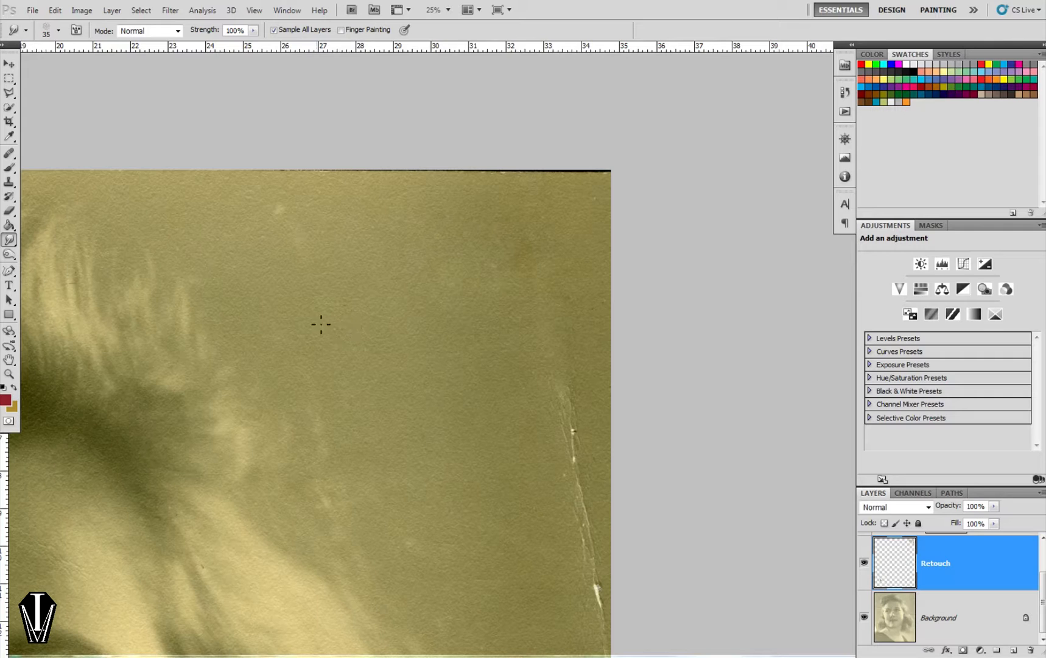
key("s")
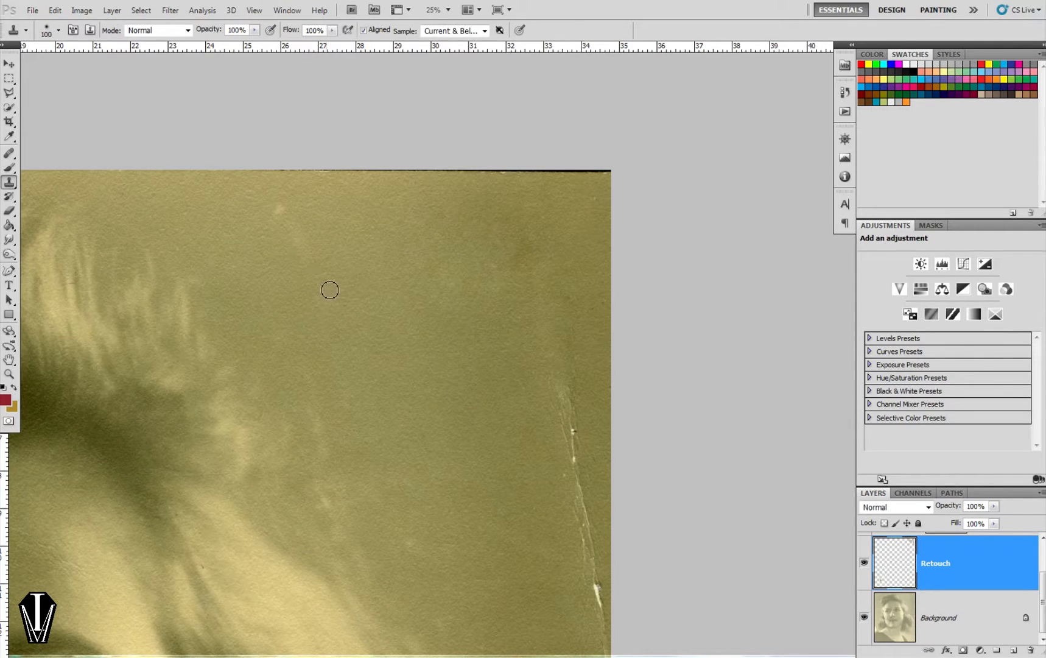
key("bracketright")
key("bracketright")
key("bracketright")
Step: Clone nearby background texture over the black line along the photo's top edge, up to the right corner
left_click(278, 298, "alt")
left_click(395, 168)
key("h")
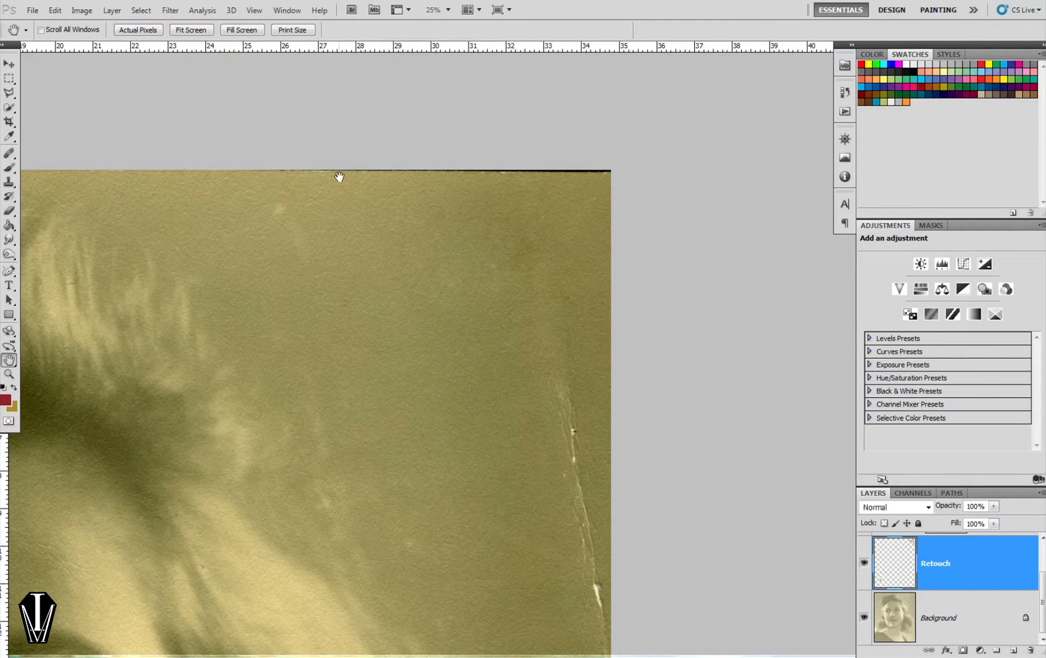
key("s")
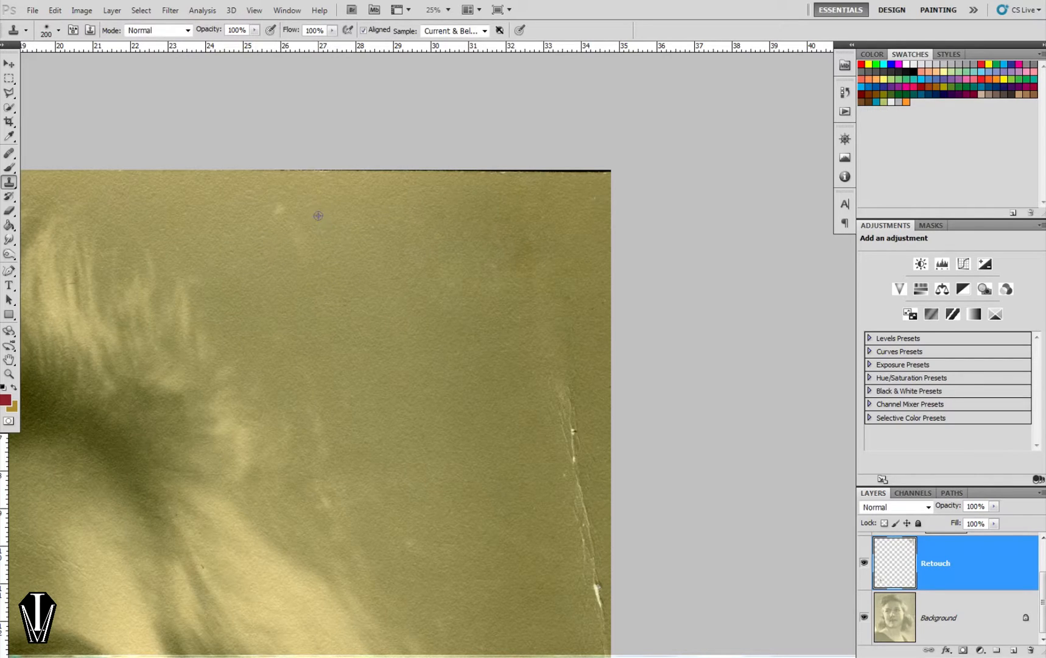
left_click_drag(261, 161, 525, 158)
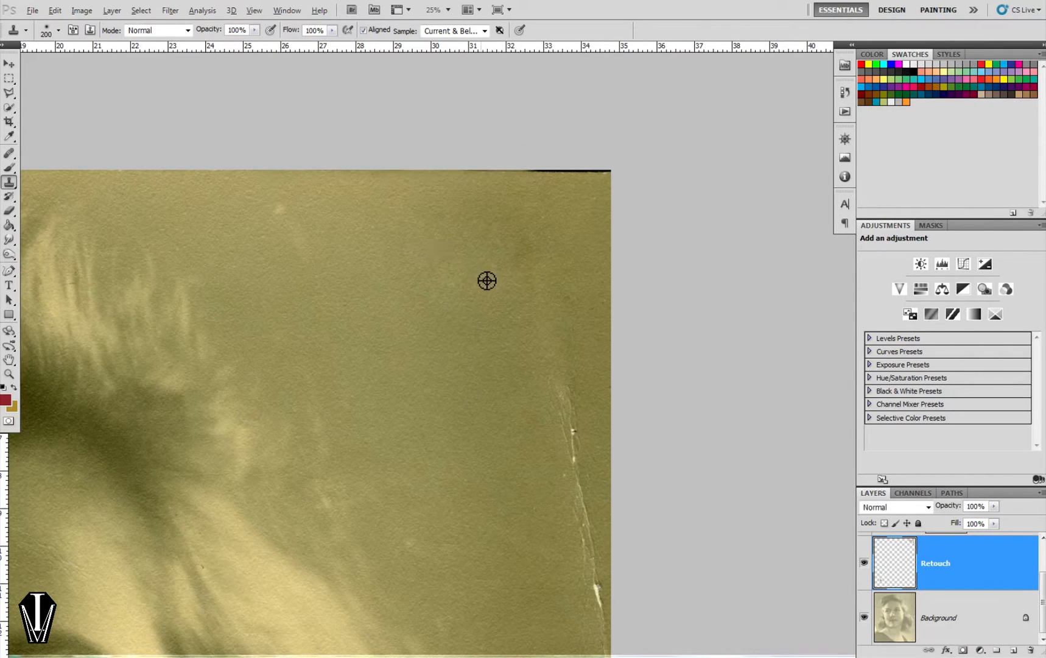
mouse_move(461, 160)
left_mouse_down()
mouse_move(606, 168)
mouse_move(490, 159)
left_mouse_up()
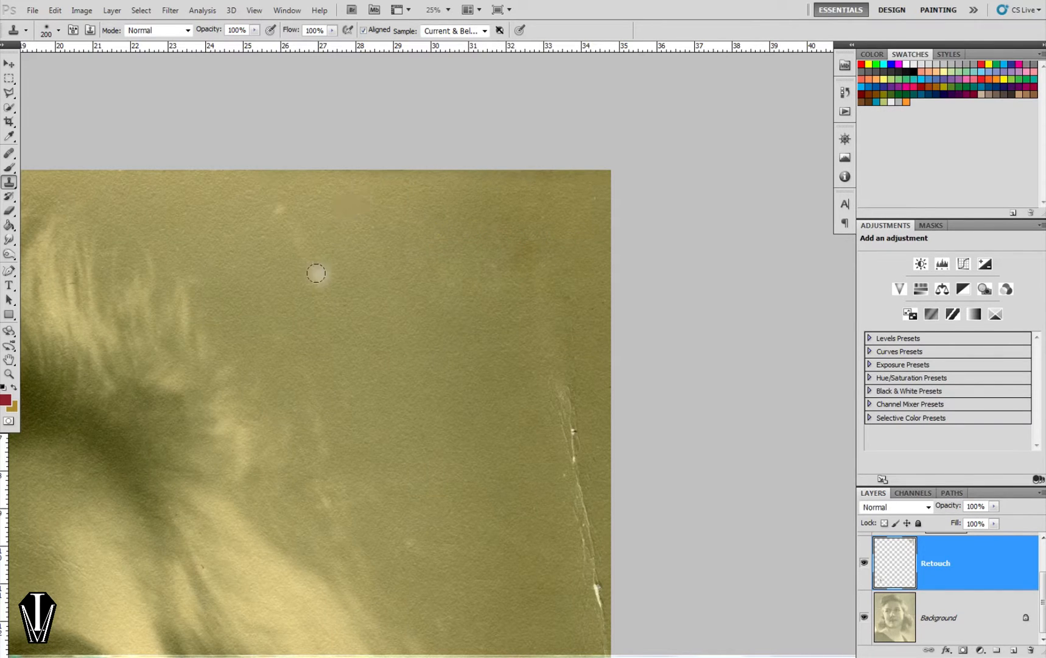
Step: Heal the white scratch near the photo's right edge with a 90 px Healing Brush, sampling the adjacent background
left_click_drag(482, 422, 463, 371)
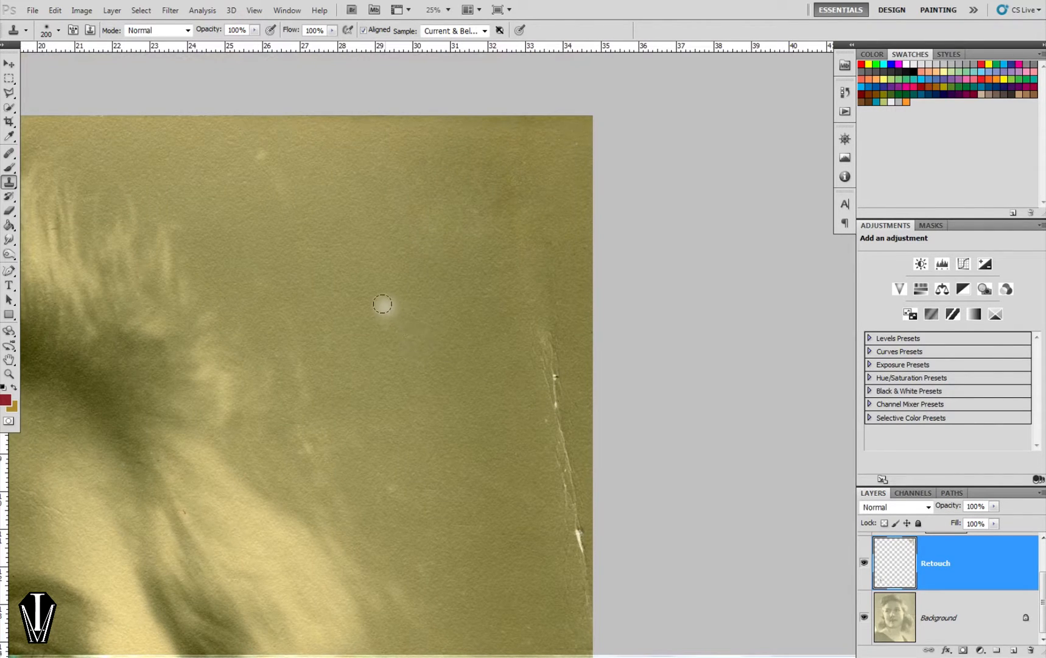
key("j")
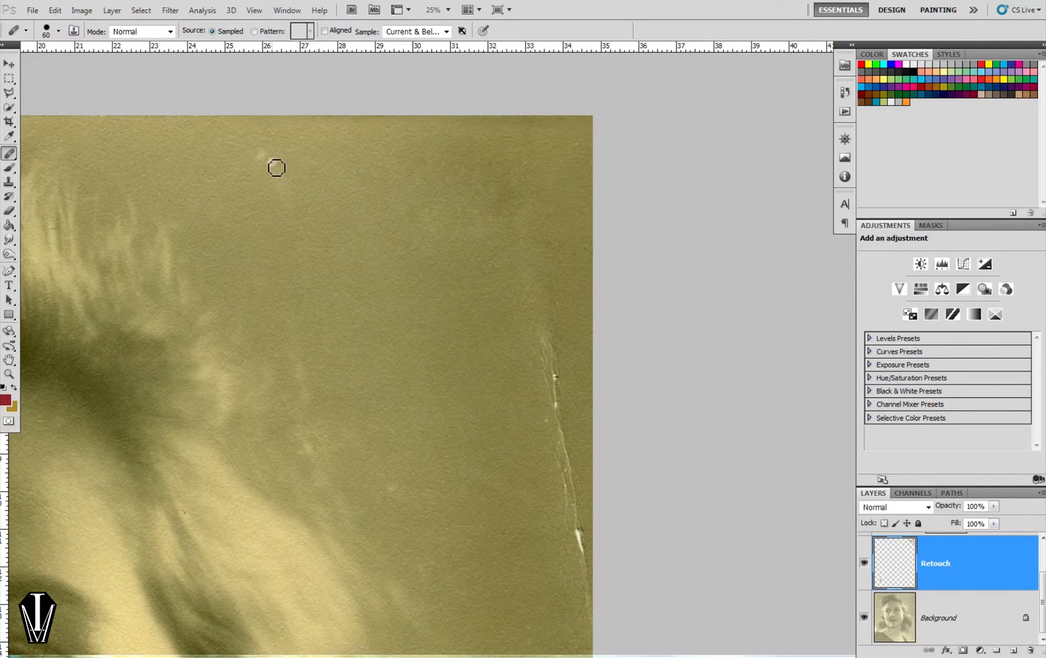
key("bracketright")
key("bracketright")
key("bracketright")
left_click_drag(441, 397, 355, 289)
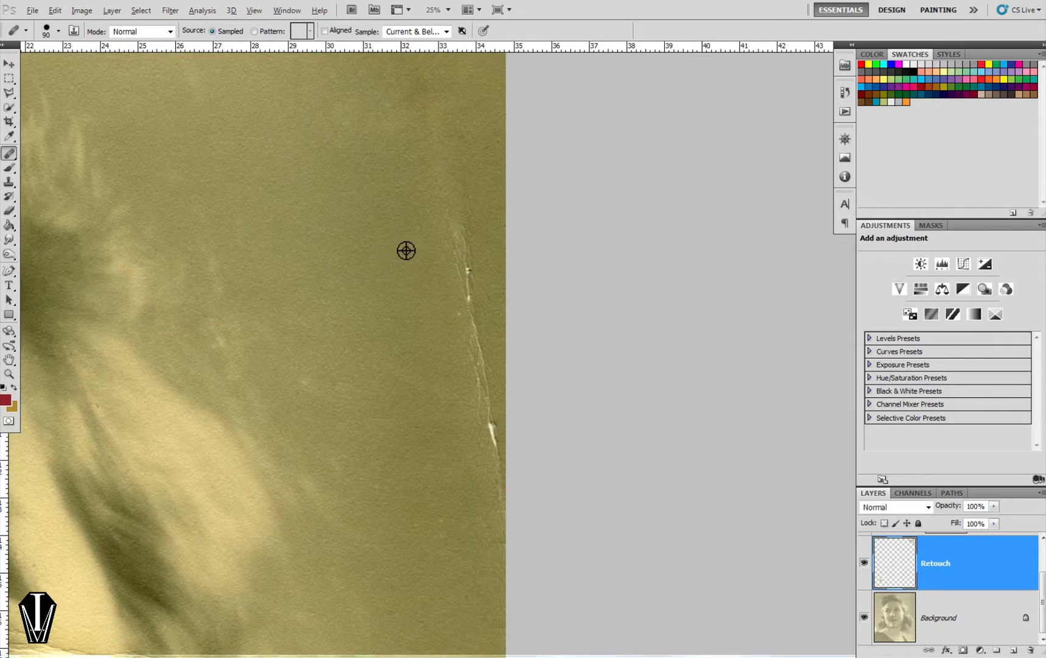
left_click(381, 240, "alt")
mouse_move(453, 221)
left_mouse_down()
mouse_move(472, 243)
mouse_move(451, 251)
mouse_move(471, 265)
mouse_move(470, 306)
mouse_move(489, 303)
mouse_move(474, 323)
mouse_move(462, 311)
mouse_move(473, 315)
mouse_move(476, 348)
mouse_move(480, 329)
mouse_move(480, 403)
mouse_move(496, 461)
mouse_move(489, 444)
mouse_move(484, 475)
mouse_move(496, 470)
mouse_move(489, 506)
left_mouse_up()
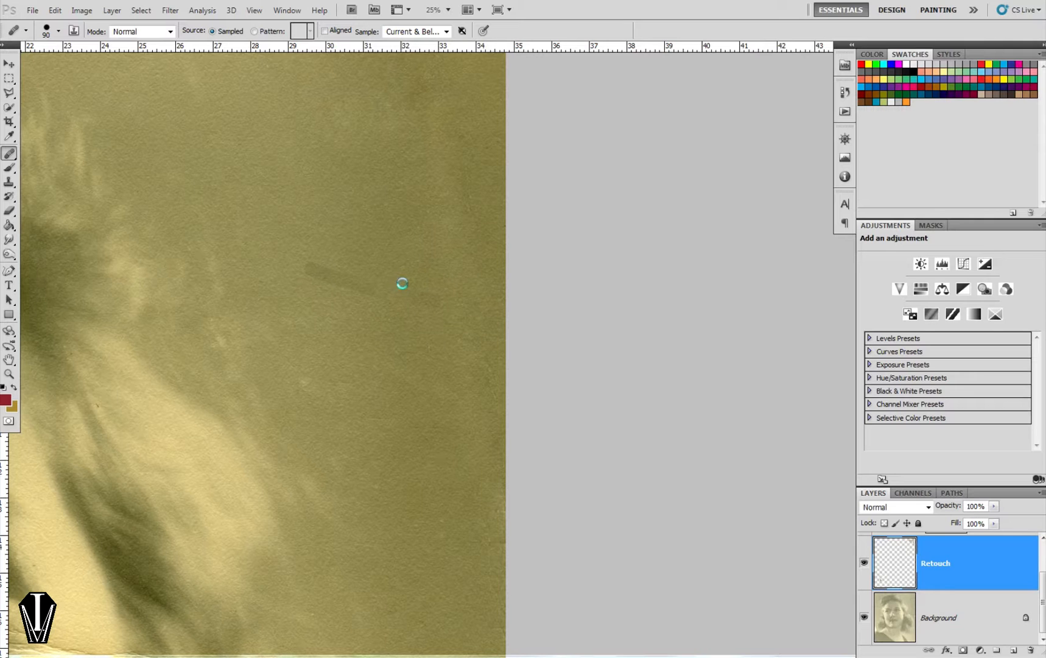
Step: Examine the hair, background, fold and left side of the portrait for remaining blemishes
left_click_drag(187, 240, 565, 319)
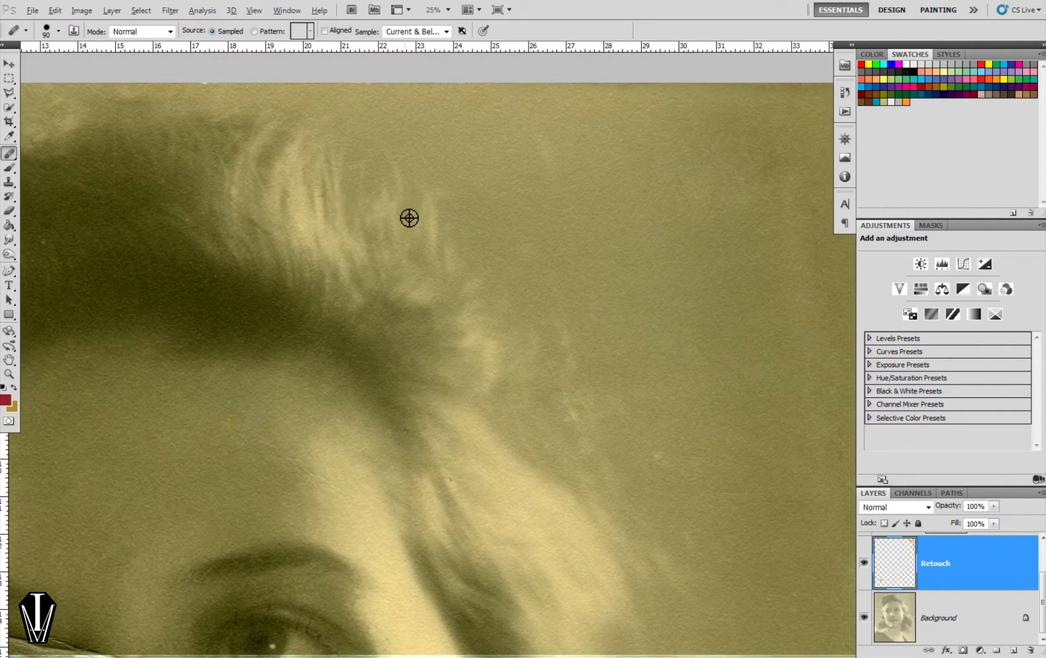
left_click(321, 212, "alt")
left_click(536, 298)
mouse_move(622, 328)
left_mouse_down()
mouse_move(542, 276)
mouse_move(453, 63)
left_mouse_up()
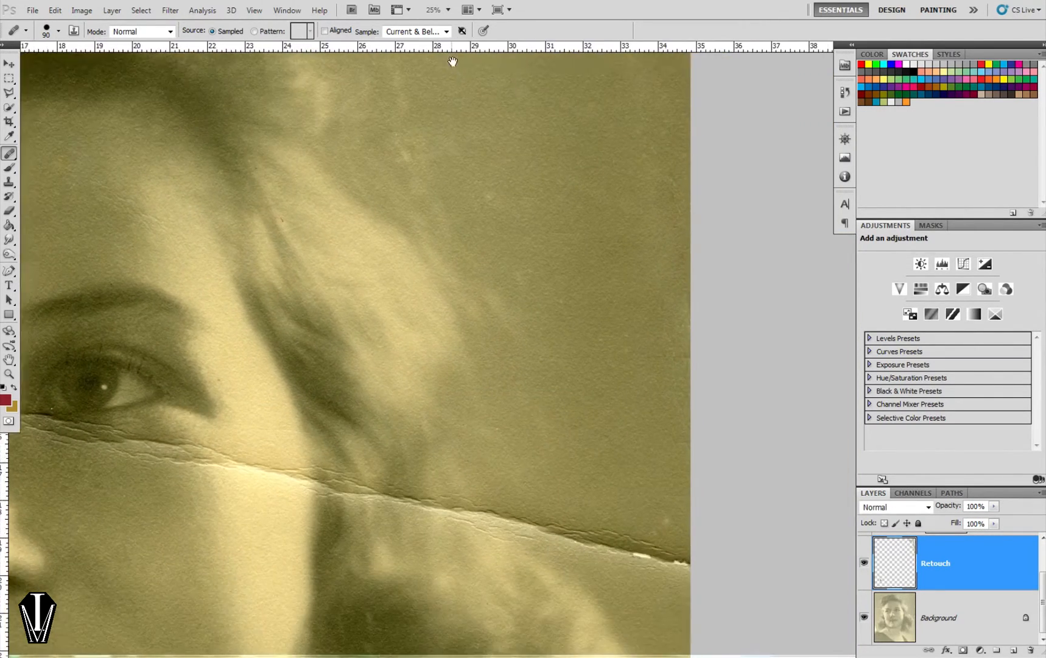
left_click_drag(355, 434, 344, 173)
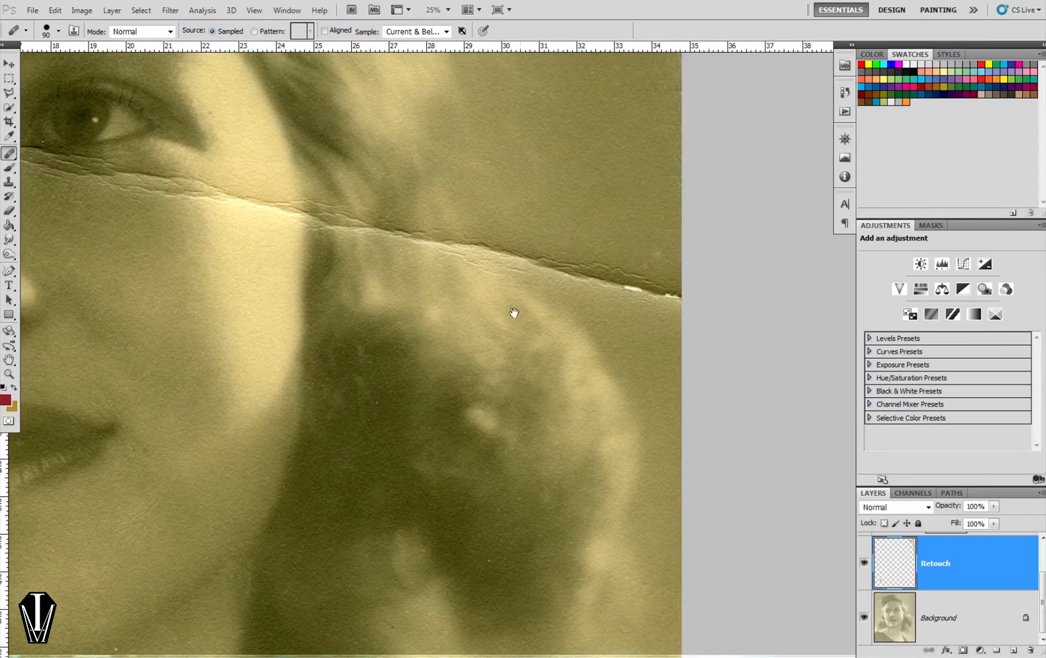
left_click_drag(512, 311, 836, 310)
left_click_drag(351, 207, 772, 404)
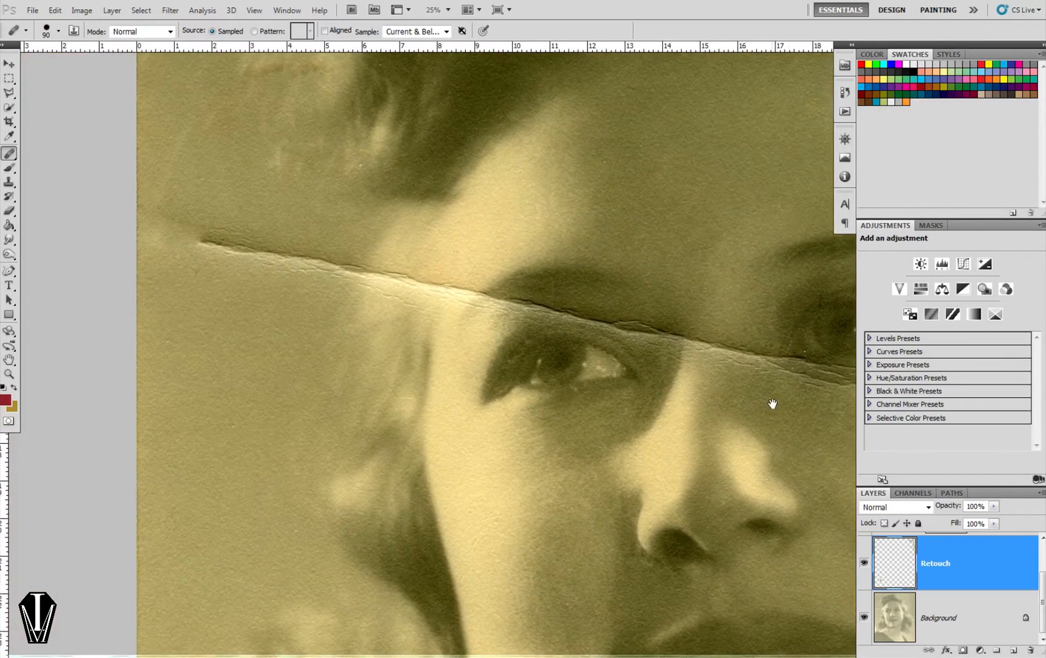
left_click_drag(481, 216, 529, 530)
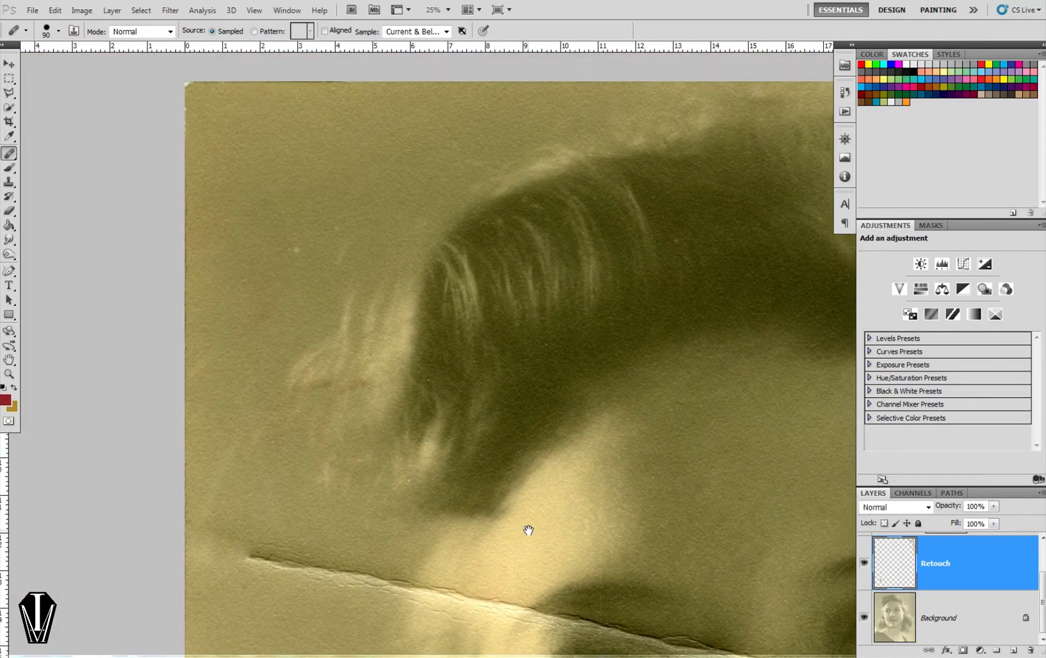
left_click_drag(381, 348, 343, 154)
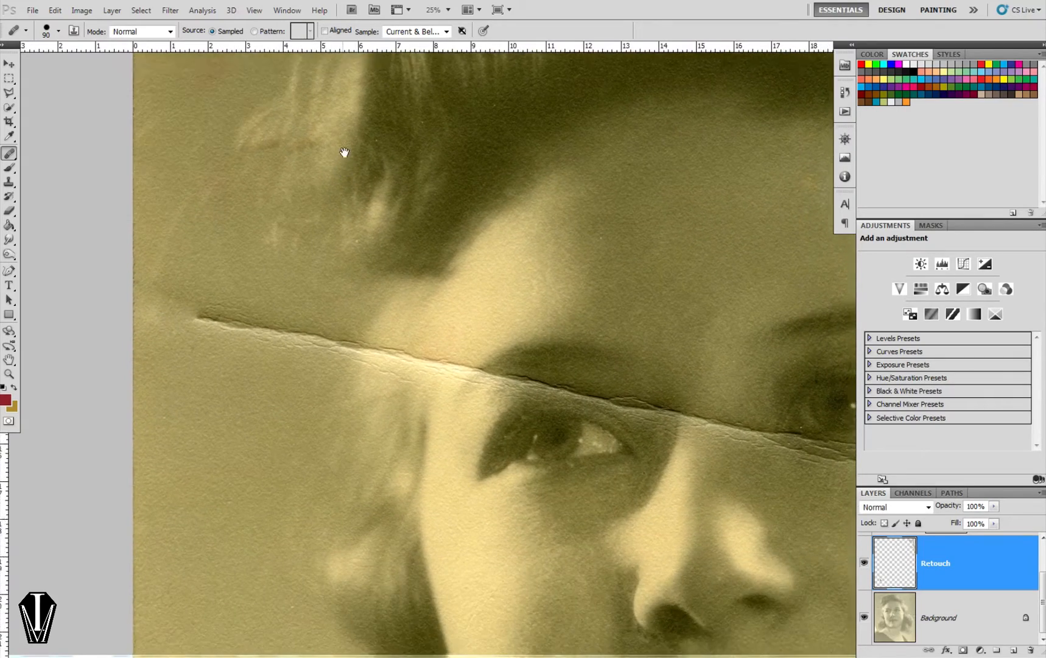
left_click_drag(343, 403, 392, 247)
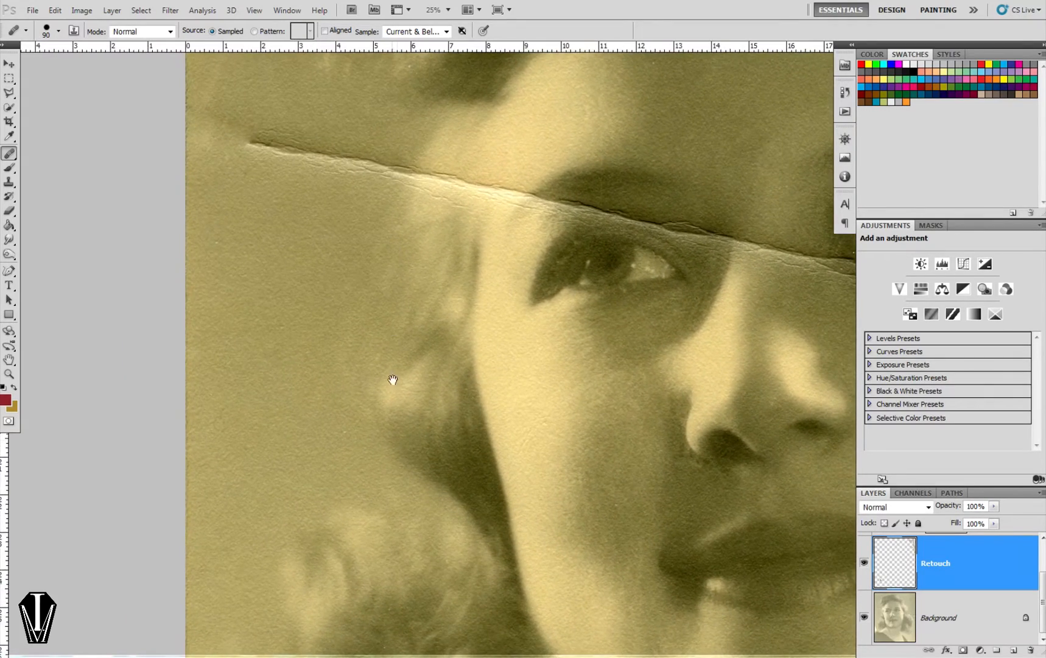
left_click_drag(398, 454, 326, 651)
left_click_drag(306, 242, 345, 554)
left_click_drag(334, 311, 365, 588)
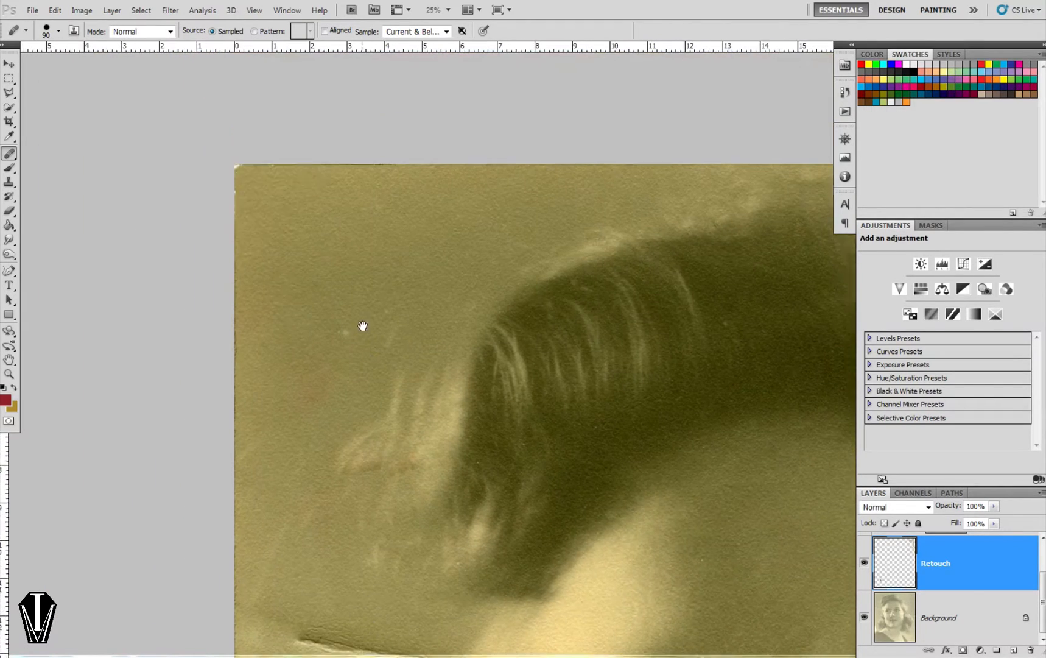
Step: Heal the dark line along the photo's top edge near the upper-left corner
left_click_drag(362, 326, 364, 423)
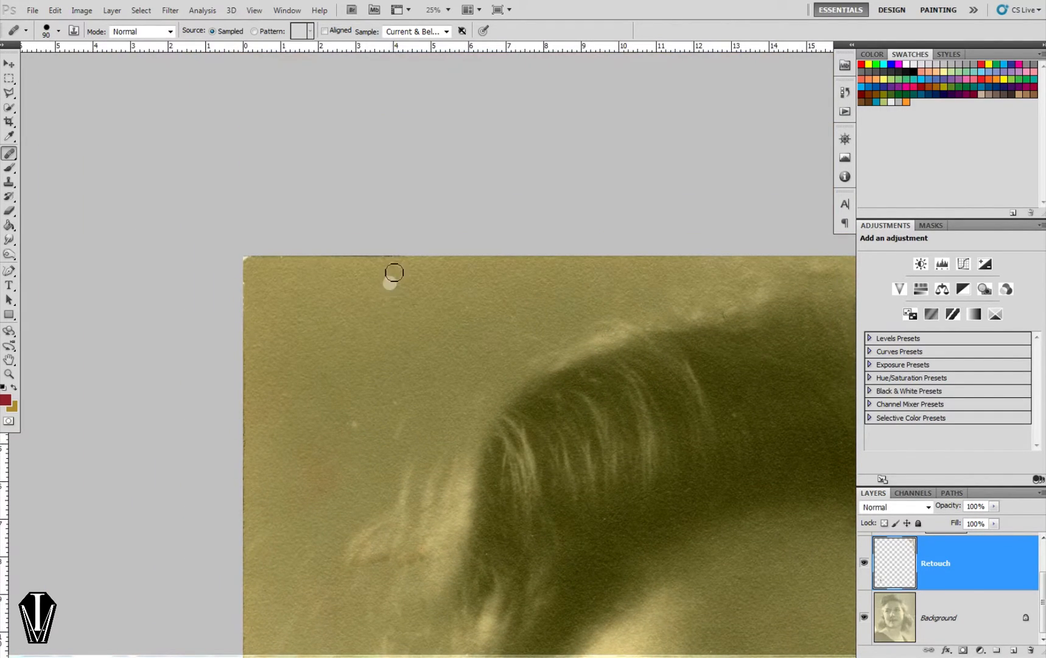
left_click_drag(401, 252, 242, 260)
left_click(399, 319, "alt")
left_click(257, 380, "alt")
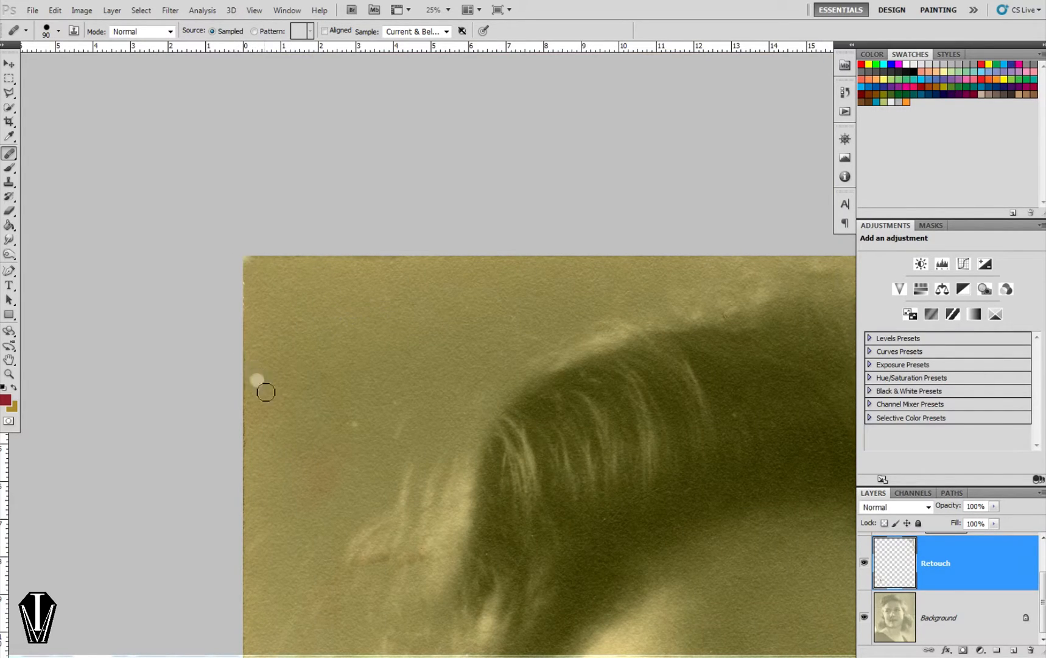
Step: Clone background texture over the worn upper-left corner of the photo with the 200 px Clone Stamp
key("s")
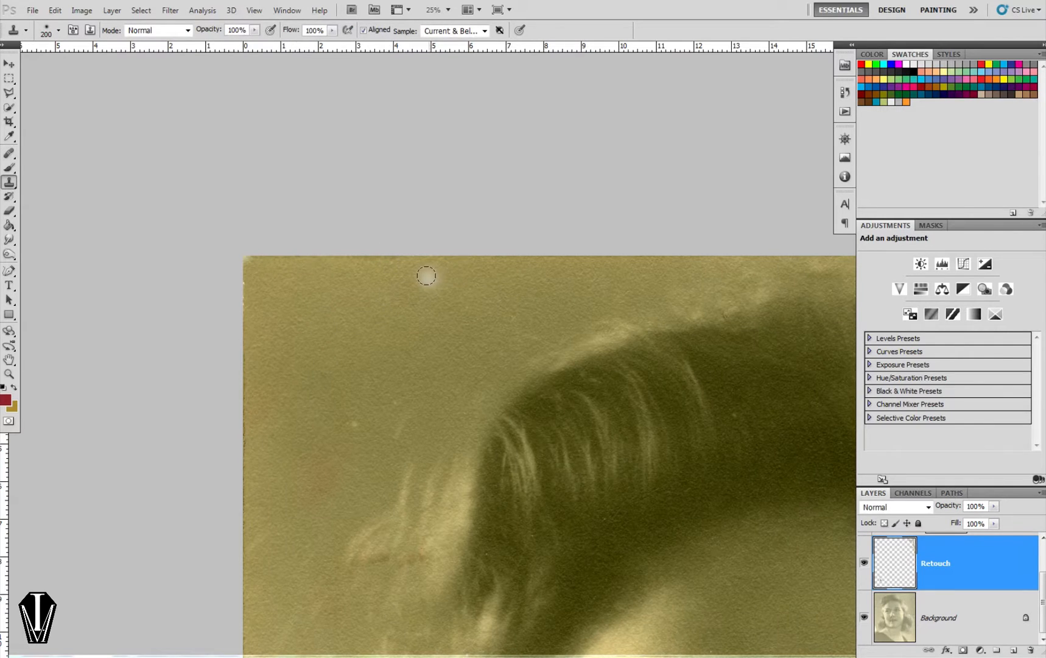
key("h")
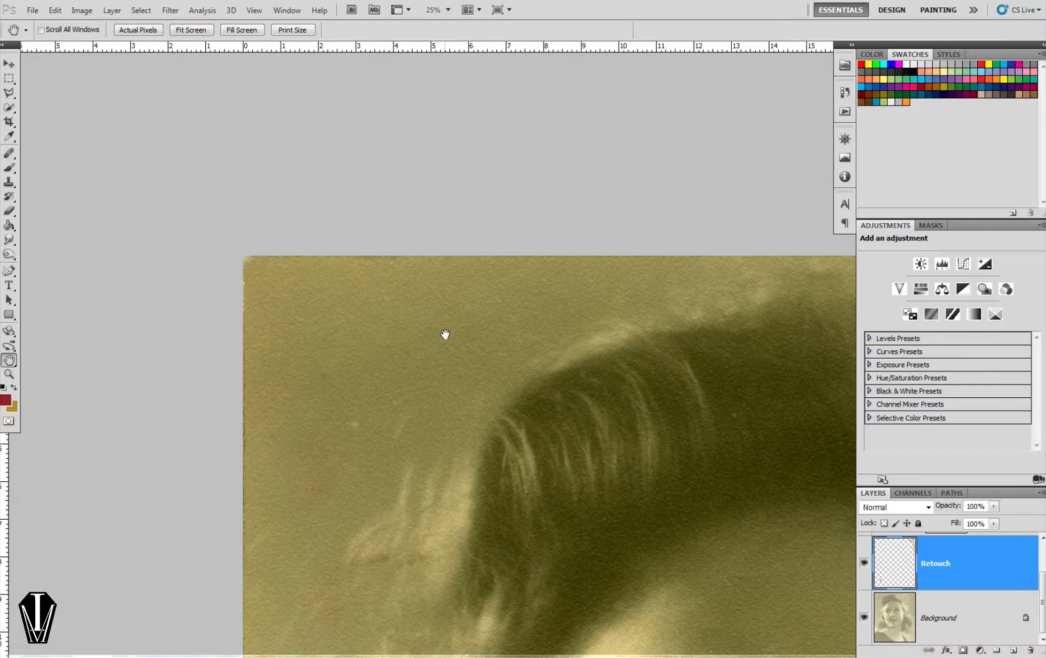
key("s")
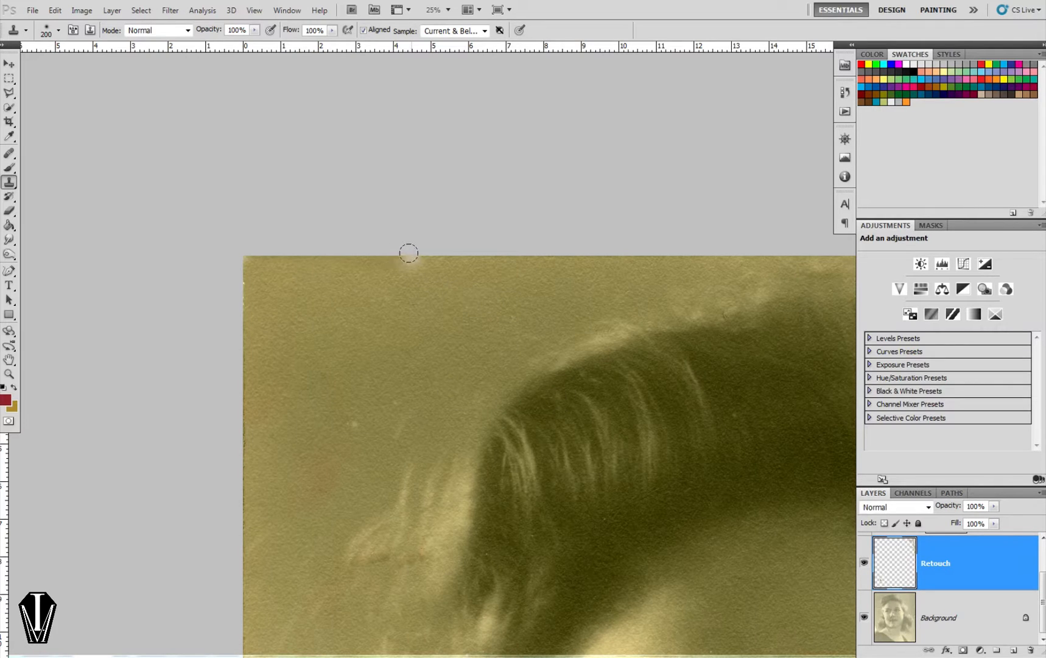
Step: Clone background texture over the torn white patch on the photo's left edge above the shoulder with an 800 px Clone Stamp
mouse_move(358, 430)
left_mouse_down()
mouse_move(444, 375)
mouse_move(450, 360)
left_mouse_up()
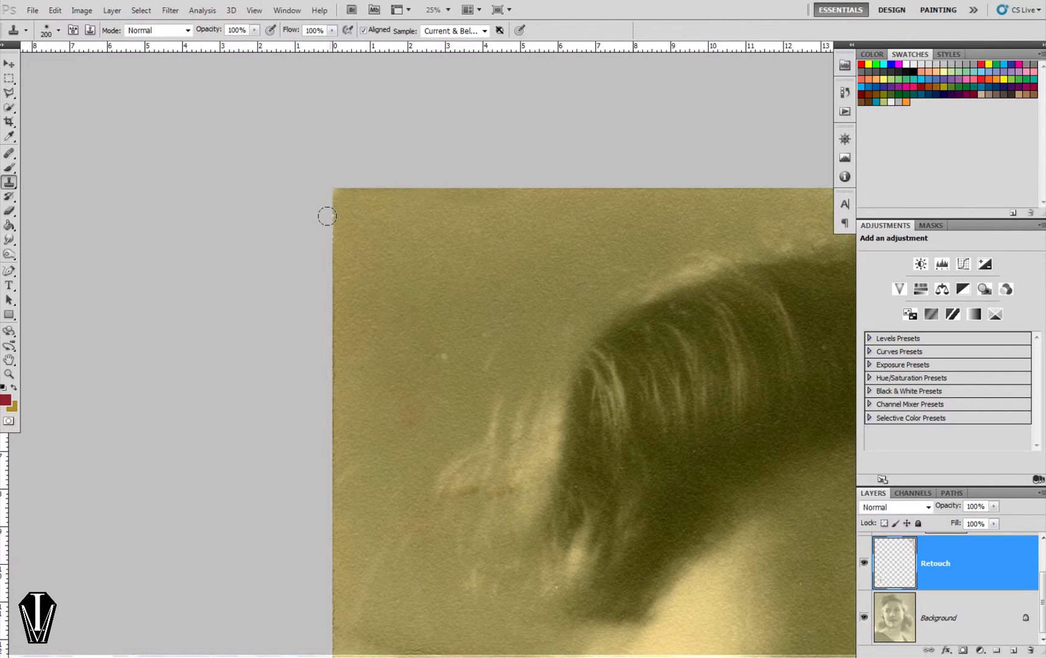
scroll(322, 421, "down", 5)
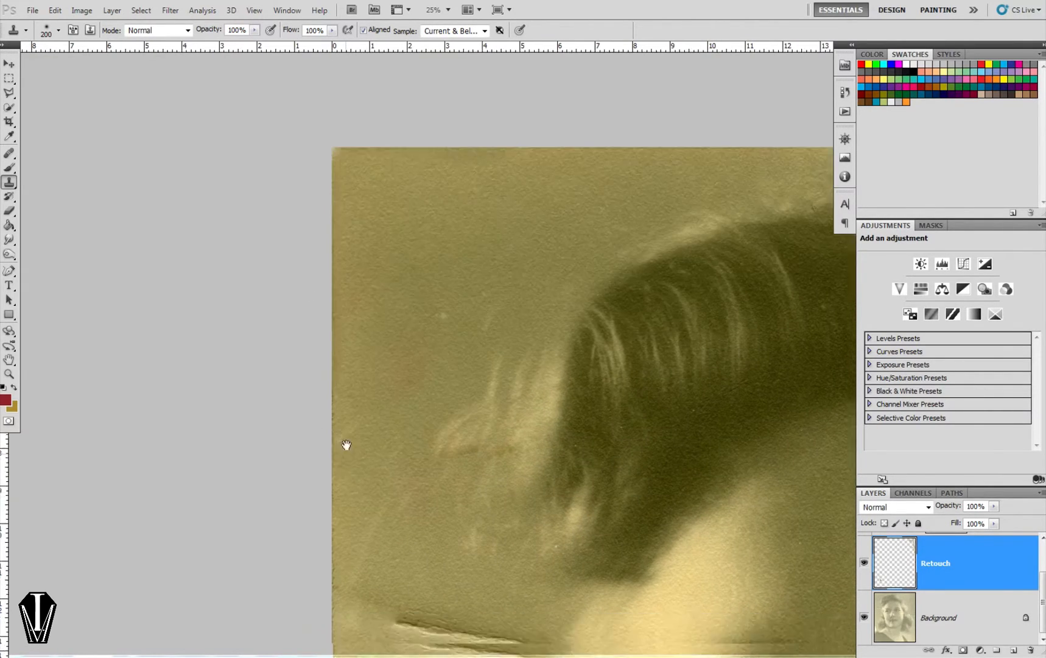
scroll(314, 224, "down", 10)
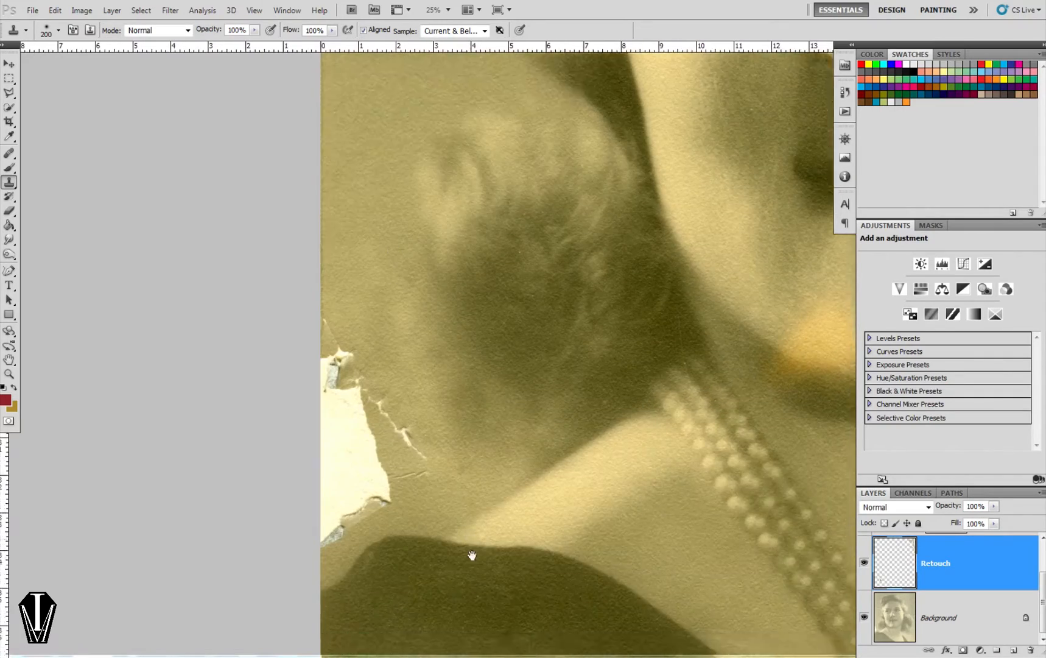
left_click_drag(474, 556, 503, 600)
left_click_drag(520, 452, 462, 245)
key("ctrl+minus")
key("ctrl+minus")
key("ctrl+minus")
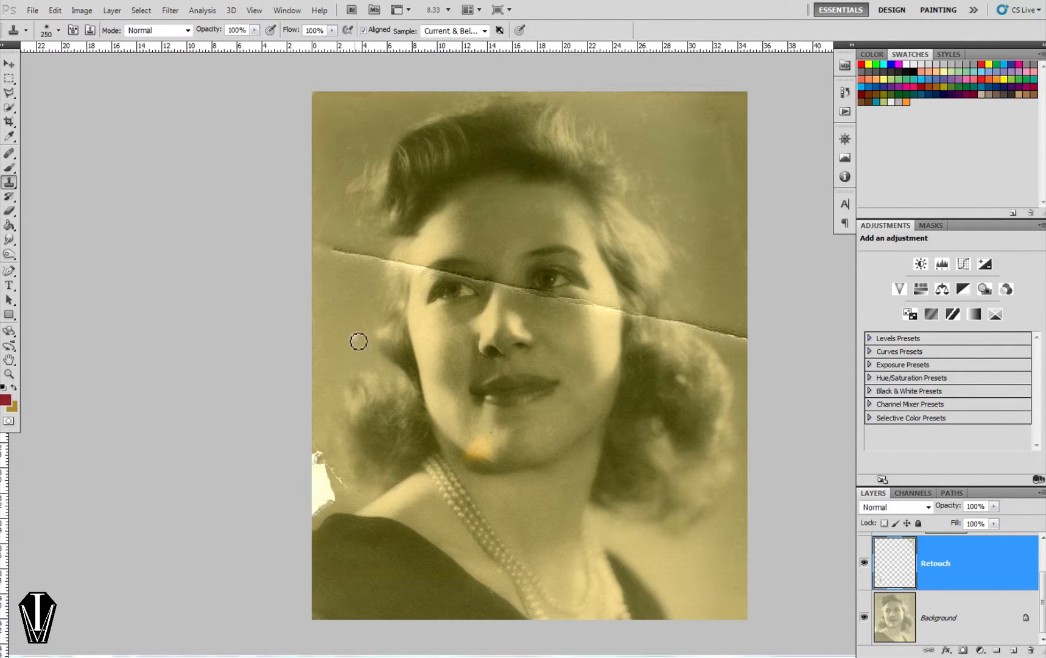
key("bracketright")
key("bracketright")
key("bracketright")
key("bracketright")
mouse_move(307, 439)
left_mouse_down()
mouse_move(327, 477)
mouse_move(298, 498)
left_mouse_up()
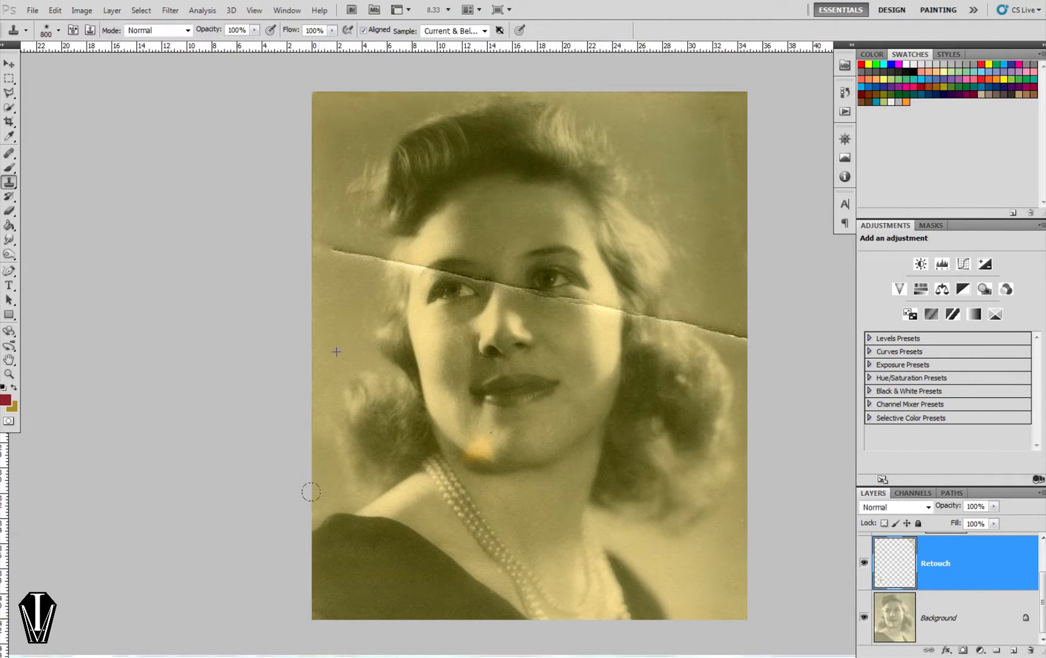
Step: Reduce the Clone Stamp brush to 200 px for detail work along the repaired shoulder and dress edge
left_click_drag(400, 563, 432, 406)
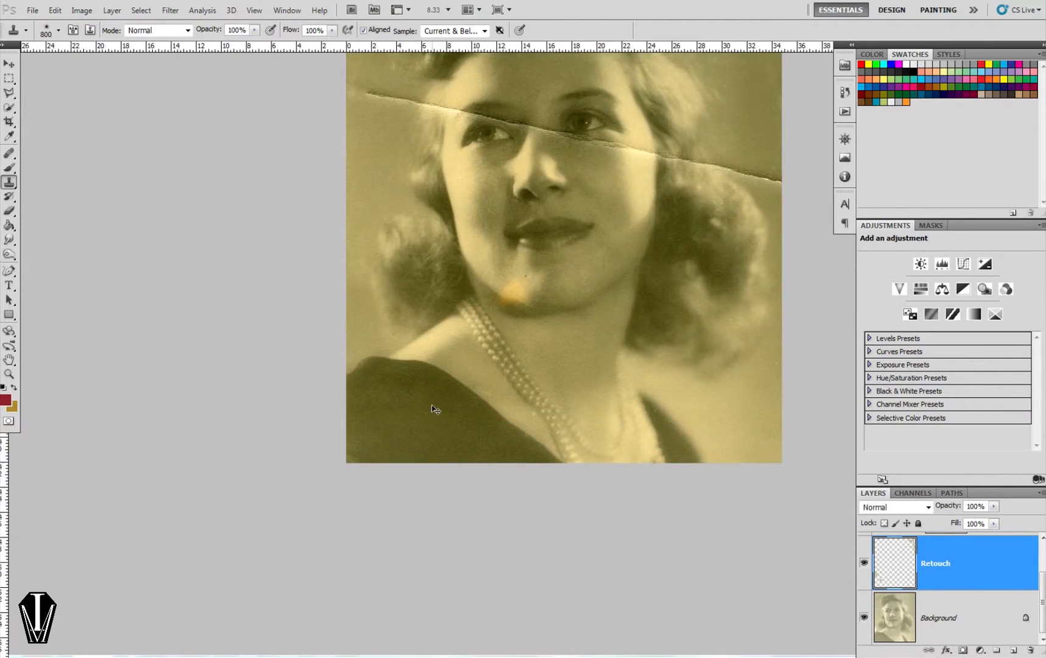
key("ctrl+plus")
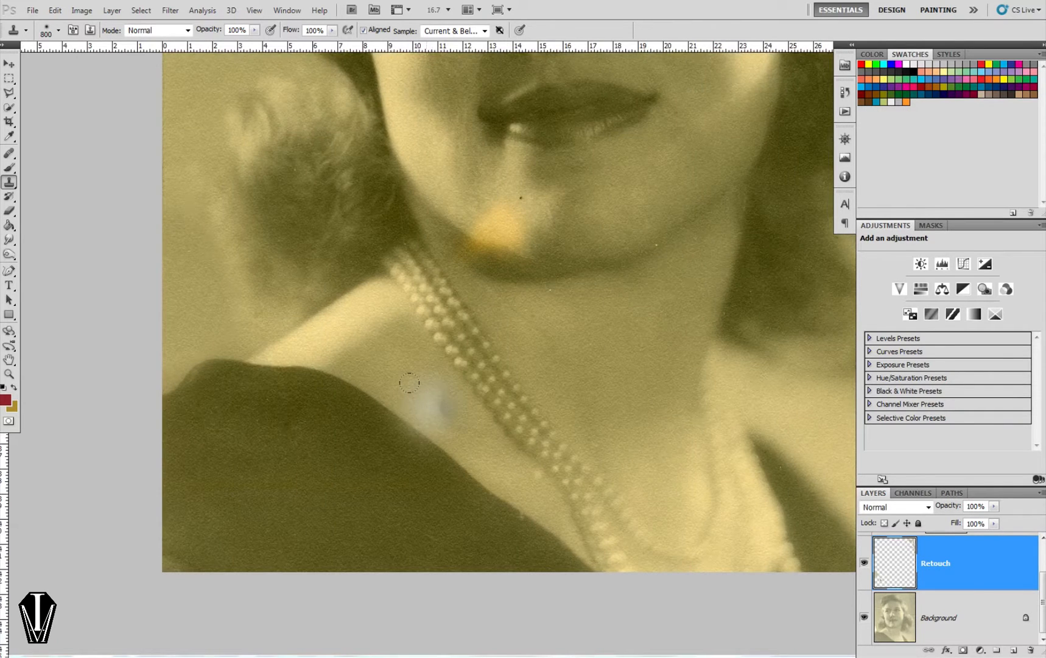
left_click_drag(429, 402, 417, 416)
mouse_move(332, 375)
left_mouse_down()
mouse_move(406, 367)
mouse_move(453, 396)
left_mouse_up()
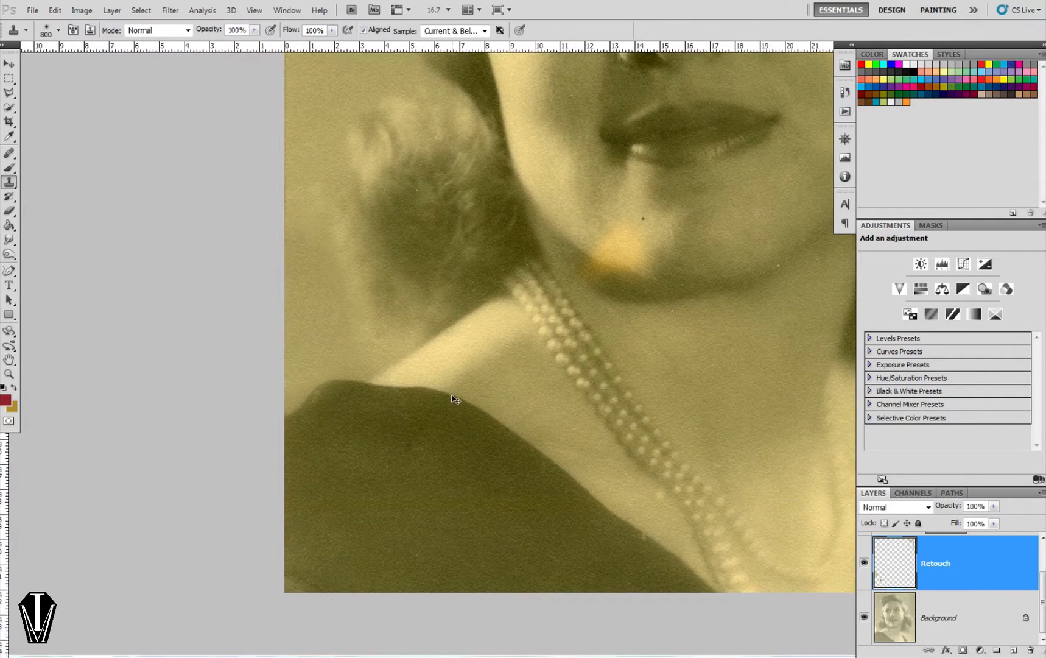
key("ctrl+plus")
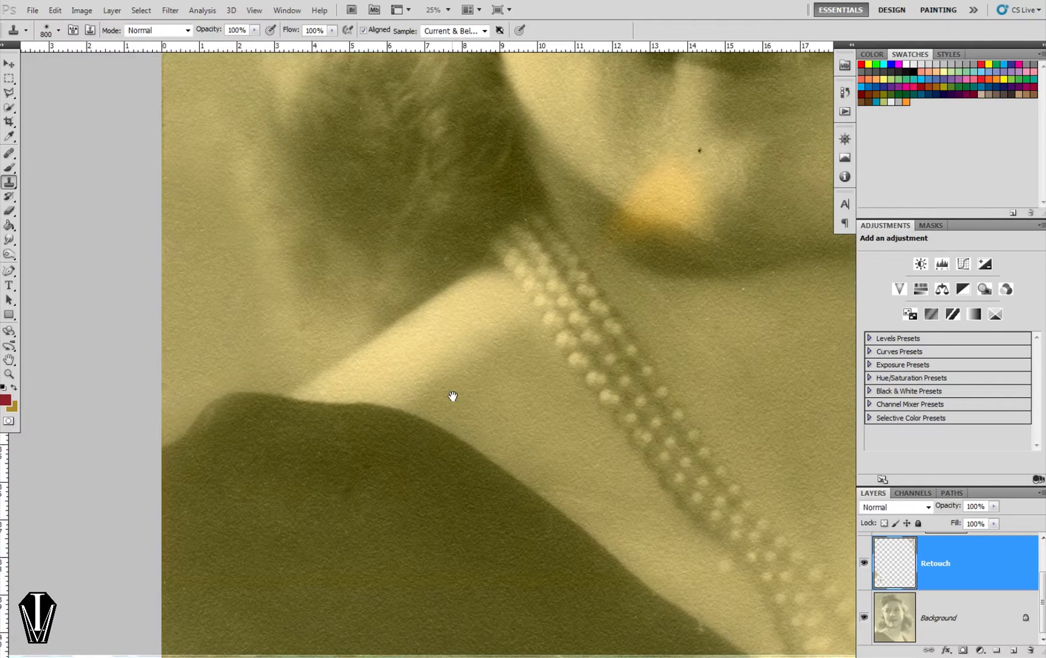
left_click_drag(453, 396, 551, 341)
key("bracketleft")
key("bracketleft")
key("bracketleft")
key("bracketleft")
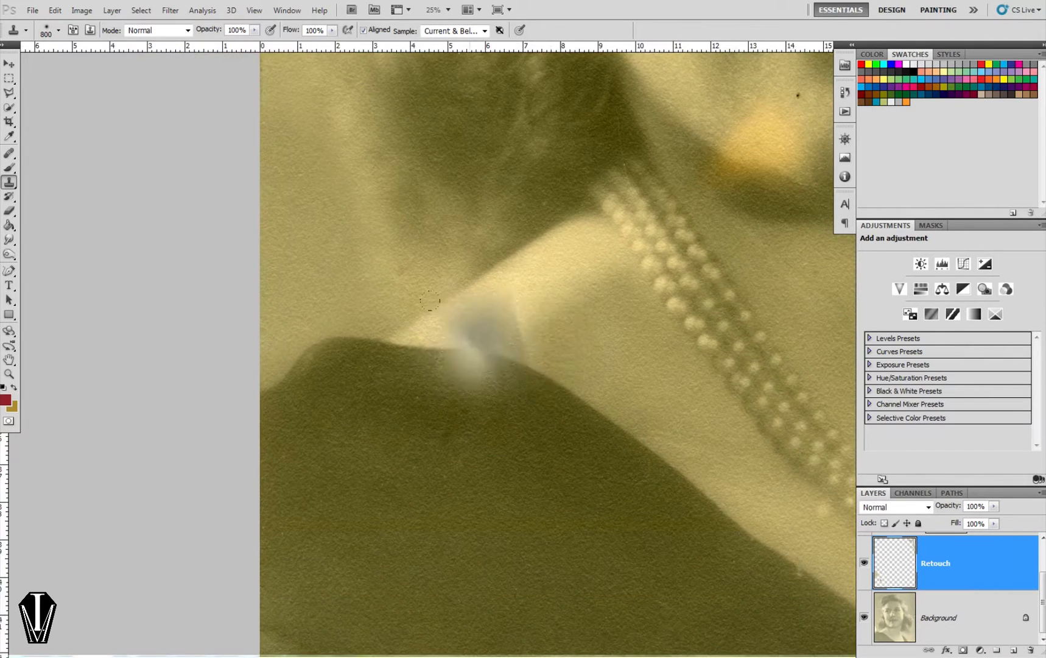
key("bracketleft")
key("bracketleft")
key("bracketleft")
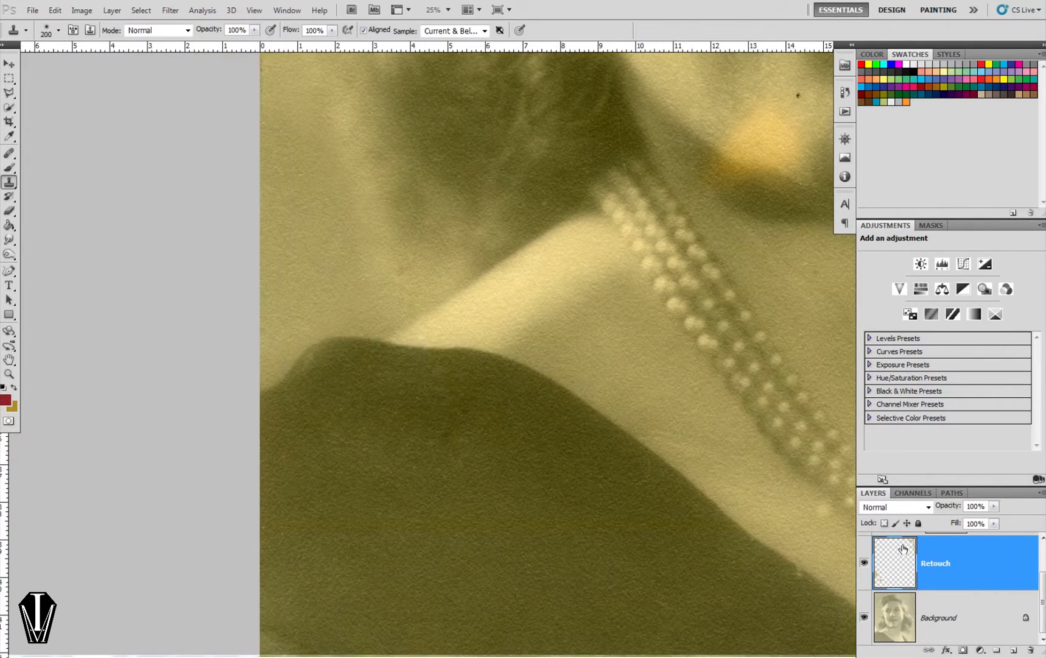
Step: Toggle the Retouch layer's visibility to compare the repaired shoulder area with the original, and switch to the Eraser
left_click(863, 566)
left_click(863, 566)
left_click(863, 566)
left_click(863, 566)
key("e")
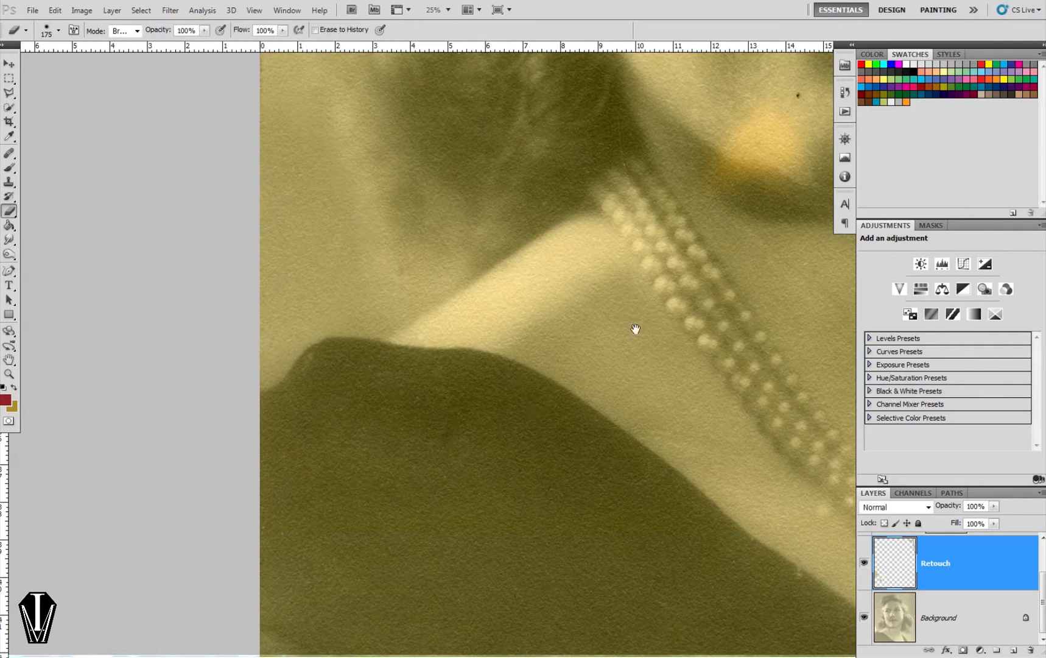
Step: Heal the dark speck and the small white specks on the chin with a 90 px Healing Brush
left_click_drag(587, 235, 199, 445)
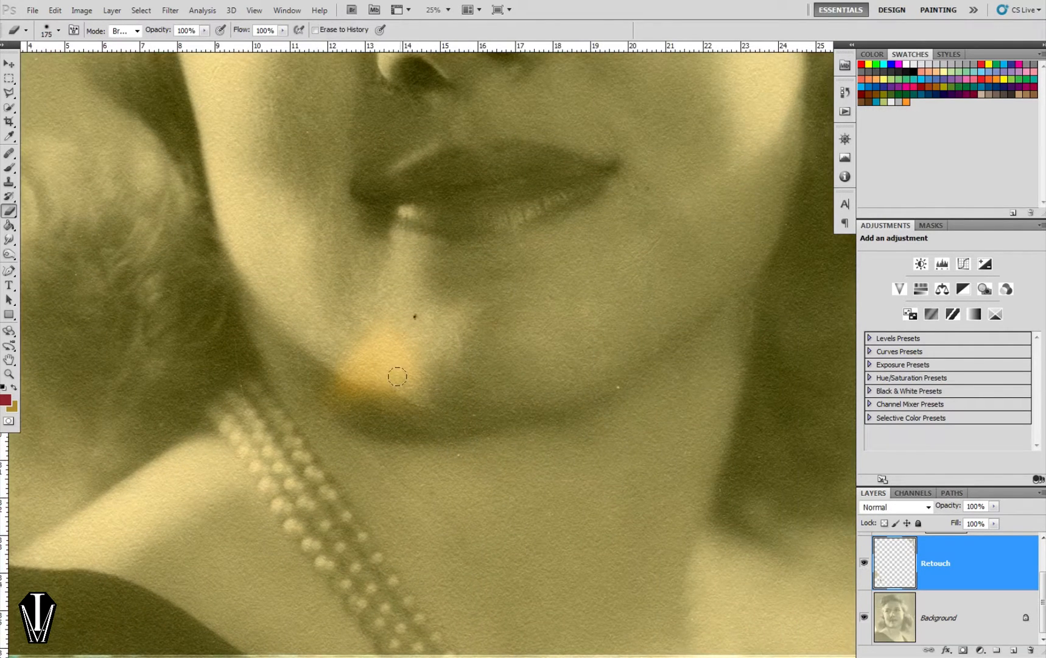
key("j")
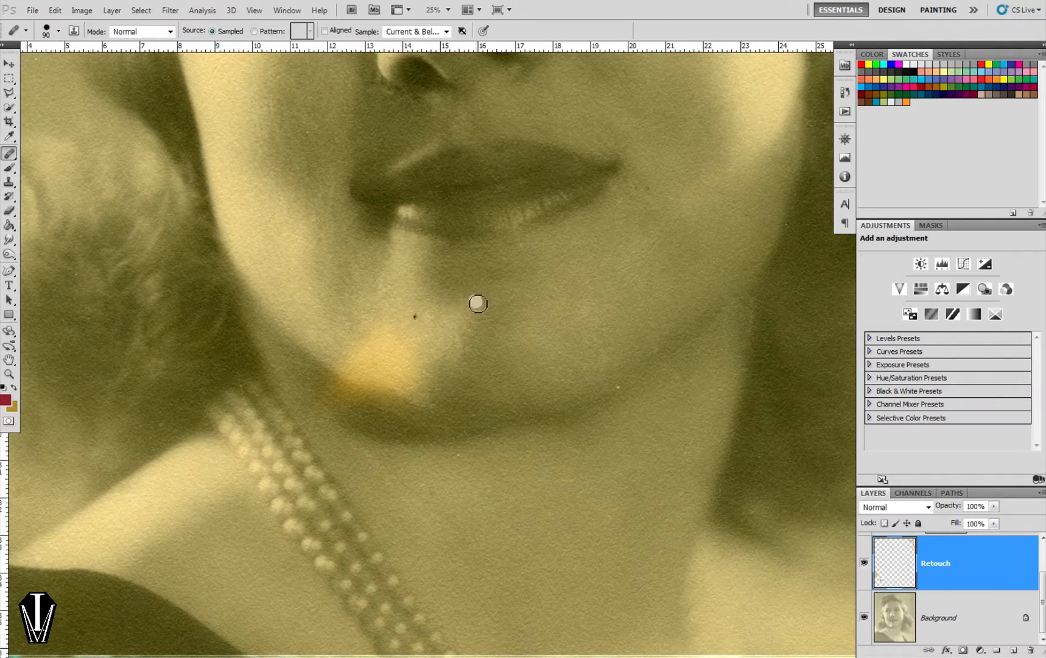
left_click(559, 403)
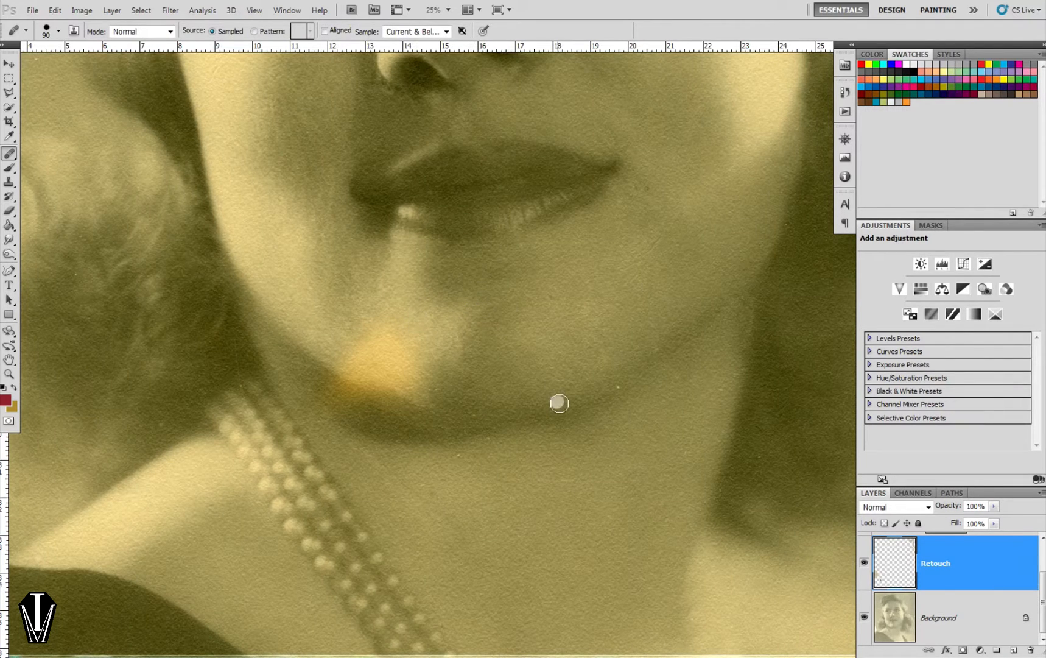
left_click(647, 374, "alt")
left_click_drag(551, 392, 620, 236)
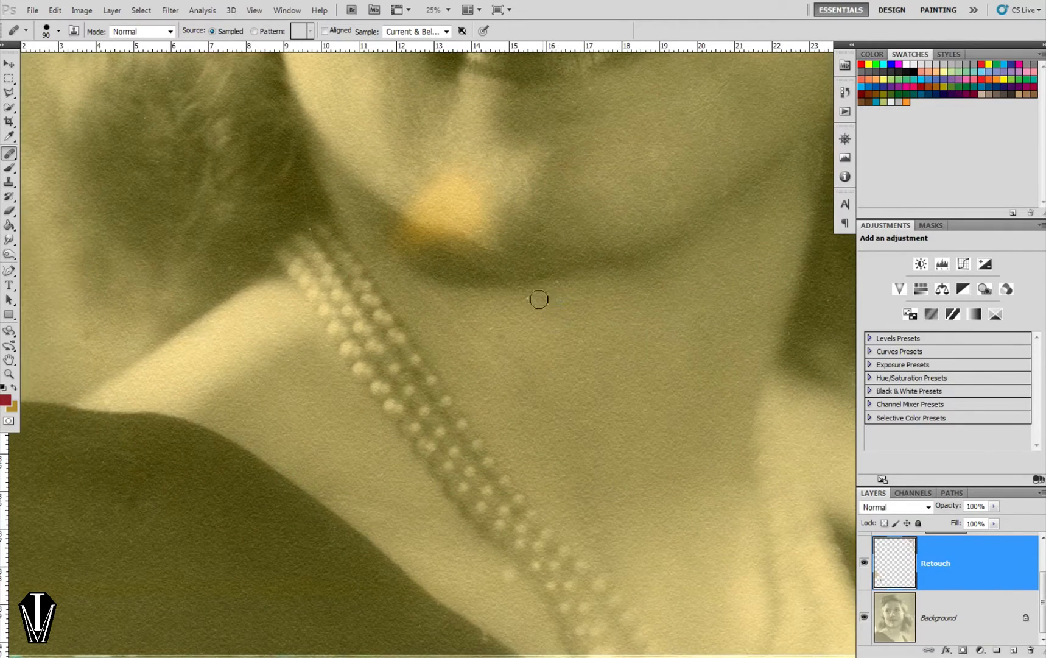
Step: Heal the small blemishes where the hair meets the upper end of the pearl necklace, sampling the adjacent area
mouse_move(316, 362)
left_mouse_down()
mouse_move(574, 118)
mouse_move(467, 124)
left_mouse_up()
left_click_drag(200, 296, 334, 464)
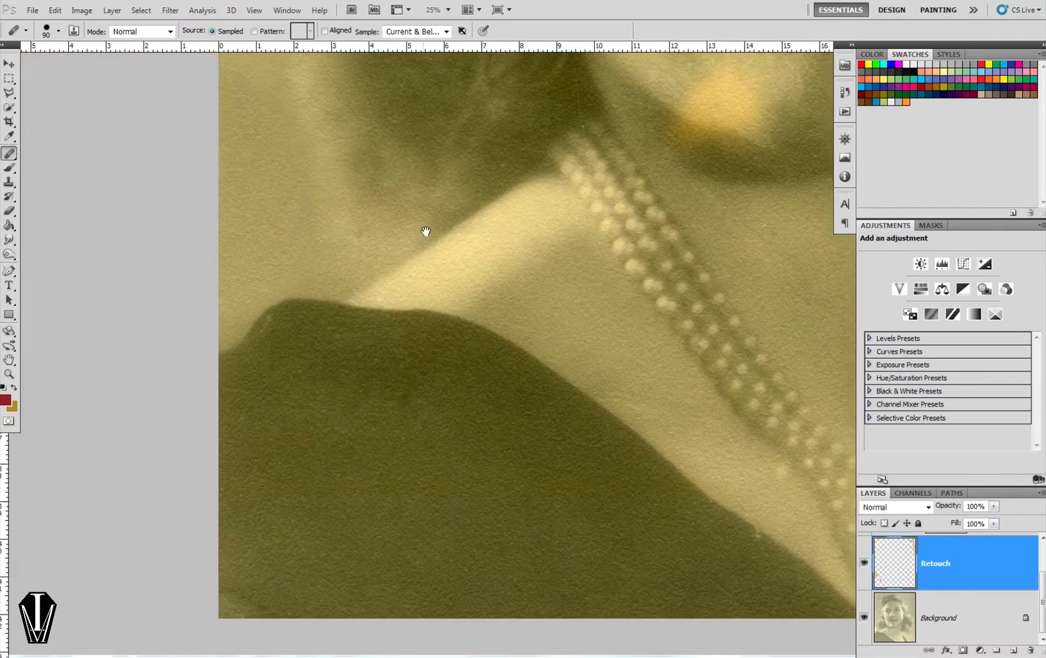
left_click_drag(425, 232, 344, 419)
mouse_move(479, 217)
left_mouse_down()
mouse_move(367, 386)
mouse_move(400, 331)
left_mouse_up()
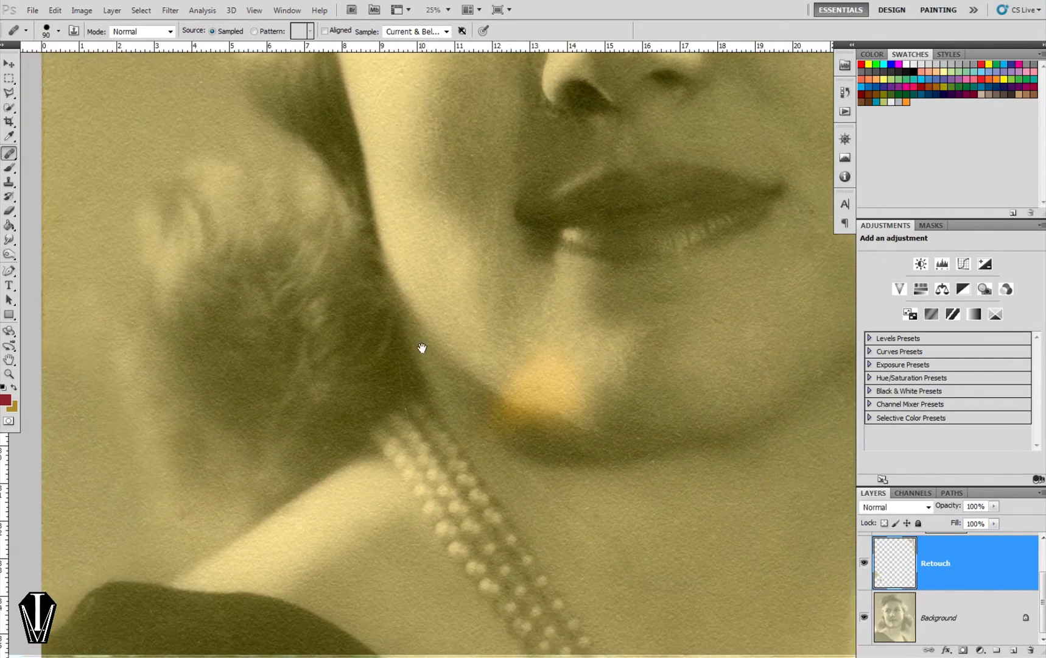
left_click(391, 430, "alt")
mouse_move(407, 411)
left_mouse_down()
mouse_move(403, 365)
mouse_move(410, 422)
left_mouse_up()
mouse_move(399, 385)
left_mouse_down()
mouse_move(397, 369)
mouse_move(405, 390)
left_mouse_up()
Step: Enlarge the Healing Brush to 175 px to cover the diagonal fold between the eyes
left_click_drag(480, 136, 478, 519)
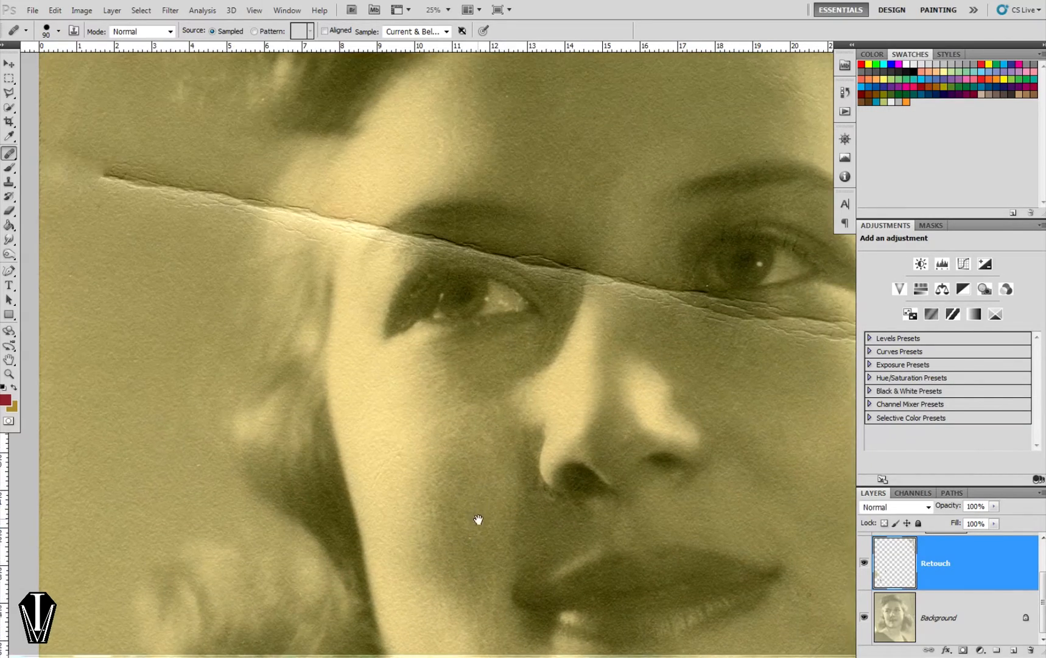
left_click_drag(407, 239, 406, 386)
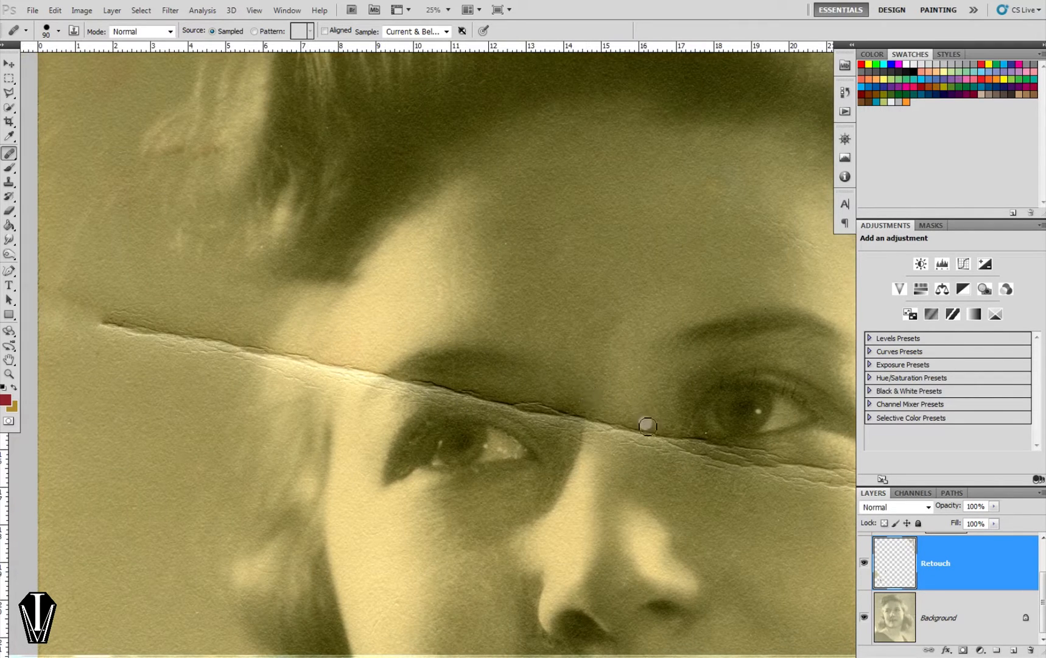
left_click_drag(675, 491, 580, 429)
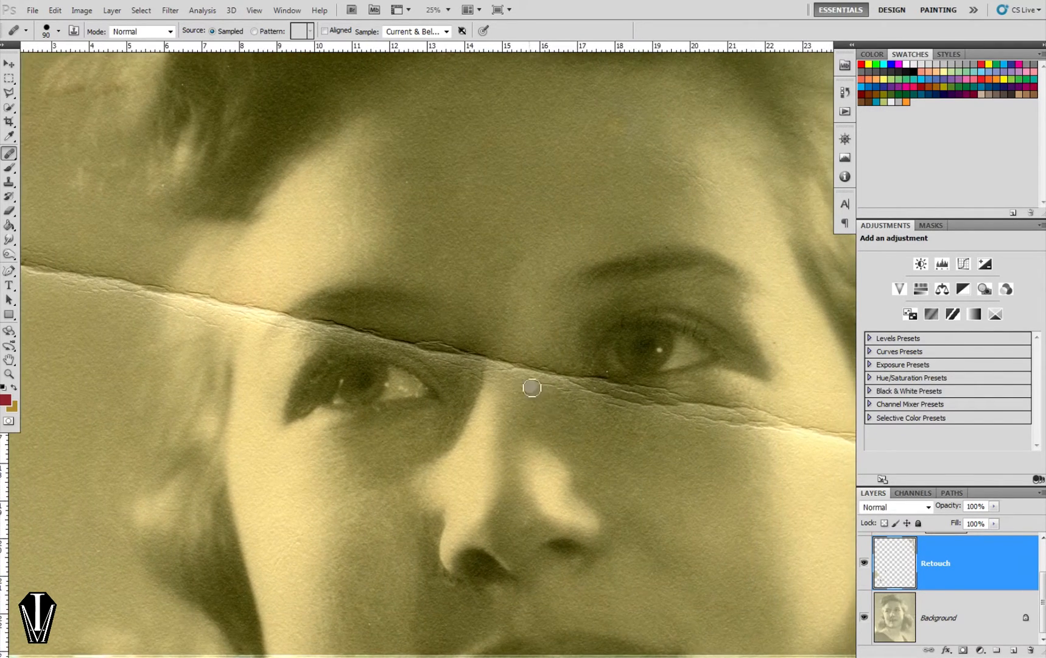
key("bracketright")
key("bracketright")
key("bracketright")
key("bracketright")
Step: Try to heal the fold across the bridge of the nose, sampling the skin between the eyebrows
left_click(498, 321, "alt")
left_click(495, 352)
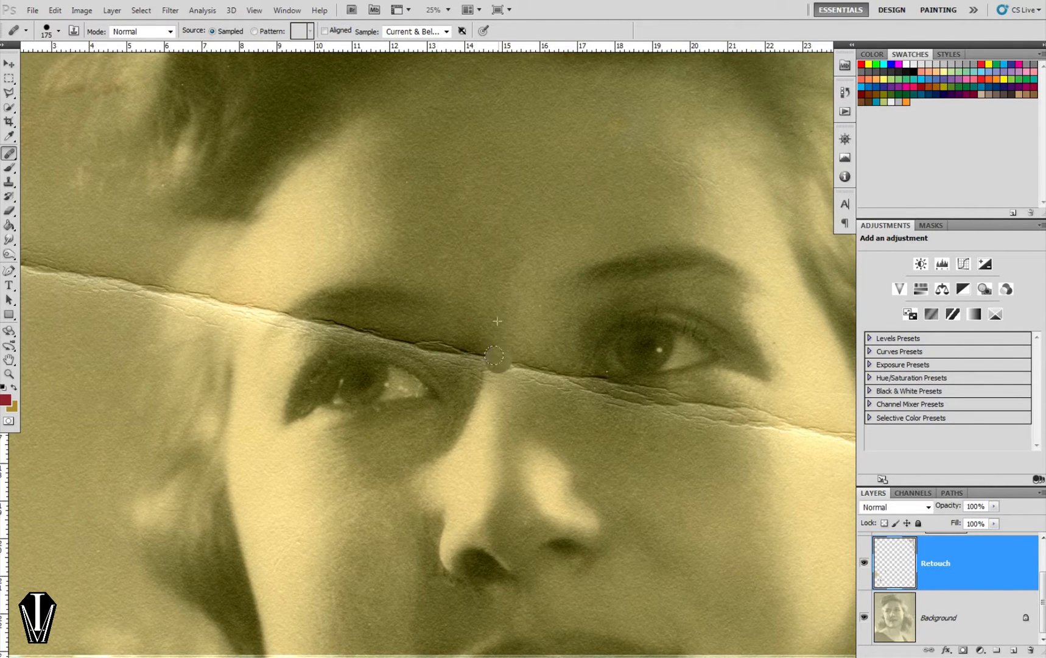
left_click_drag(513, 355, 567, 379)
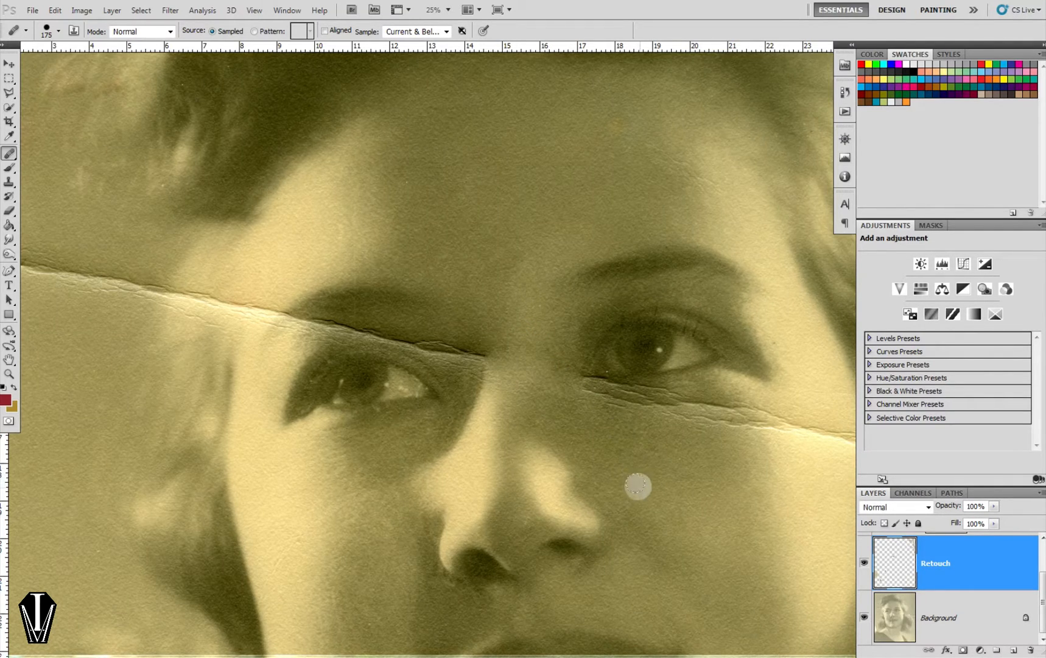
left_click_drag(637, 500, 530, 352)
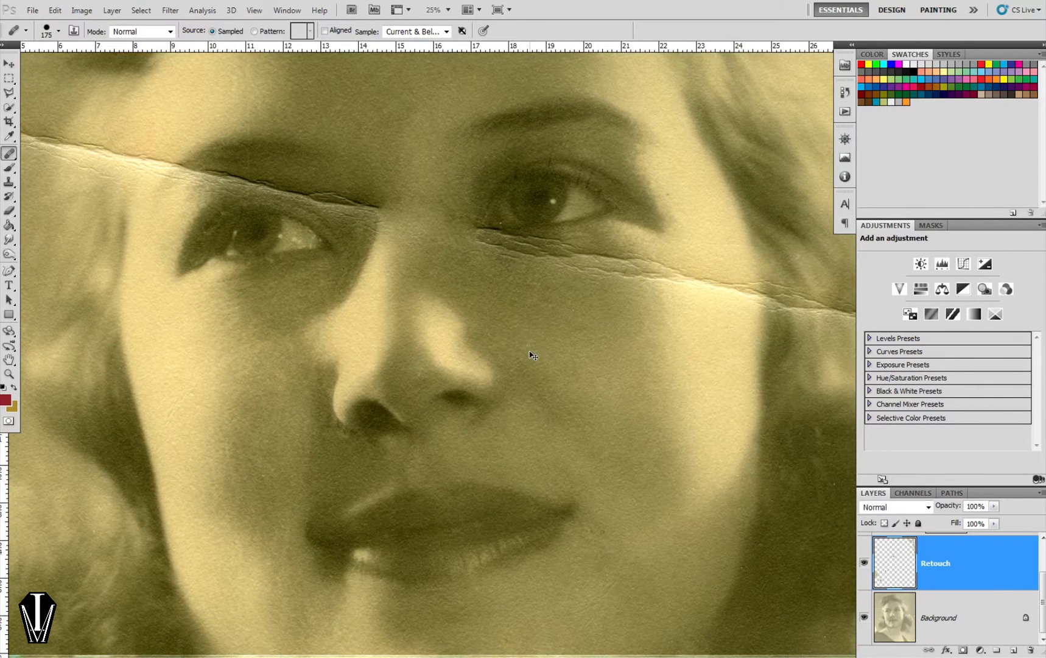
key("ctrl+z")
Step: Try to heal the fold at the nose bridge sampling from the nose, and the fold across the bright cheek
left_click(400, 270, "alt")
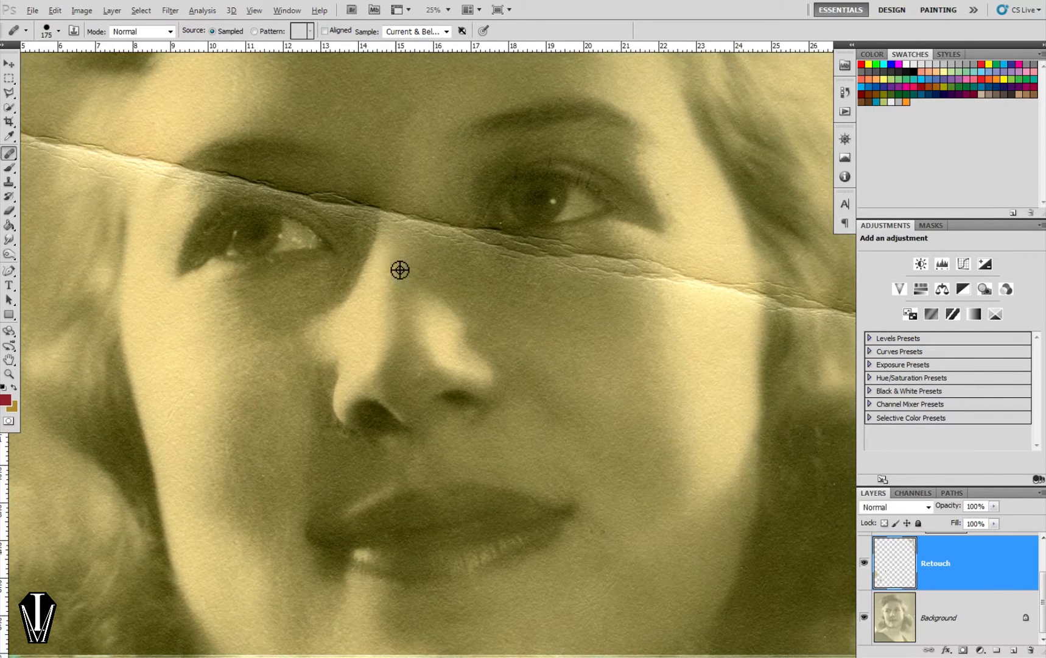
mouse_move(390, 239)
left_mouse_down()
mouse_move(391, 212)
mouse_move(444, 227)
left_mouse_up()
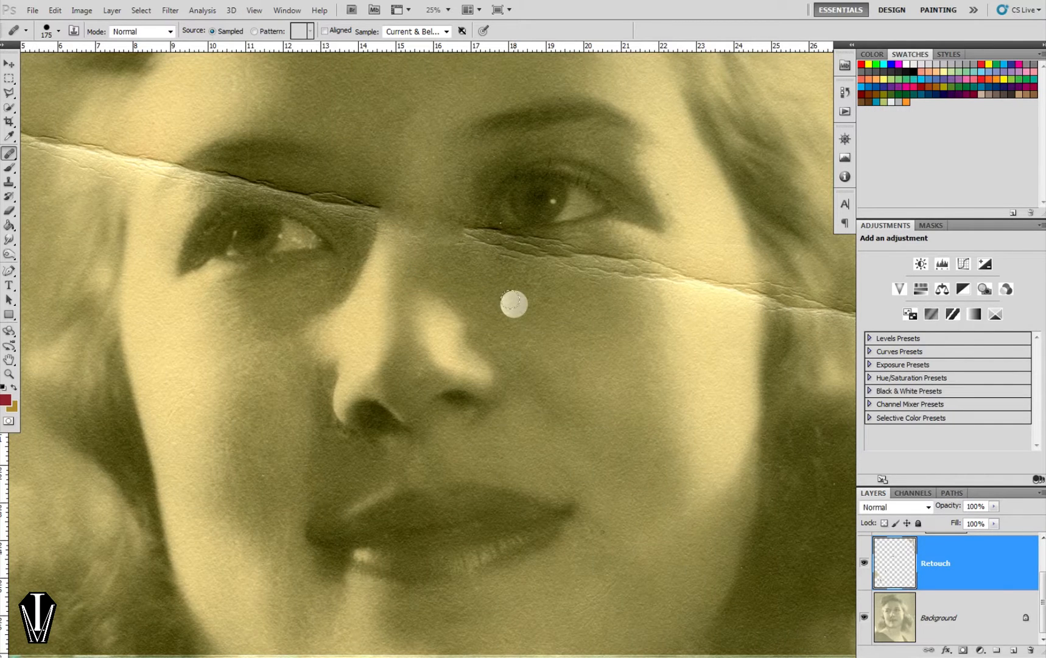
left_click_drag(710, 378, 546, 346)
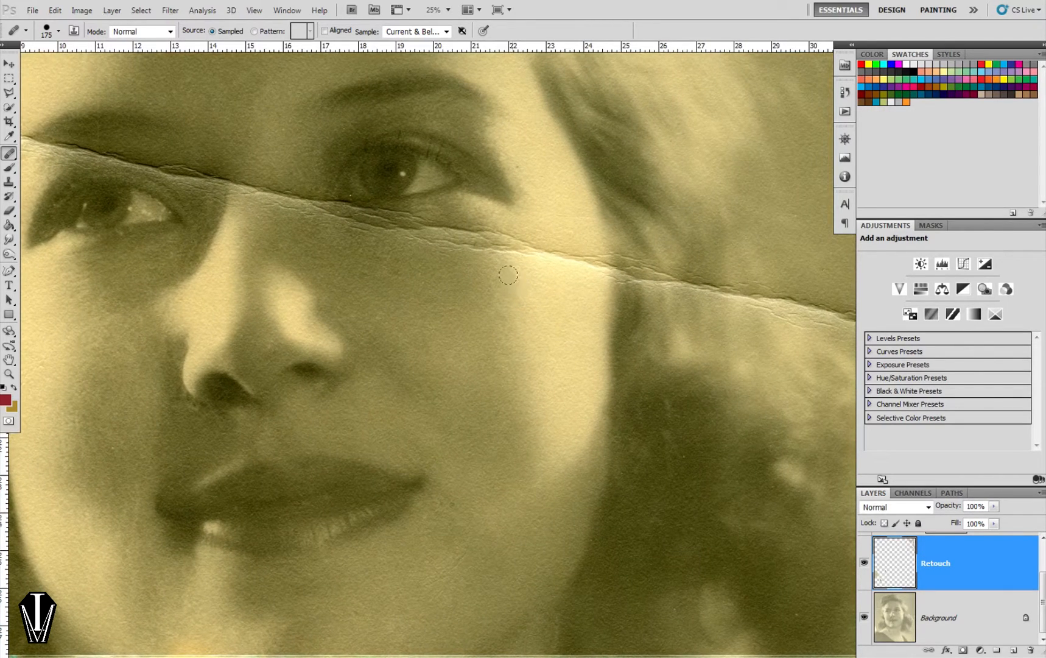
mouse_move(504, 244)
left_mouse_down()
mouse_move(509, 236)
mouse_move(594, 269)
mouse_move(582, 266)
left_mouse_up()
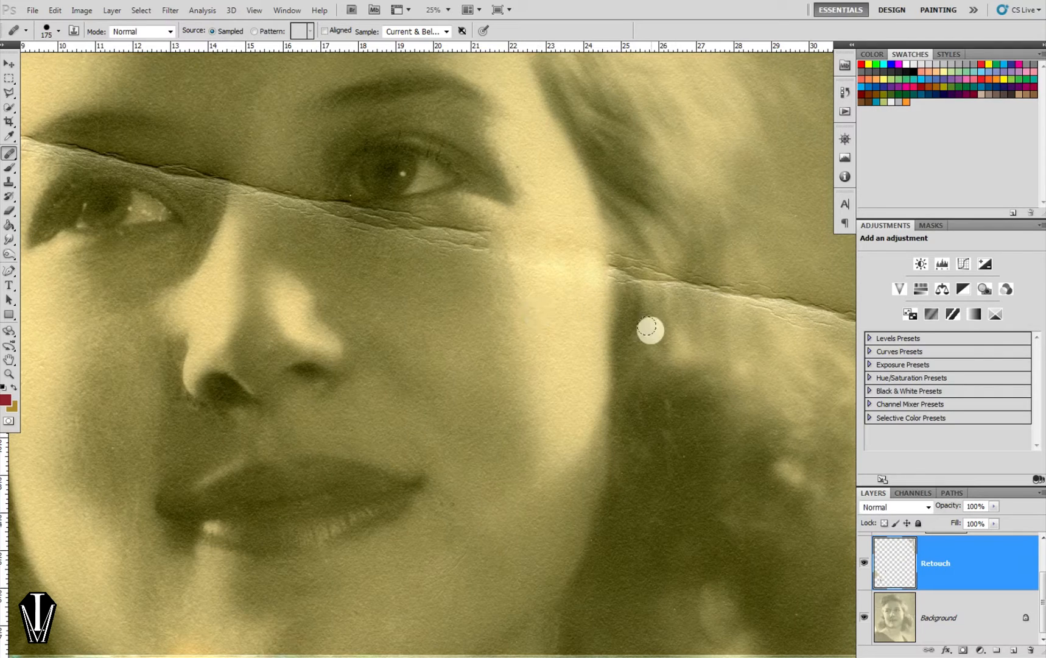
Step: Heal the fold from the outer hair to the photo's right edge with the 175 px Healing Brush, sampling the background above it
mouse_move(719, 341)
left_mouse_down()
mouse_move(578, 337)
mouse_move(201, 263)
mouse_move(374, 345)
mouse_move(374, 373)
left_mouse_up()
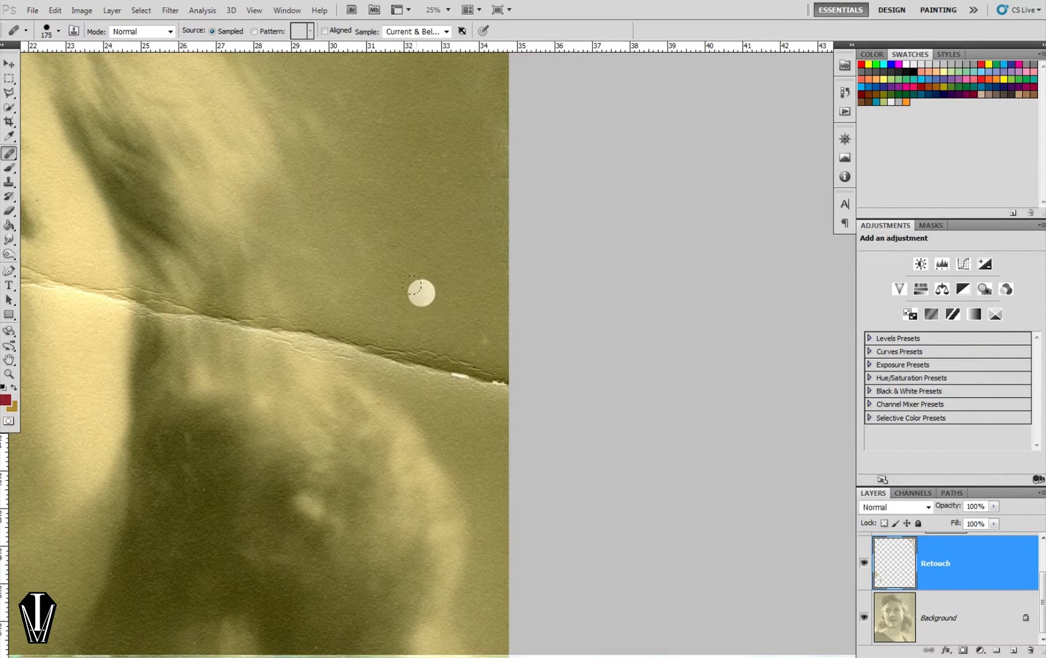
left_click(344, 214, "alt")
left_click_drag(342, 340, 489, 372)
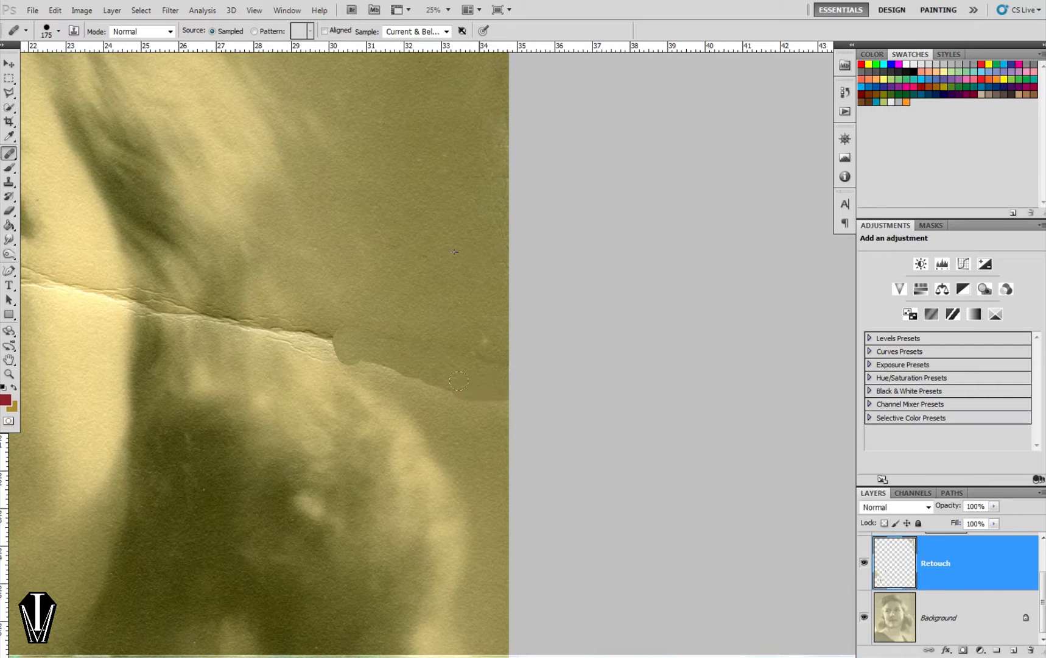
left_click_drag(458, 380, 380, 359)
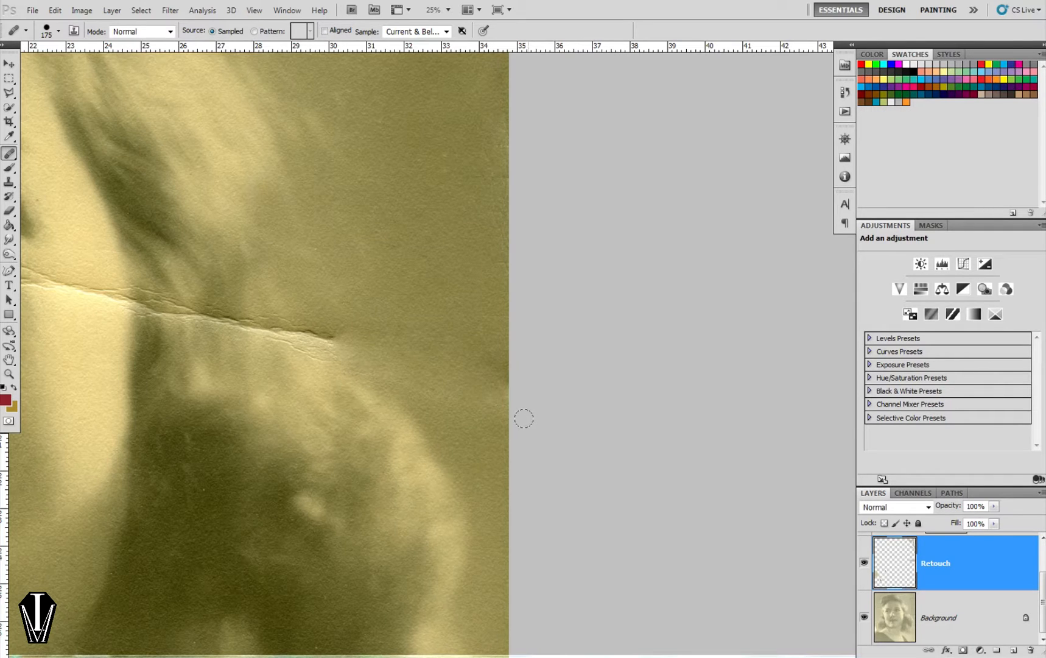
Step: Smooth the background between the fold's visible end and the photo's right edge with the Clone Stamp at 500 px and 300 px
key("s")
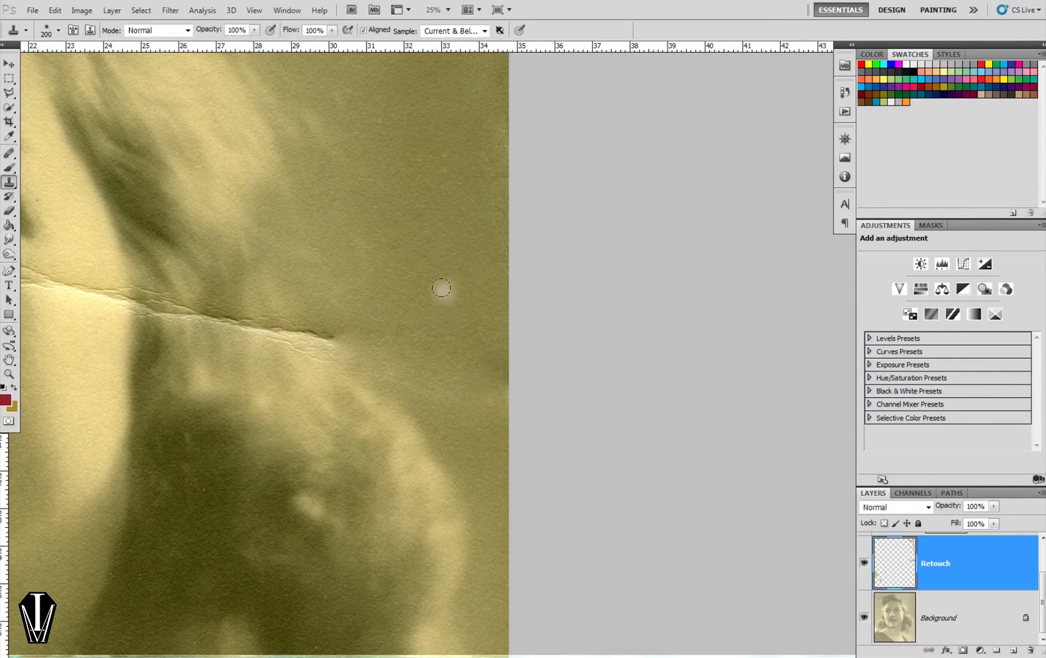
key("bracketright")
key("bracketright")
key("bracketright")
key("bracketright")
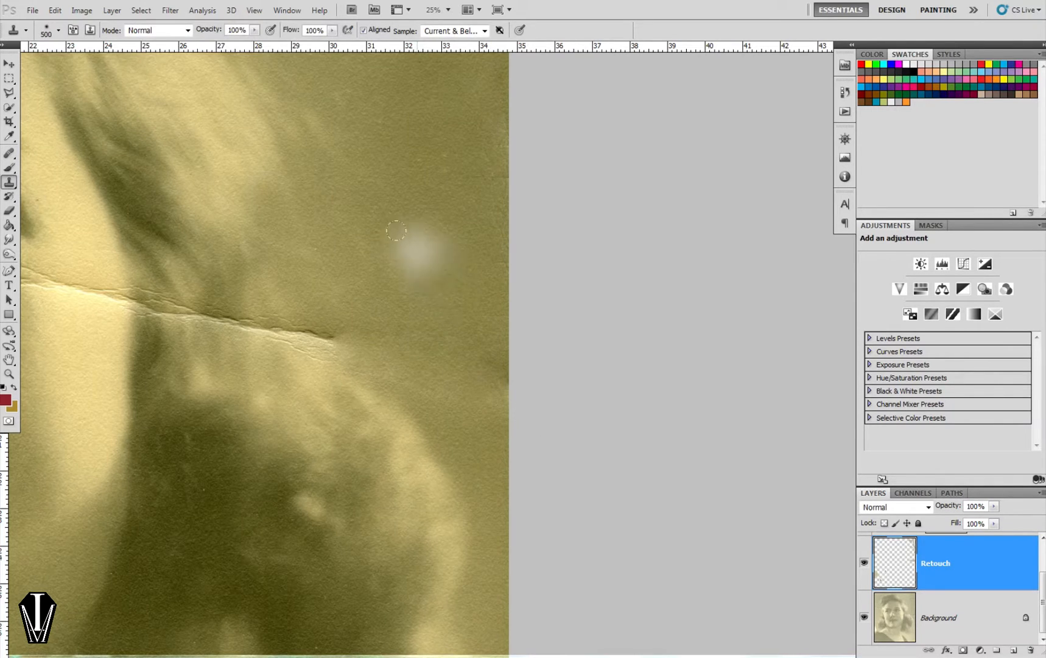
left_click_drag(479, 353, 470, 344)
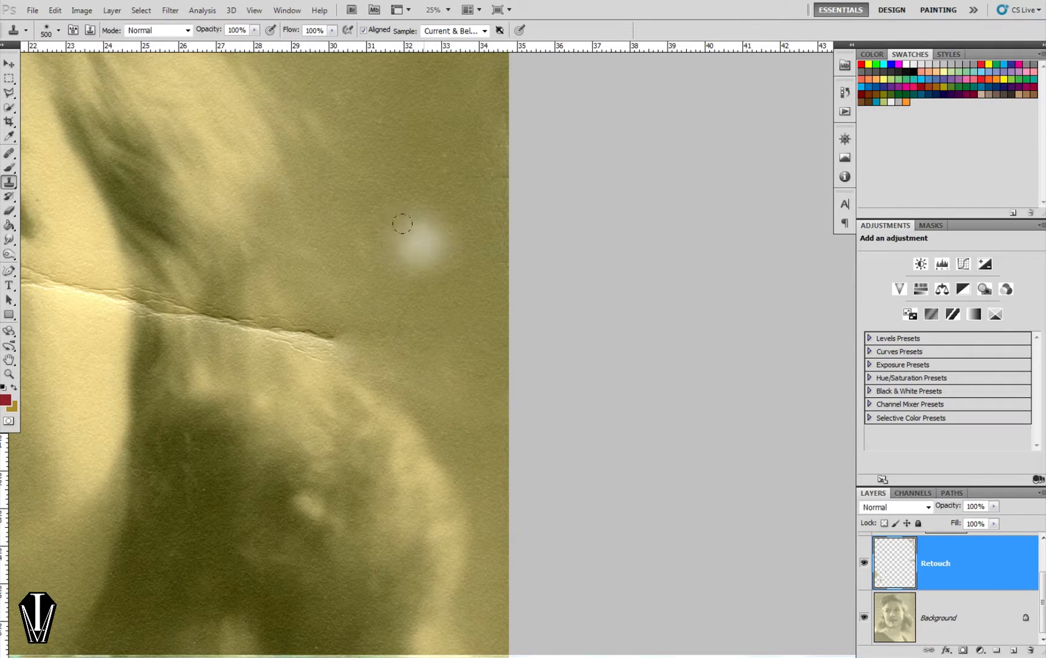
key("bracketleft")
key("bracketleft")
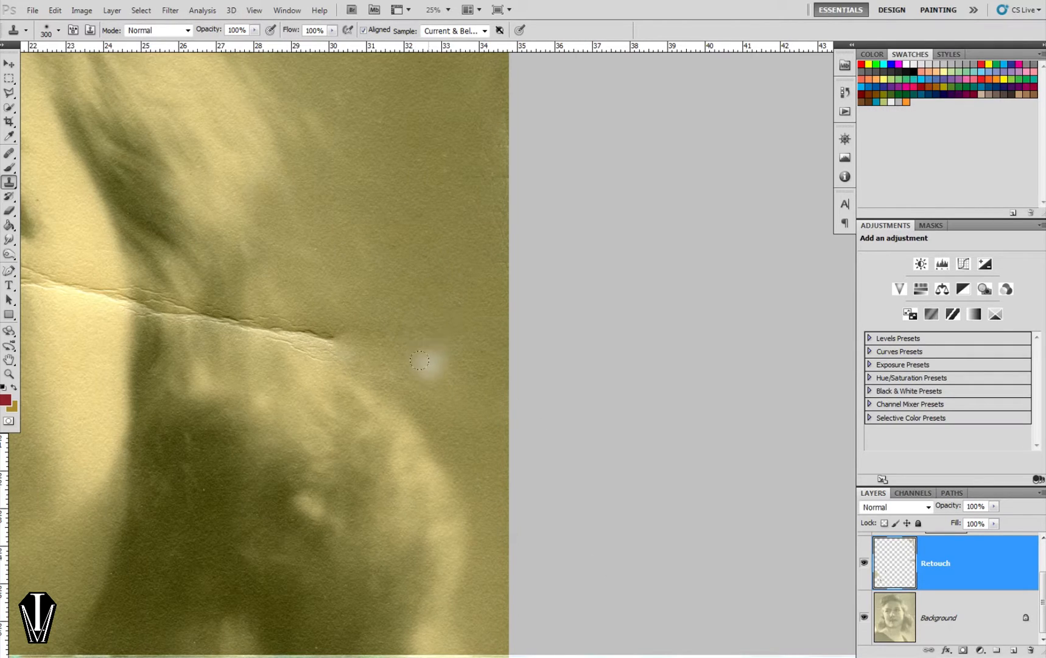
mouse_move(423, 375)
left_mouse_down()
mouse_move(389, 353)
mouse_move(429, 354)
mouse_move(450, 365)
left_mouse_up()
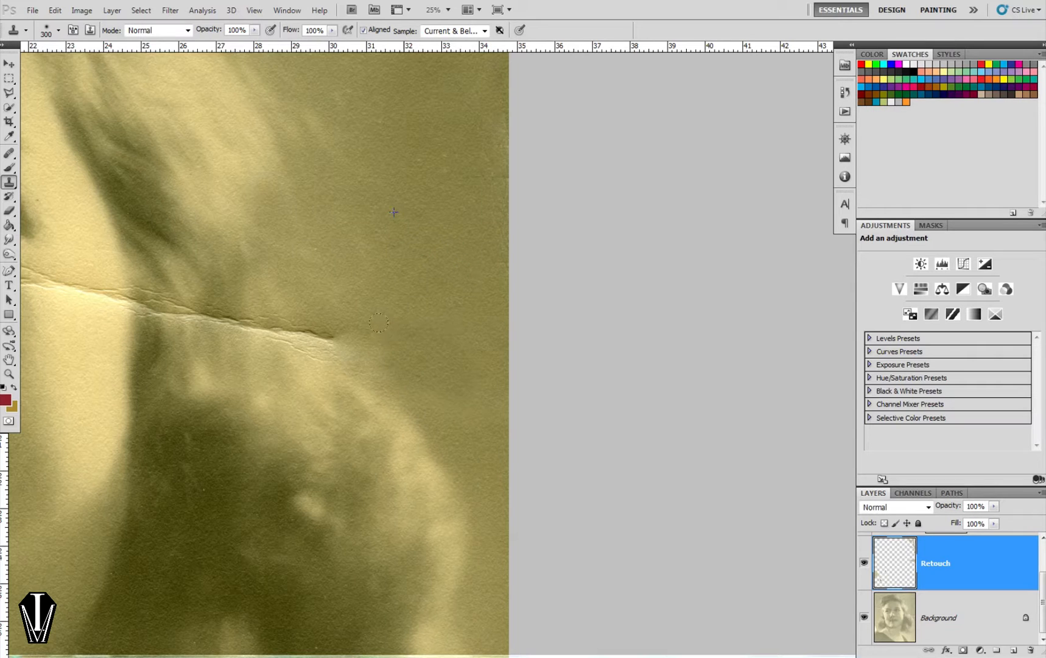
Step: Clone away the fold through the hair beside the face at 250 px and rebuild the outer hair contour using sampled background
mouse_move(308, 369)
left_mouse_down()
mouse_move(451, 392)
mouse_move(544, 392)
left_mouse_up()
key("bracketleft")
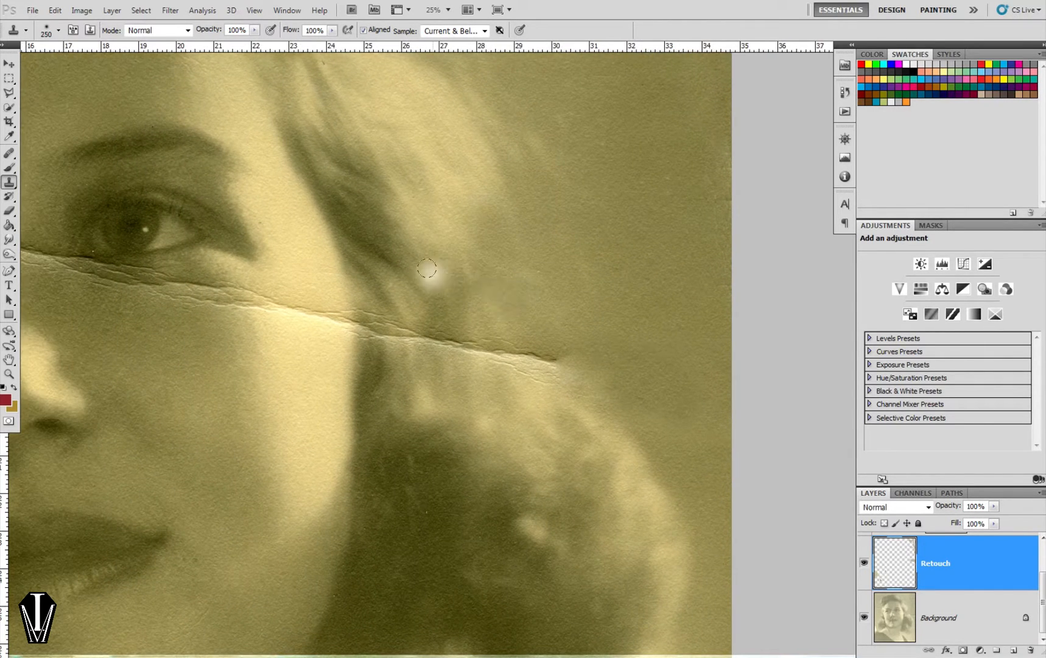
mouse_move(422, 388)
left_mouse_down()
mouse_move(402, 324)
mouse_move(459, 340)
mouse_move(492, 378)
mouse_move(497, 408)
mouse_move(474, 341)
mouse_move(504, 352)
mouse_move(470, 343)
mouse_move(542, 370)
mouse_move(553, 361)
mouse_move(505, 342)
left_mouse_up()
left_click(495, 415, "alt")
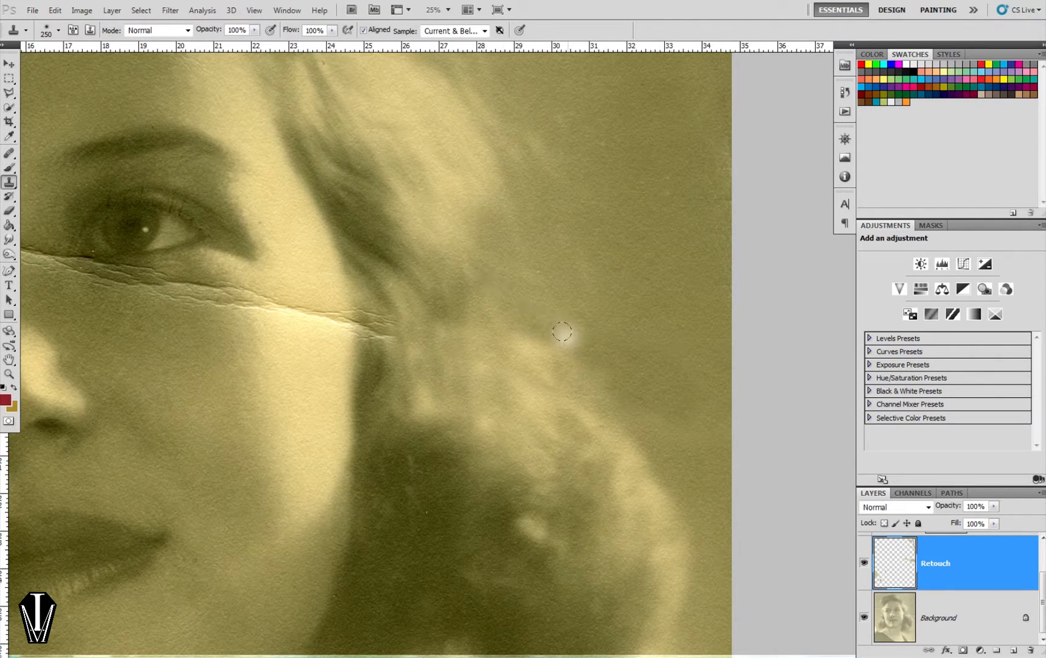
left_click(502, 262, "alt")
mouse_move(515, 345)
left_mouse_down()
mouse_move(583, 345)
mouse_move(515, 329)
mouse_move(558, 356)
left_mouse_up()
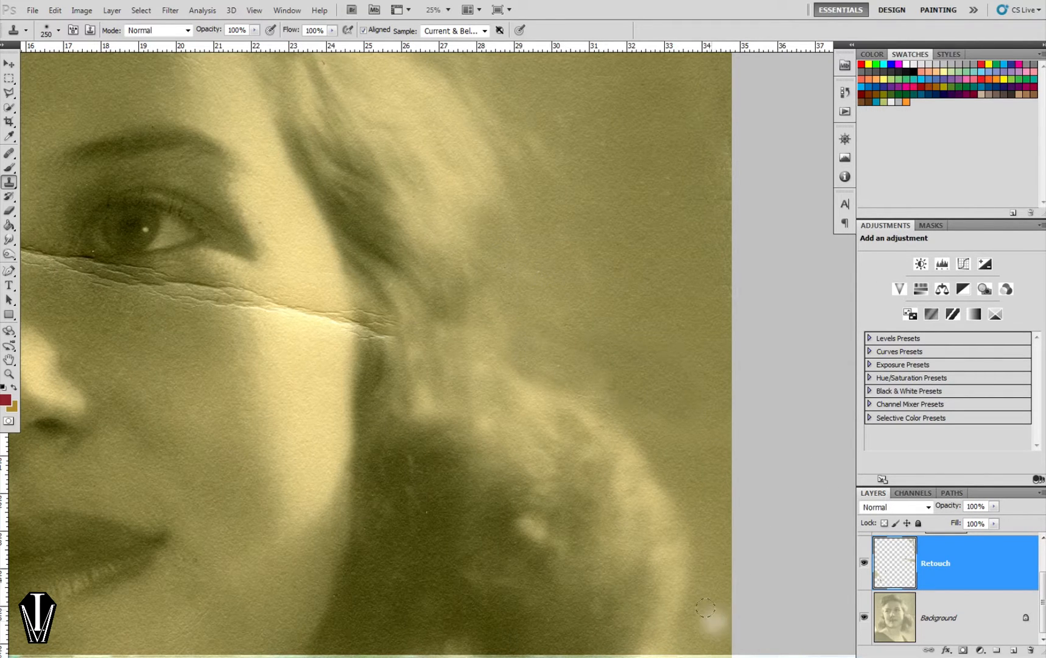
Step: Clone clean background along the outer edge of the hair curls at 400 px, sampling the upper area near the photo's edge
left_click_drag(665, 451, 546, 417)
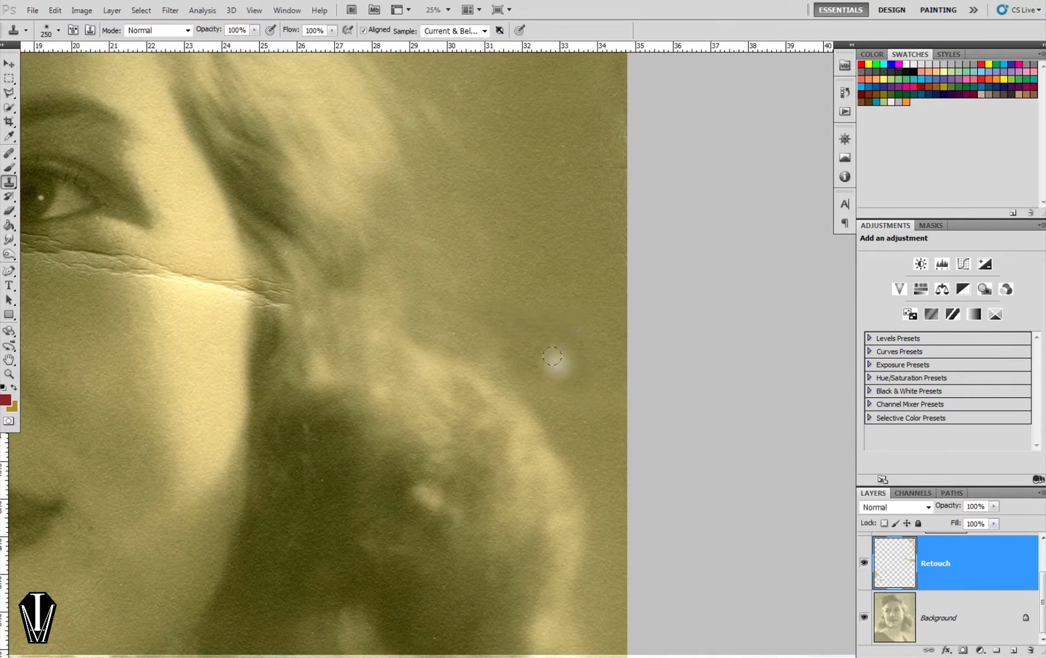
left_click(585, 137, "alt")
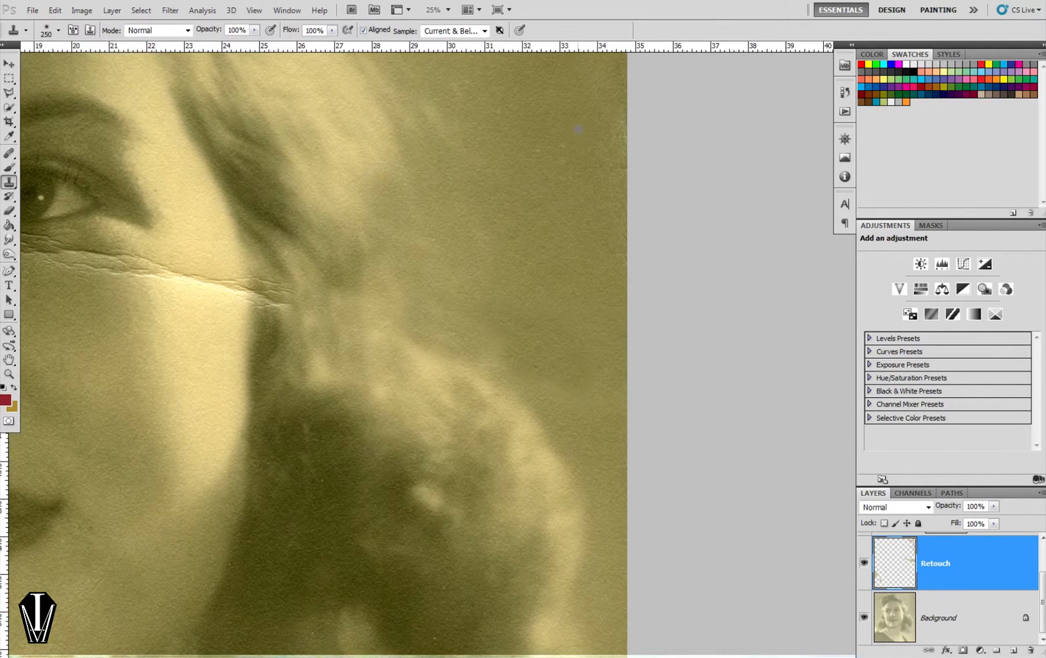
key("bracketright")
key("bracketright")
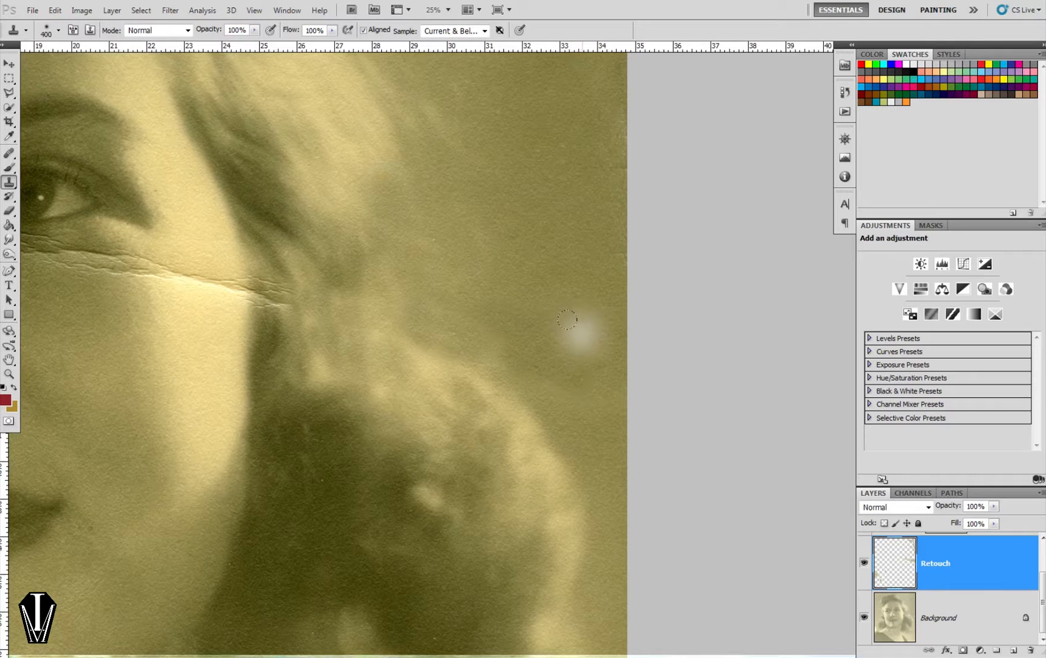
mouse_move(562, 324)
left_mouse_down()
mouse_move(491, 292)
mouse_move(540, 321)
mouse_move(566, 360)
mouse_move(496, 333)
left_mouse_up()
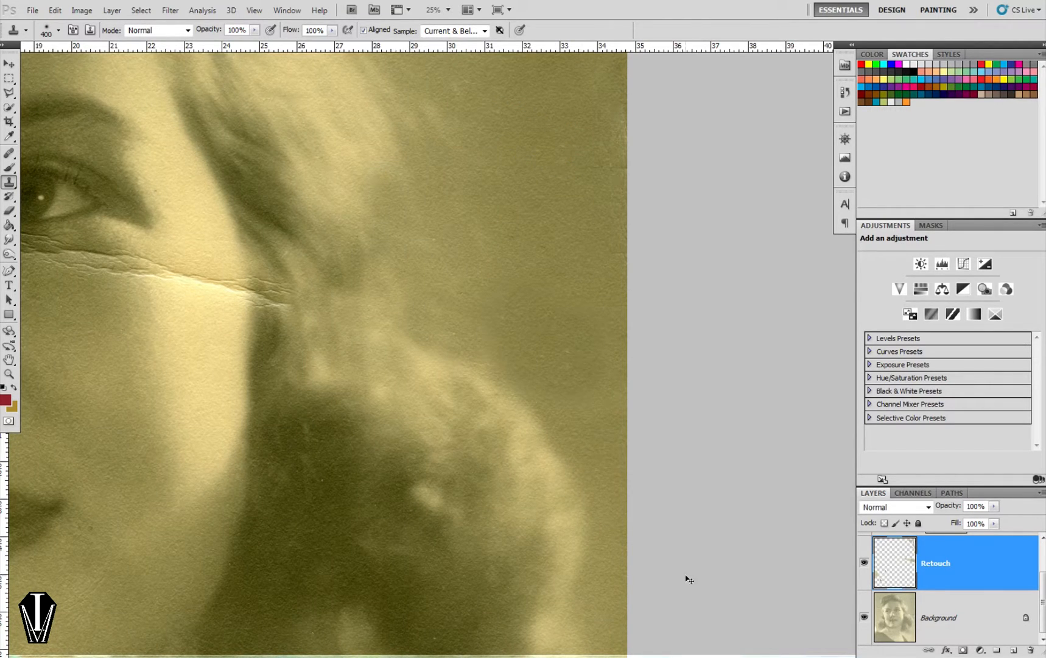
Step: Blend the background beside the hair with the Healing Brush at up to 300 px, sampling the clear area above
key("j")
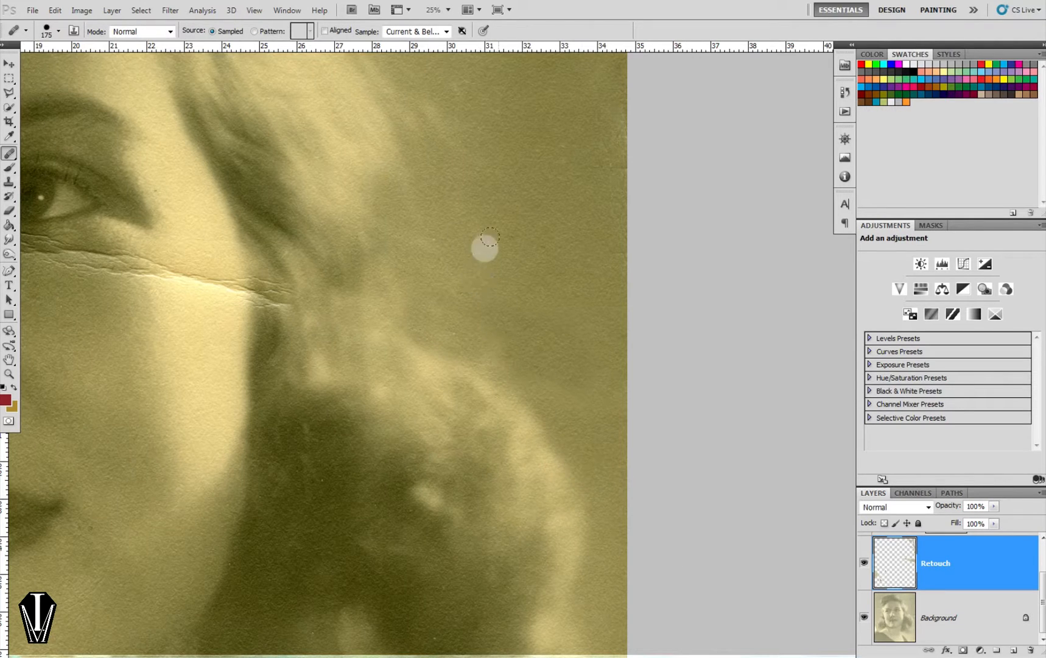
left_click(506, 159, "alt")
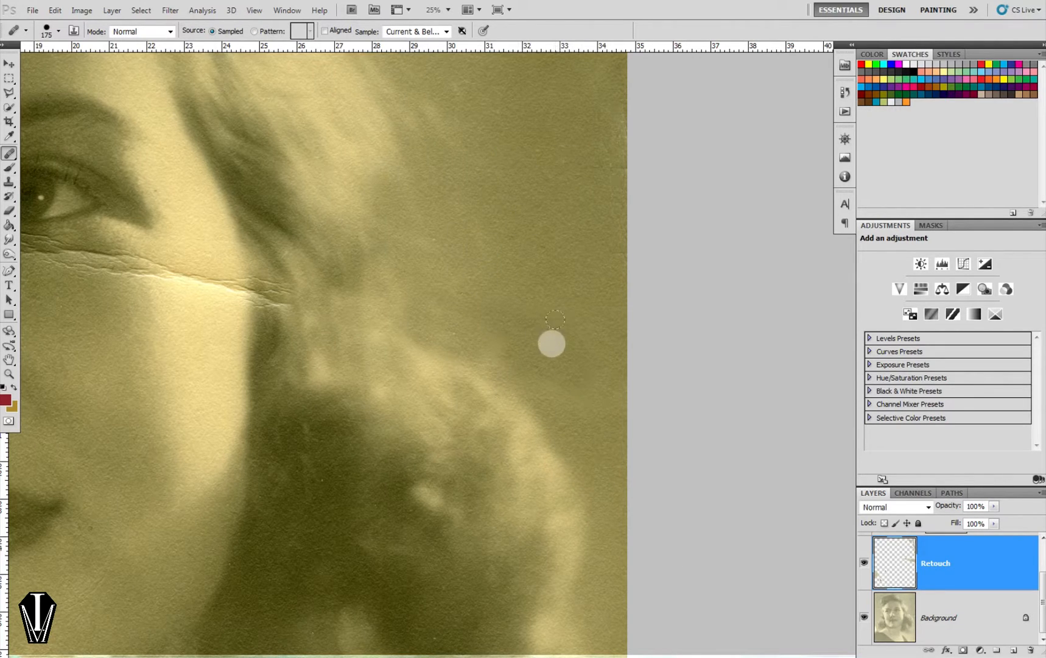
key("bracketright")
key("bracketright")
mouse_move(531, 309)
left_mouse_down()
mouse_move(491, 287)
mouse_move(548, 313)
left_mouse_up()
key("bracketright")
mouse_move(533, 356)
left_mouse_down()
mouse_move(474, 315)
mouse_move(485, 297)
mouse_move(520, 304)
mouse_move(498, 323)
left_mouse_up()
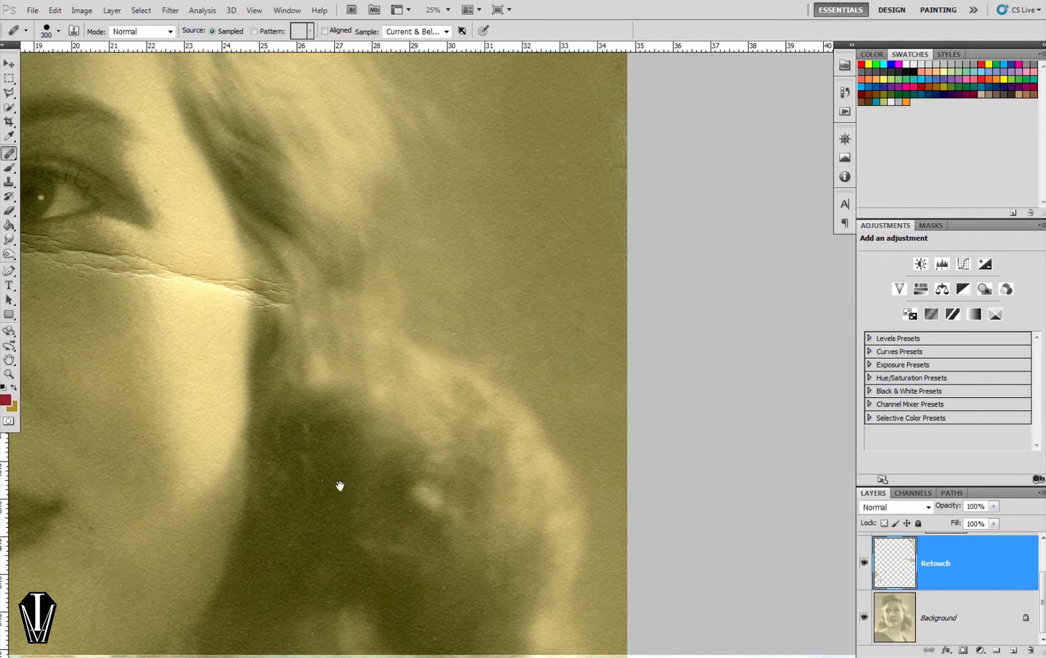
Step: Heal the fold where the bright cheek meets the hair at 200 px, sampling the face edge just below it
left_click_drag(339, 486, 564, 514)
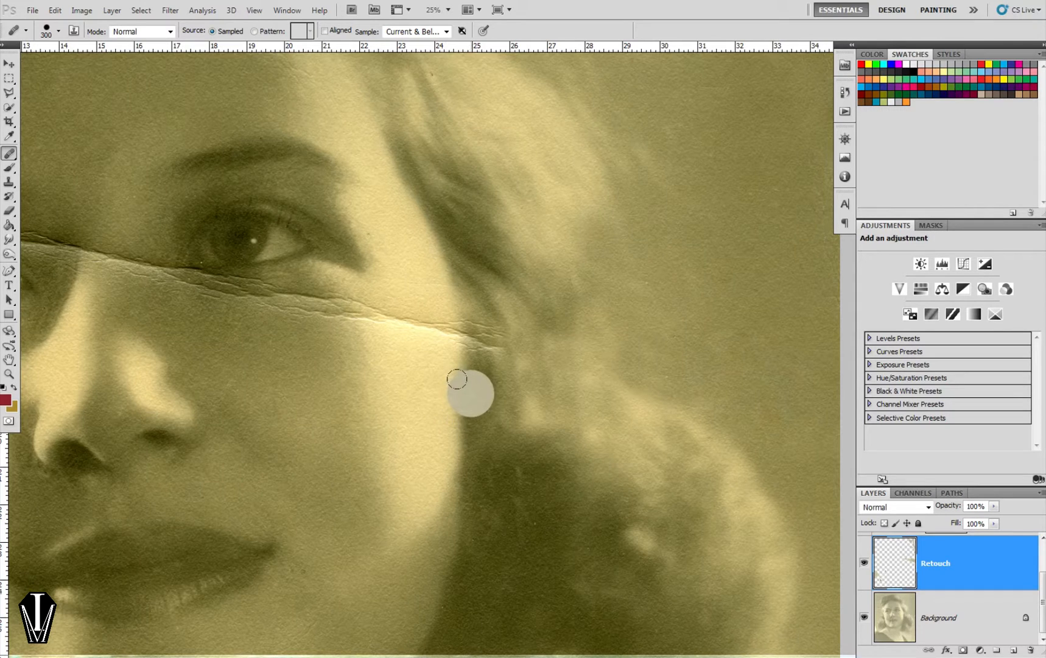
key("bracketleft")
key("bracketleft")
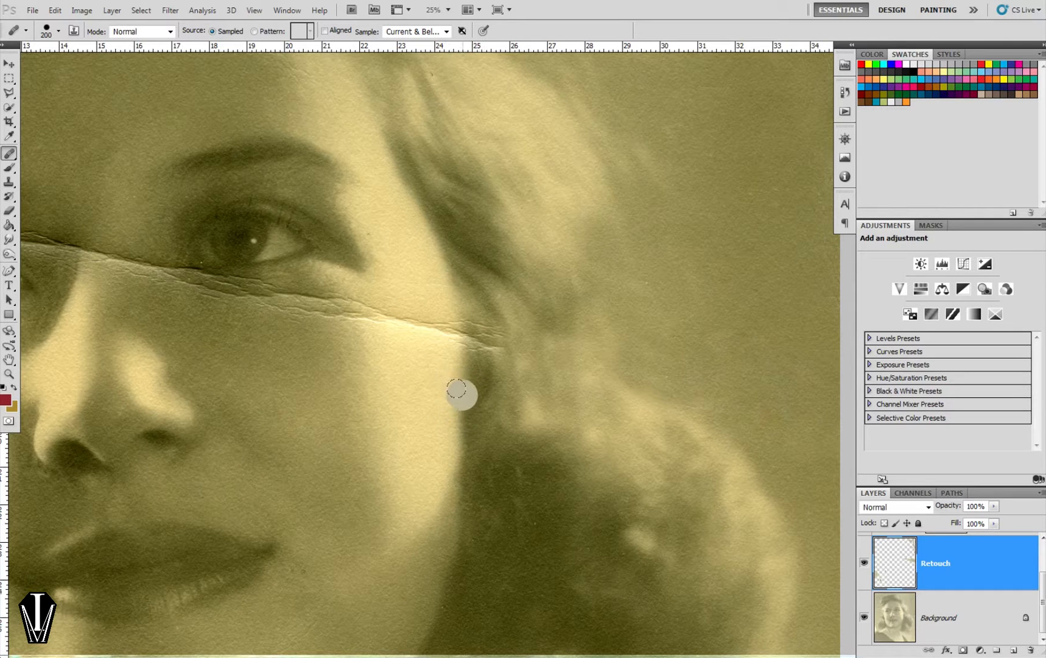
left_click(464, 399, "alt")
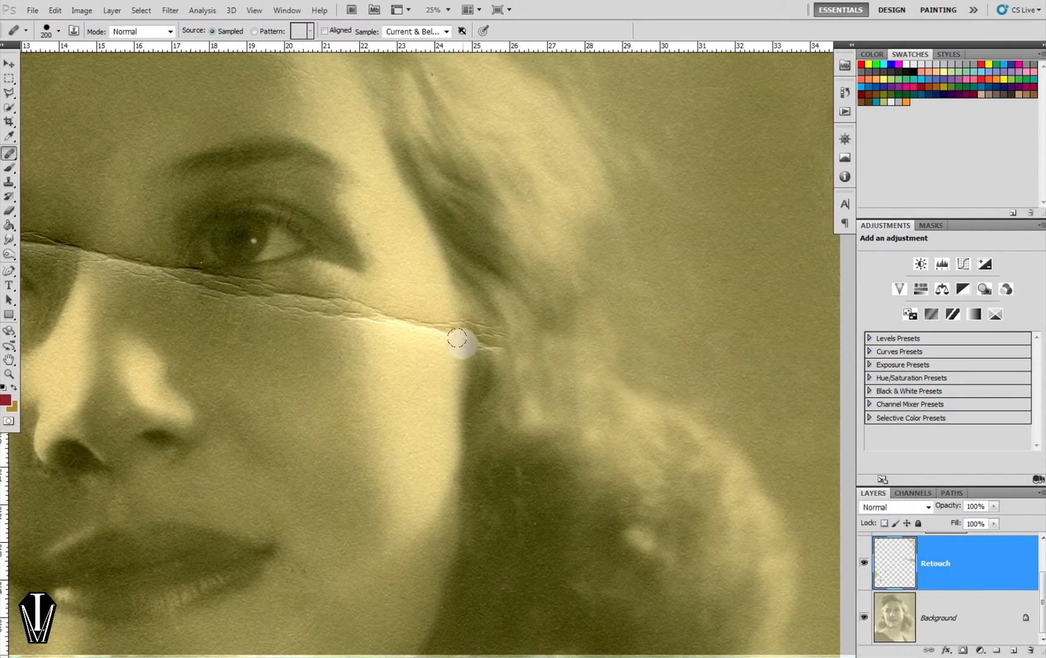
mouse_move(458, 336)
left_mouse_down()
mouse_move(491, 328)
mouse_move(406, 320)
mouse_move(438, 333)
mouse_move(442, 313)
mouse_move(454, 341)
left_mouse_up()
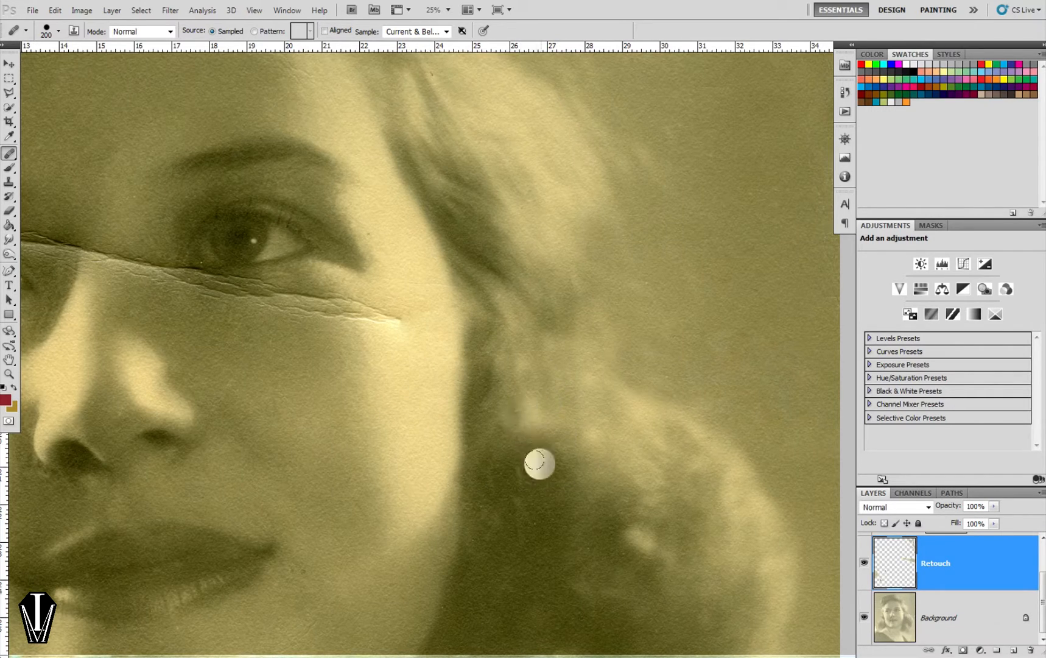
Step: Heal the hairline beside the cheek where the fold ran, sampling the dark hair just below
left_click_drag(548, 481, 518, 445)
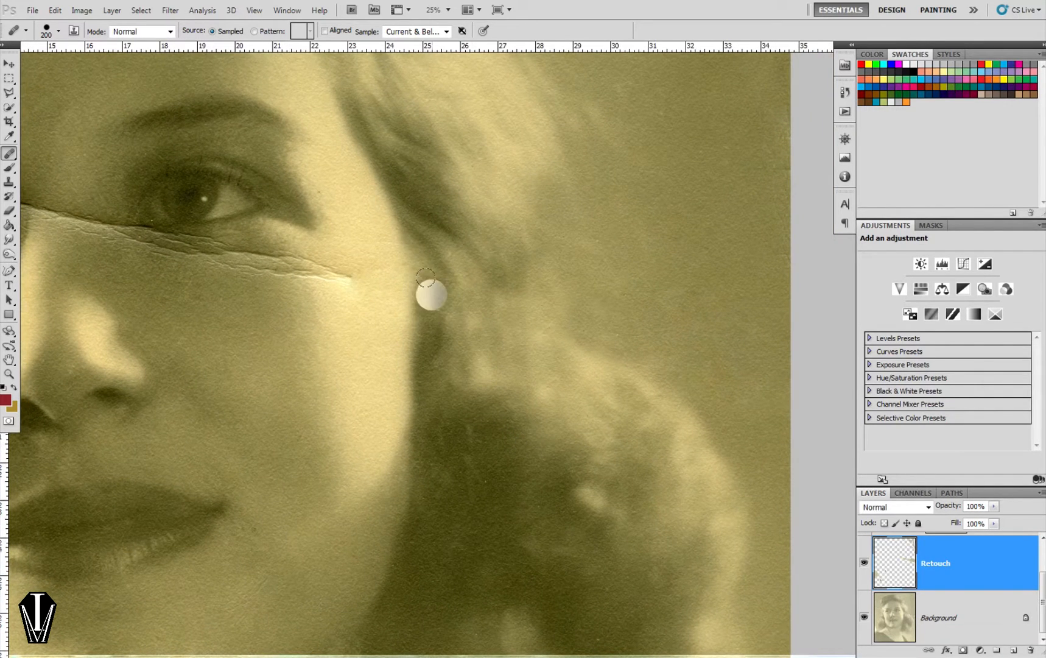
left_click(421, 256)
left_click(427, 313, "alt")
left_click(430, 264)
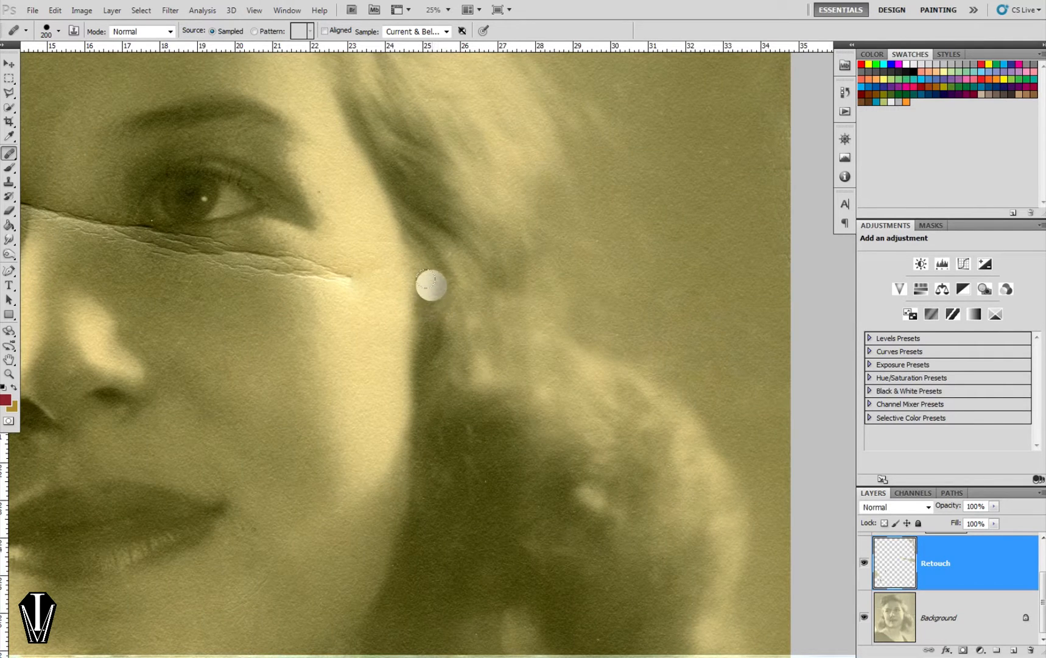
key("space")
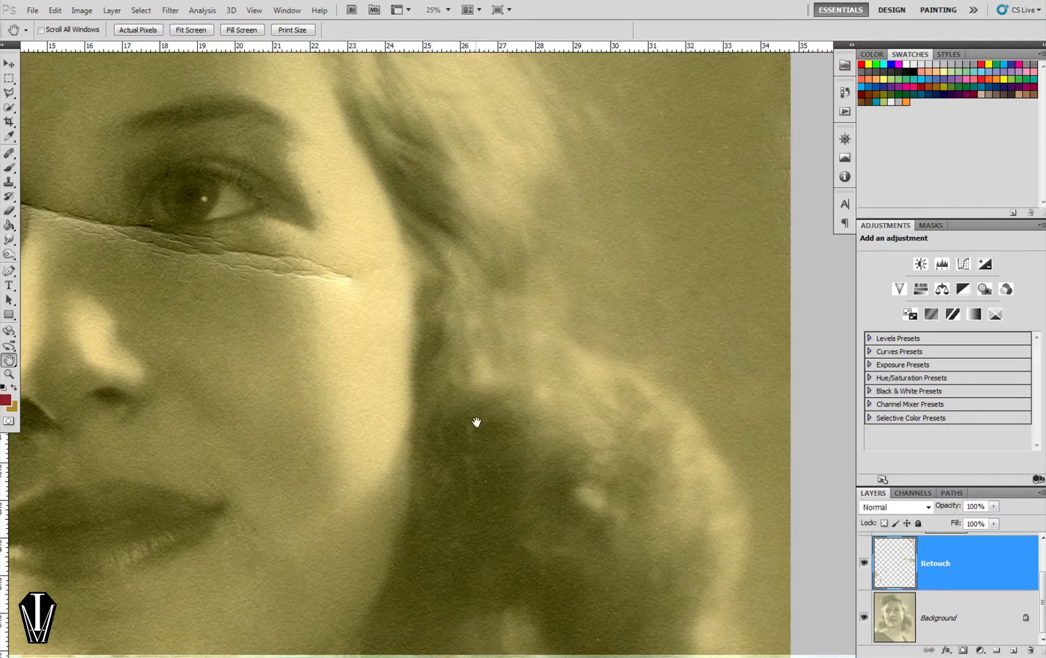
Step: Build up the dark hair beside the cheek with a 250 px Clone Stamp at 20% opacity, sampling the shaded lower hair
key("s")
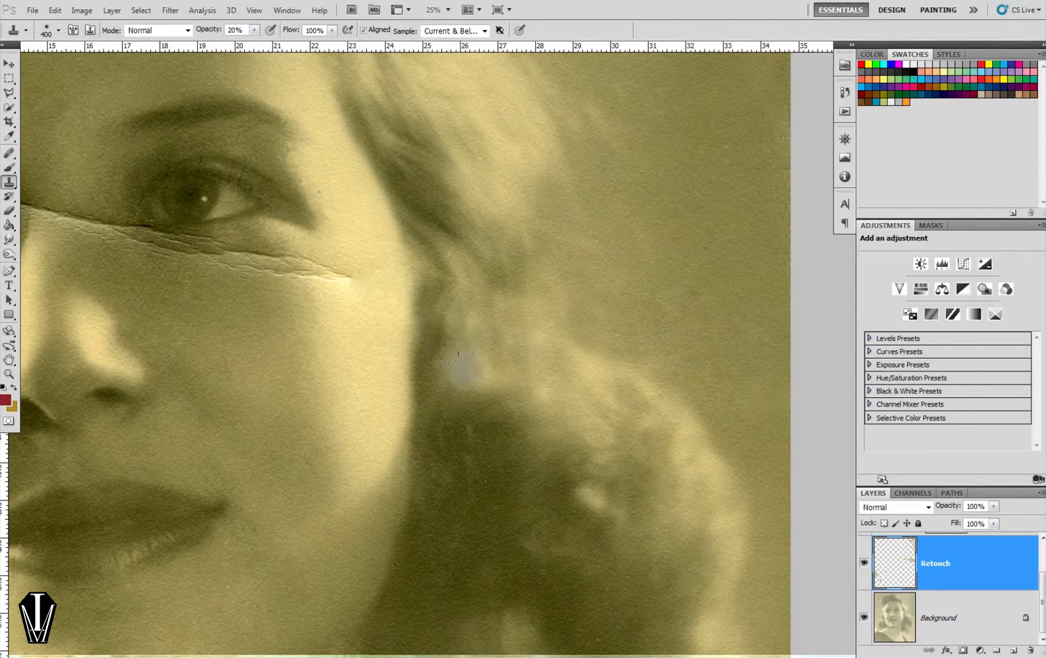
left_click(452, 586, "alt")
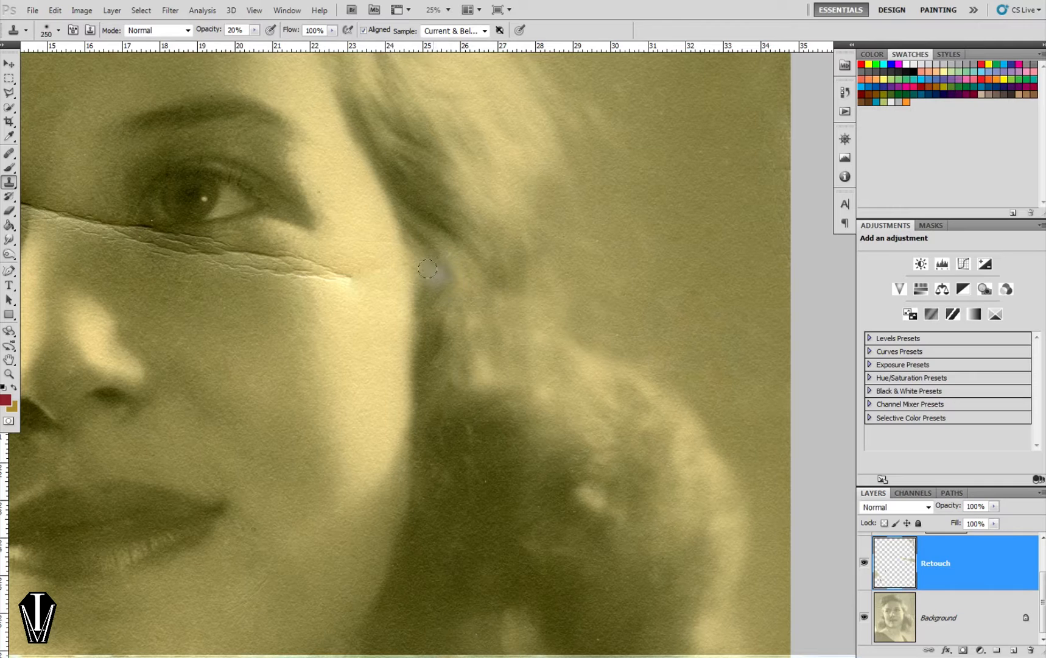
mouse_move(427, 271)
left_mouse_down()
mouse_move(441, 277)
mouse_move(431, 264)
left_mouse_up()
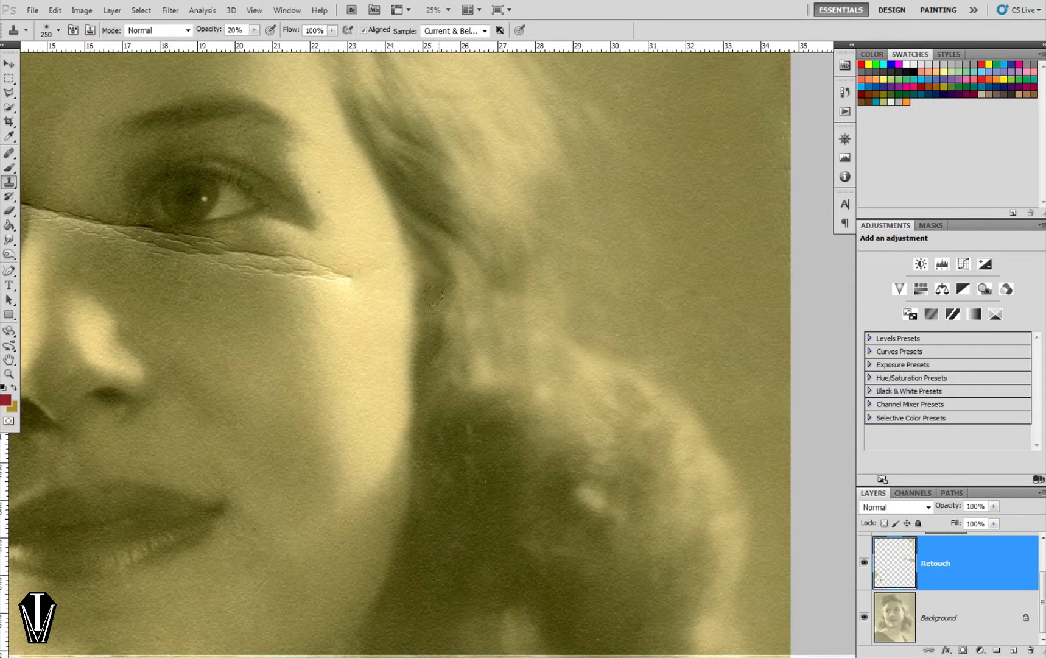
left_click_drag(467, 246, 493, 284)
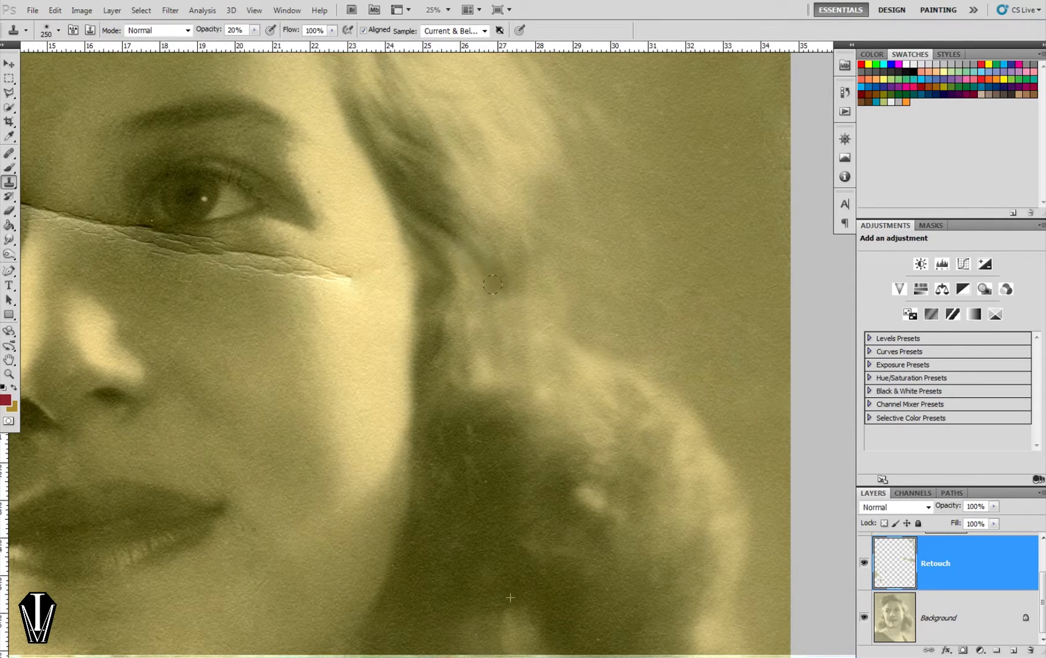
left_click_drag(433, 270, 429, 252)
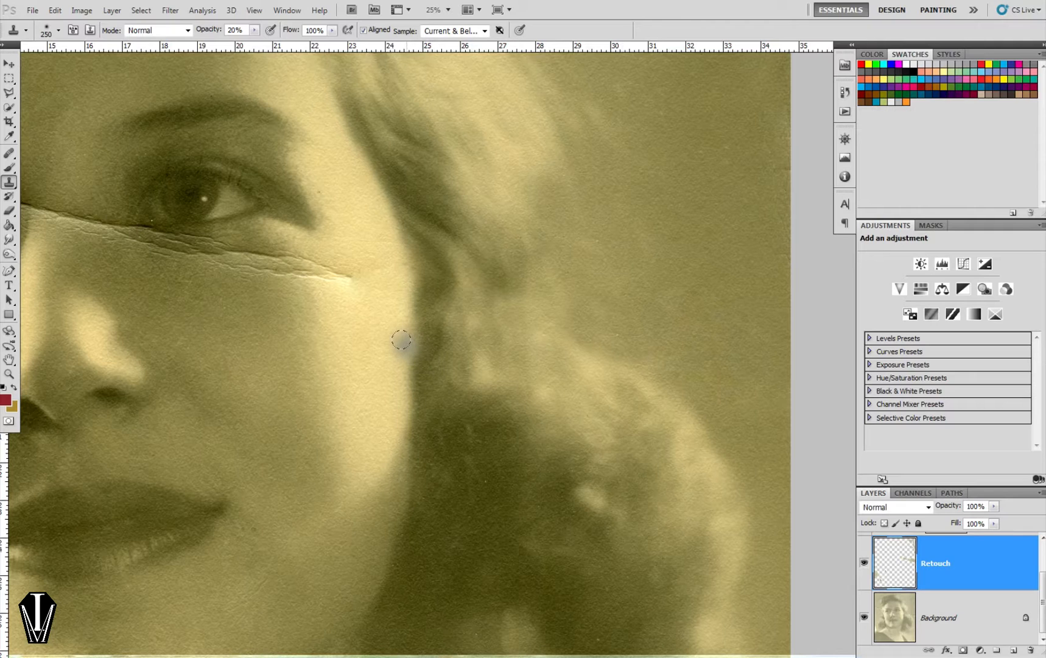
Step: Heal the face edge and nearby hair at 200 px, sampling the cheek-to-hair boundary below
key("j")
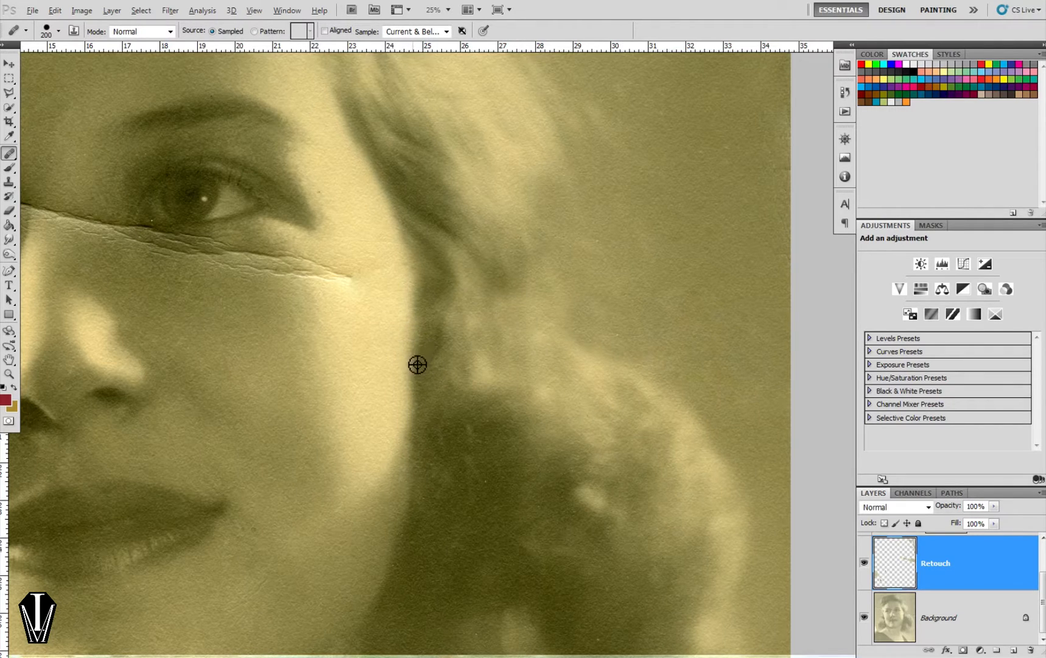
left_click(417, 364, "alt")
left_click_drag(420, 304, 410, 266)
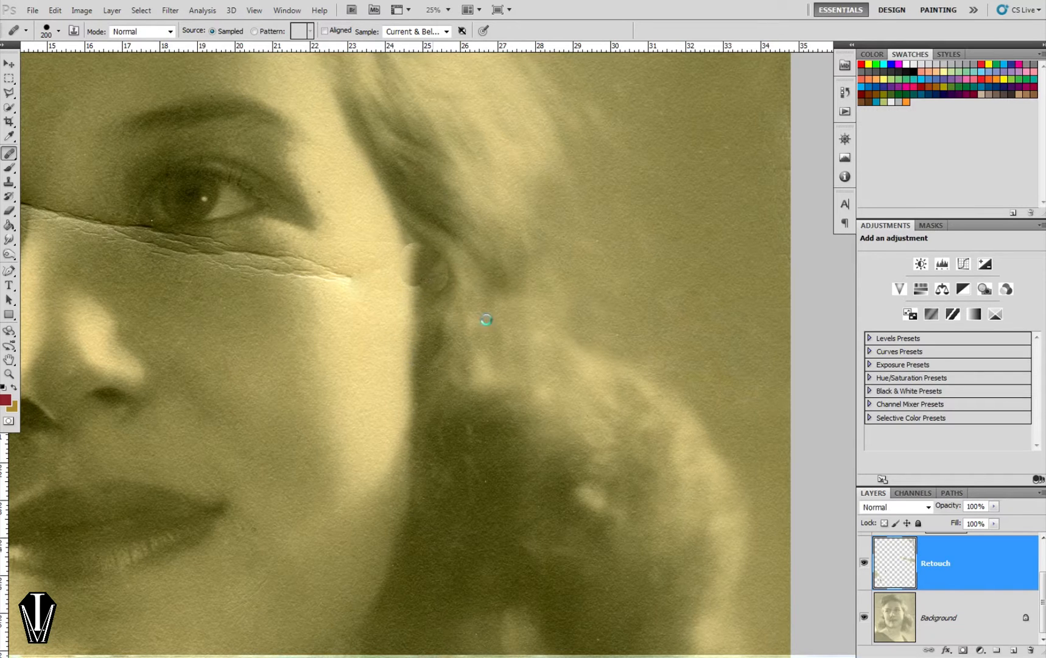
left_click(497, 353)
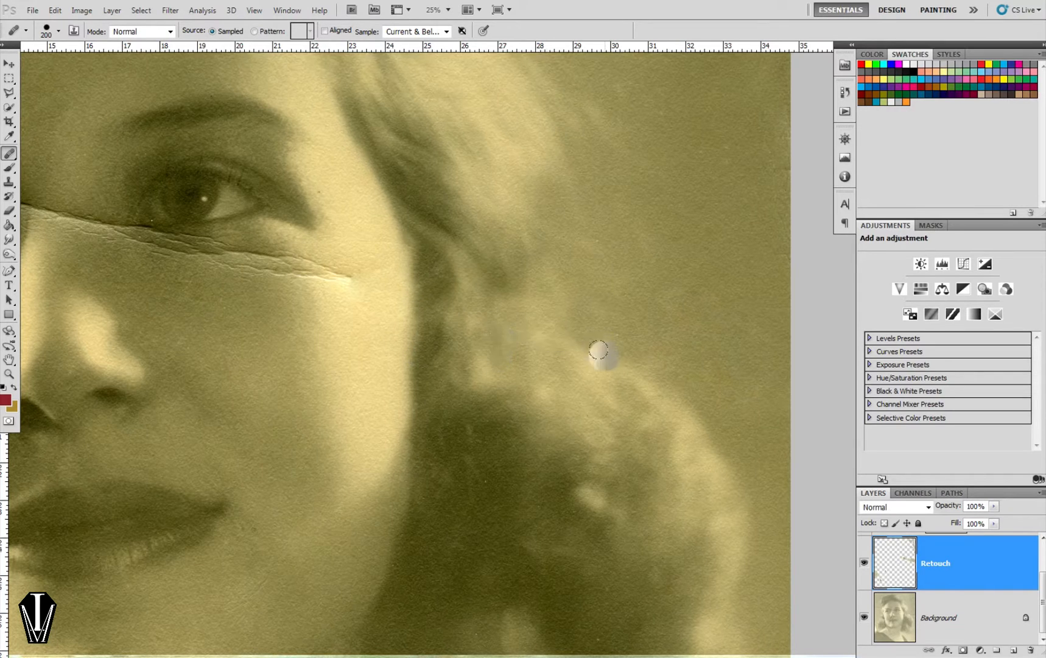
Step: Compare the photo with and without the Retouch layer, and review the whole portrait for remaining damage
left_click(865, 565)
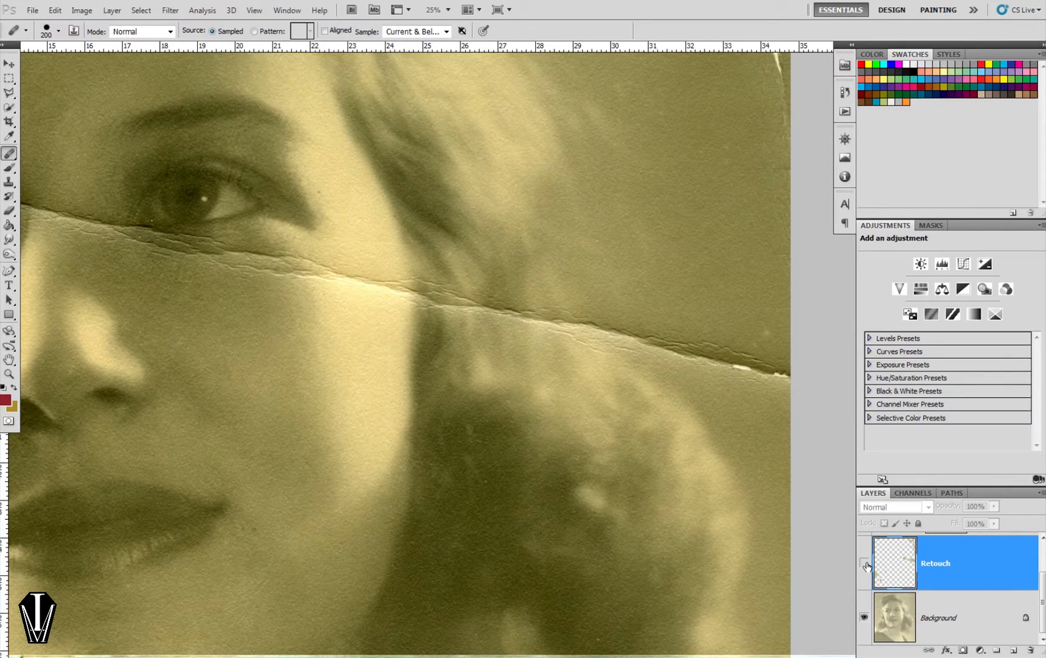
left_click(866, 564)
left_click(866, 564)
left_click(865, 565)
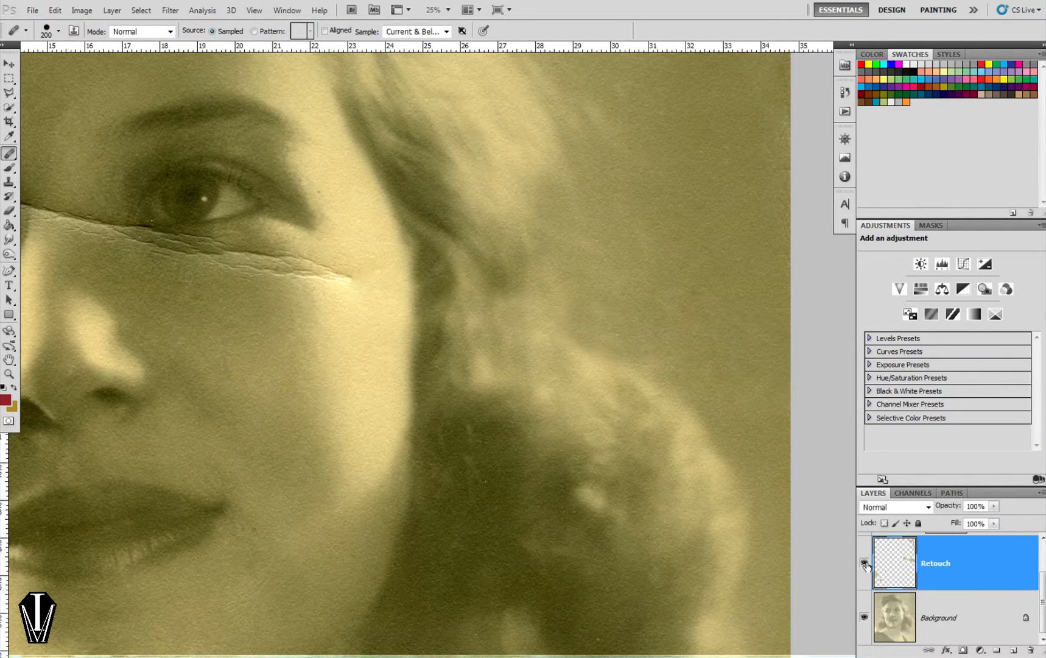
mouse_move(465, 478)
left_mouse_down()
mouse_move(369, 401)
mouse_move(407, 419)
left_mouse_up()
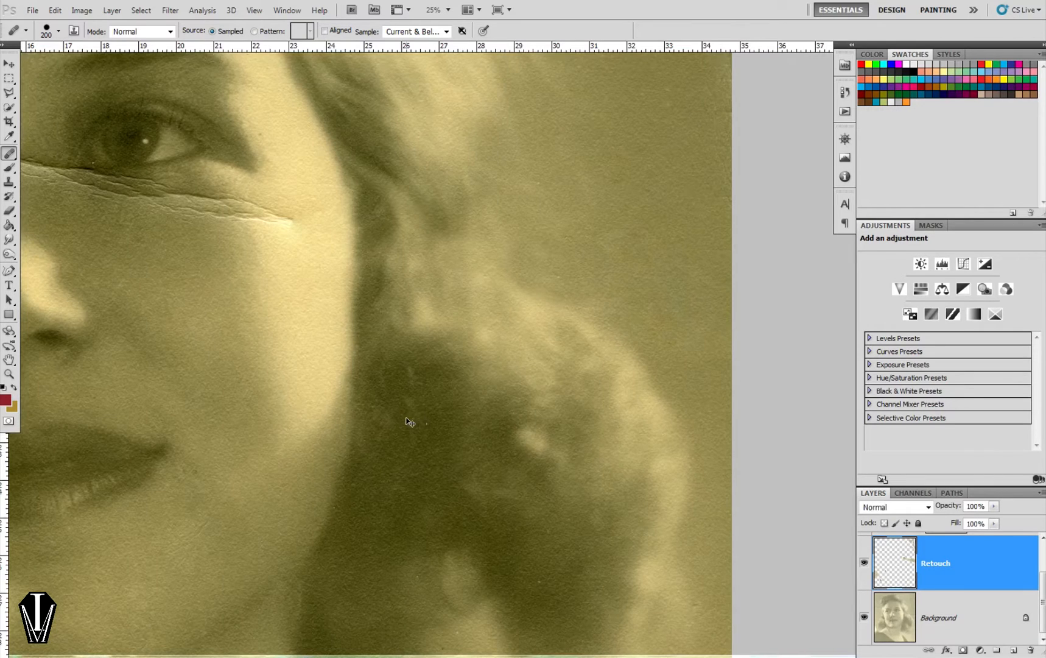
key("ctrl+minus")
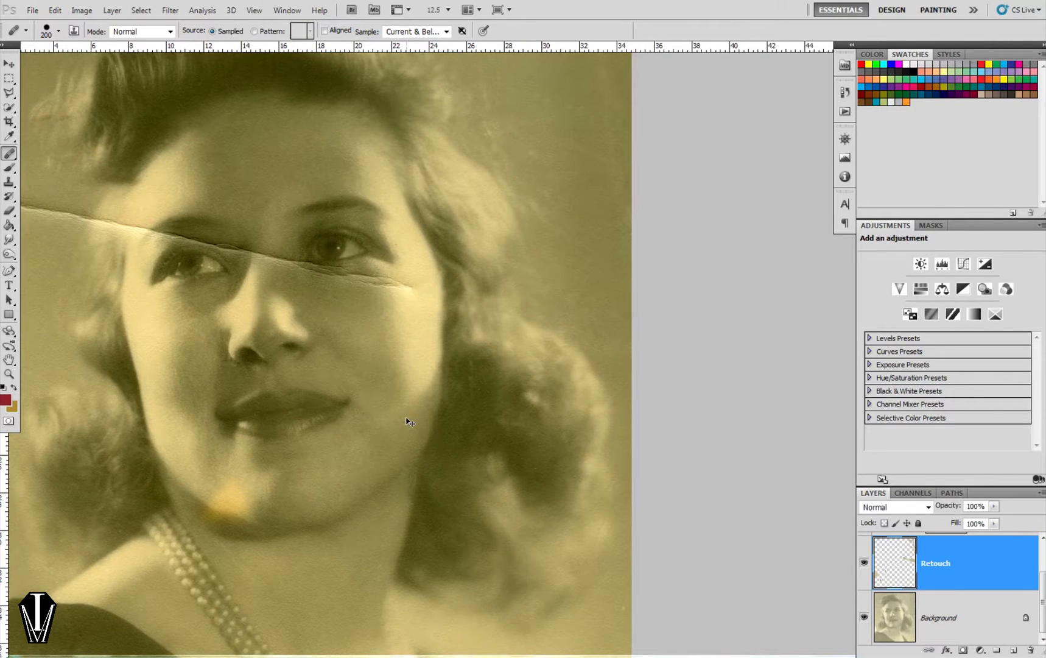
key("ctrl+minus")
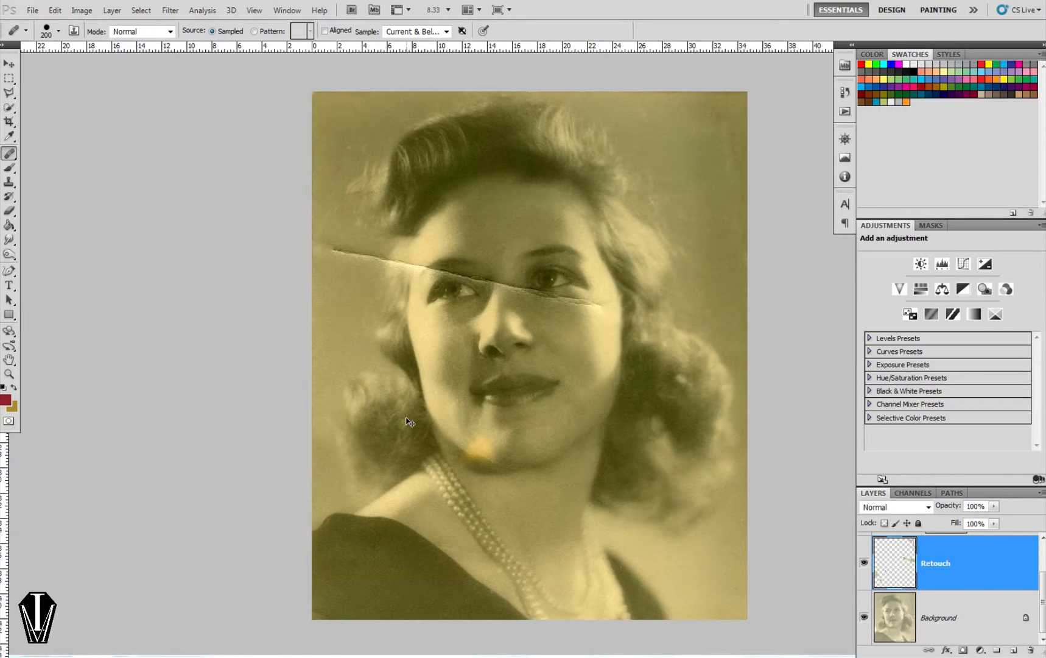
Step: Heal the outer end of the fold across the cheek below the eye at 200 px, sampling clean cheek skin just below it
key("ctrl+plus")
key("ctrl+plus")
key("ctrl+plus")
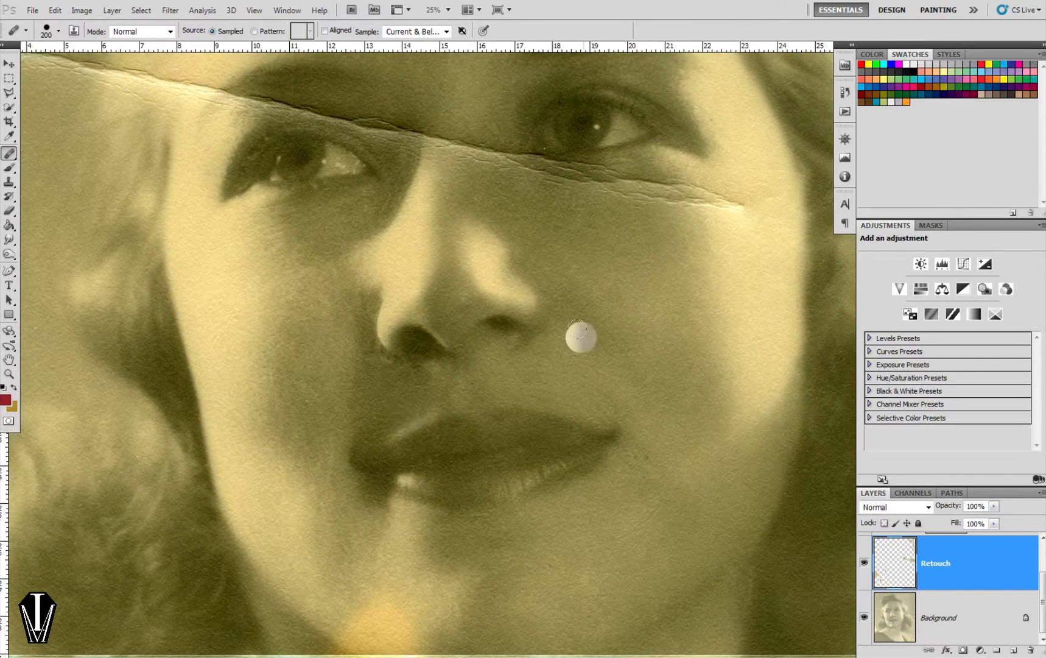
mouse_move(664, 285)
left_mouse_down()
mouse_move(570, 290)
mouse_move(355, 367)
mouse_move(345, 355)
left_mouse_up()
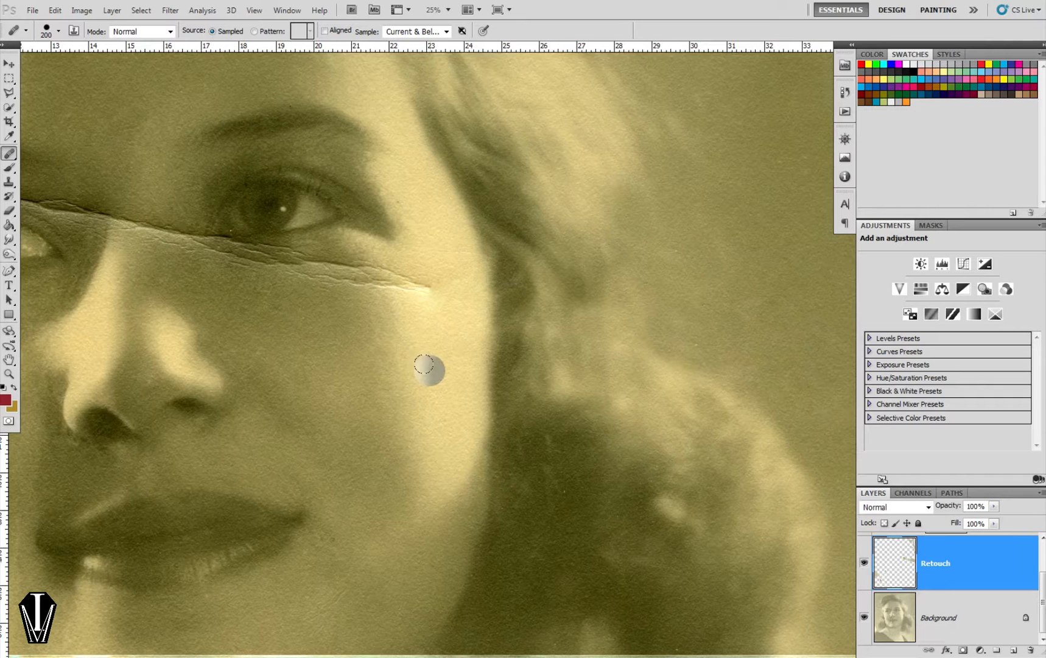
left_click_drag(238, 345, 155, 321)
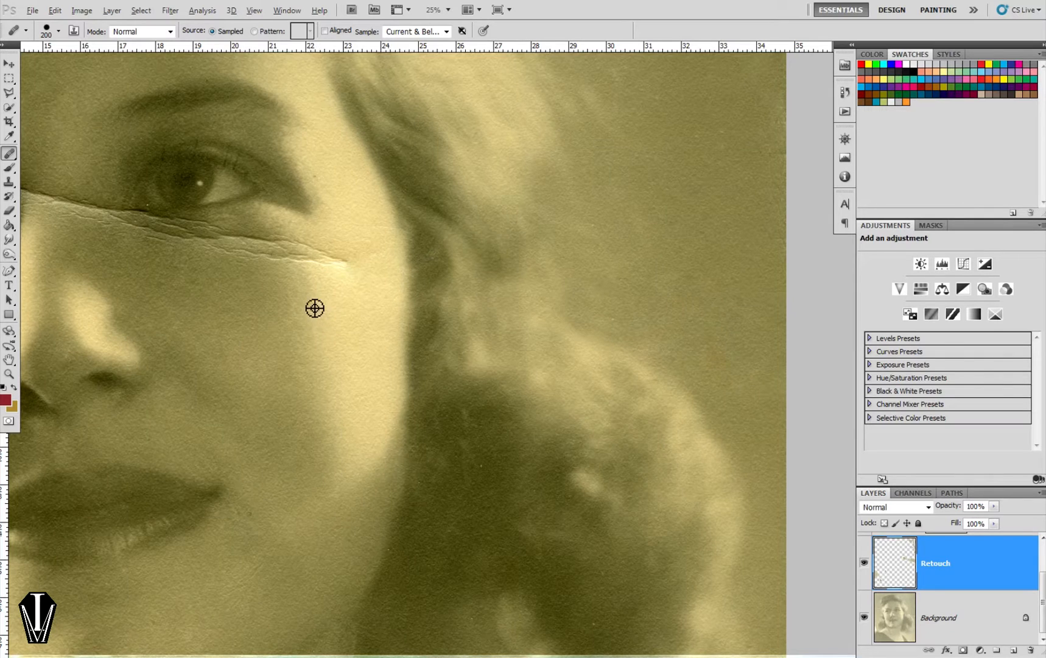
left_click(315, 308, "alt")
left_click_drag(291, 252, 235, 239)
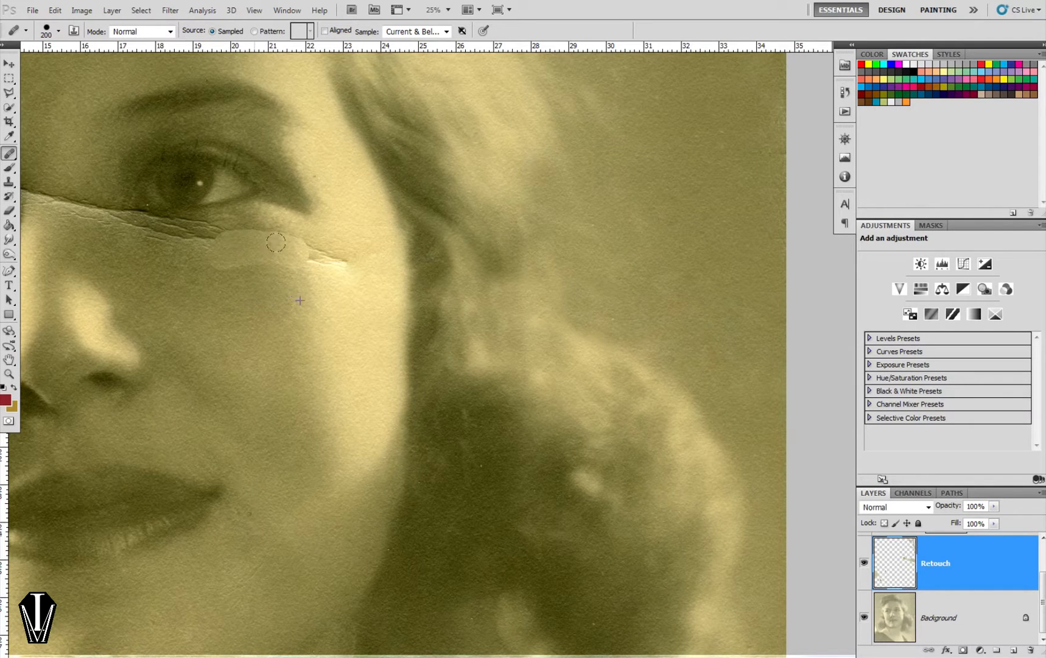
left_click_drag(276, 242, 326, 256)
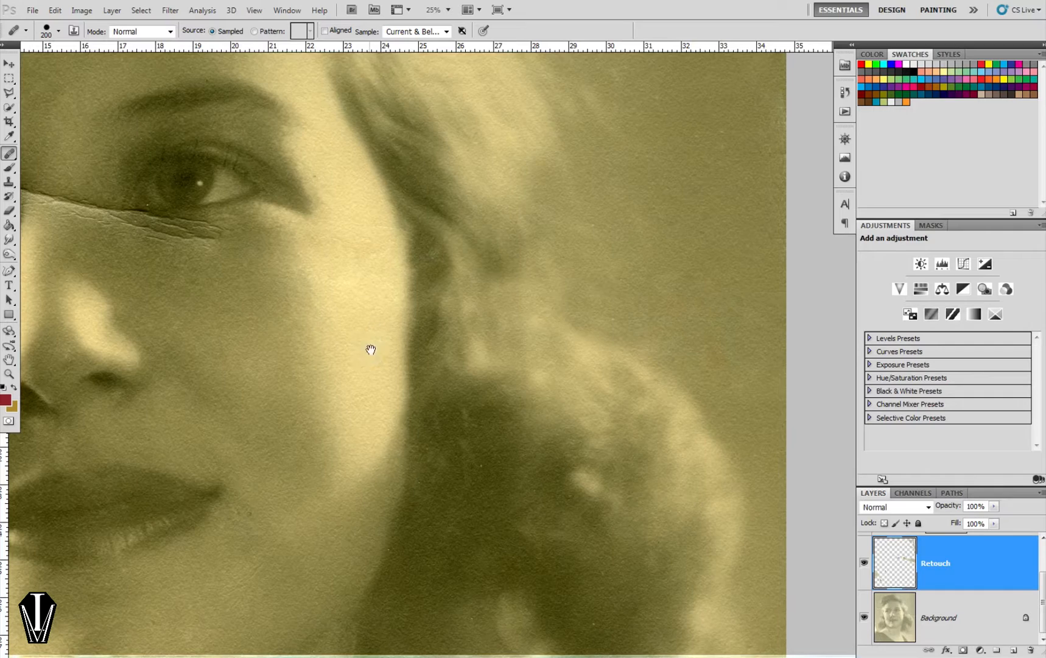
Step: Even out the boundary between shaded and bright cheek below the eye's outer corner, sampling the same boundary lower on the cheek
mouse_move(369, 350)
left_mouse_down()
mouse_move(381, 294)
mouse_move(517, 364)
left_mouse_up()
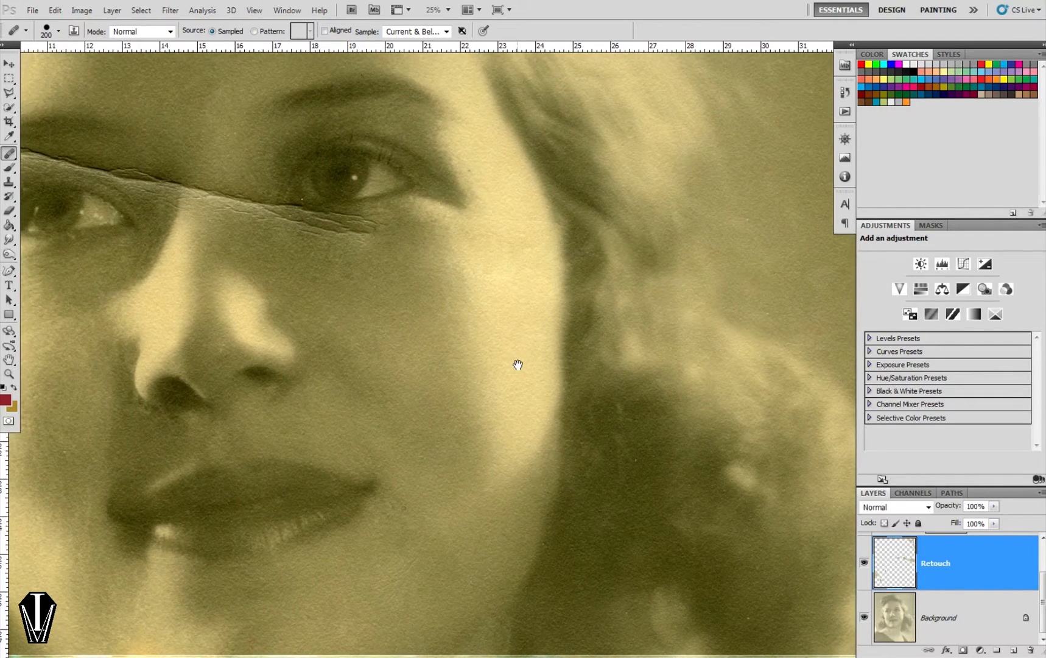
left_click(518, 364, "alt")
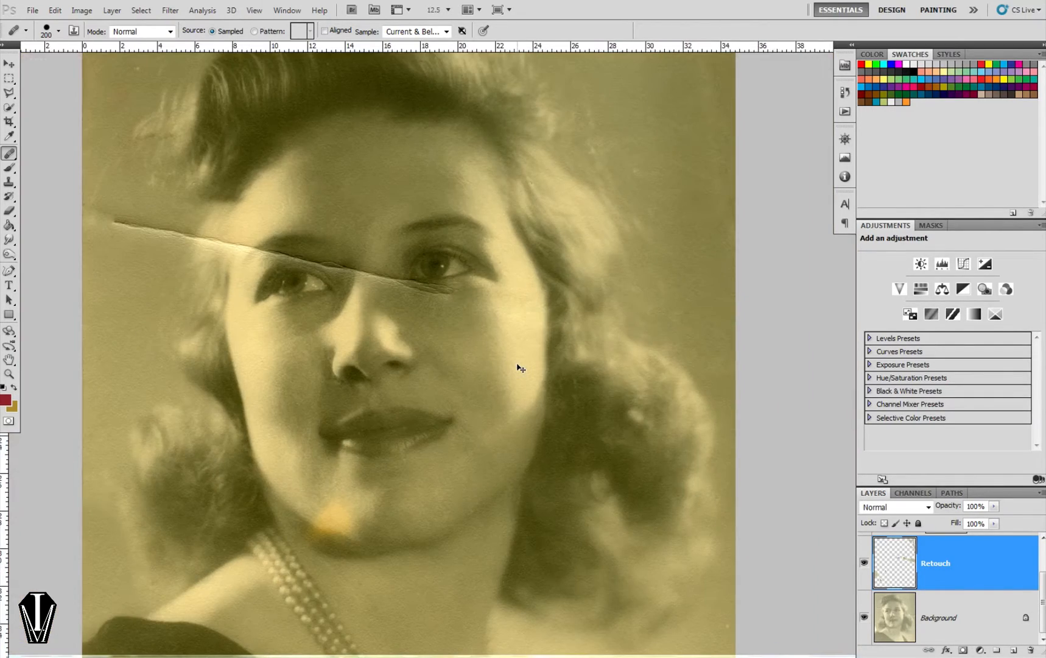
left_click(519, 368, "ctrl")
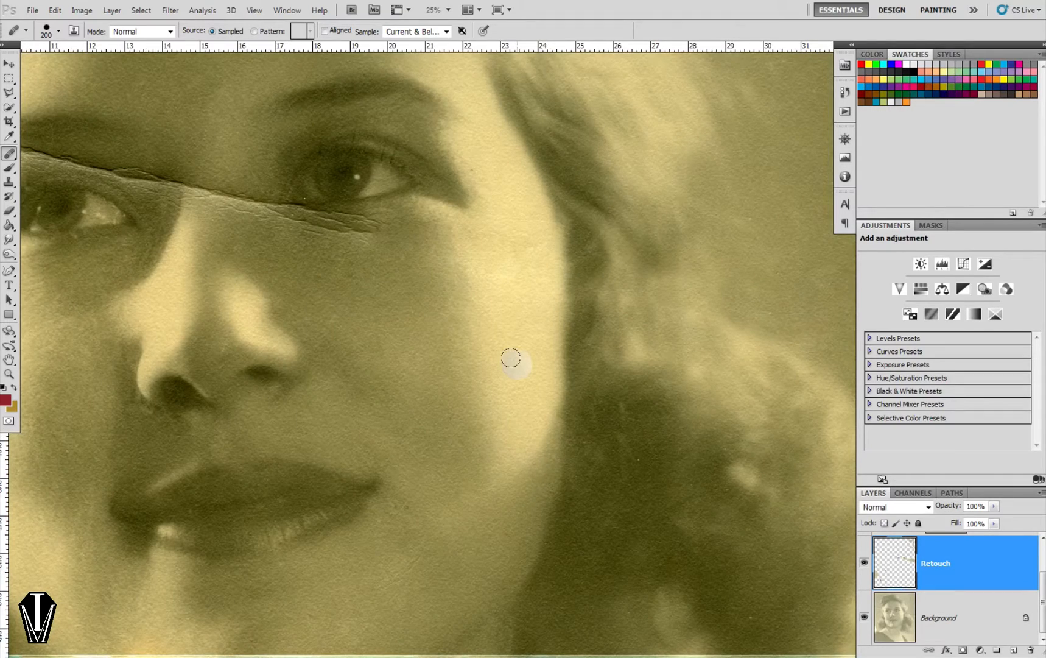
left_click_drag(507, 342, 428, 350)
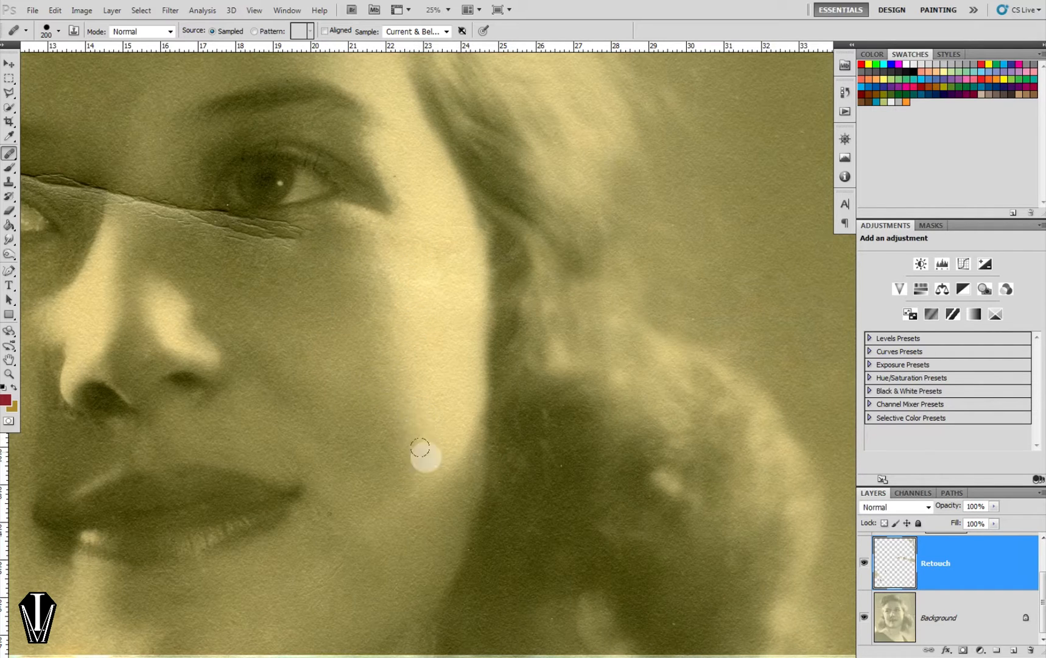
left_click(403, 374, "alt")
mouse_move(390, 271)
left_mouse_down()
mouse_move(426, 272)
mouse_move(385, 261)
left_mouse_up()
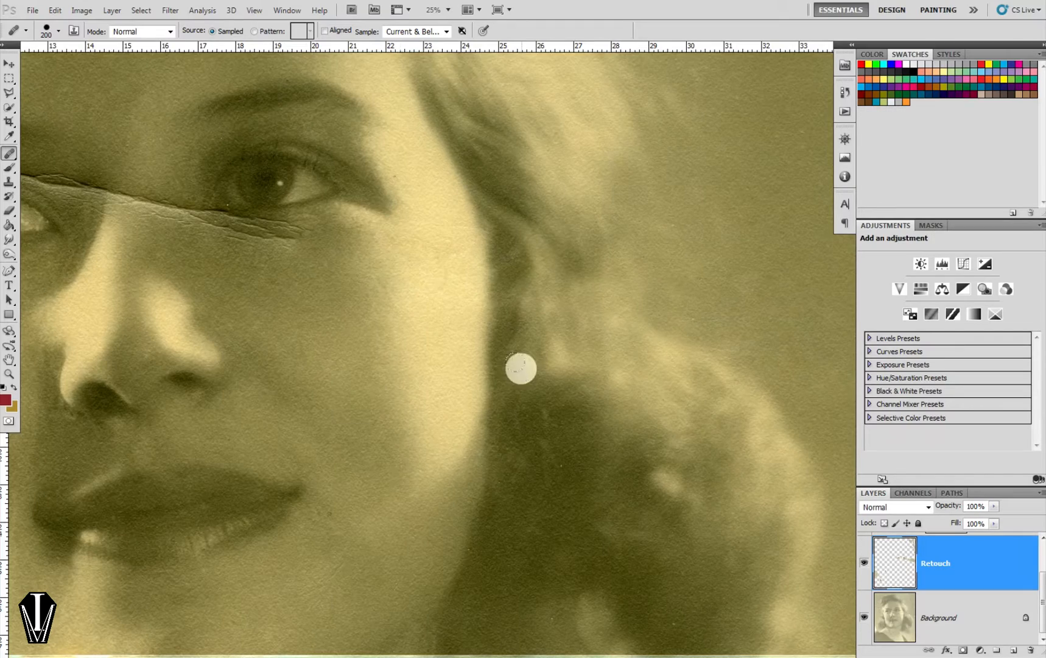
Step: Heal the faint fold traces and specks on the bright outer cheek, sampling bright skin below and above them
key("ctrl+minus")
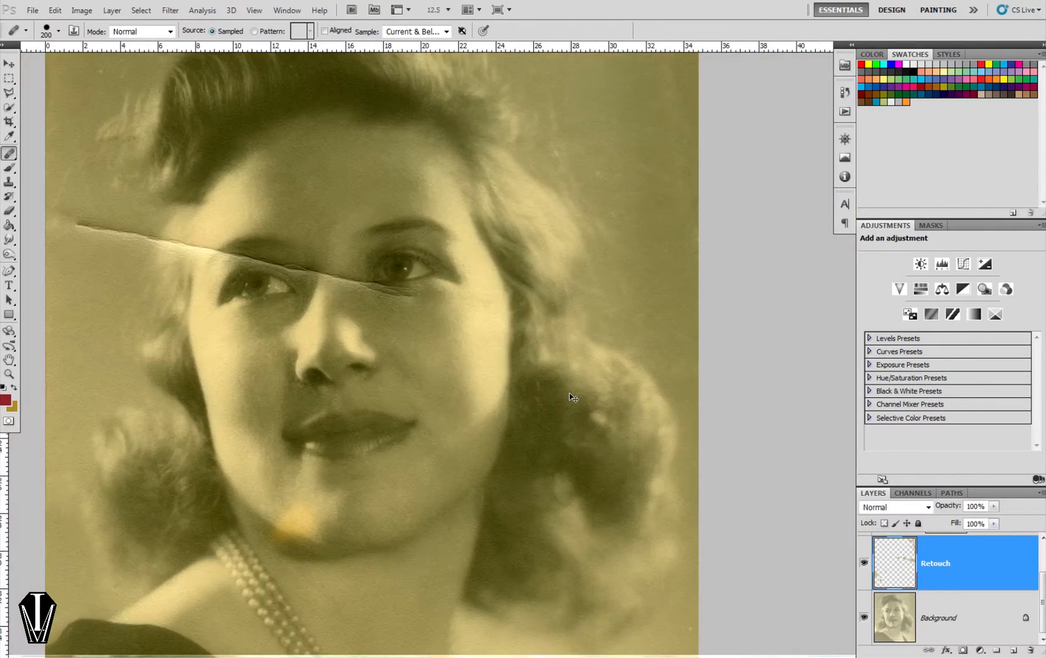
key("ctrl+plus")
key("ctrl+plus")
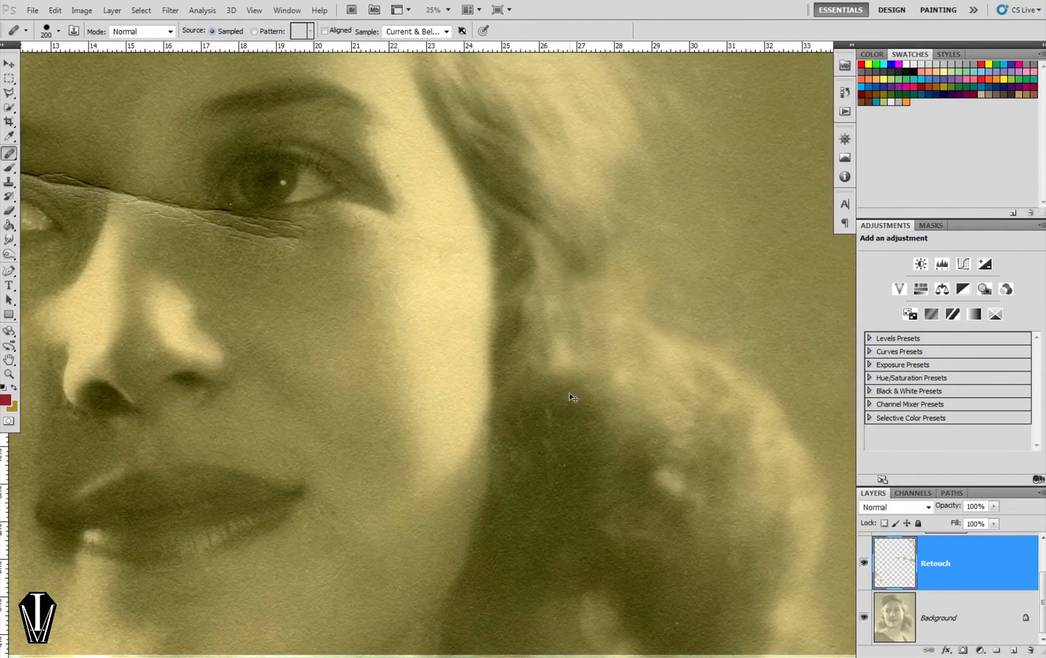
key("ctrl+minus")
key("ctrl+plus")
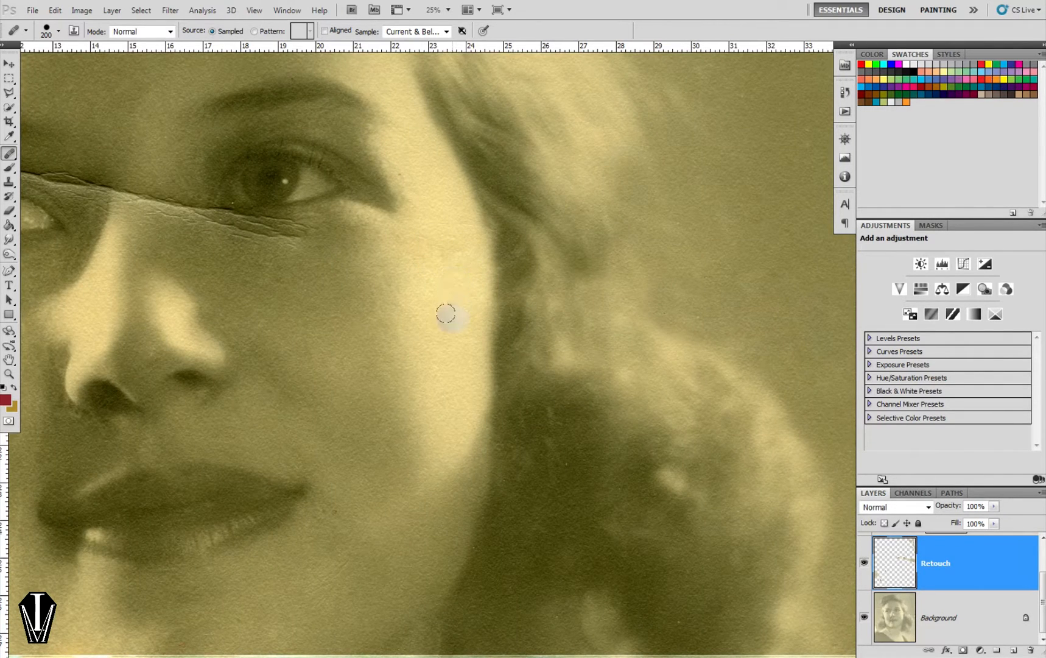
left_click(457, 336, "alt")
mouse_move(450, 252)
left_mouse_down()
mouse_move(438, 233)
mouse_move(427, 258)
left_mouse_up()
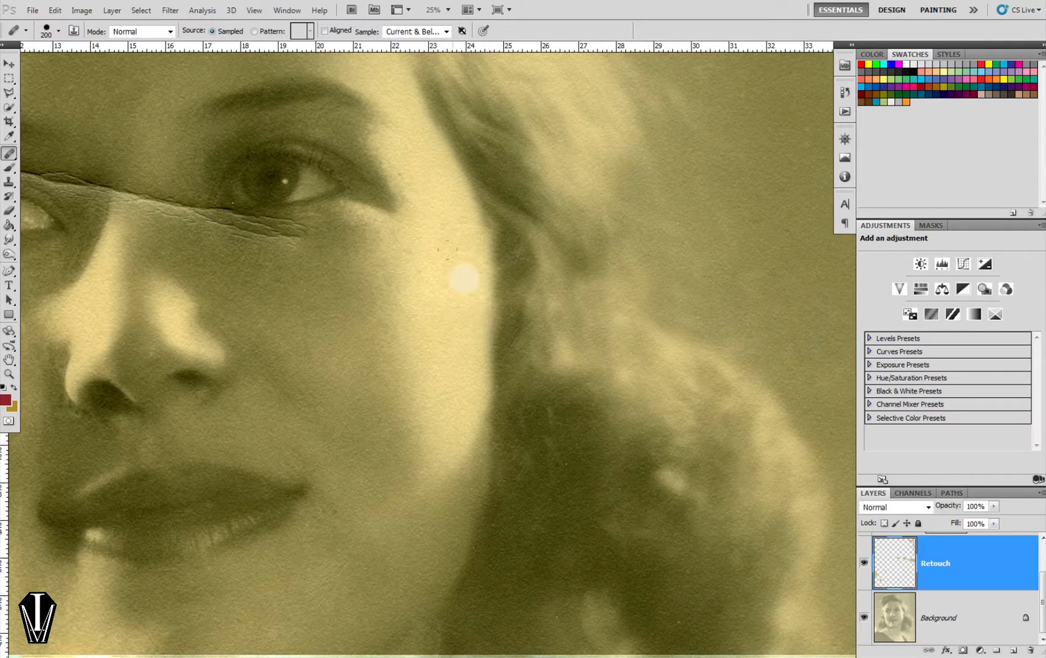
left_click(435, 185, "alt")
left_click_drag(454, 215, 445, 220)
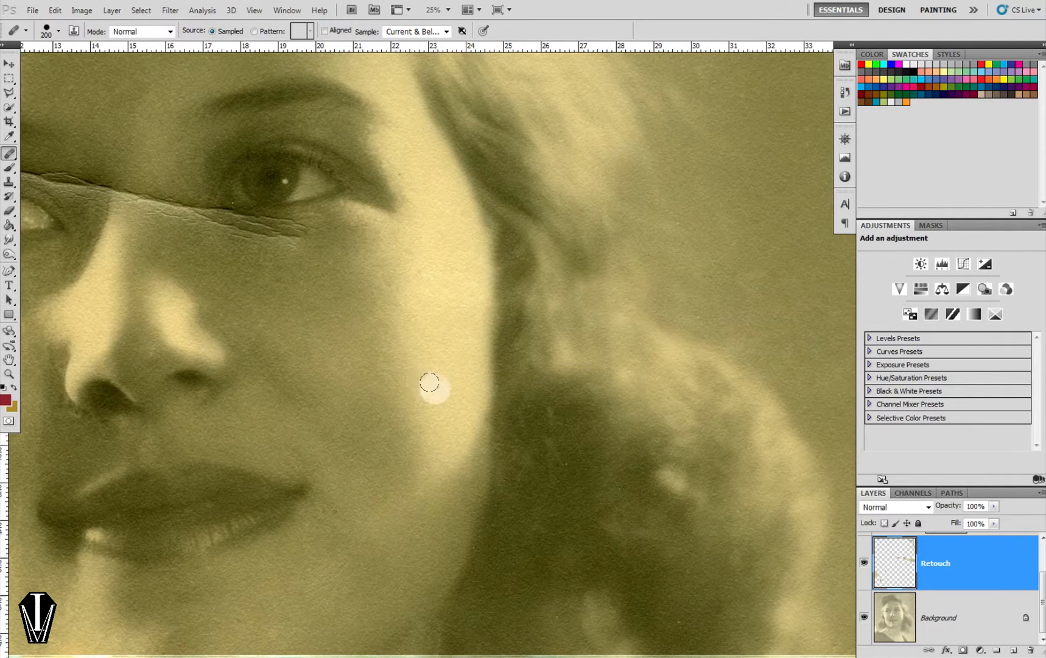
Step: Heal the next stretch of fold beneath the eye toward the nose, and touch up the skin below the eye's outer corner
left_click_drag(305, 352, 478, 356)
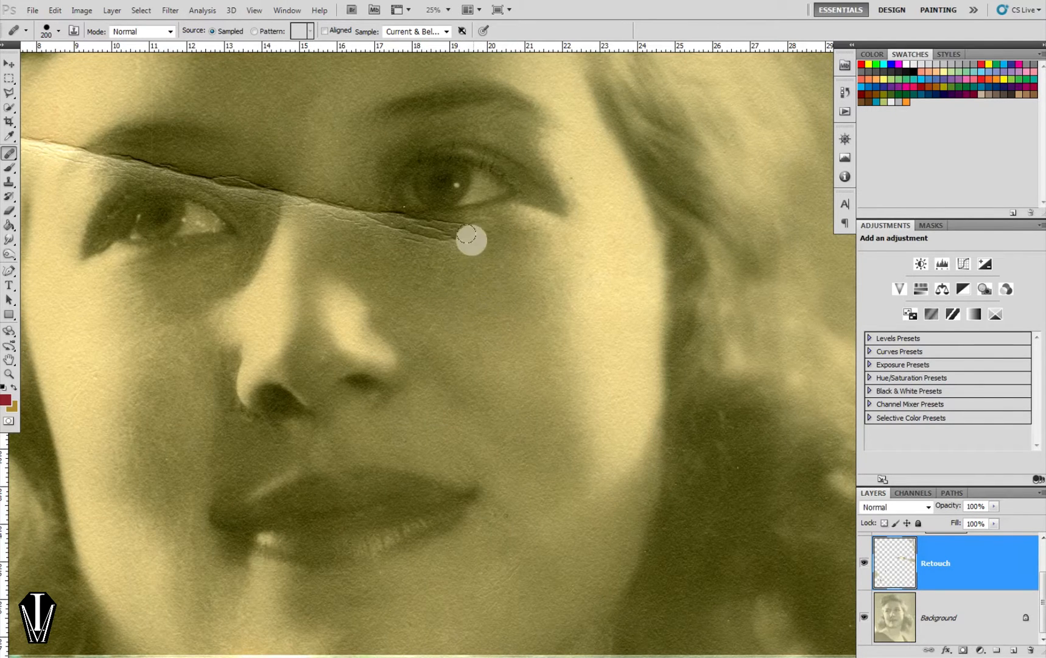
mouse_move(473, 233)
left_mouse_down()
mouse_move(405, 227)
mouse_move(422, 222)
left_mouse_up()
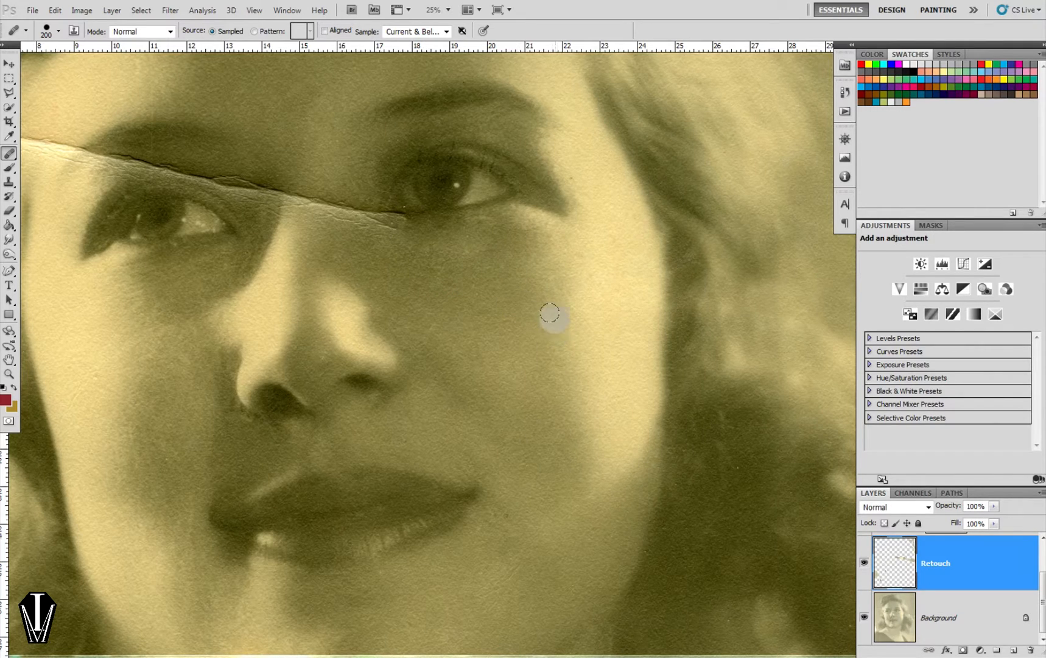
left_click_drag(554, 315, 547, 261)
key("ctrl+minus")
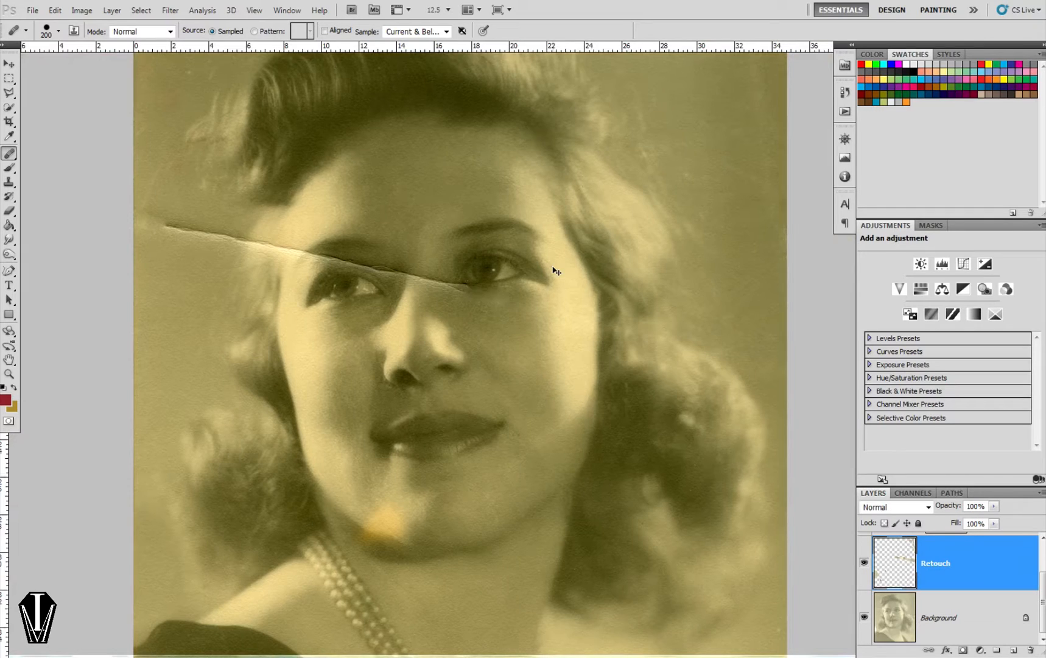
key("ctrl+plus")
left_click(548, 263)
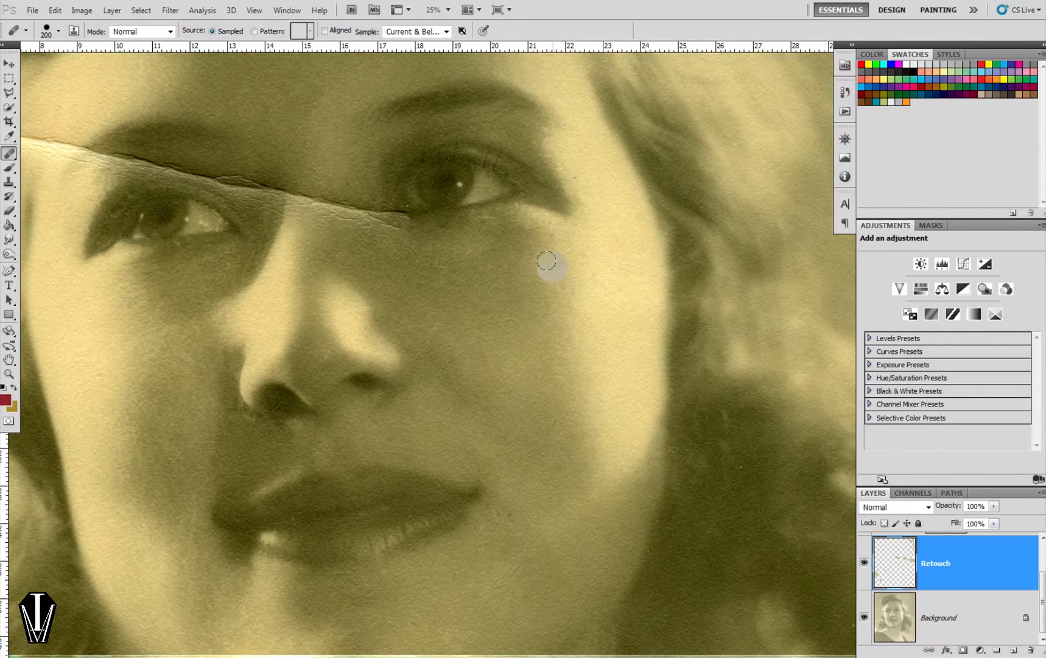
left_click(546, 260)
Step: Smooth the leftover texture directly under the eye and blend it into the upper cheek with the Healing Brush
left_click_drag(551, 287, 476, 347)
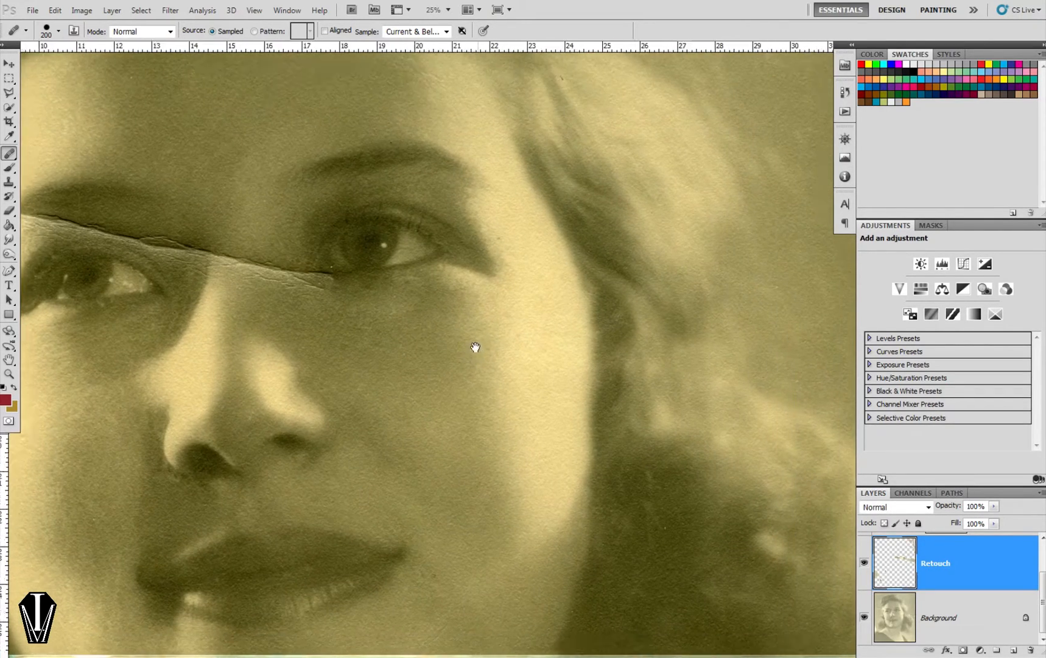
left_click(430, 341)
left_click(383, 297)
left_click(379, 282)
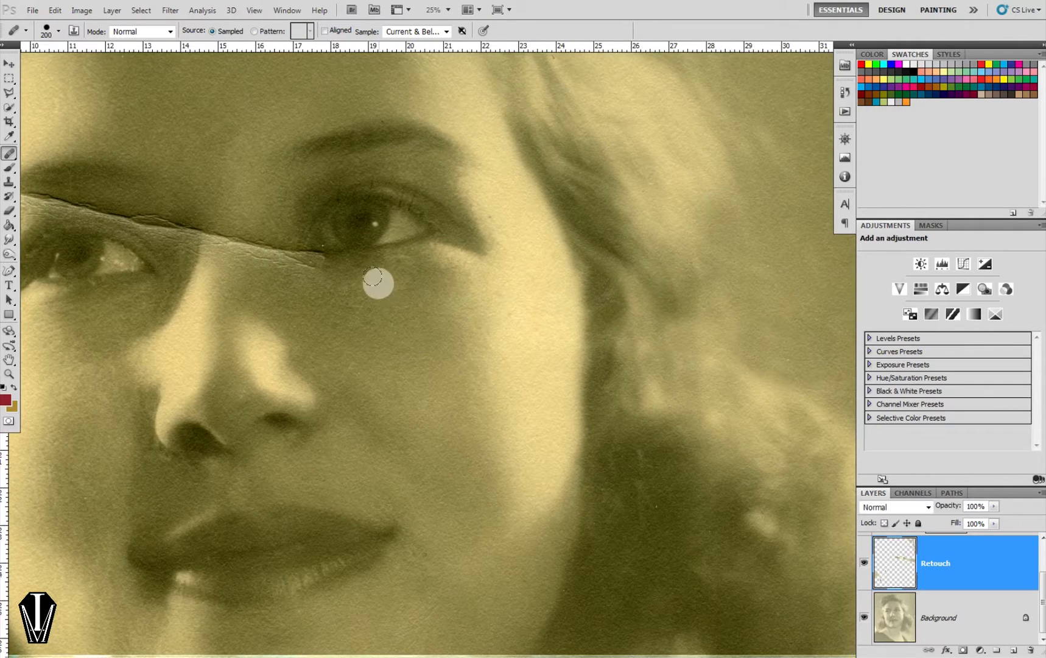
mouse_move(389, 284)
left_mouse_down()
mouse_move(392, 259)
mouse_move(345, 273)
left_mouse_up()
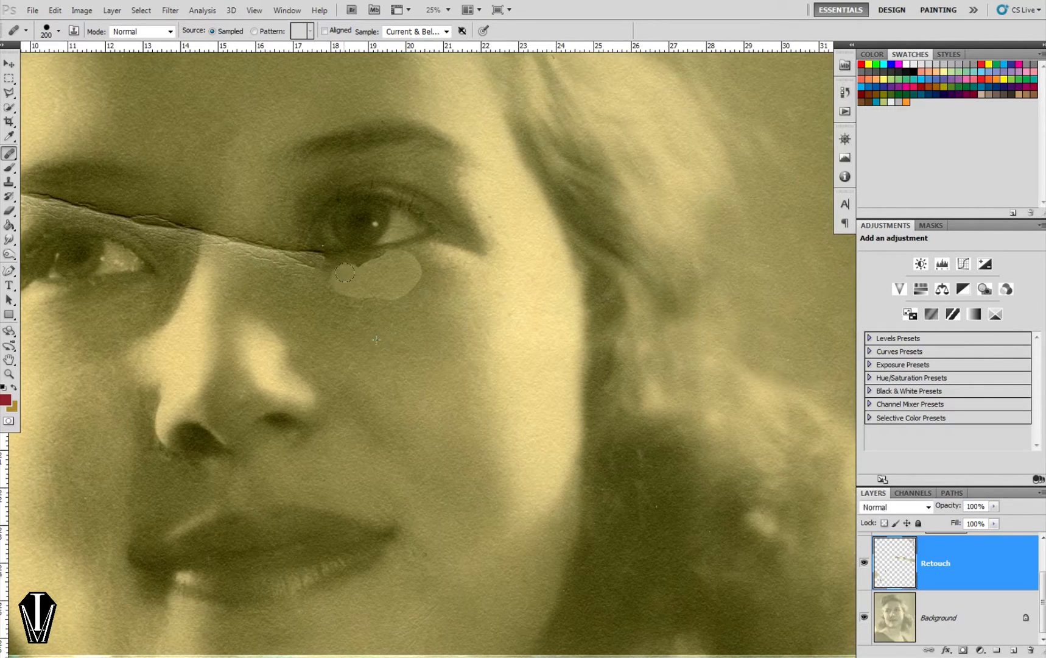
left_click(529, 358)
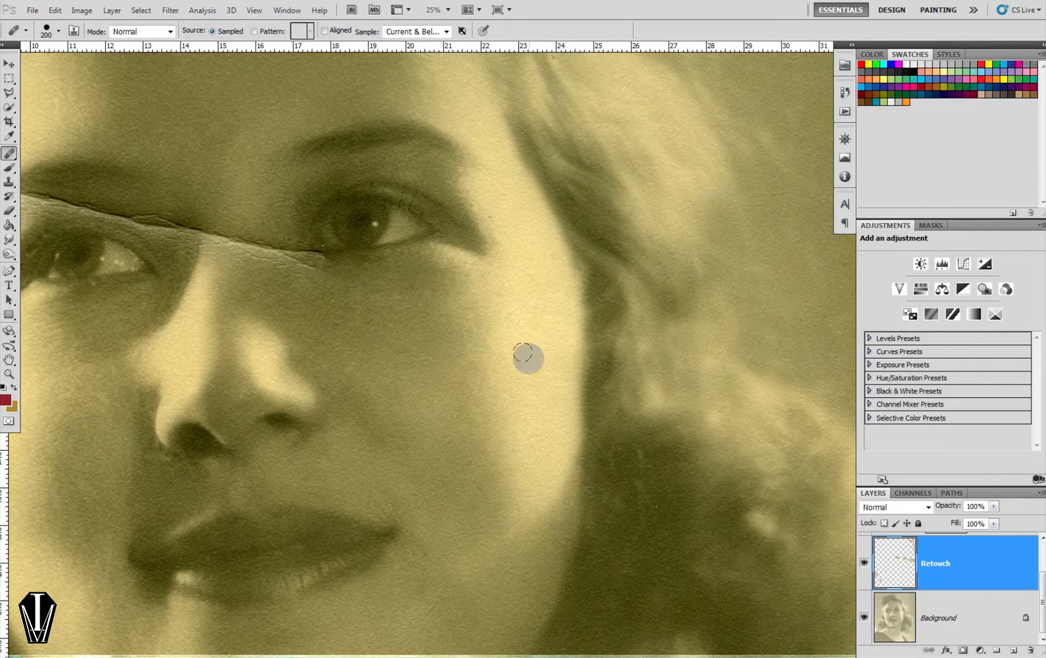
left_click(508, 362)
left_click(469, 371)
left_click(466, 377)
key("ctrl+minus")
key("ctrl+minus")
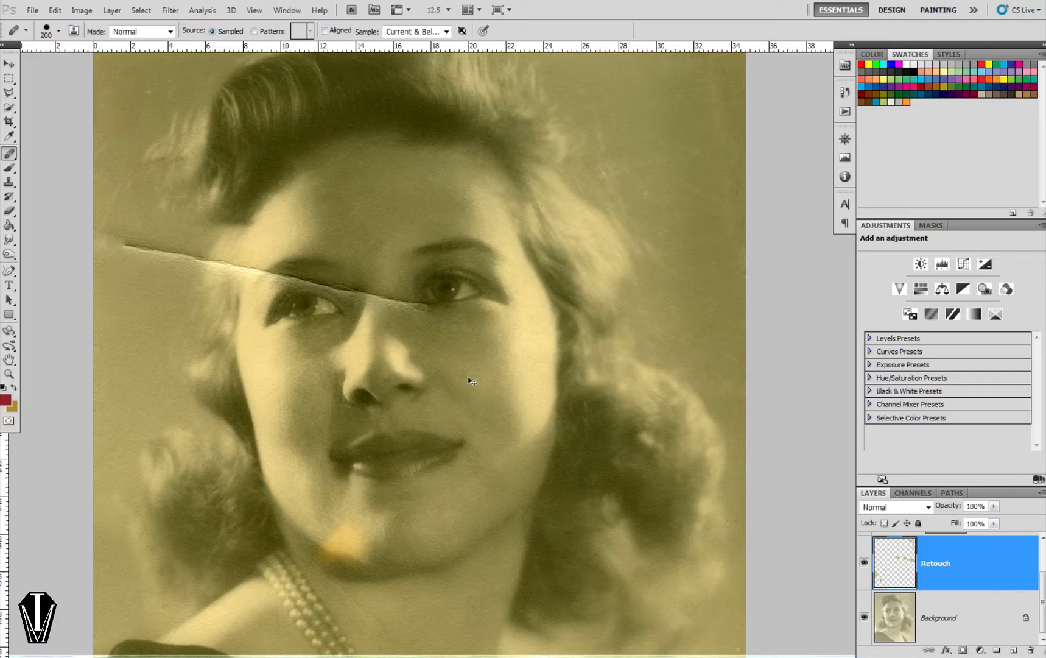
scroll(472, 381, "up", 2)
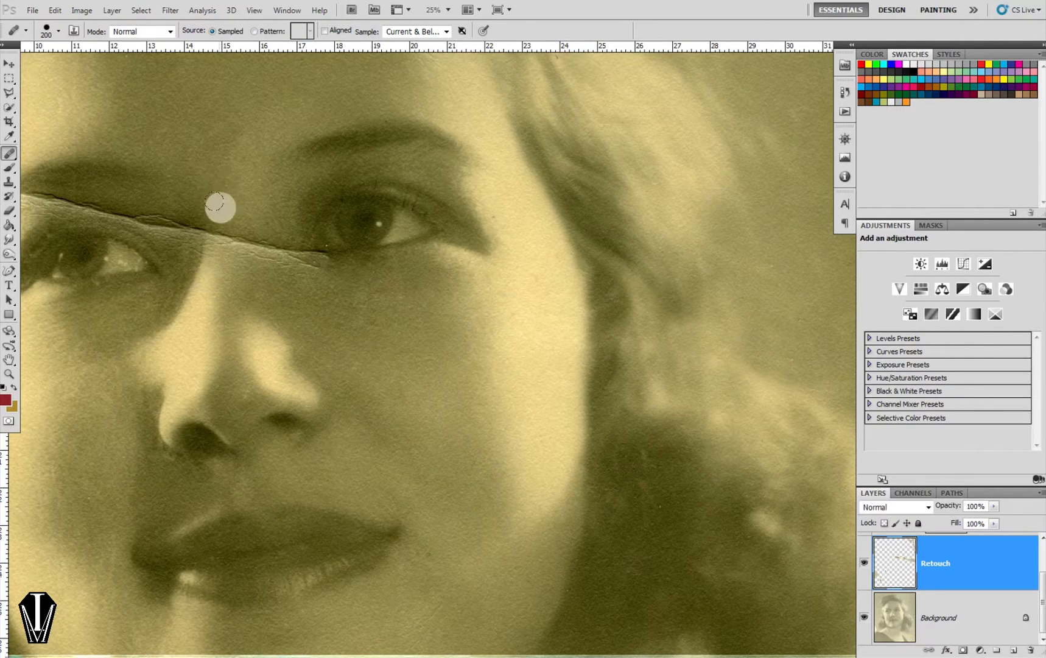
Step: Touch up small flaws around the upper lip with a 90 px Healing Brush, sampling the shaded skin beneath the nostril
mouse_move(284, 430)
left_mouse_down()
mouse_move(355, 390)
mouse_move(463, 262)
mouse_move(429, 274)
mouse_move(444, 294)
left_mouse_up()
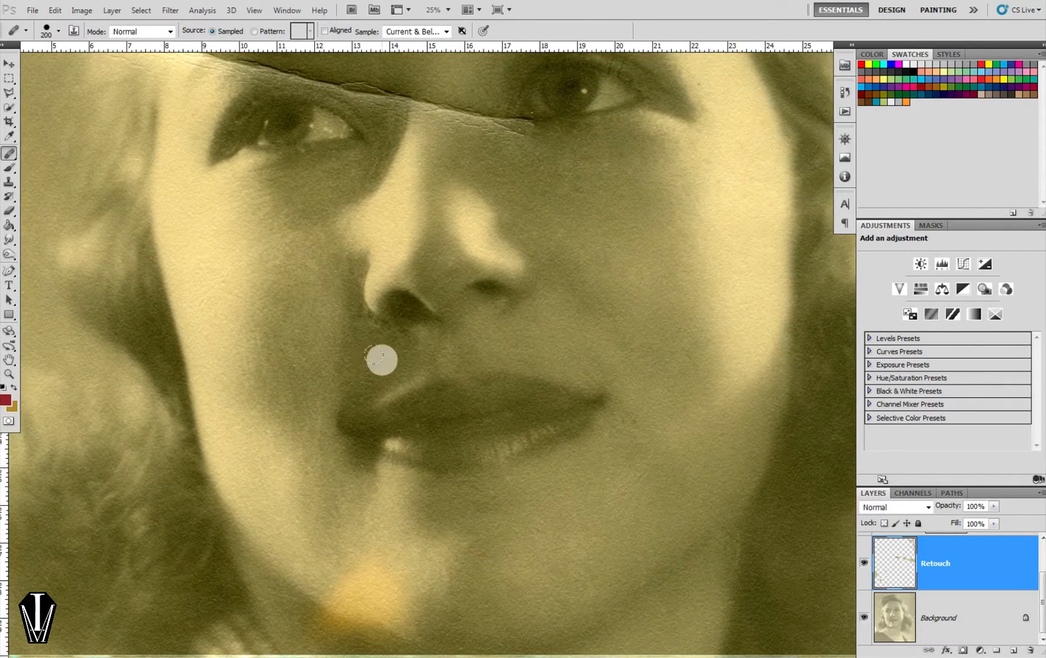
key("bracketleft")
key("bracketleft")
key("bracketleft")
key("bracketleft")
key("bracketleft")
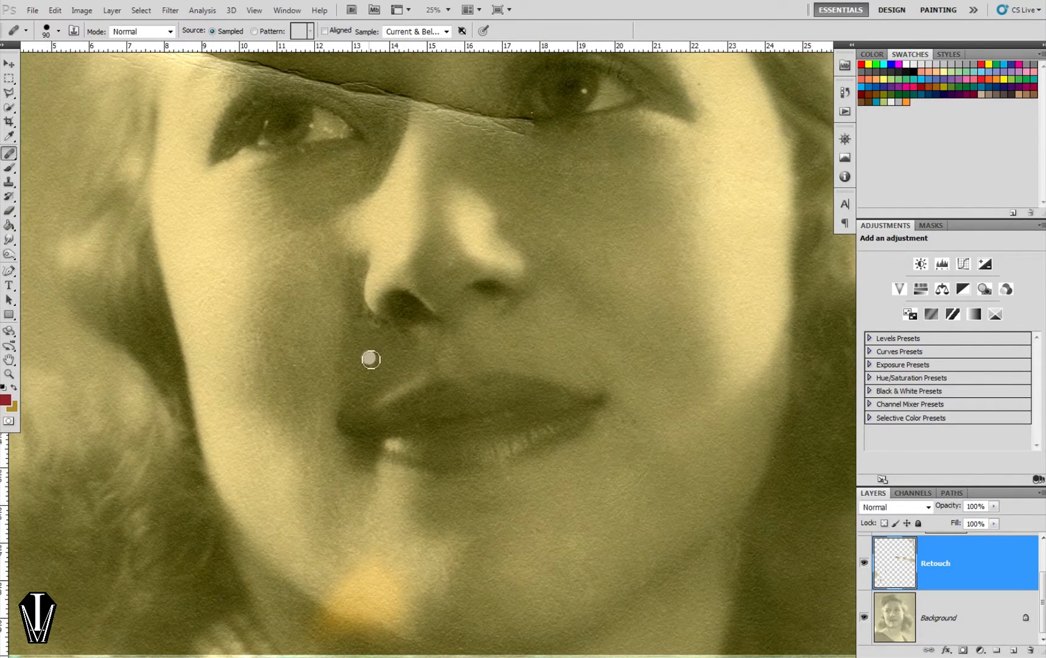
left_click(379, 357, "alt")
left_click(436, 411)
left_click(418, 432)
Step: Heal the outer end of the fold in the background beside the face at 150 px, sampling plain background below it
left_click_drag(322, 338, 526, 495)
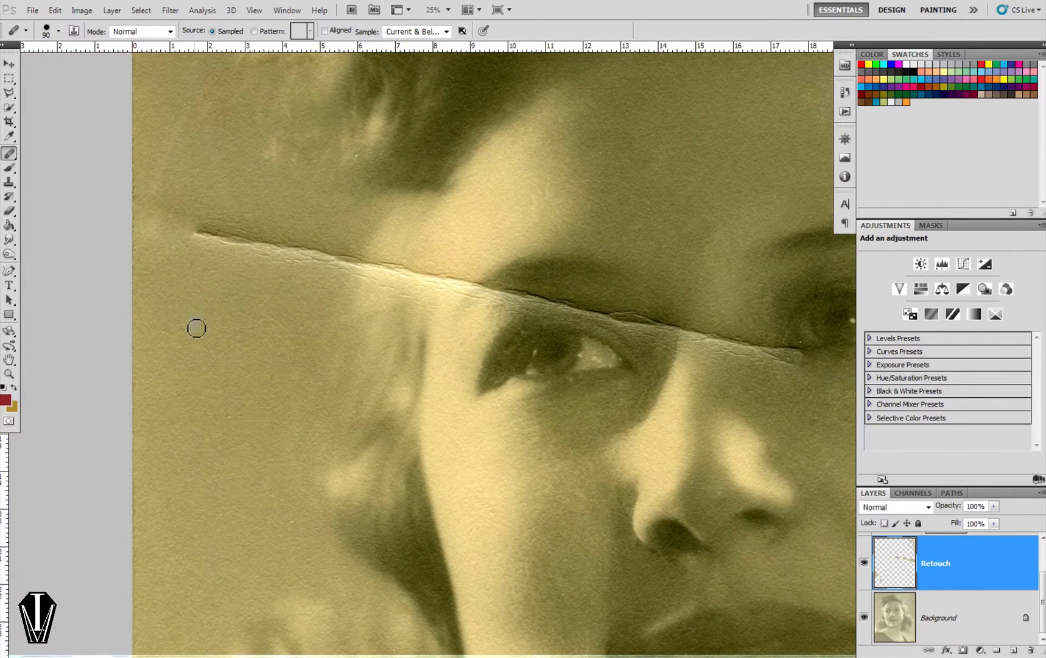
key("bracketright")
left_click(194, 365, "alt")
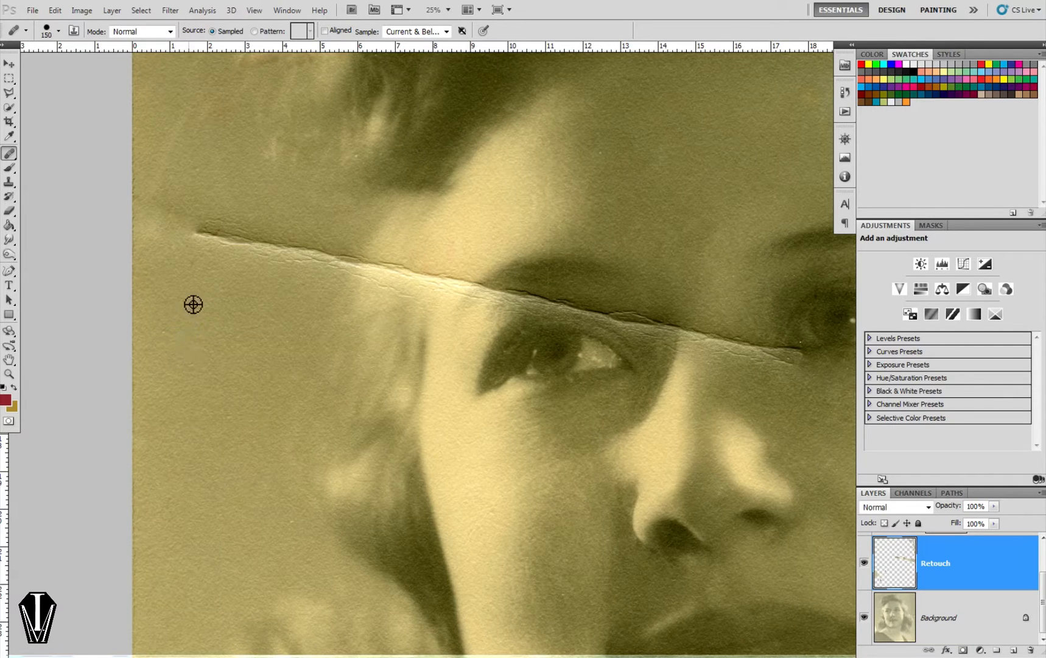
left_click(168, 216)
mouse_move(159, 205)
left_mouse_down()
mouse_move(232, 234)
mouse_move(225, 225)
mouse_move(202, 230)
mouse_move(222, 245)
mouse_move(199, 237)
mouse_move(226, 235)
mouse_move(237, 246)
mouse_move(260, 239)
mouse_move(237, 237)
mouse_move(254, 226)
mouse_move(231, 220)
left_mouse_up()
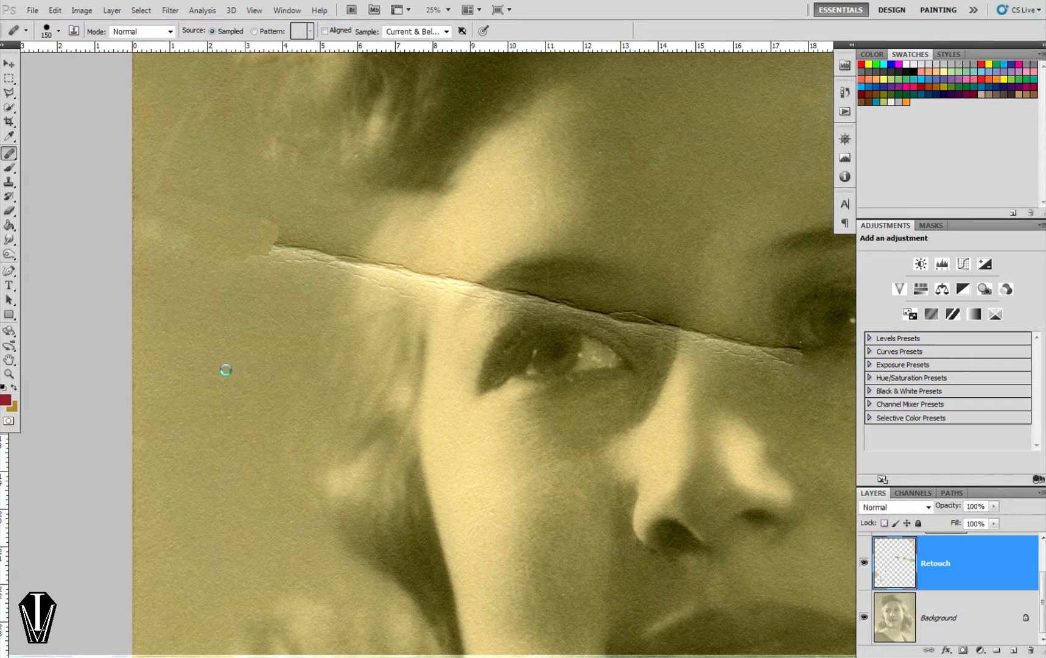
Step: Heal the fold from the background up to the pale hairline, sampling the clean area just above the crease, and review the portrait
left_click(226, 358, "alt")
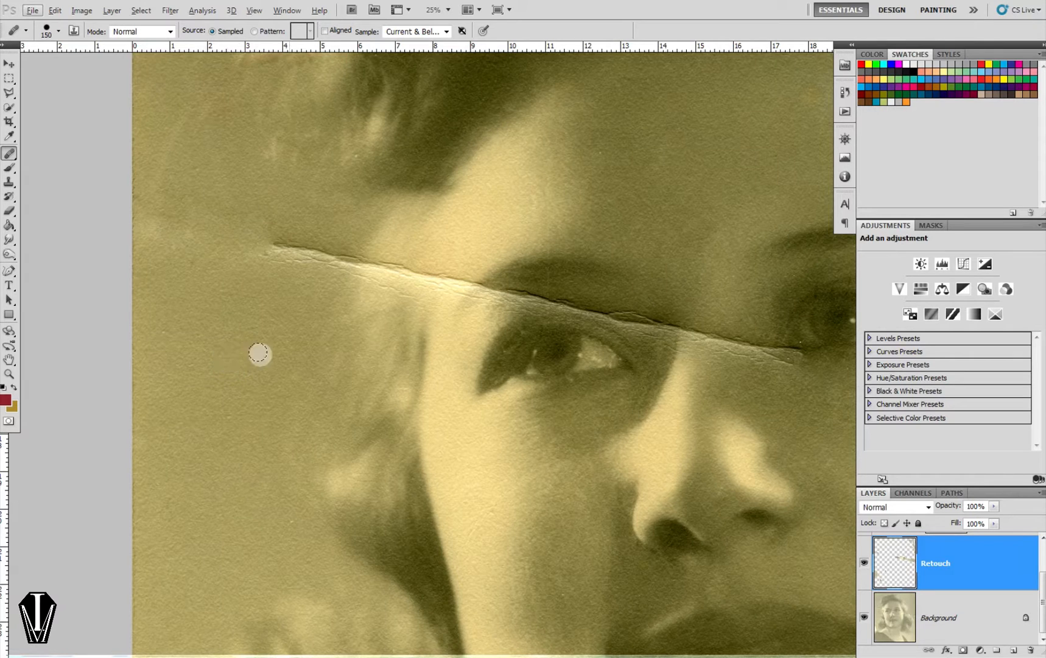
left_click(380, 224, "alt")
mouse_move(363, 257)
left_mouse_down()
mouse_move(332, 267)
mouse_move(334, 252)
mouse_move(320, 260)
mouse_move(328, 247)
mouse_move(305, 257)
mouse_move(316, 242)
mouse_move(284, 255)
mouse_move(298, 234)
mouse_move(262, 250)
mouse_move(281, 229)
left_mouse_up()
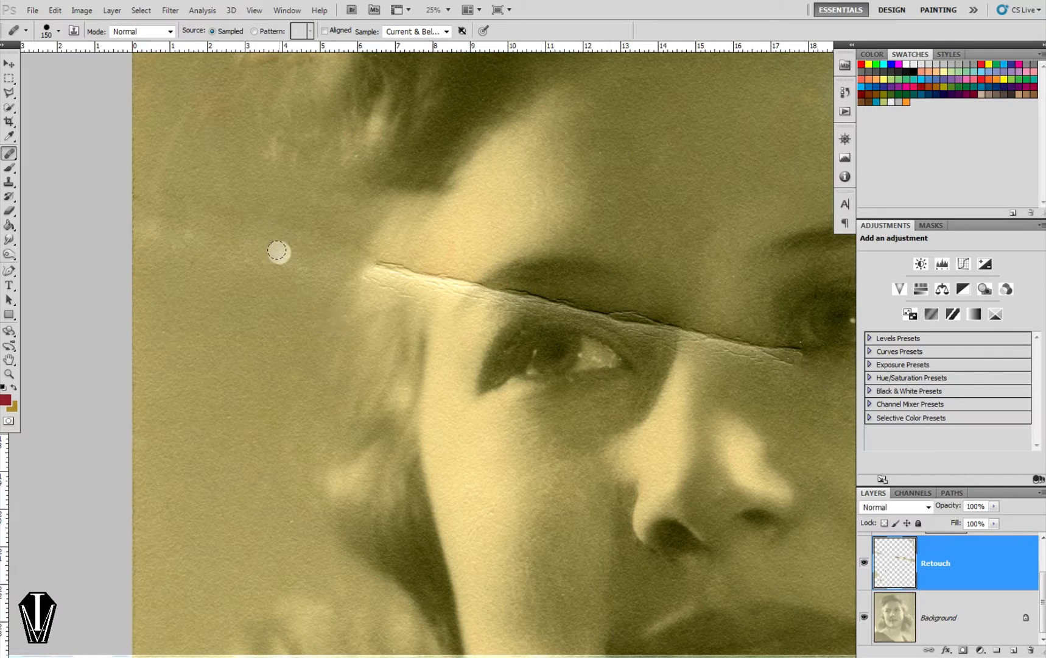
key("ctrl+minus")
key("ctrl+minus")
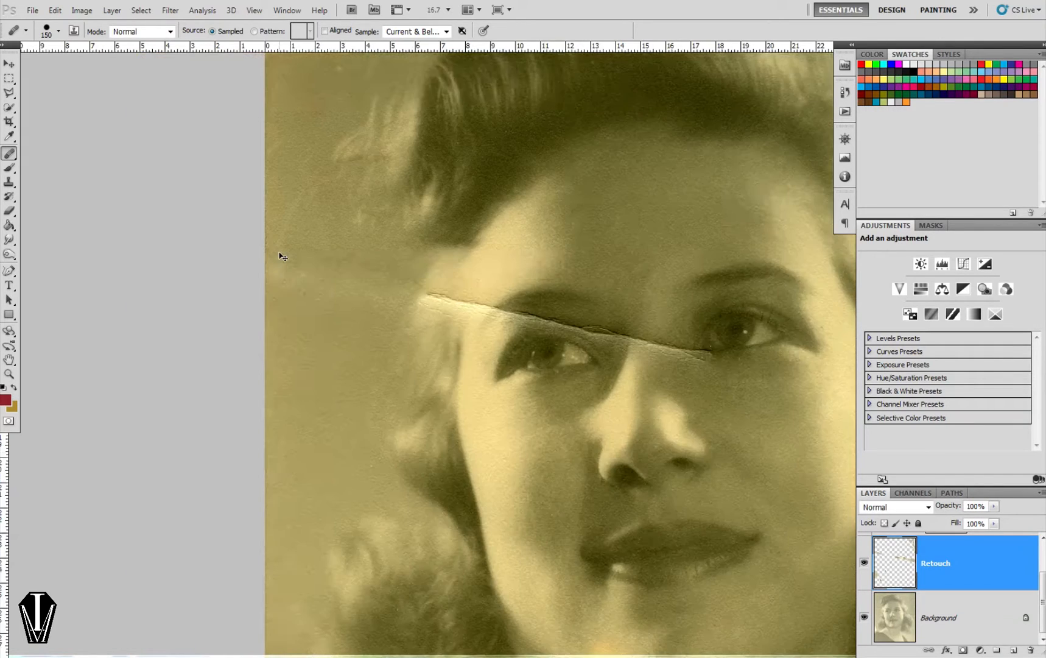
left_click_drag(645, 463, 474, 364)
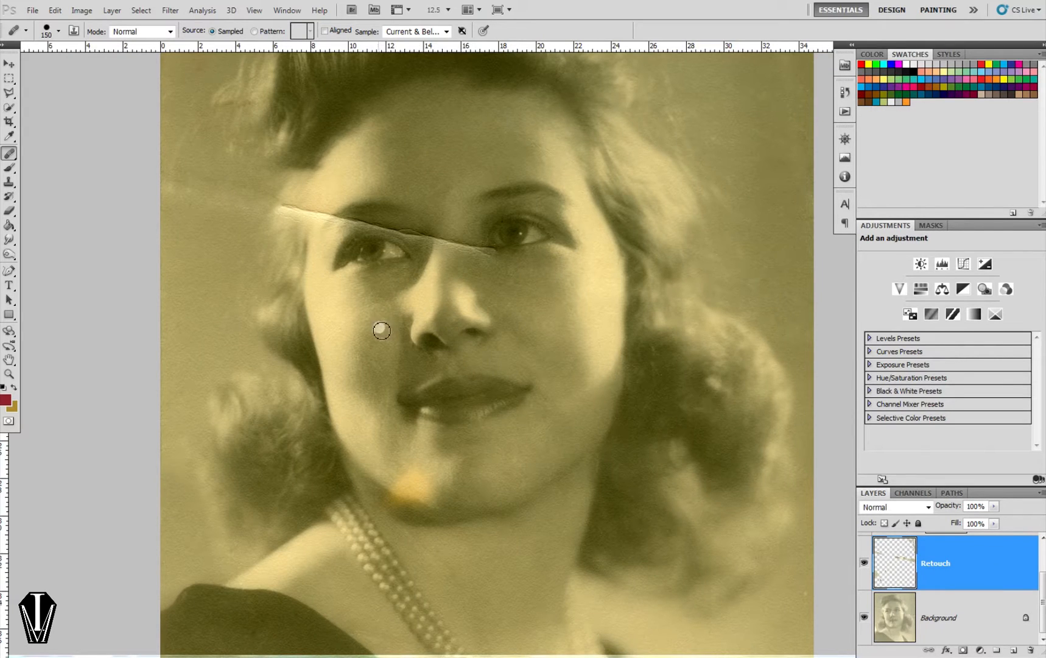
key("space")
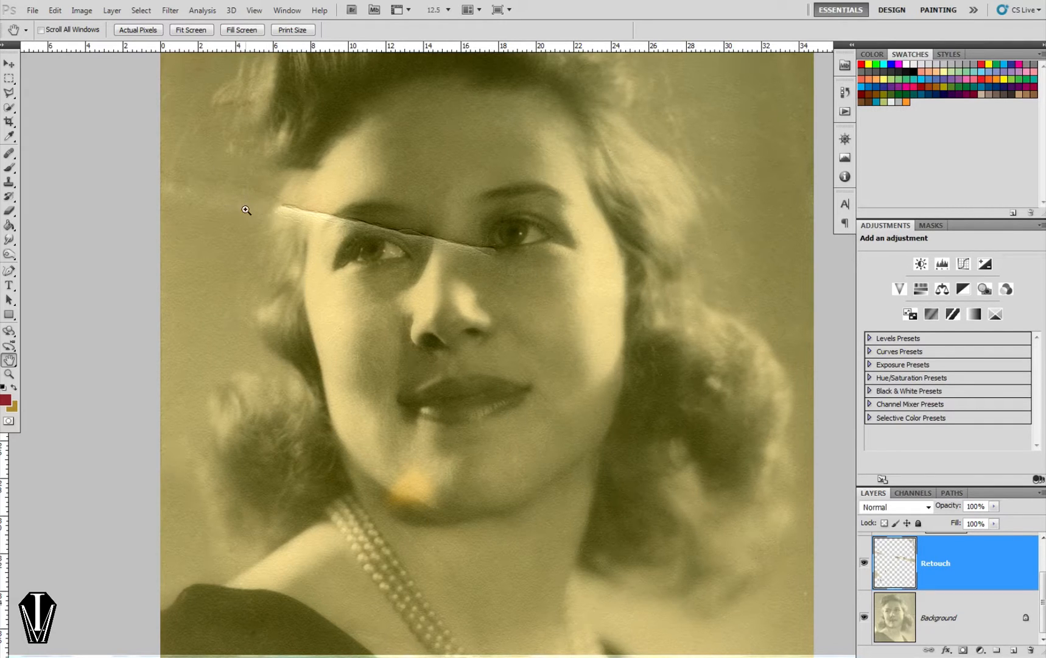
Step: Heal the leftover fold streak in the background between the photo's edge and the hairline with a 300 px Healing Brush, sampling plain background
key("ctrl+plus")
left_click_drag(245, 209, 567, 354)
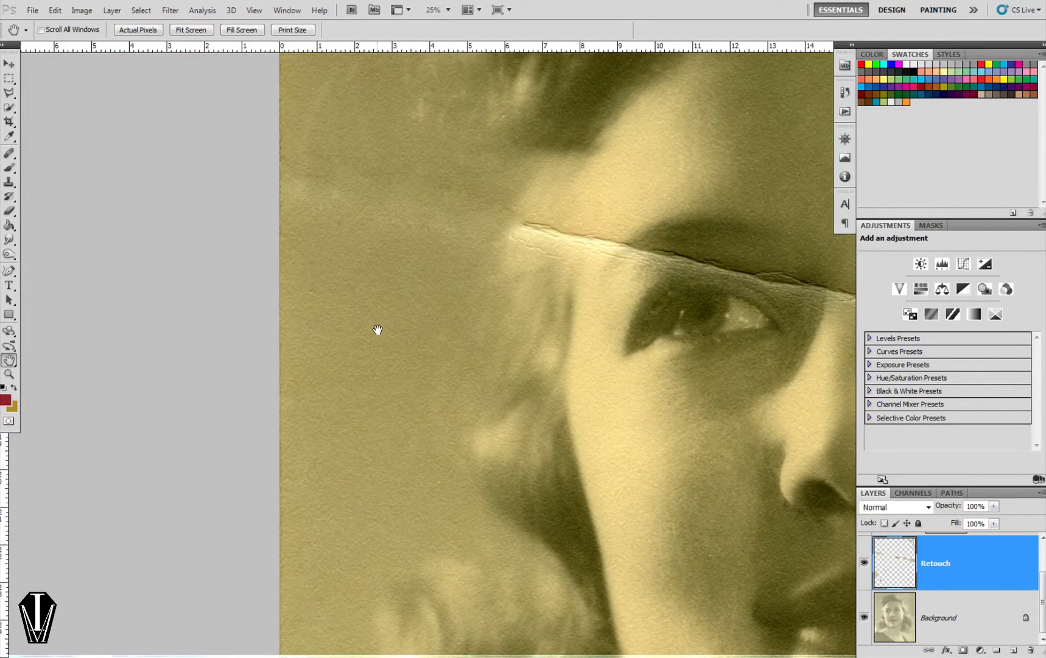
key("j")
key("bracketright")
key("bracketright")
key("bracketright")
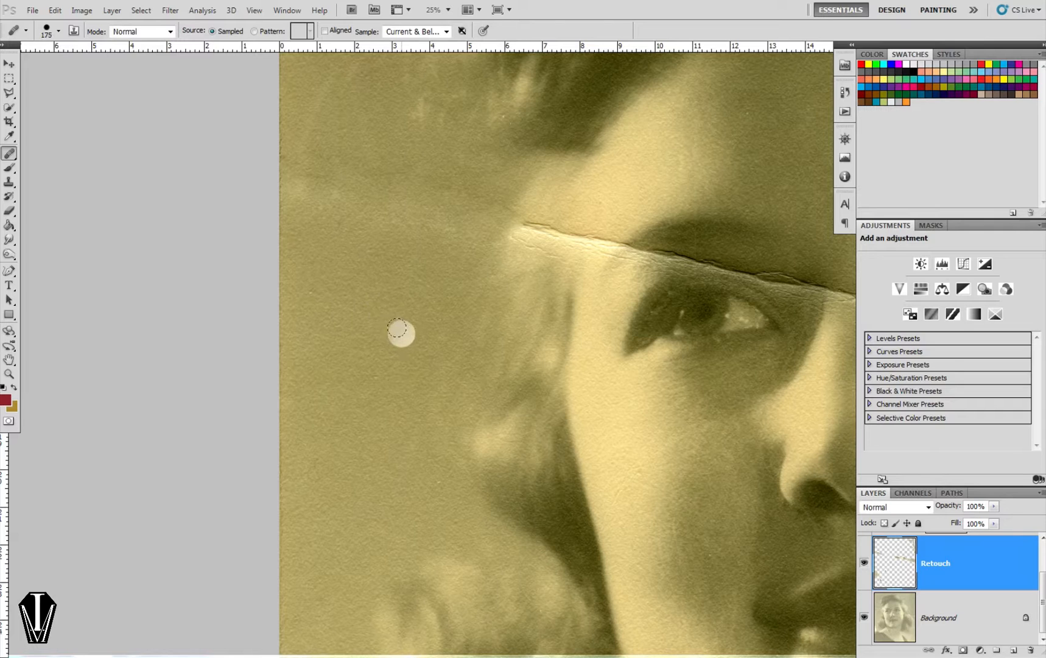
left_click(421, 342)
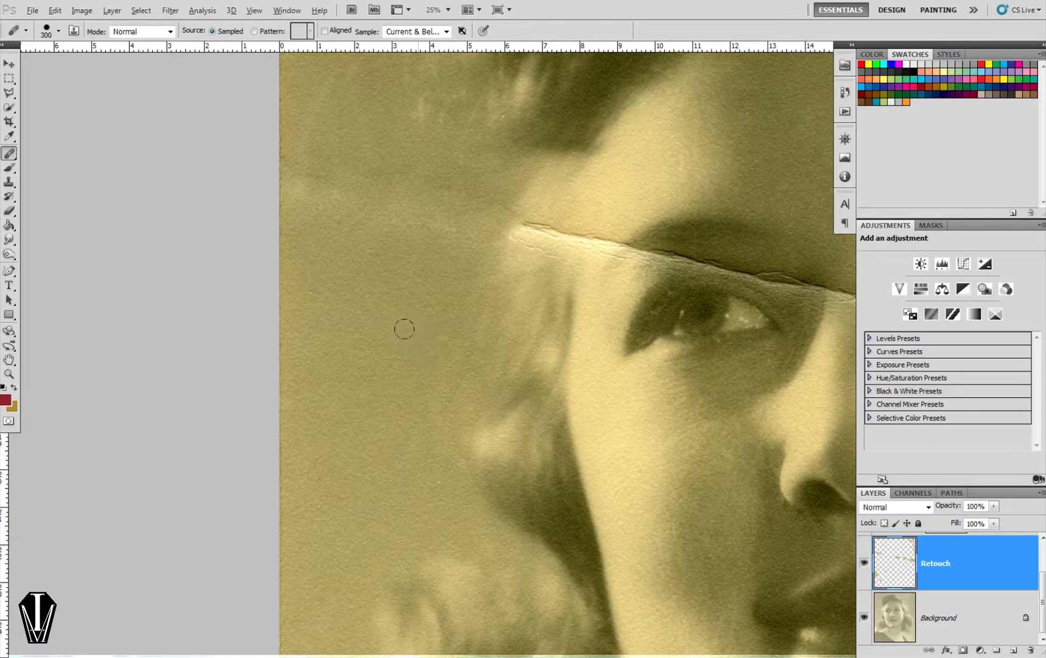
mouse_move(475, 201)
left_mouse_down()
mouse_move(449, 189)
mouse_move(426, 203)
mouse_move(428, 181)
mouse_move(401, 202)
mouse_move(397, 169)
mouse_move(380, 190)
left_mouse_up()
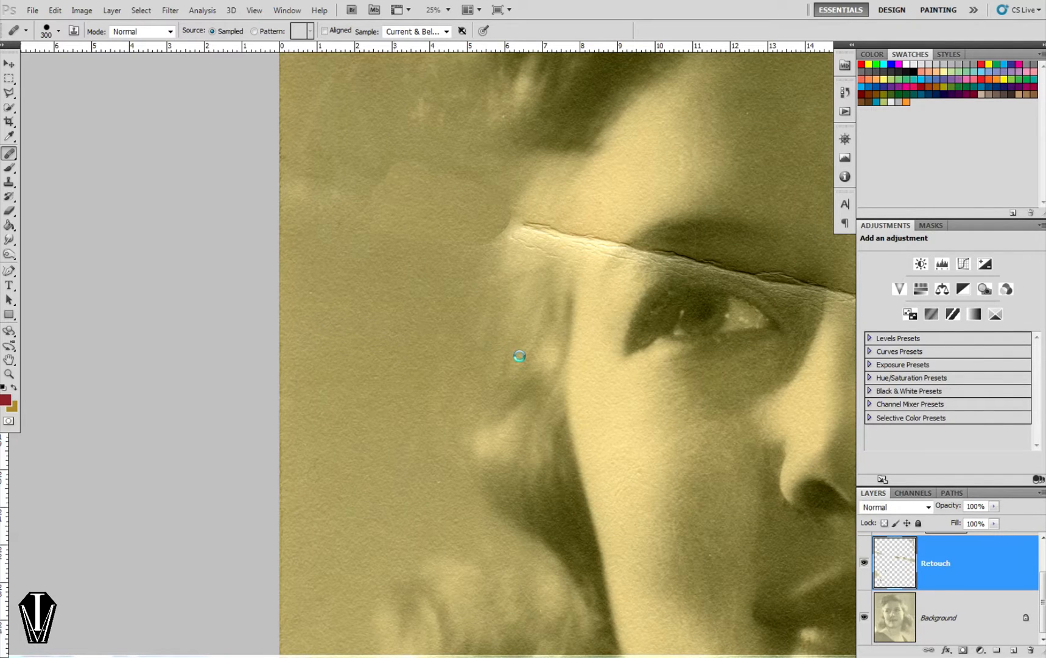
left_click_drag(520, 356, 494, 322)
mouse_move(272, 156)
left_mouse_down()
mouse_move(284, 114)
mouse_move(306, 162)
left_mouse_up()
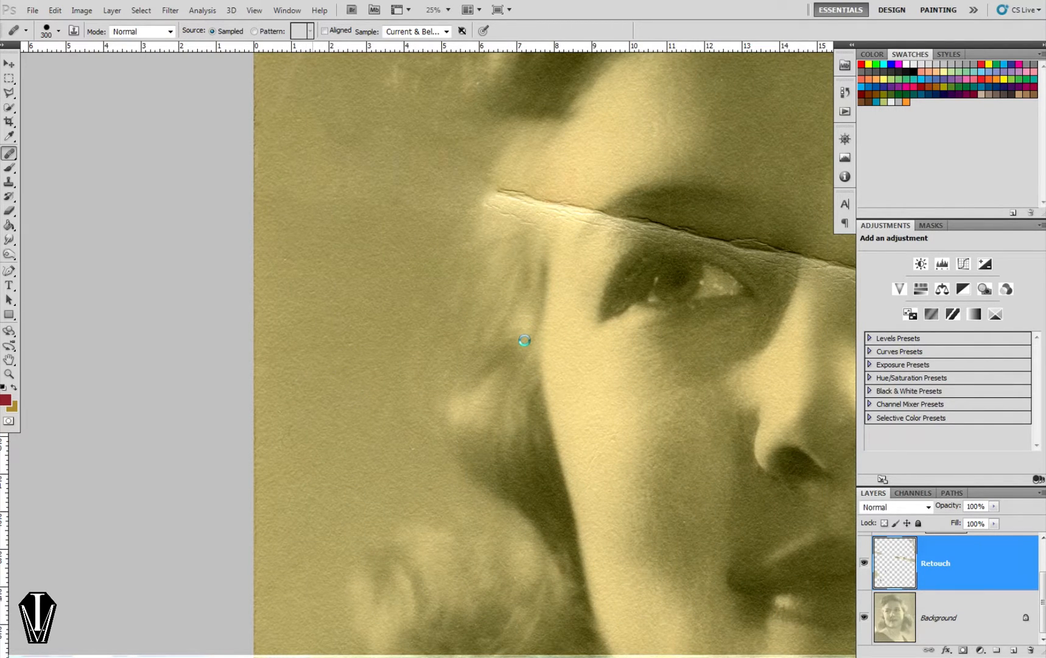
Step: Heal the background strip beside the pale hairline at 300 px, sampling clean background well below it, and review the whole portrait
left_click_drag(478, 240, 467, 378)
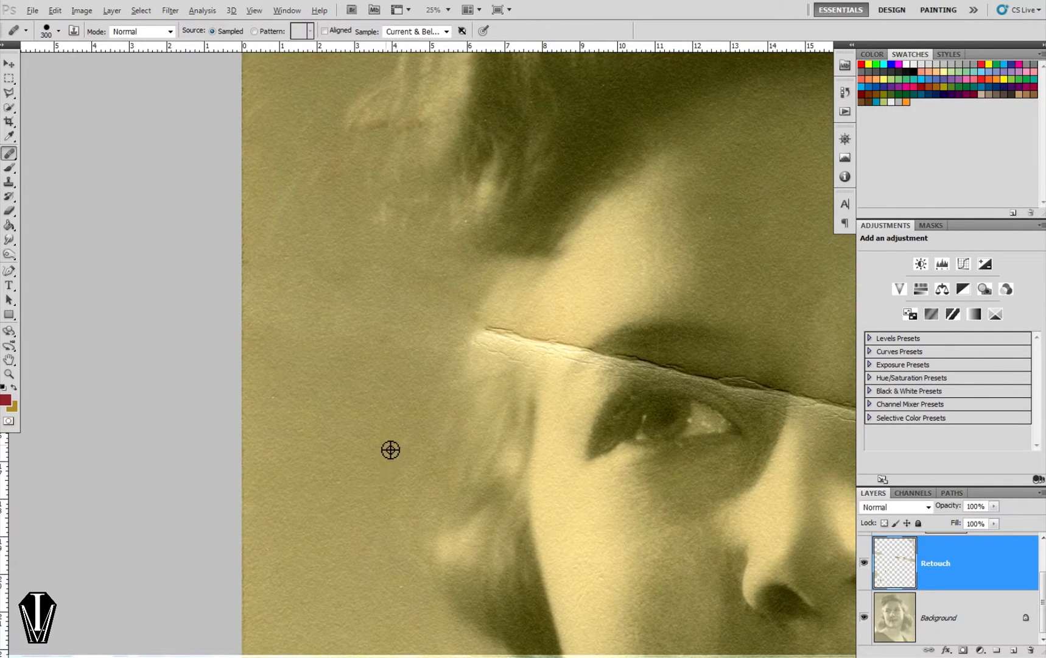
left_click(365, 488, "alt")
left_click(444, 328)
left_click(450, 302)
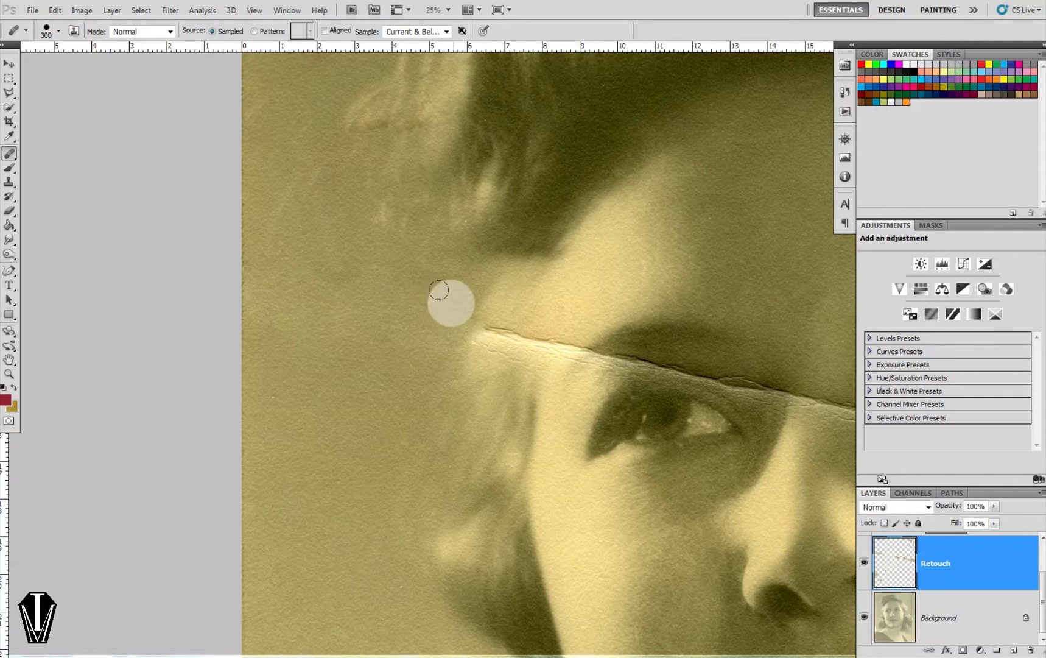
left_click_drag(421, 280, 398, 273)
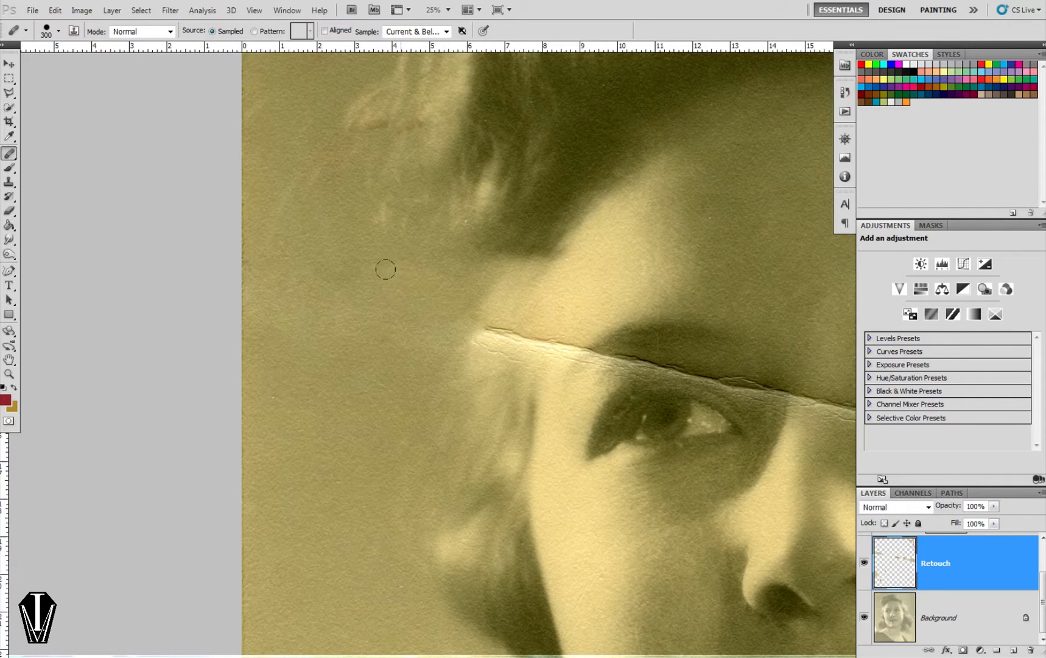
left_click(487, 468)
left_click_drag(485, 512, 454, 435)
left_click(450, 431)
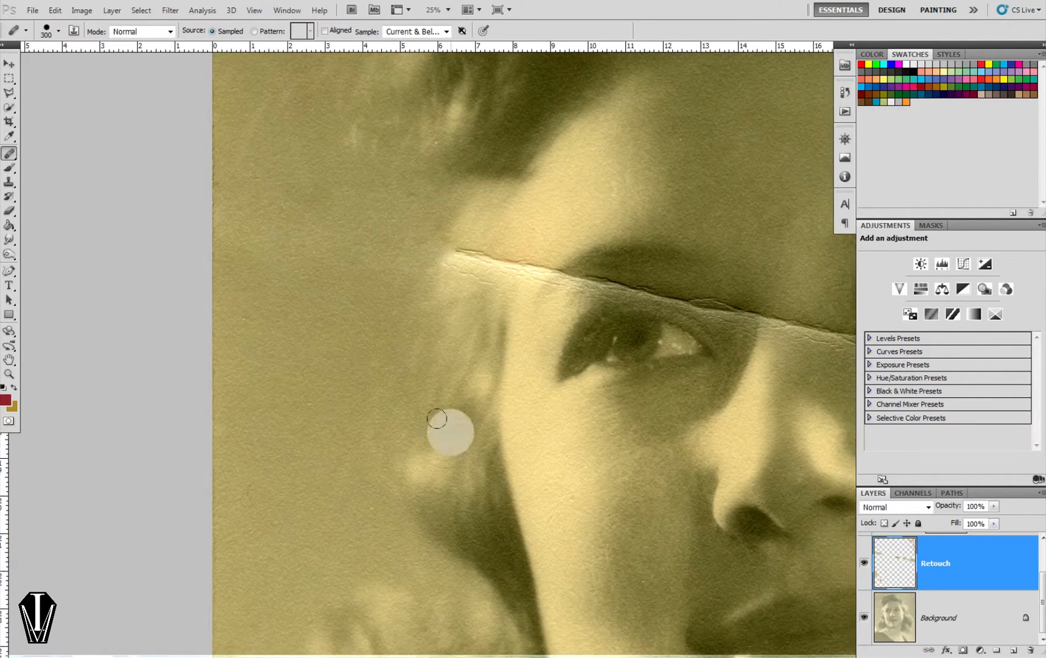
key("ctrl+minus")
key("ctrl+minus")
key("ctrl+minus")
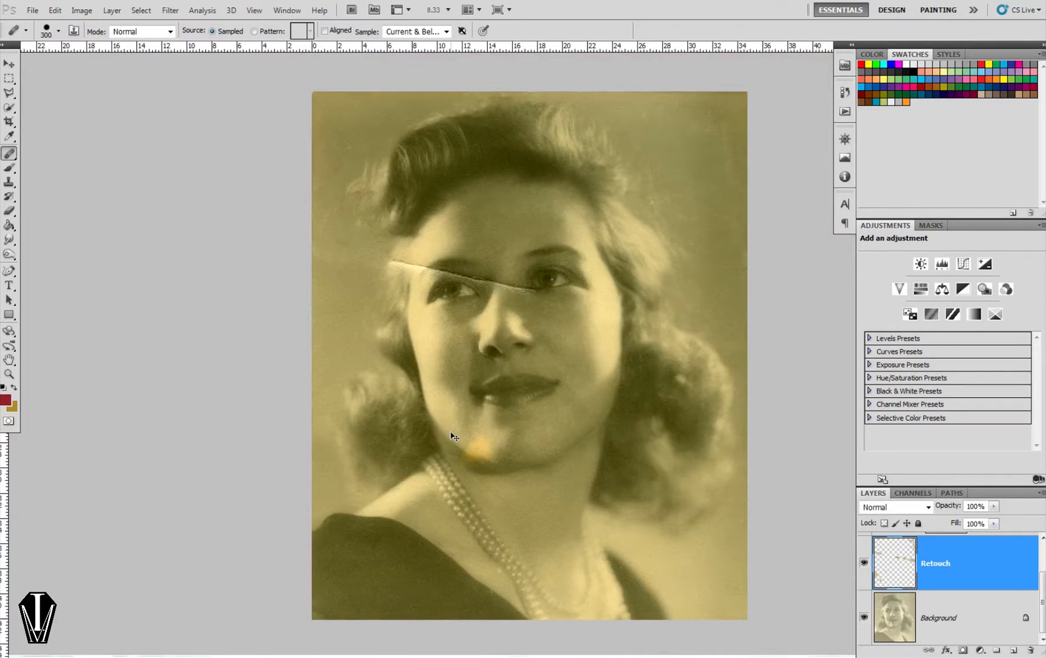
Step: Blend the background just outside the hairline with a 500 px Clone Stamp at 20% opacity, sampling plain background below
key("ctrl+plus")
key("ctrl+plus")
key("ctrl+plus")
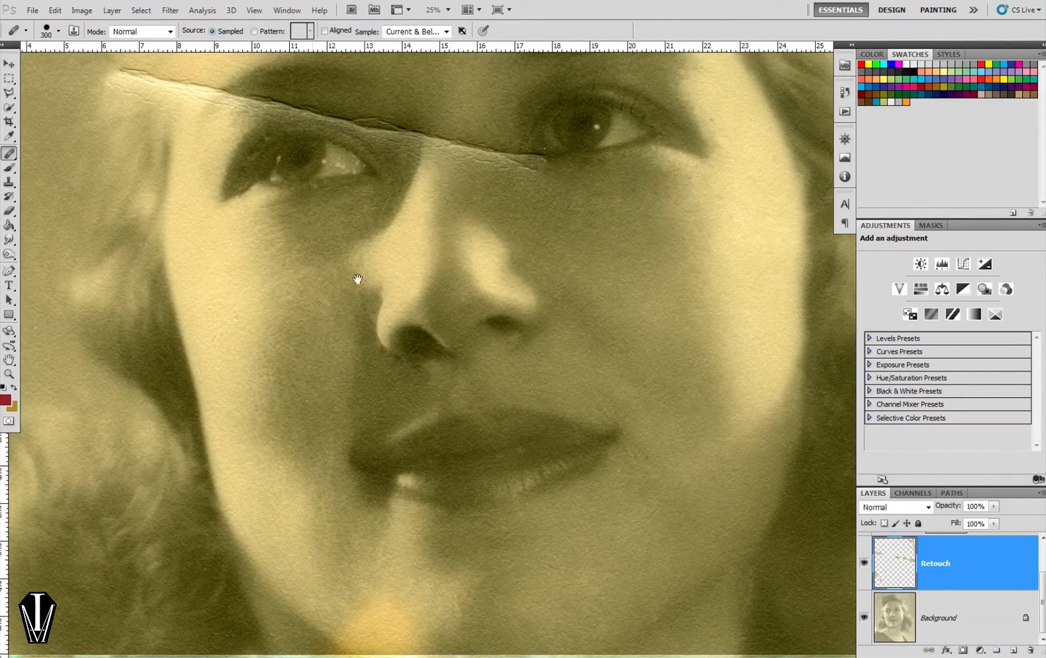
mouse_move(357, 279)
left_mouse_down()
mouse_move(646, 327)
mouse_move(738, 434)
mouse_move(691, 434)
left_mouse_up()
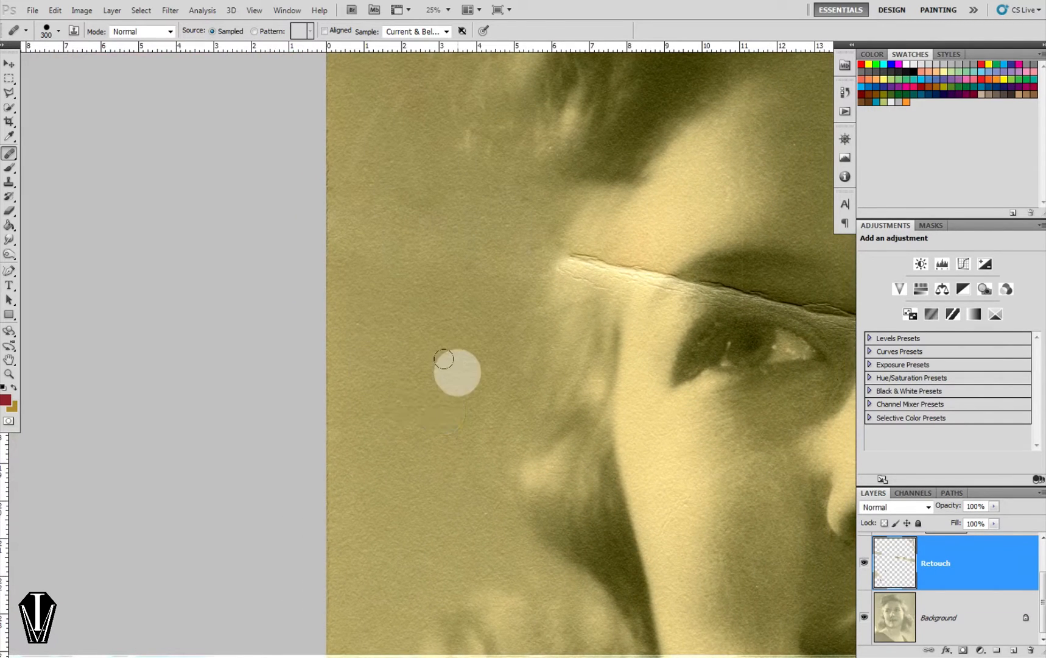
key("s")
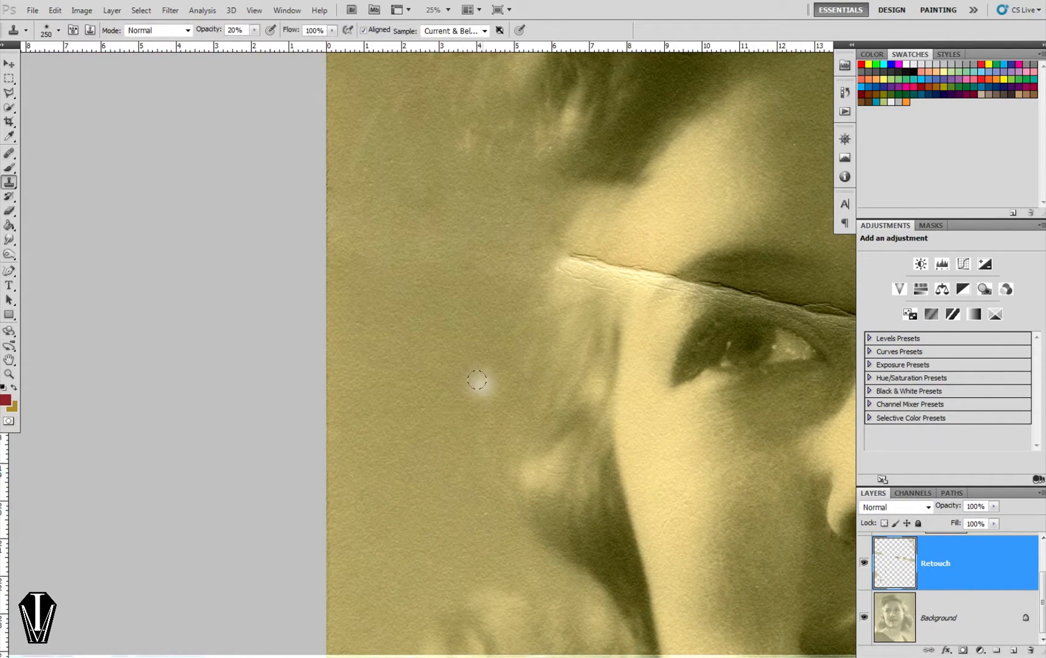
key("bracketright")
key("bracketright")
key("bracketright")
key("bracketright")
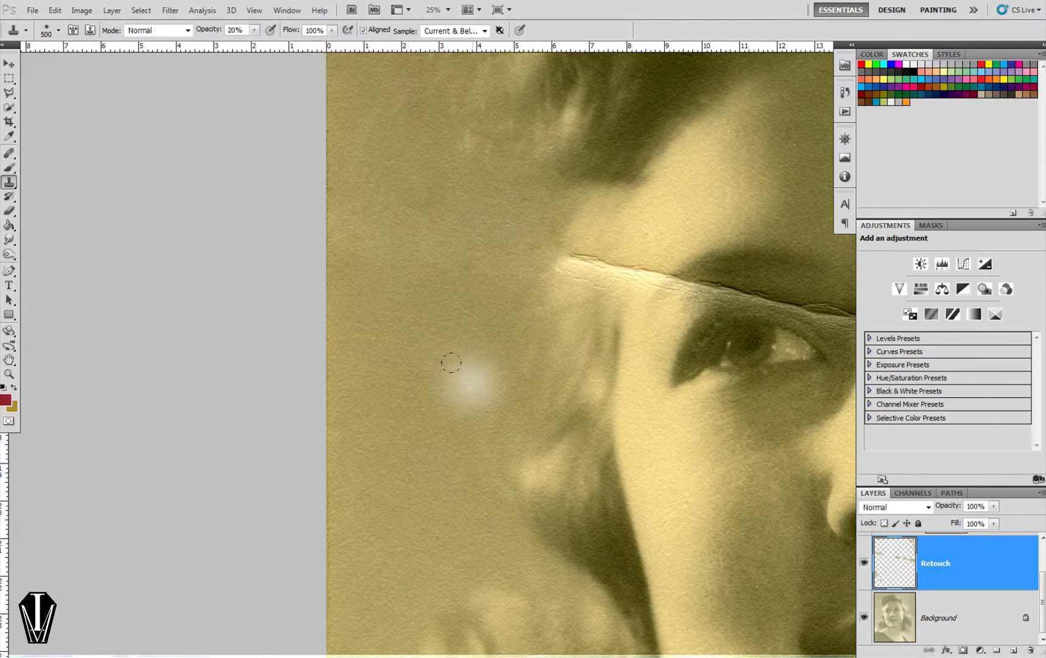
left_click(464, 363, "alt")
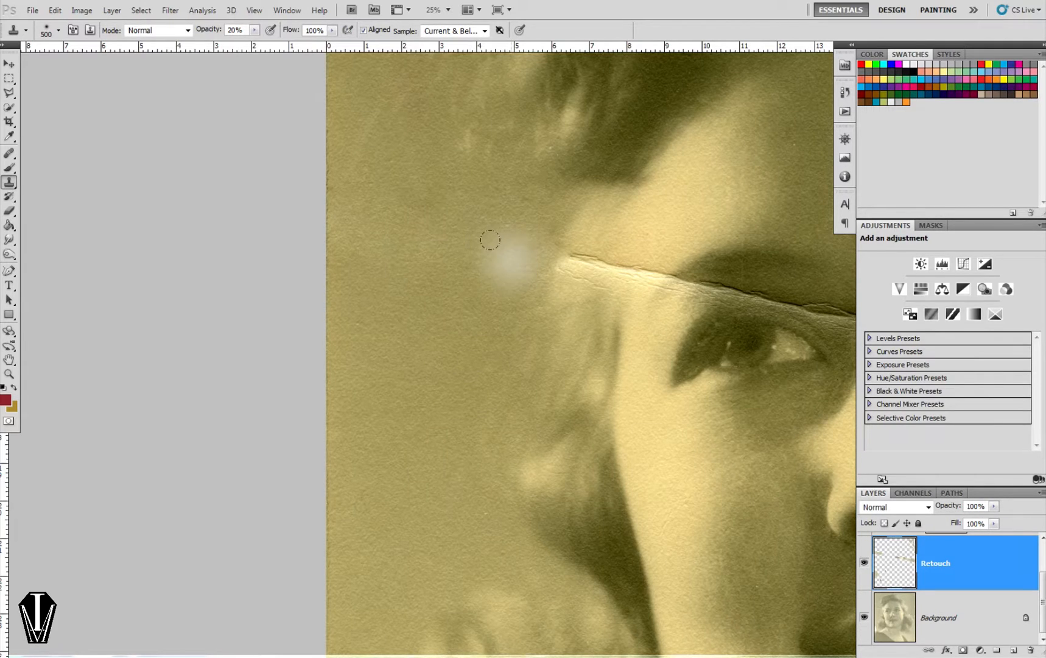
left_click_drag(491, 239, 492, 238)
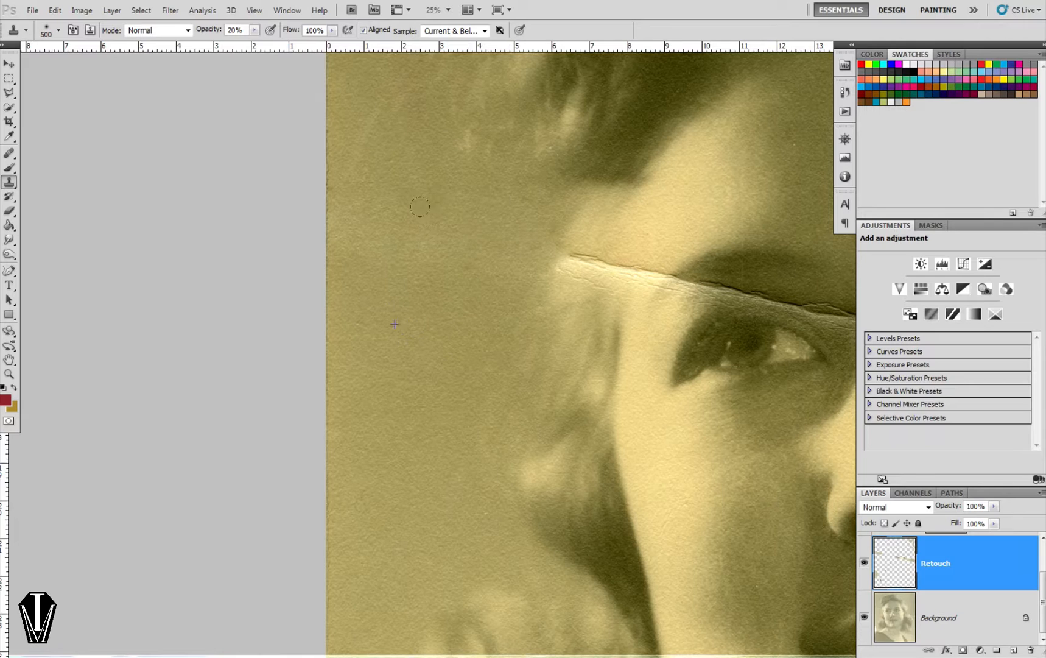
Step: Clone away the faint band across the background from the hairline to the photo's edge, resampling the clean area beneath it
left_click(438, 366, "alt")
mouse_move(372, 220)
left_mouse_down()
mouse_move(365, 239)
mouse_move(353, 204)
mouse_move(335, 223)
left_mouse_up()
left_click(429, 418, "alt")
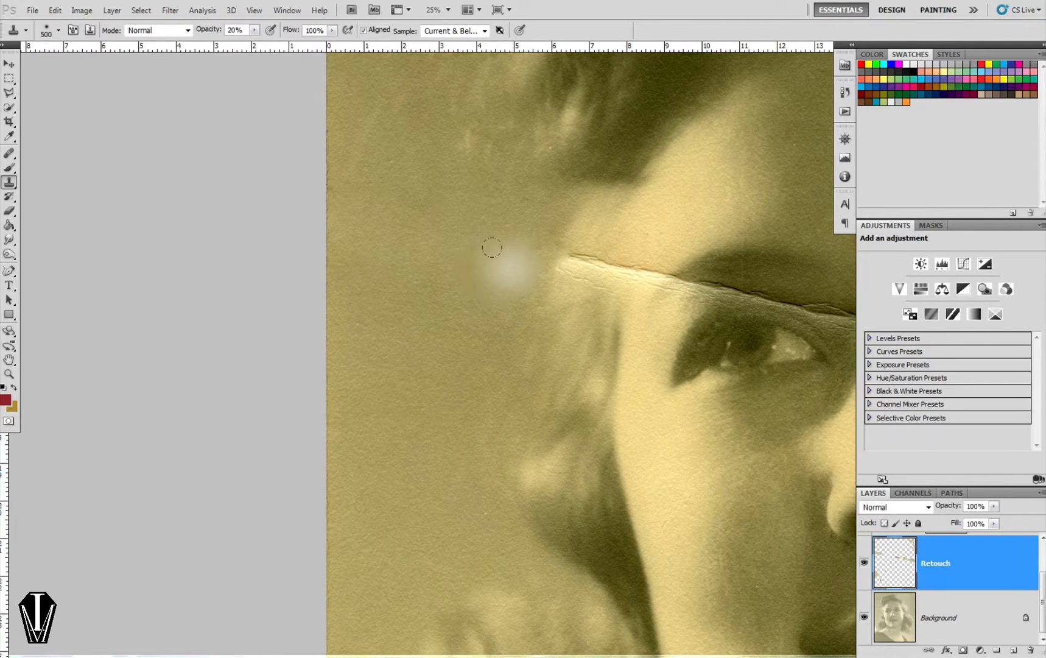
left_click_drag(499, 246, 509, 196)
left_click(434, 429, "alt")
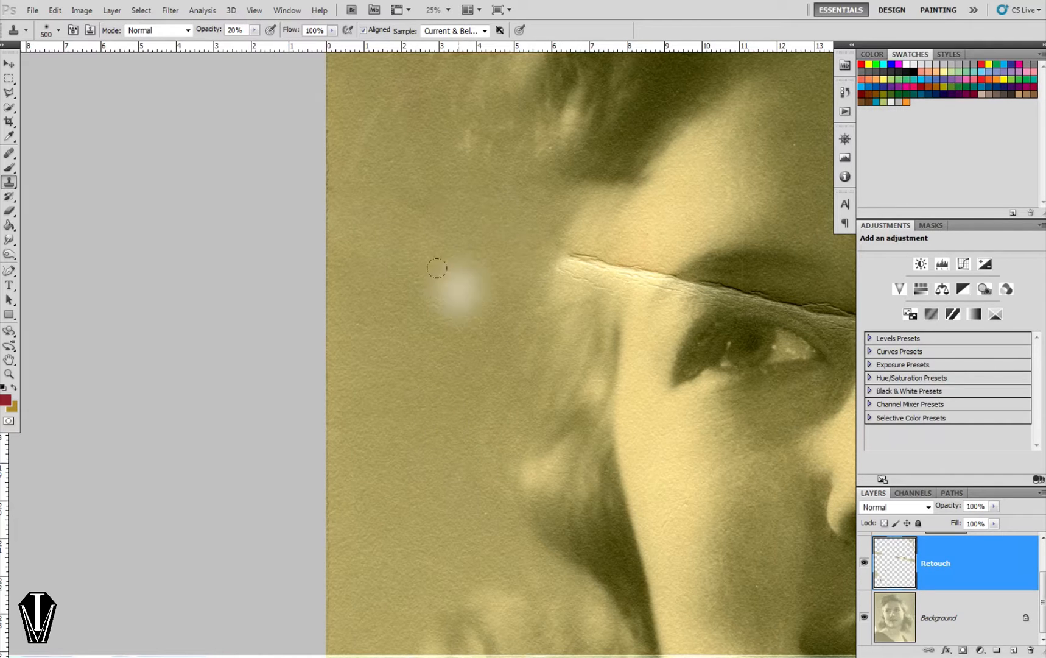
left_click_drag(421, 232, 427, 181)
left_click(416, 422, "alt")
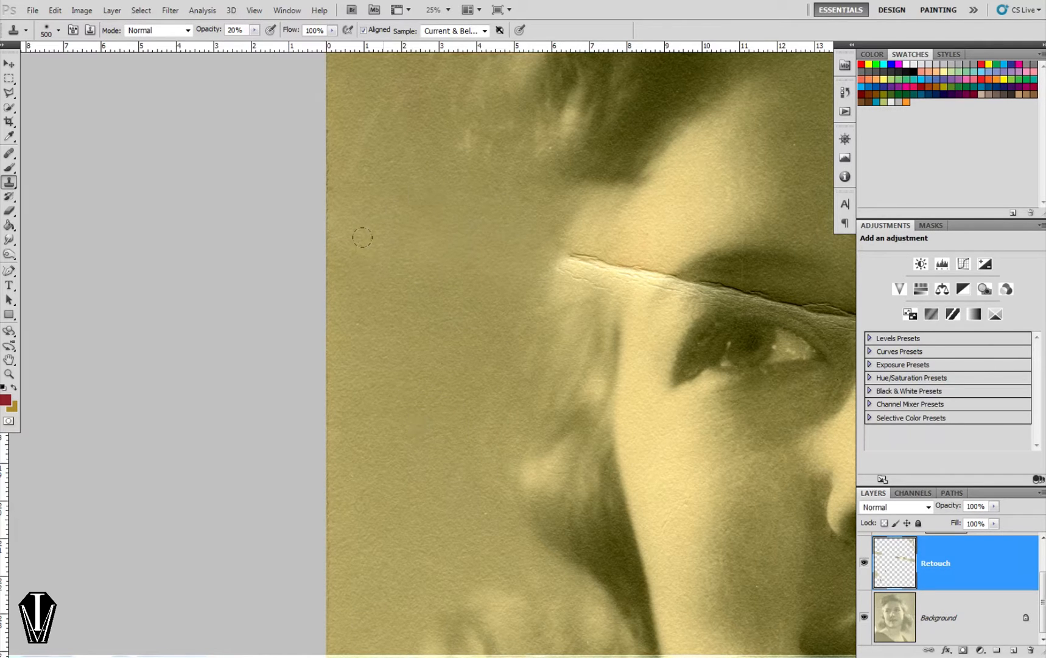
left_click_drag(359, 235, 346, 188)
left_click_drag(387, 225, 347, 208)
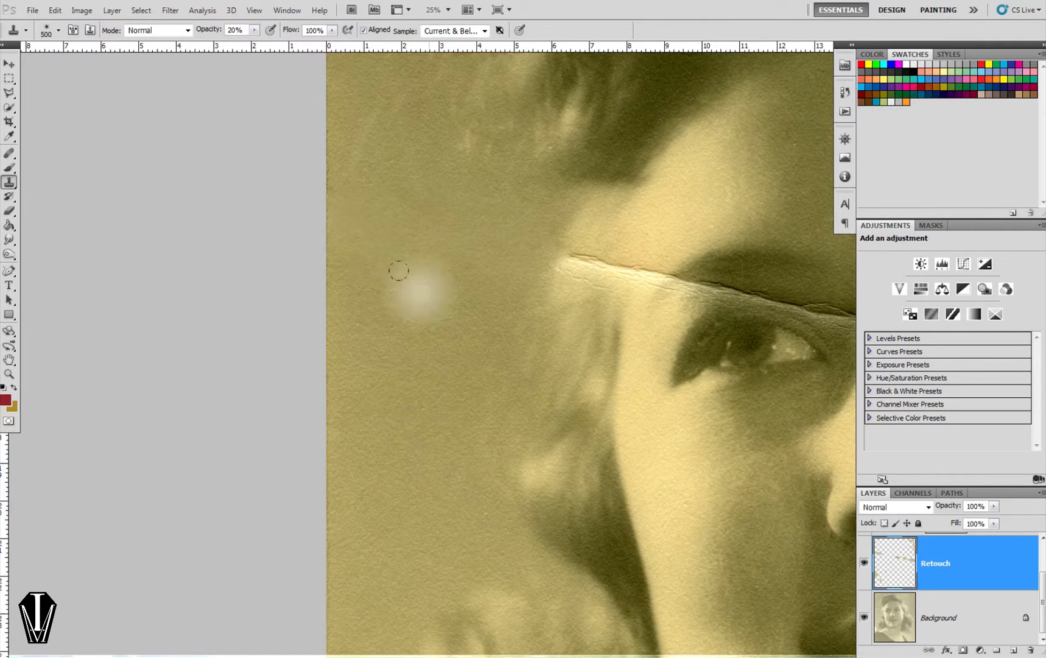
Step: Even out the remaining background tone below the loose curls with broad Clone Stamp strokes sampled from lower background, and review the portrait
left_click(434, 446, "alt")
left_click_drag(477, 209, 405, 160)
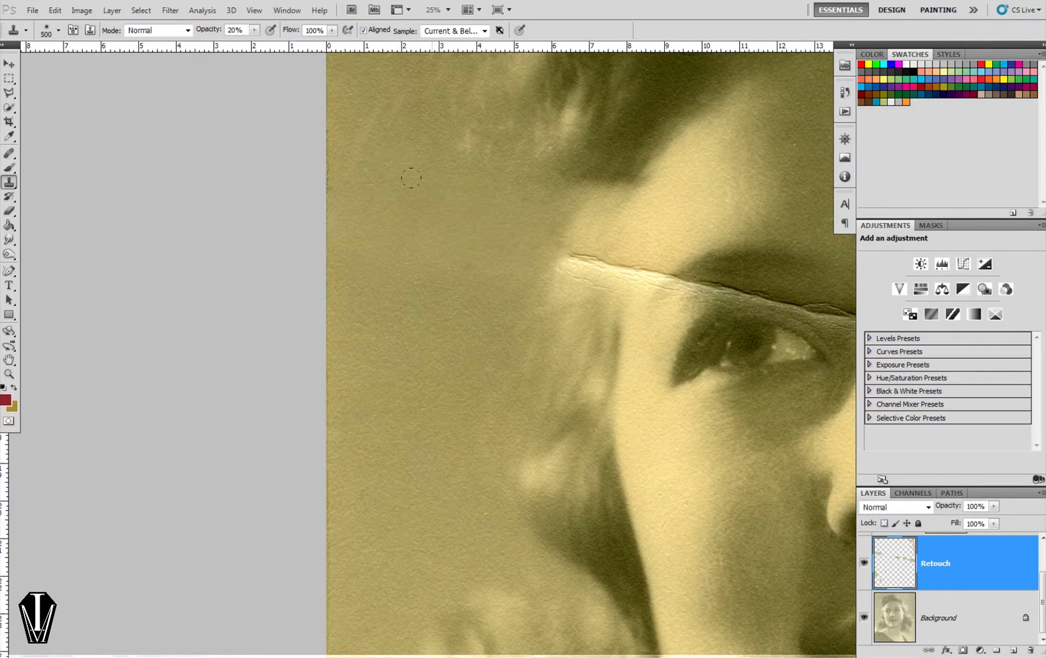
left_click(416, 461, "alt")
left_click_drag(472, 243, 394, 239)
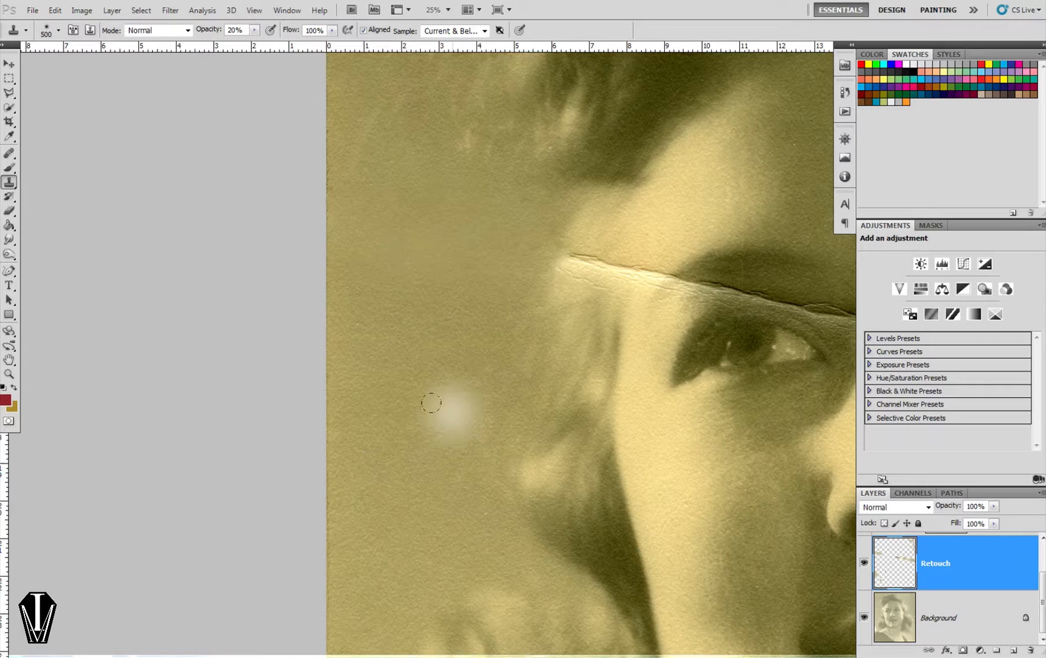
left_click(445, 449, "alt")
left_click_drag(344, 238, 318, 226)
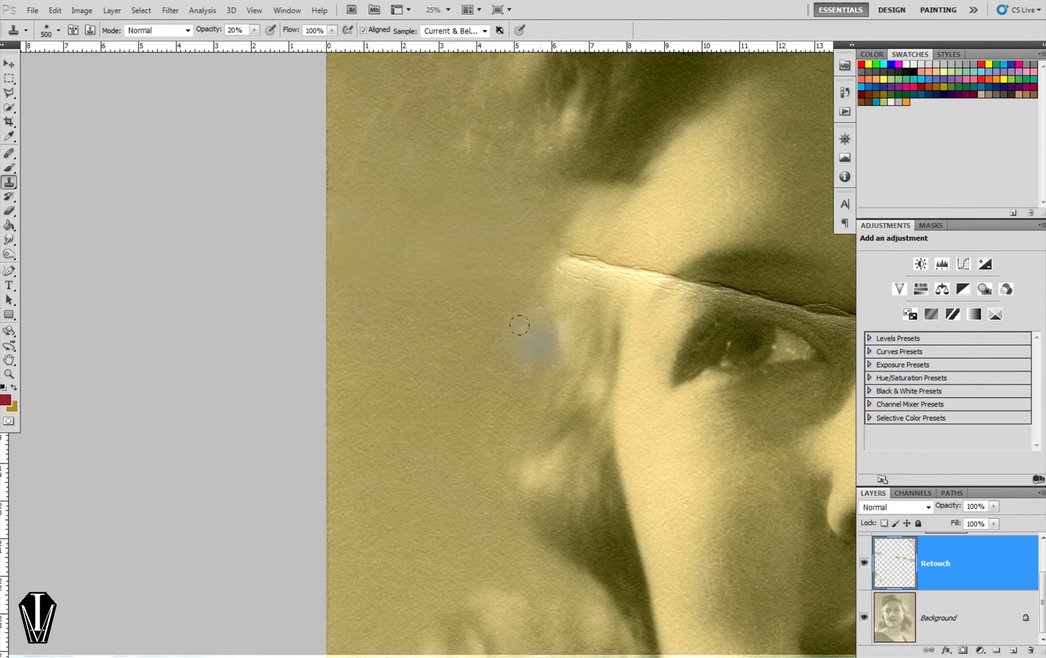
left_click_drag(624, 380, 457, 372)
key("ctrl+minus")
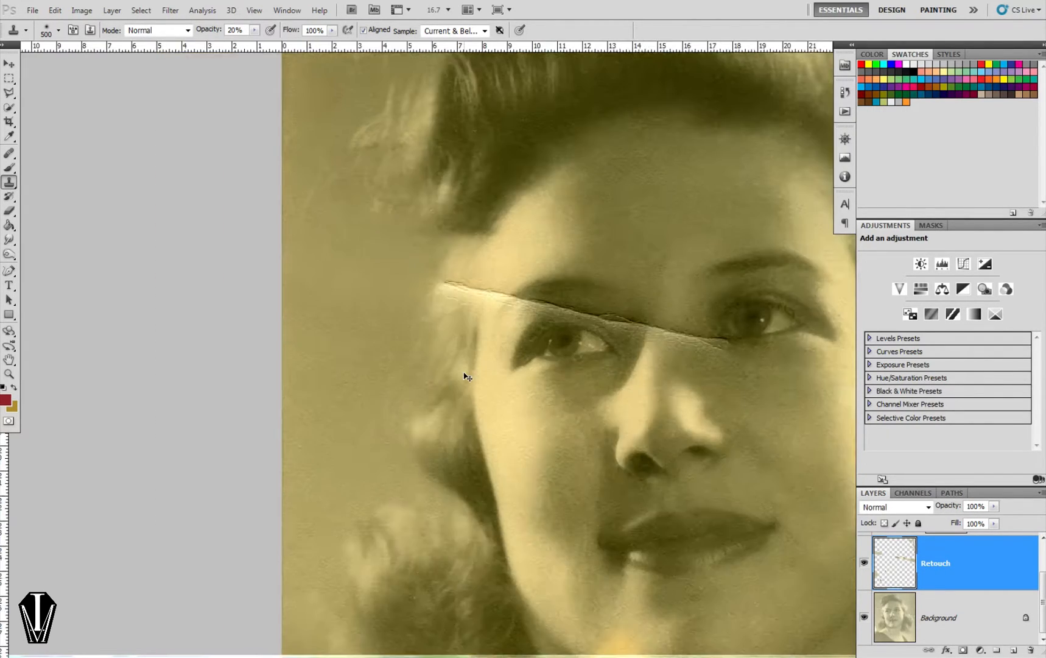
key("ctrl+minus")
key("ctrl+minus")
left_click(463, 372)
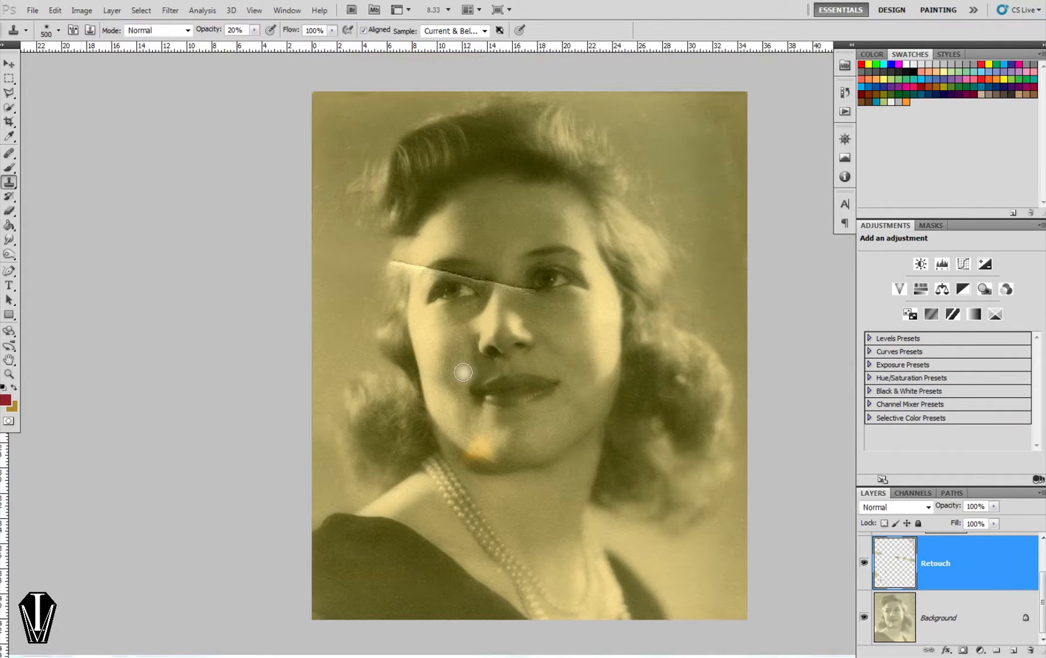
Step: Heal the fold from the pale hairline to the outer tip of the eyebrow with a 100 px Healing Brush, sampling the clean area above
key("h")
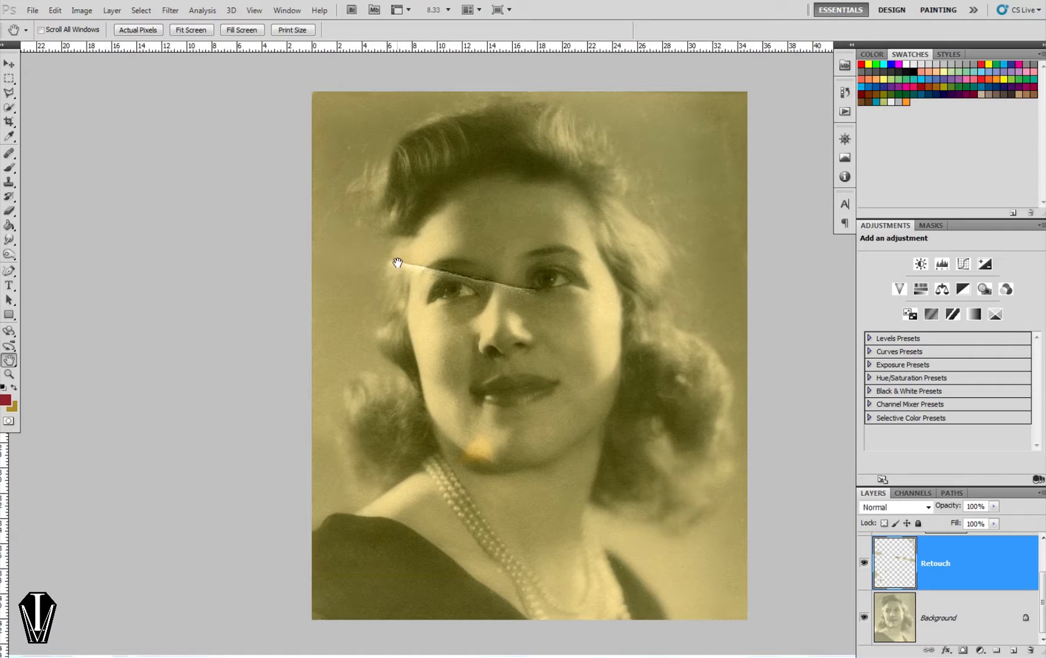
key("z")
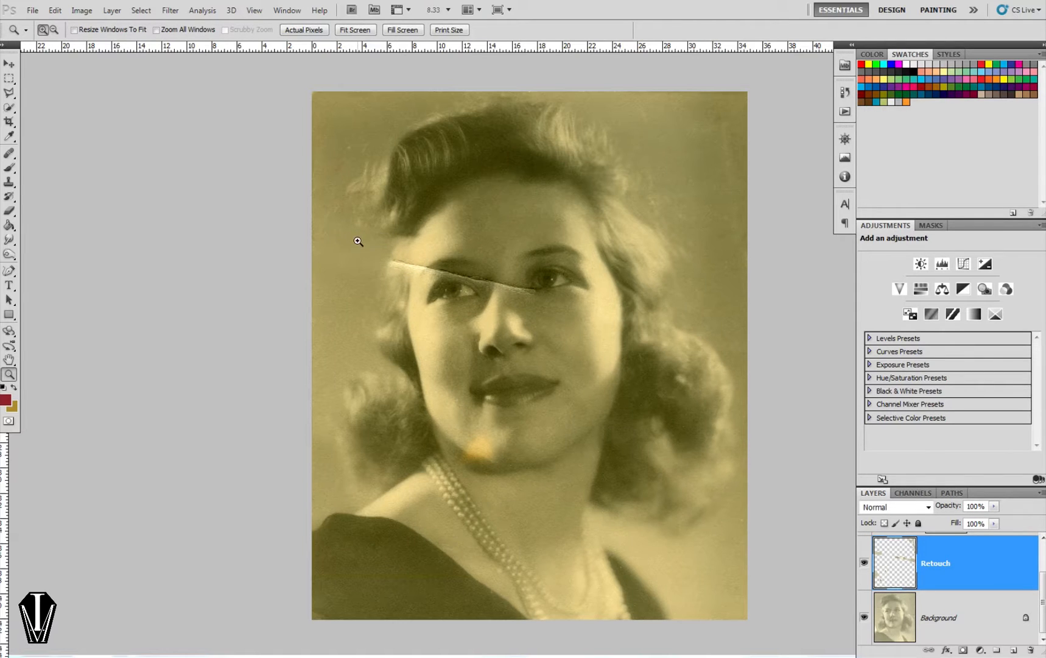
left_click_drag(358, 241, 466, 316)
key("ctrl+minus")
key("ctrl+minus")
key("ctrl+minus")
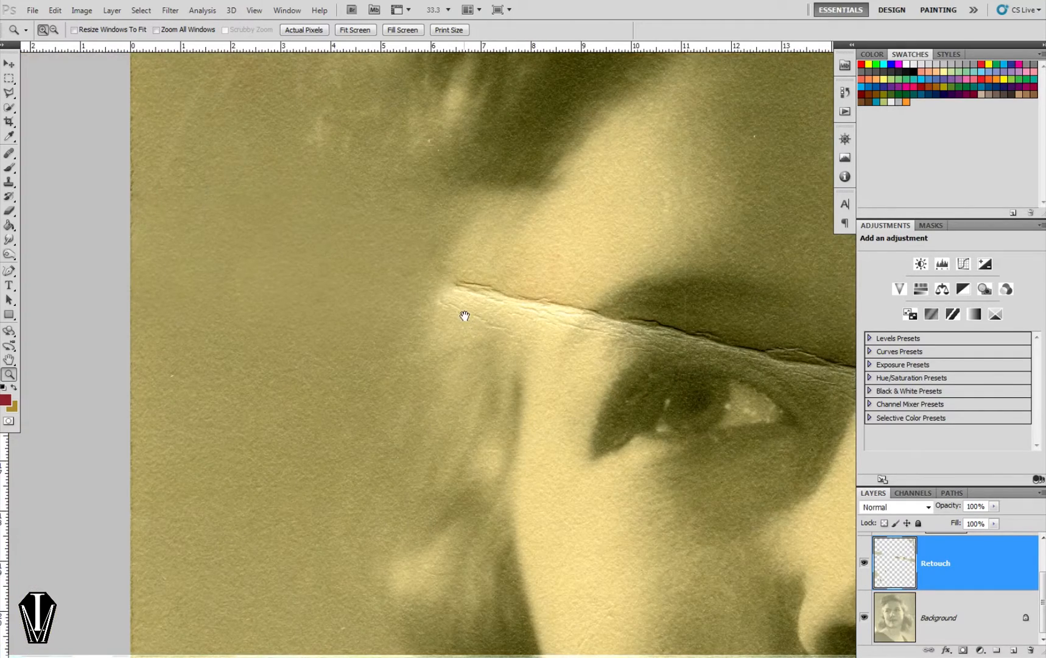
left_click_drag(465, 315, 441, 350)
key("j")
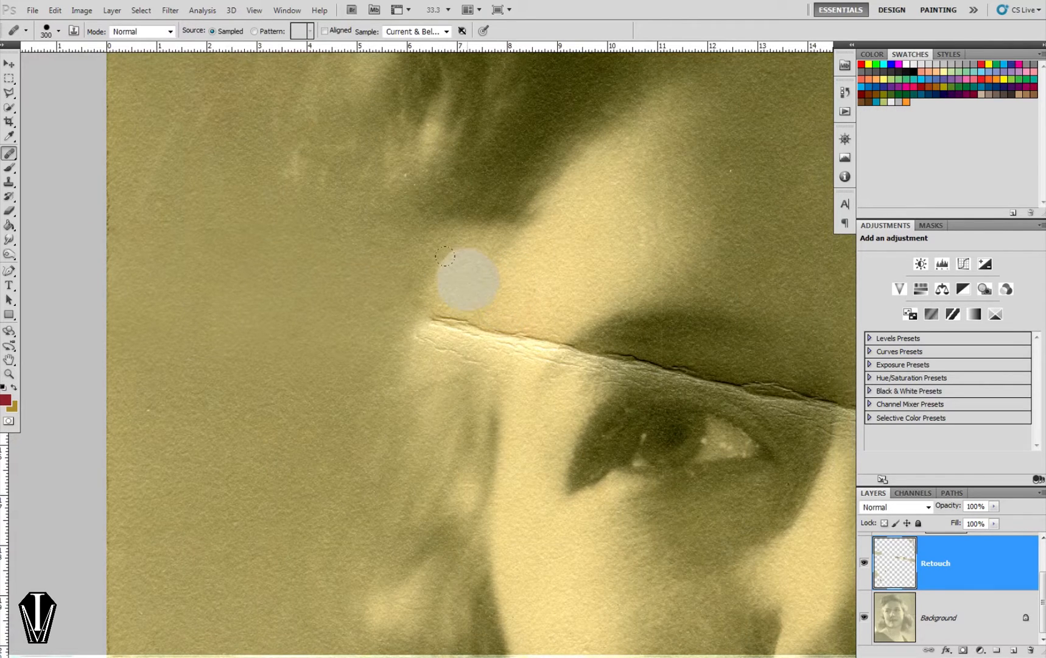
key("bracketleft")
key("bracketleft")
key("bracketleft")
key("bracketleft")
key("bracketleft")
key("bracketleft")
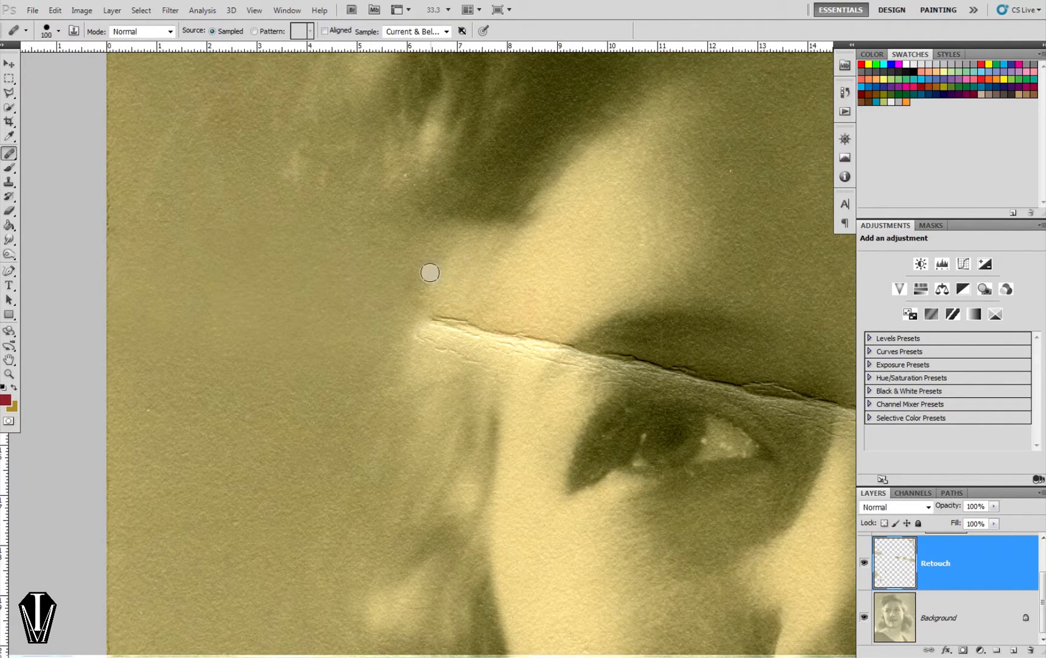
left_click(439, 276, "alt")
mouse_move(430, 319)
left_mouse_down()
mouse_move(407, 334)
mouse_move(438, 316)
mouse_move(434, 334)
mouse_move(452, 323)
mouse_move(442, 346)
mouse_move(480, 350)
mouse_move(457, 320)
mouse_move(483, 336)
mouse_move(472, 357)
mouse_move(489, 324)
mouse_move(489, 350)
mouse_move(518, 335)
mouse_move(505, 331)
mouse_move(533, 333)
mouse_move(519, 348)
mouse_move(549, 338)
mouse_move(509, 353)
left_mouse_up()
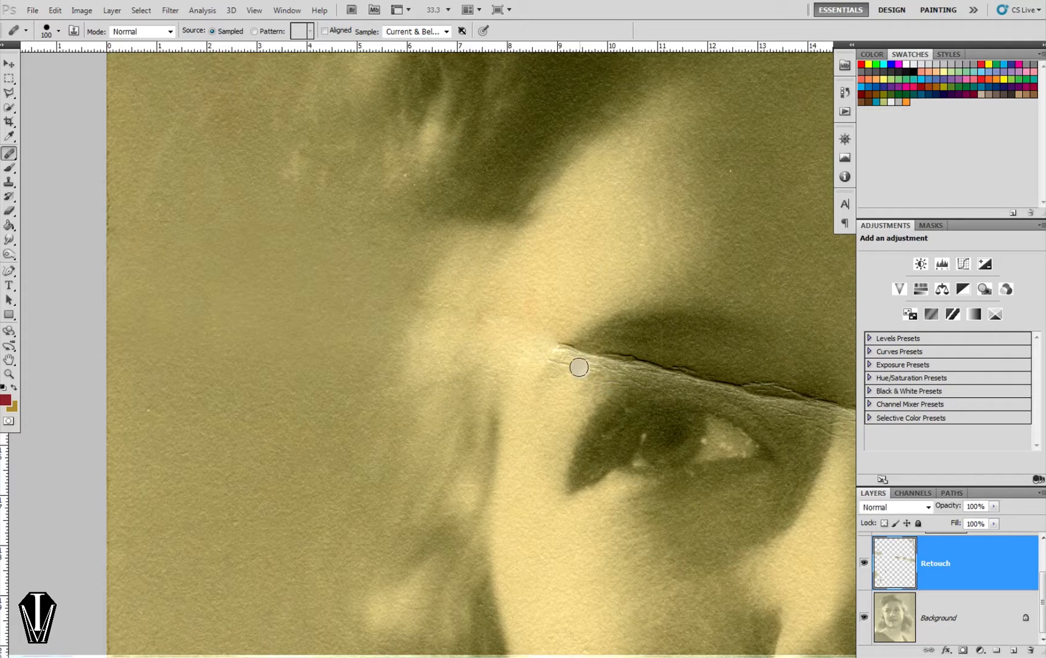
Step: Heal the tiny light speck on the forehead above the eyebrow with a 35 px Healing Brush, sampling clean forehead skin nearby
left_click_drag(584, 439, 462, 261)
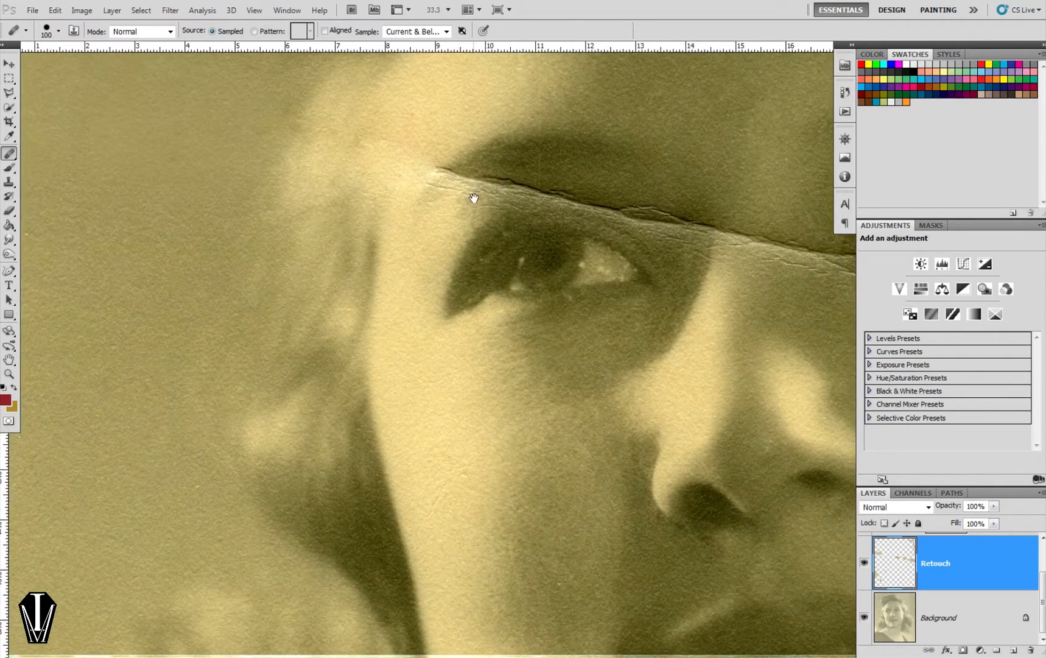
left_click_drag(474, 198, 485, 298)
left_click_drag(477, 251, 501, 272)
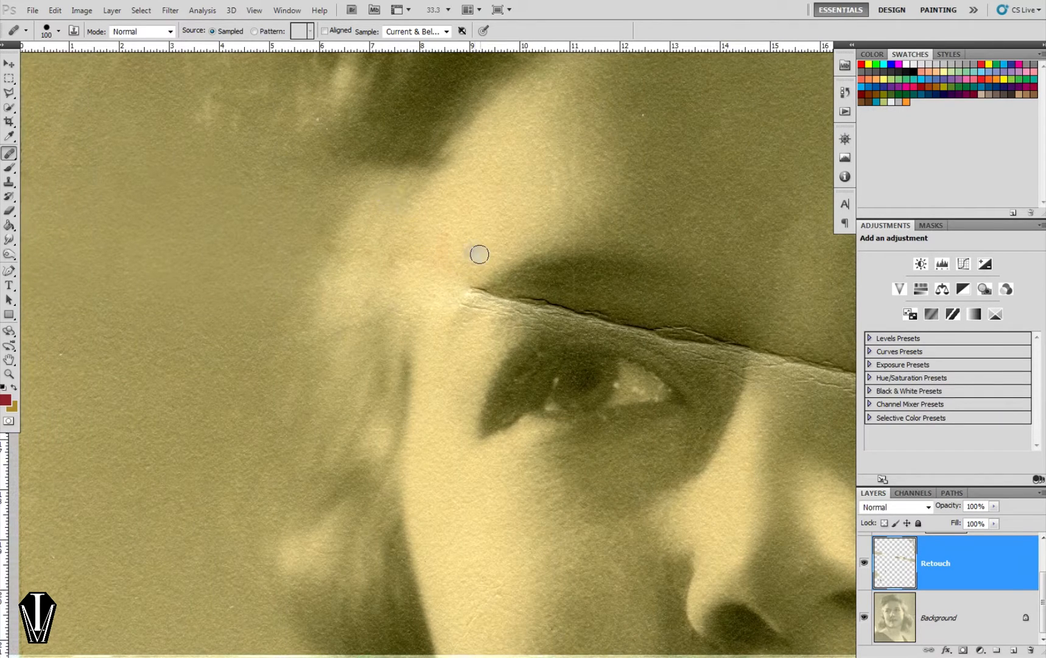
left_click_drag(503, 265, 507, 267)
left_click_drag(486, 227, 451, 264)
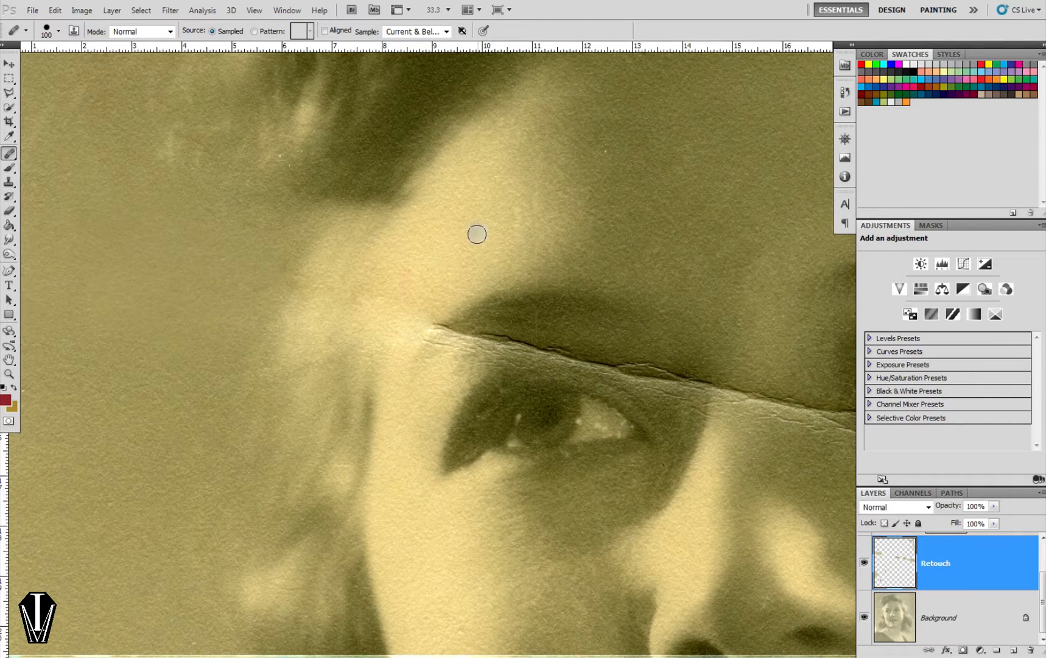
key("bracketleft")
left_click(515, 221, "alt")
mouse_move(555, 433)
left_mouse_down()
mouse_move(512, 327)
mouse_move(369, 143)
mouse_move(474, 428)
left_mouse_up()
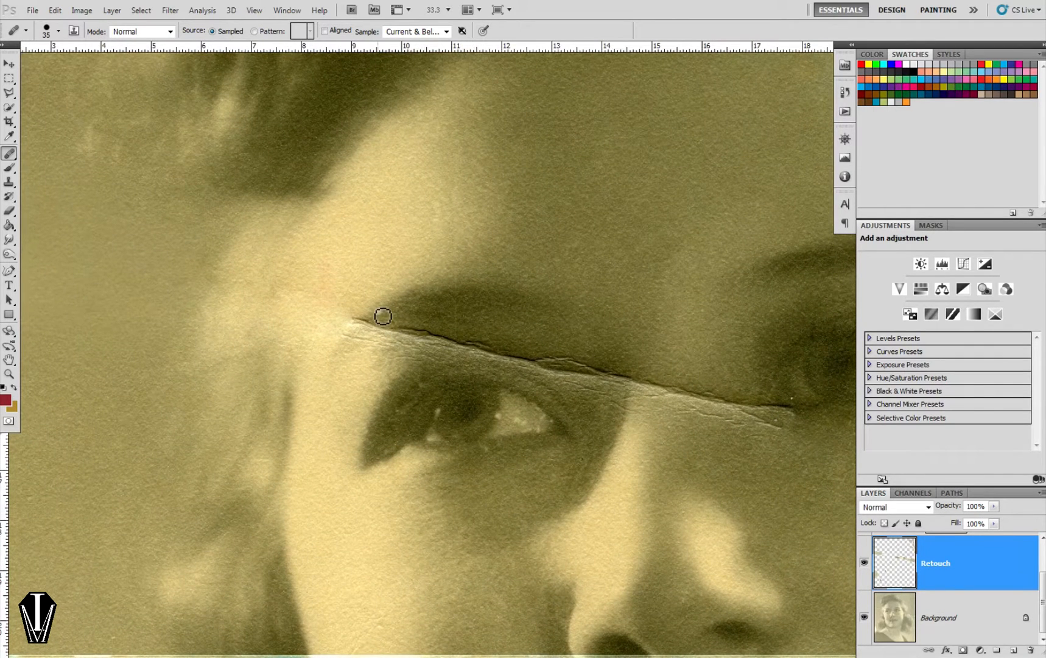
Step: Try to heal the fold at the eyebrow's outer tip with a 125 px Healing Brush sampled from the dark brow
key("bracketright")
key("bracketright")
key("bracketright")
key("bracketright")
key("bracketright")
key("bracketright")
key("bracketright")
key("bracketright")
key("alt")
left_click(384, 309, "alt")
mouse_move(347, 322)
left_mouse_down()
mouse_move(348, 311)
mouse_move(360, 318)
mouse_move(344, 324)
mouse_move(419, 321)
left_mouse_up()
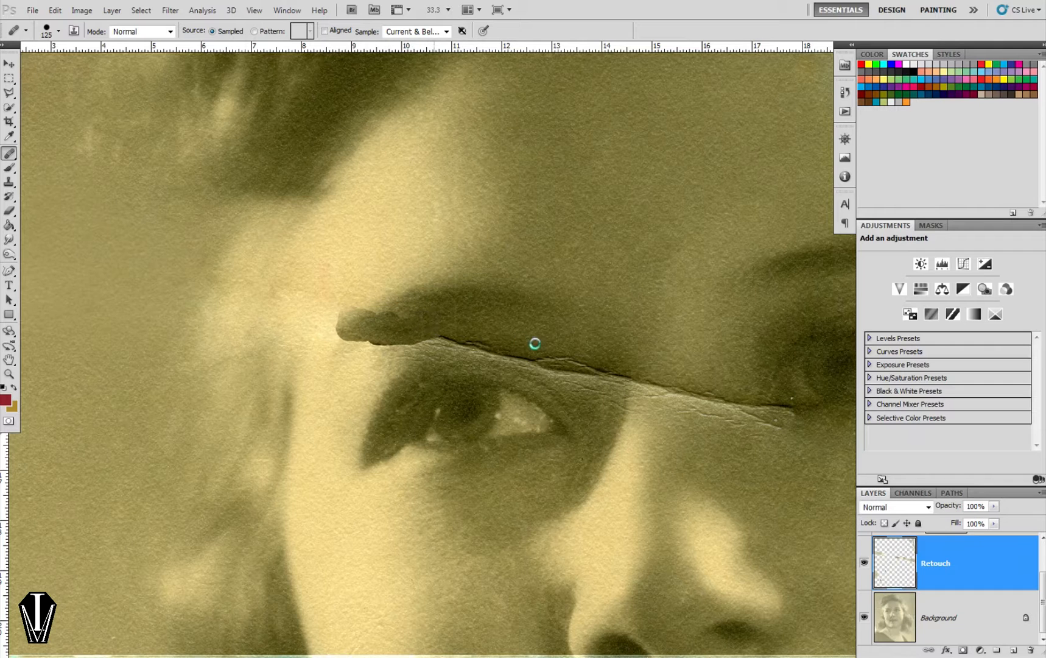
Step: Heal the start of the fold at the eyebrow's outer tip with a 40 px Healing Brush, resampling the pale skin below it
mouse_move(537, 389)
left_mouse_down()
mouse_move(439, 187)
mouse_move(451, 266)
mouse_move(490, 318)
left_mouse_up()
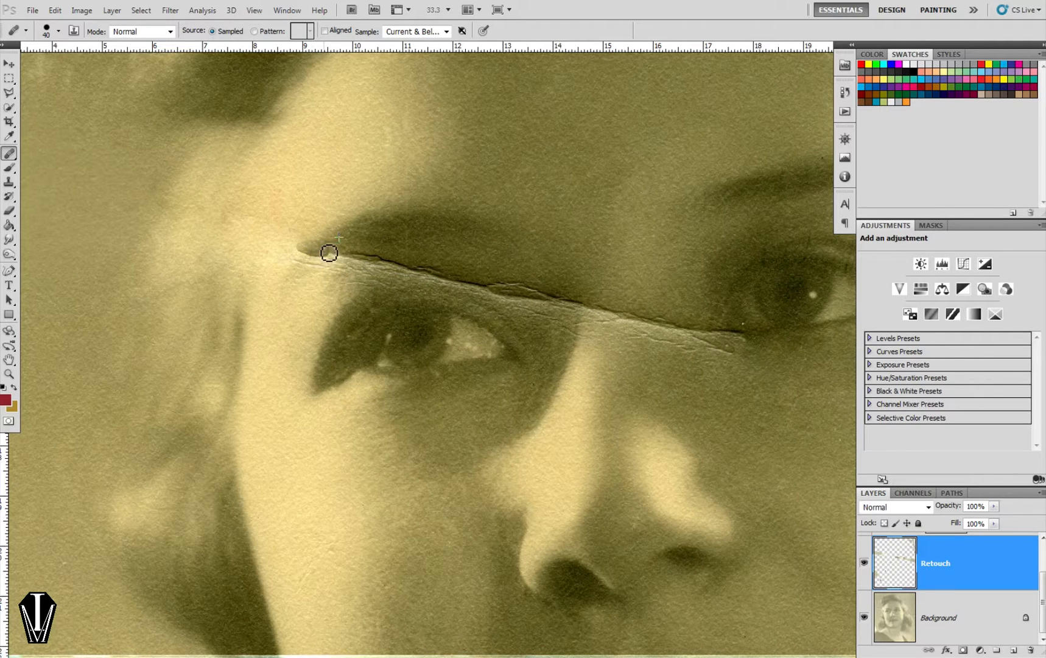
left_click_drag(329, 253, 331, 253)
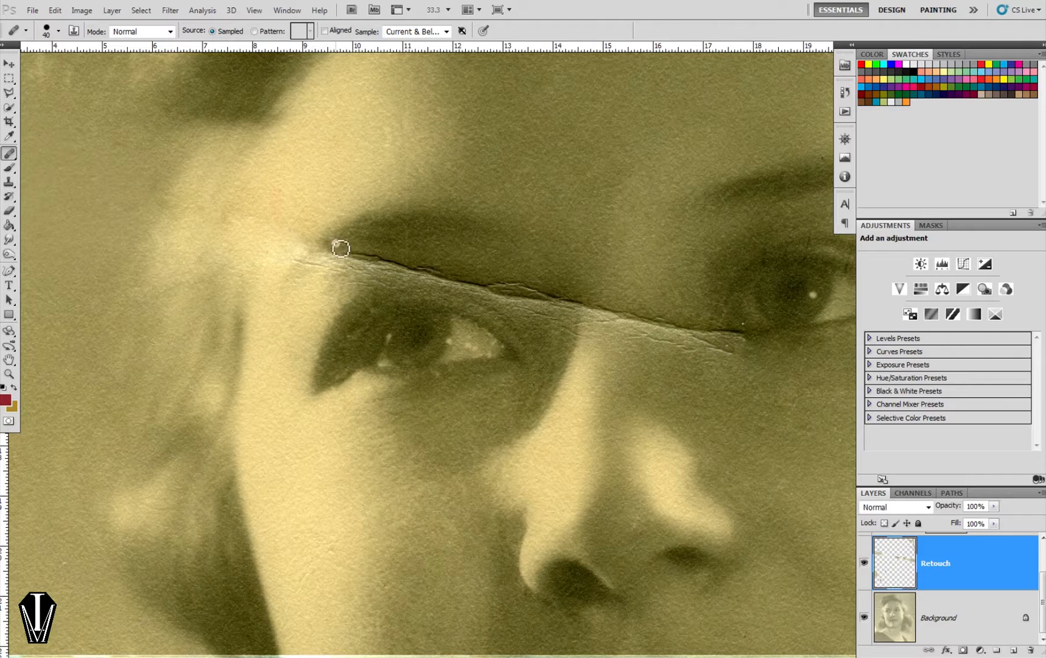
left_click(289, 275, "alt")
mouse_move(305, 268)
left_mouse_down()
mouse_move(296, 264)
mouse_move(334, 272)
left_mouse_up()
Step: Heal the fold between the middle of the eyelid and the bridge of the nose with a 100 px brush, sampling forehead skin
left_click_drag(505, 306, 489, 339)
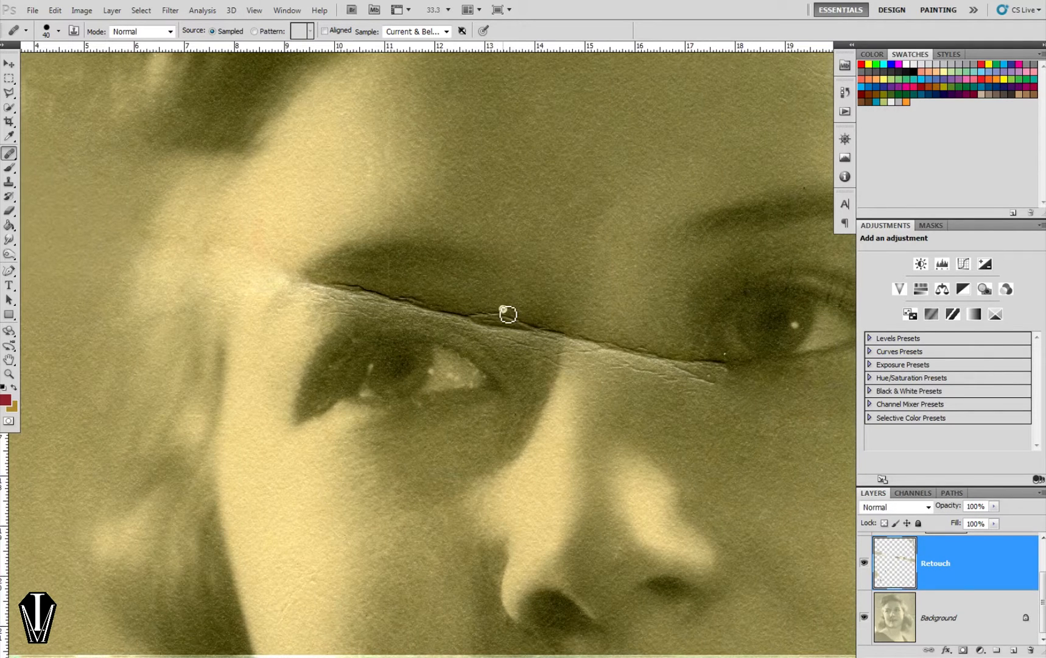
key("bracketright")
key("bracketright")
key("bracketright")
key("bracketright")
mouse_move(472, 306)
left_mouse_down()
mouse_move(465, 318)
mouse_move(447, 312)
mouse_move(498, 333)
mouse_move(499, 316)
mouse_move(535, 325)
mouse_move(518, 338)
left_mouse_up()
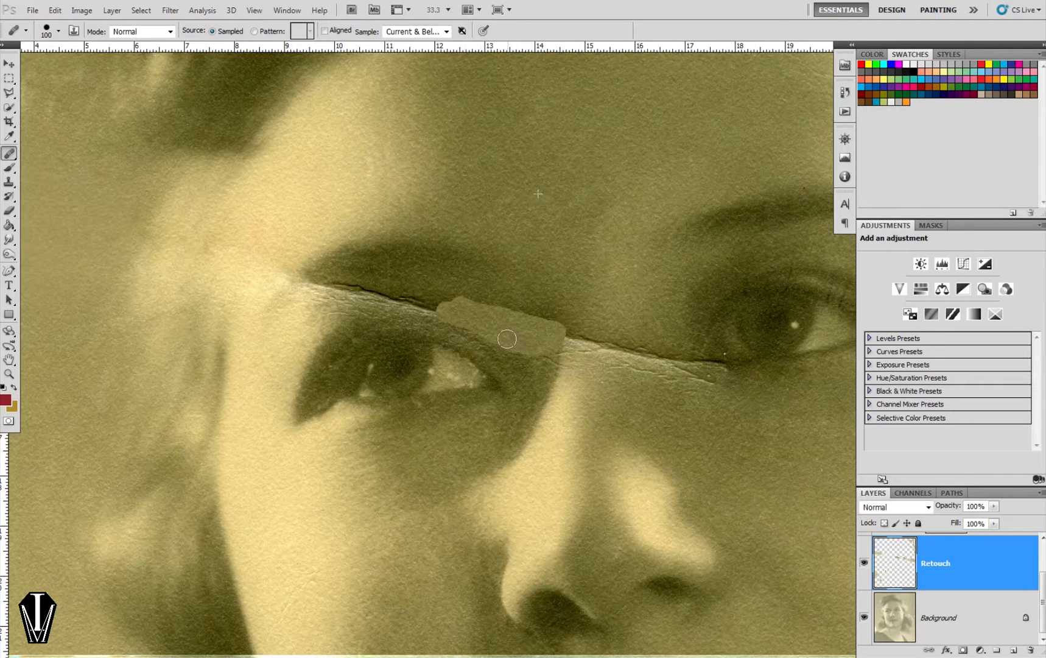
left_click_drag(538, 325, 479, 304)
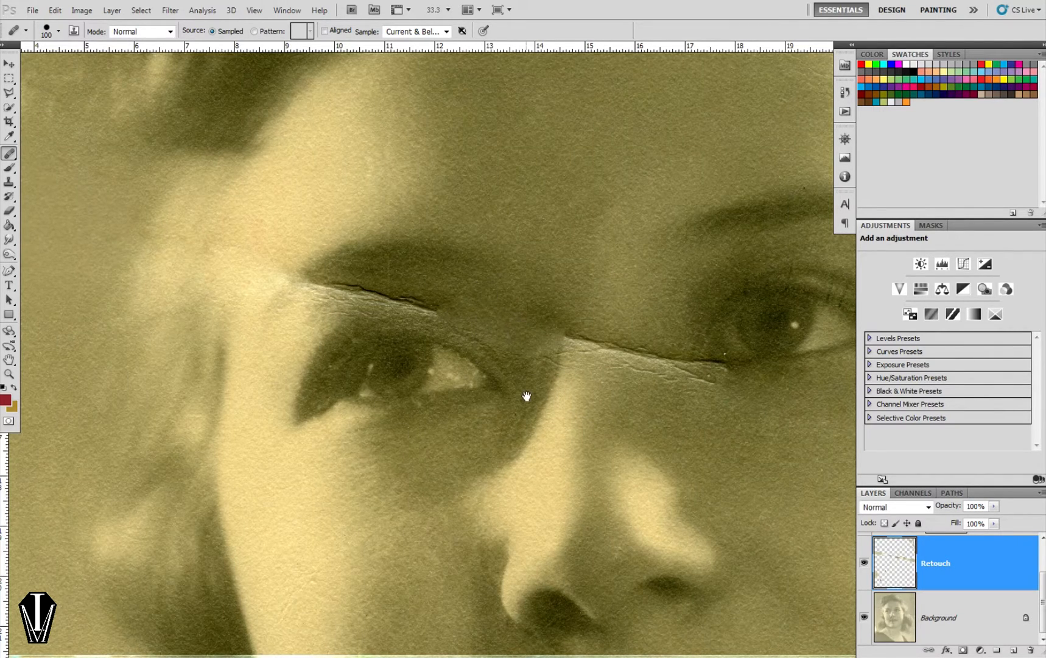
Step: Heal the fold's end at the shaded edge of the nose bridge, sampling the side of the nose below it
mouse_move(528, 390)
left_mouse_down()
mouse_move(453, 304)
mouse_move(500, 275)
mouse_move(511, 319)
left_mouse_up()
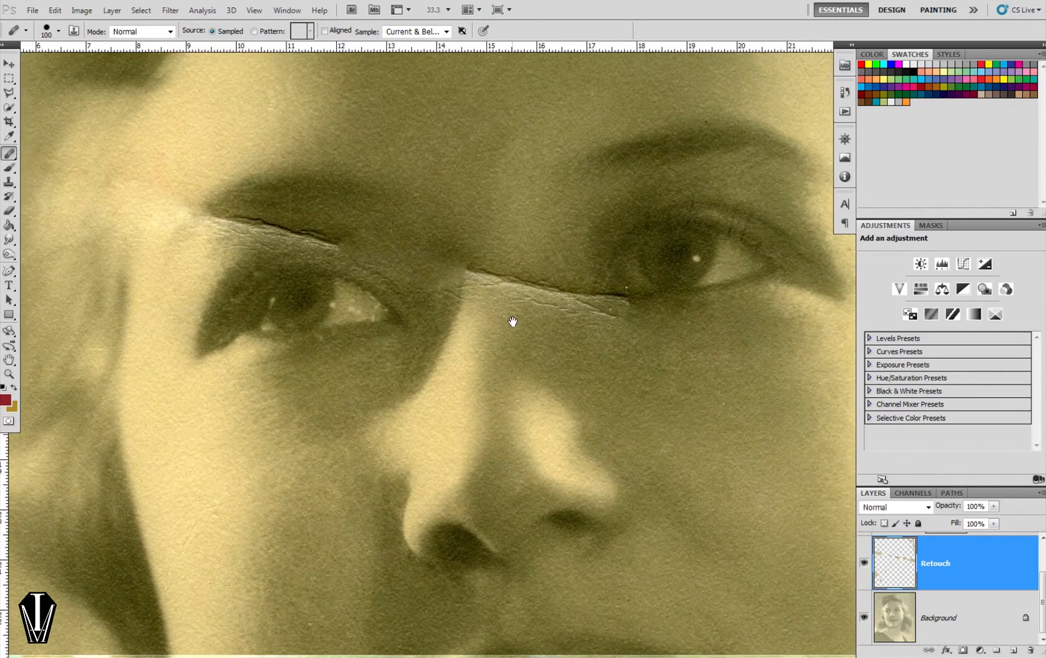
left_click(455, 336, "alt")
left_click_drag(464, 296, 463, 289)
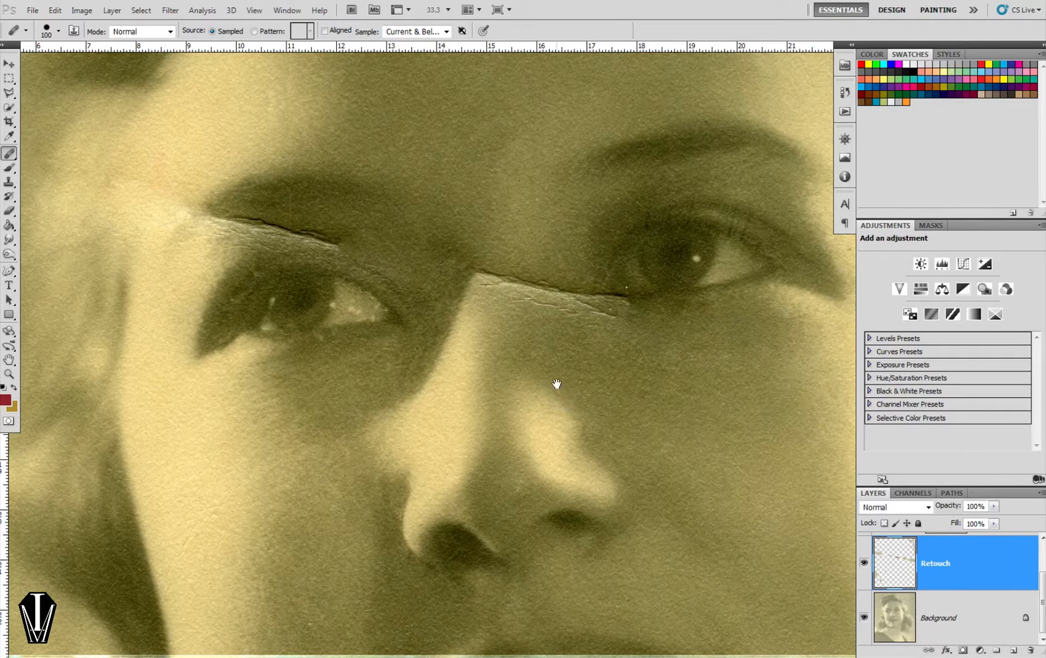
Step: Examine the healed fold and the rest of the portrait at whole-image and closer magnifications
mouse_move(556, 381)
left_mouse_down()
mouse_move(406, 199)
mouse_move(437, 388)
left_mouse_up()
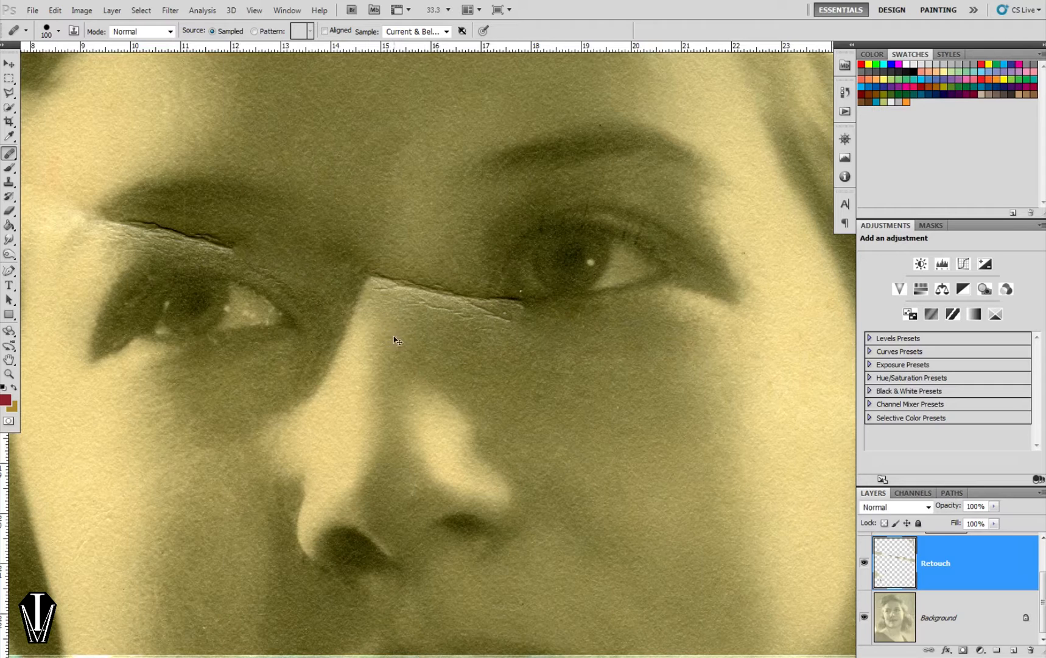
key("ctrl+minus")
key("ctrl+minus")
key("ctrl+minus")
key("ctrl+minus")
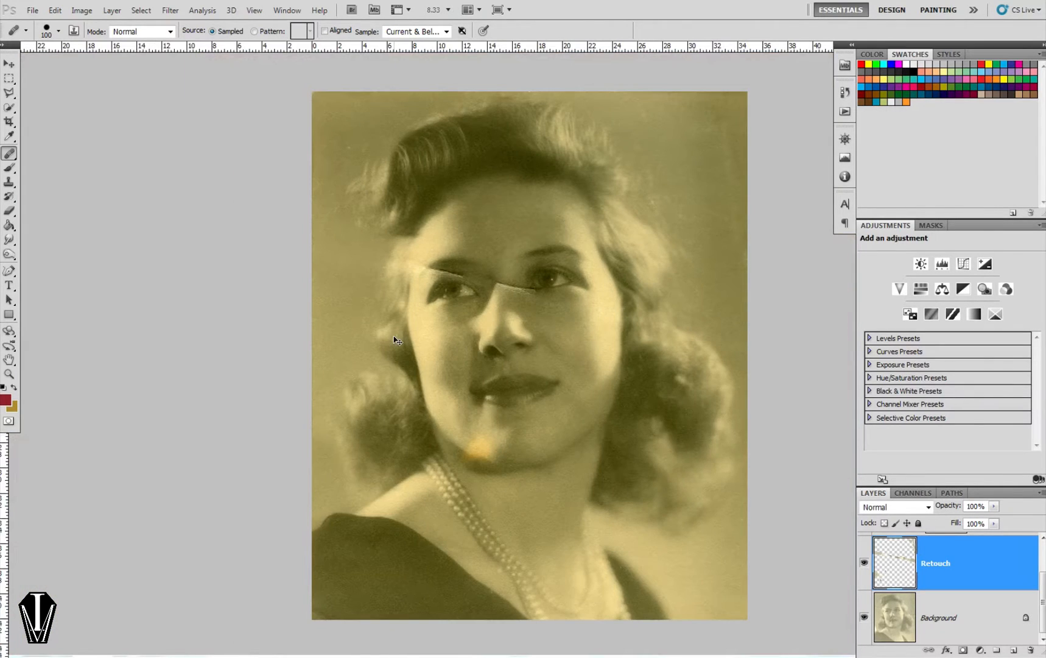
key("ctrl+plus")
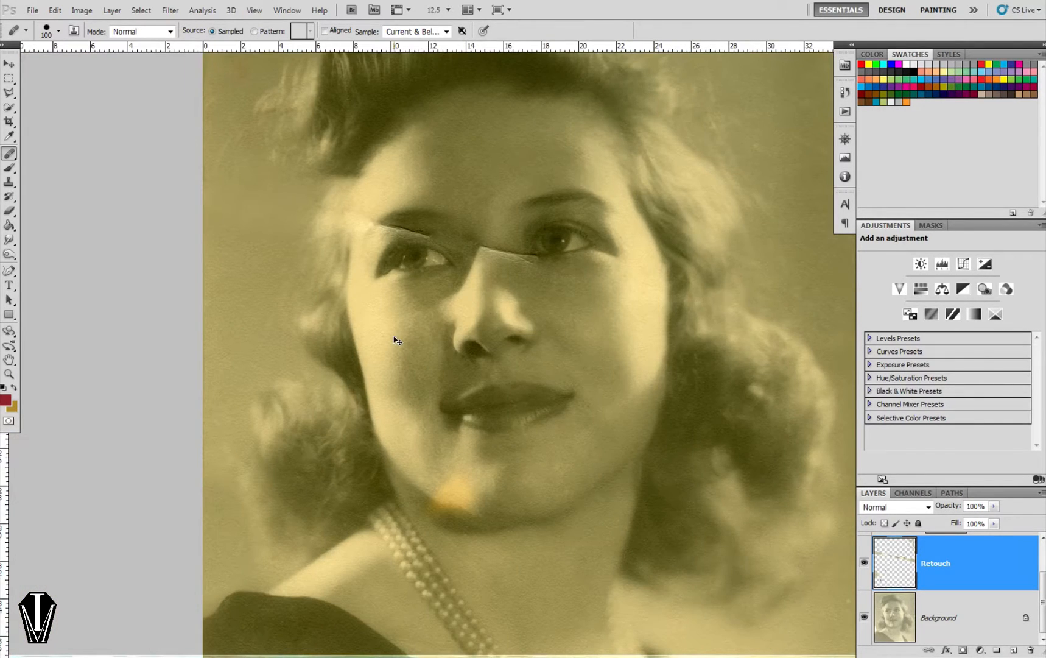
key("ctrl+minus")
key("ctrl+plus")
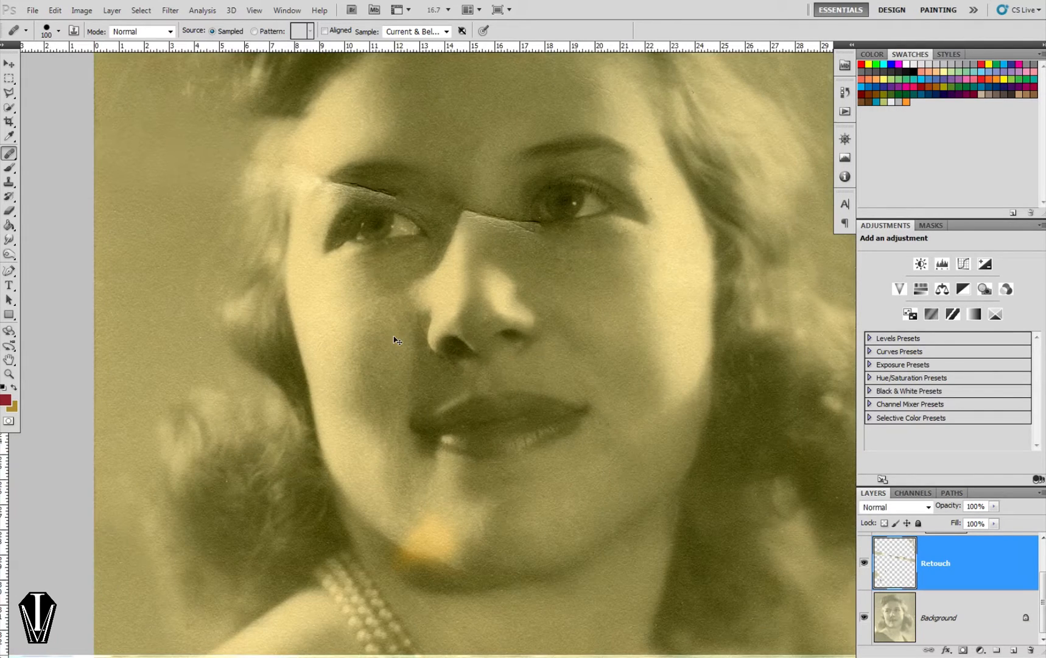
key("ctrl+minus")
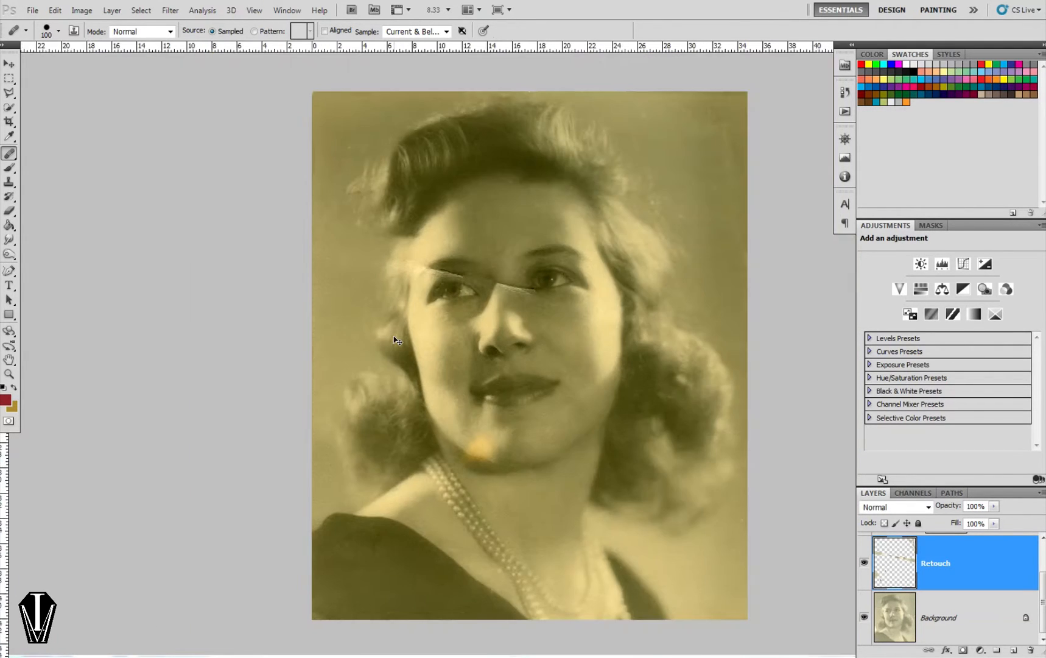
key("ctrl+plus")
key("ctrl+plus")
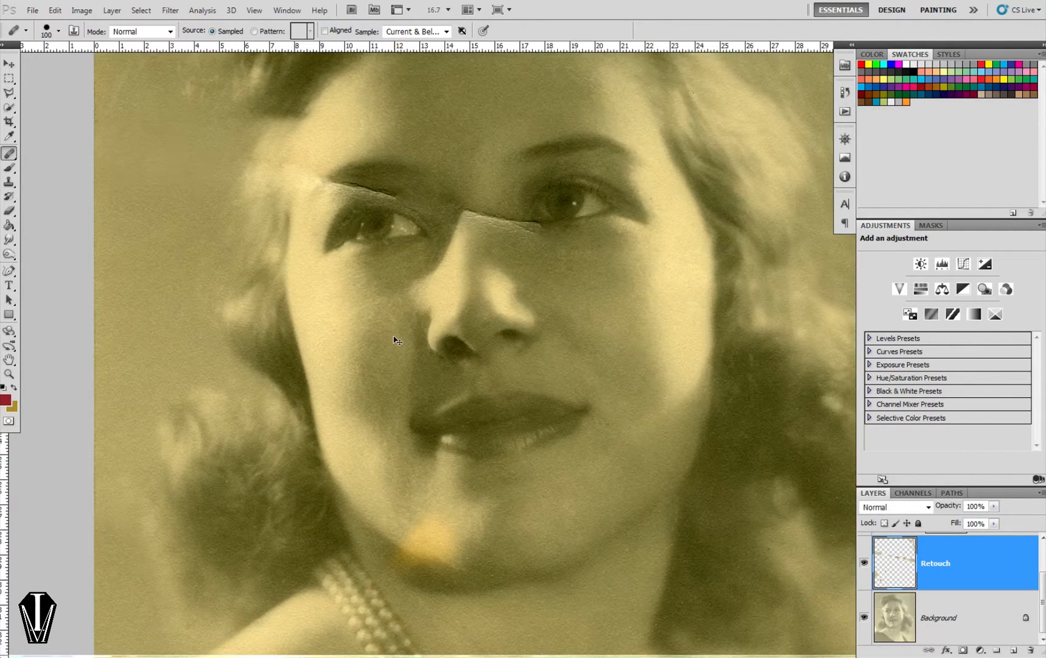
key("ctrl+plus")
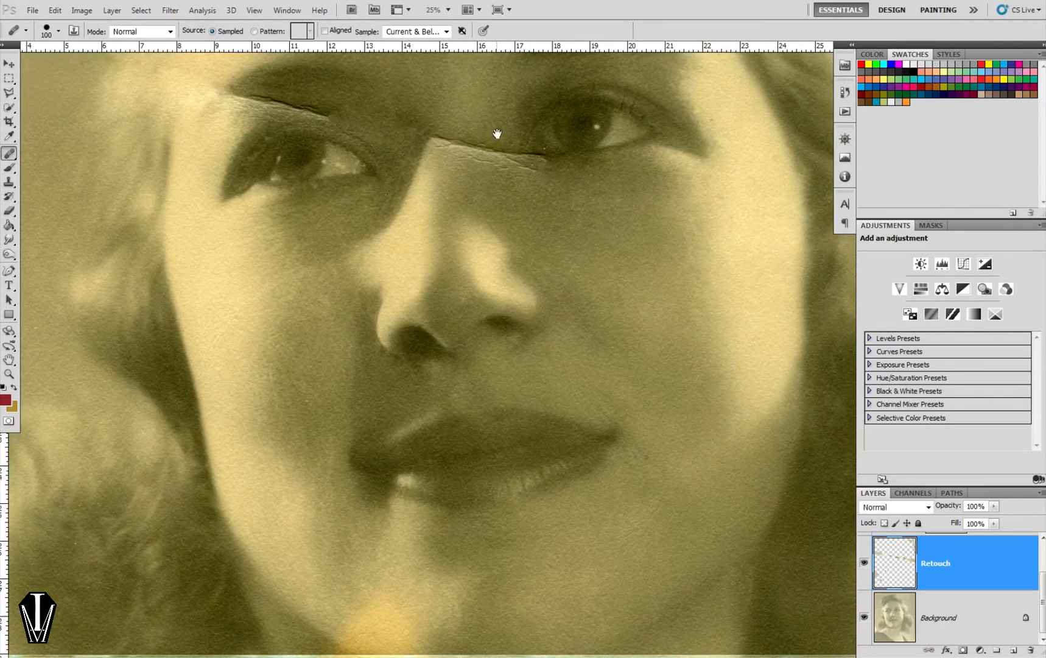
Step: Heal the blemish on the upper forehead with the 100 px Healing Brush, sampling clean forehead skin beside it
left_click_drag(497, 133, 579, 372)
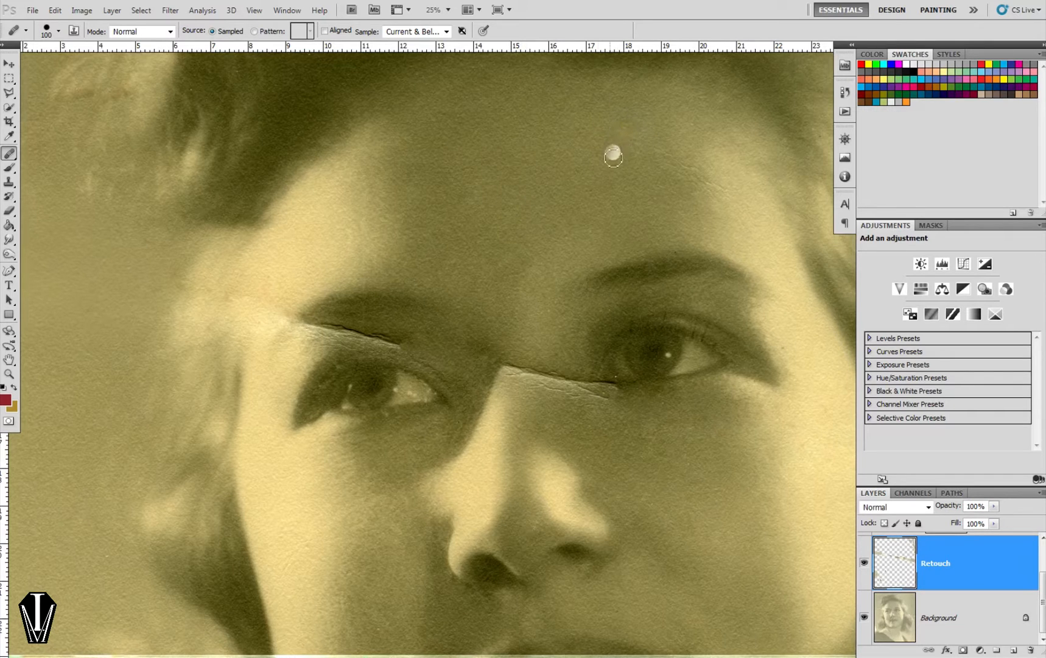
left_click(555, 189, "alt")
left_click_drag(628, 148, 636, 157)
Step: Heal the fold across the nose bridge with a 200 px Healing Brush sampled from the nose ridge, undoing the first attempt and repainting it
left_click_drag(655, 334, 603, 181)
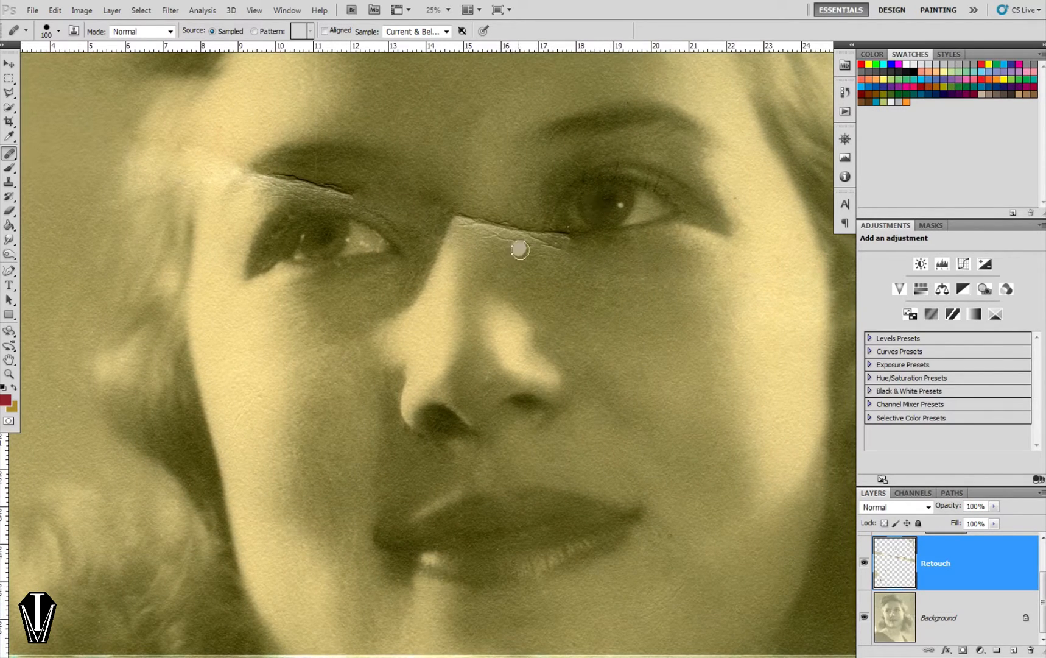
left_click(466, 282, "alt")
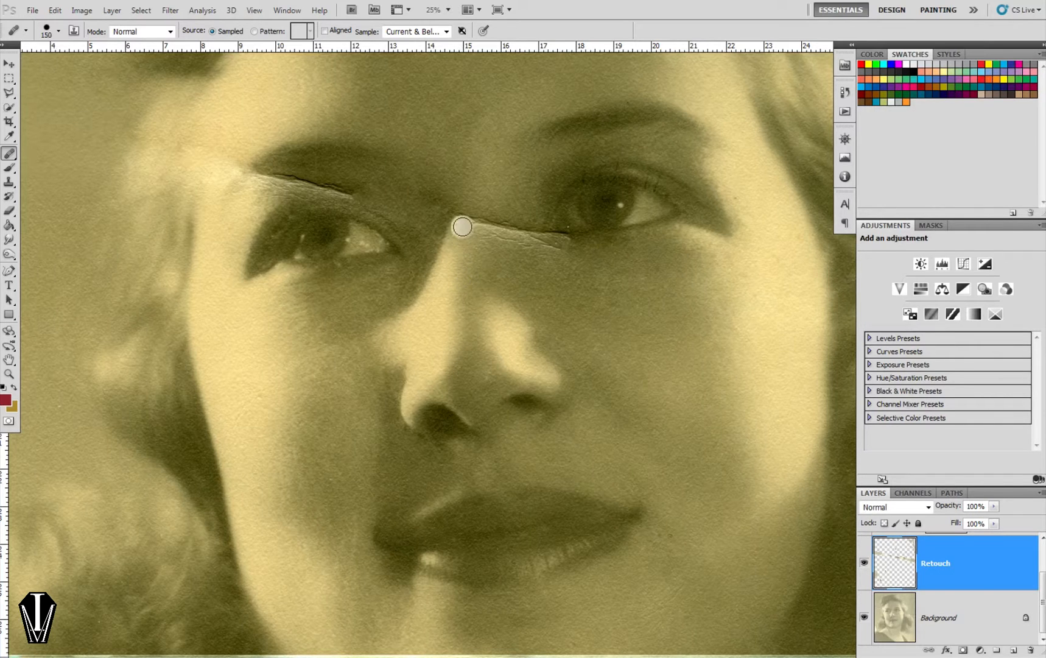
key("bracketright")
key("bracketright")
key("bracketright")
key("bracketright")
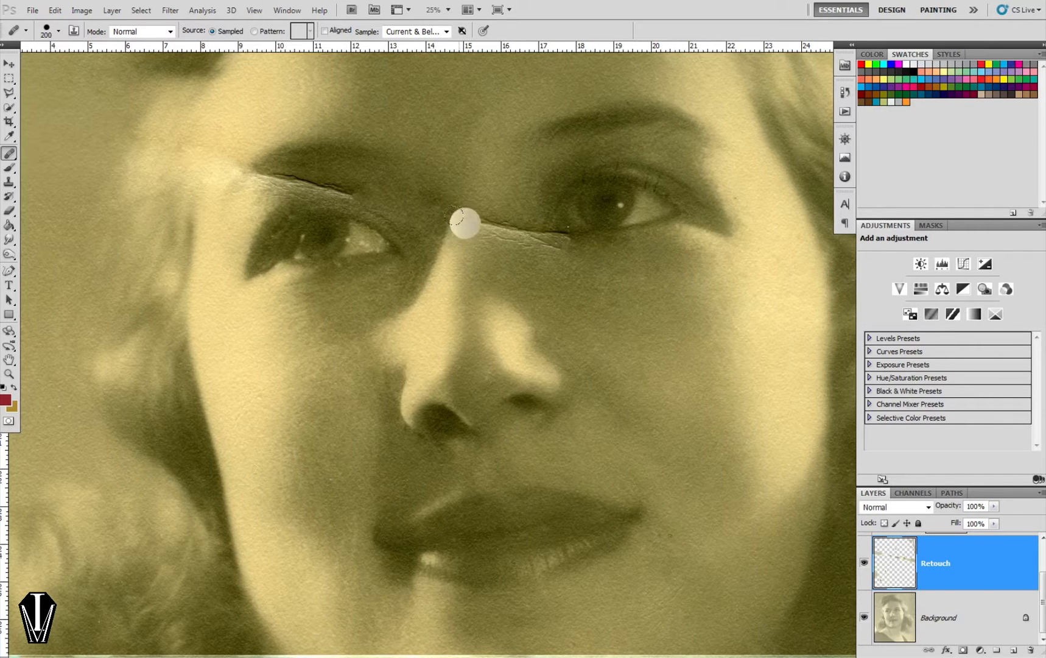
left_click(468, 289, "alt")
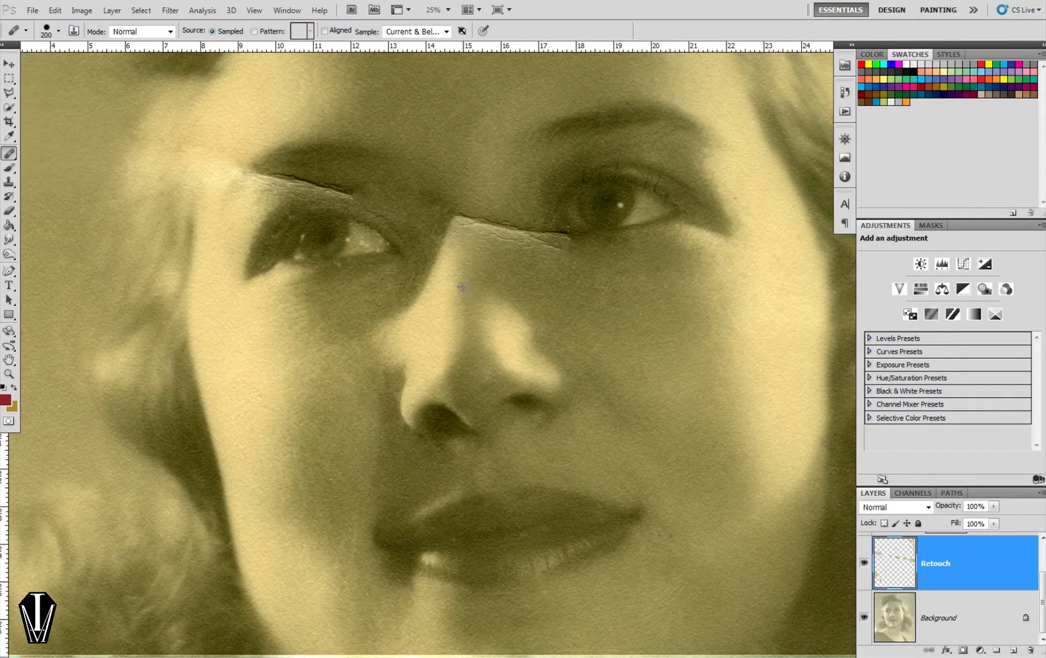
left_click(454, 218)
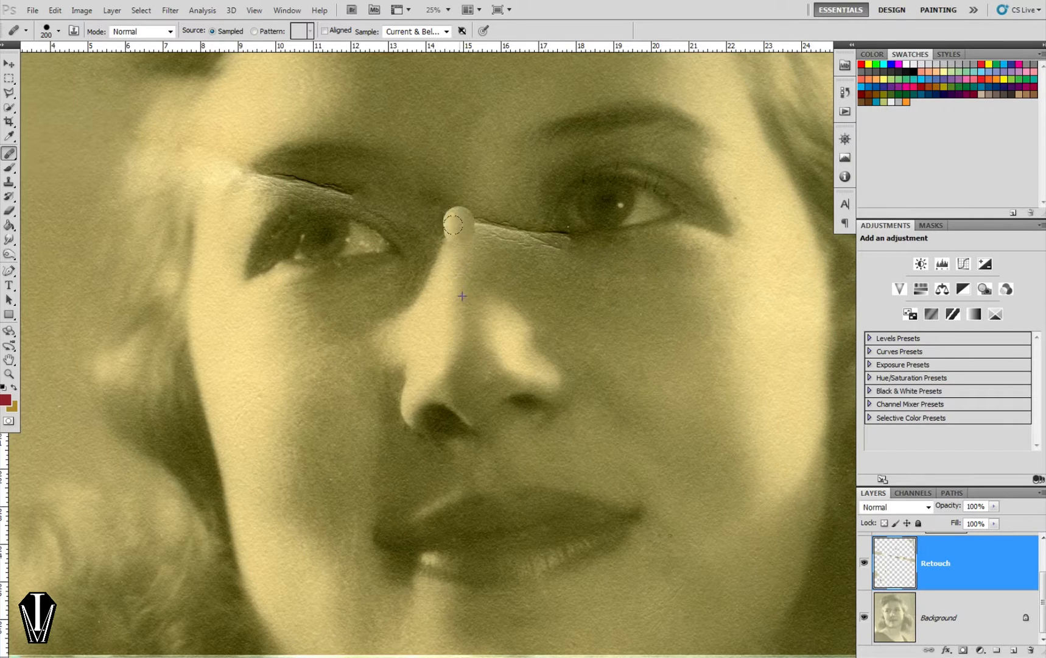
left_click_drag(451, 209, 480, 224)
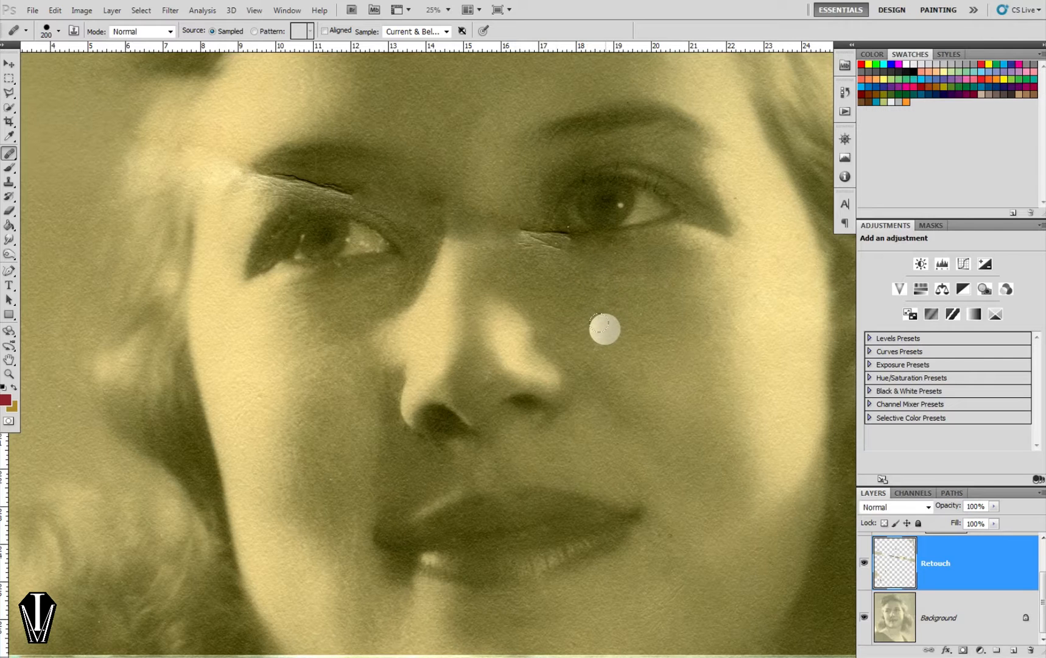
key("ctrl+z")
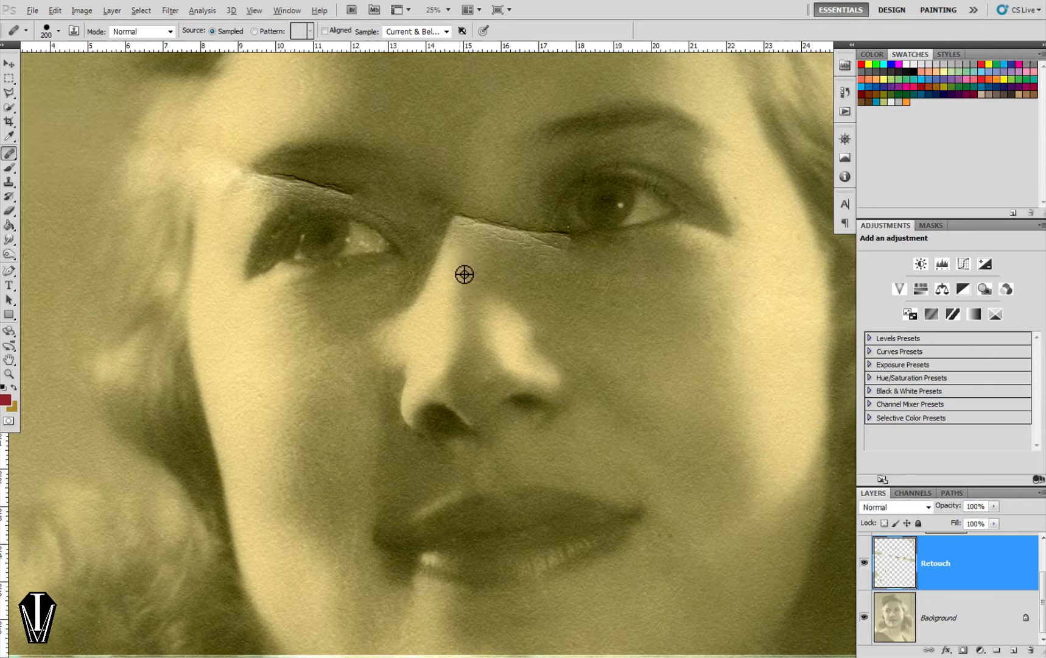
mouse_move(456, 225)
left_mouse_down()
mouse_move(458, 213)
mouse_move(519, 229)
left_mouse_up()
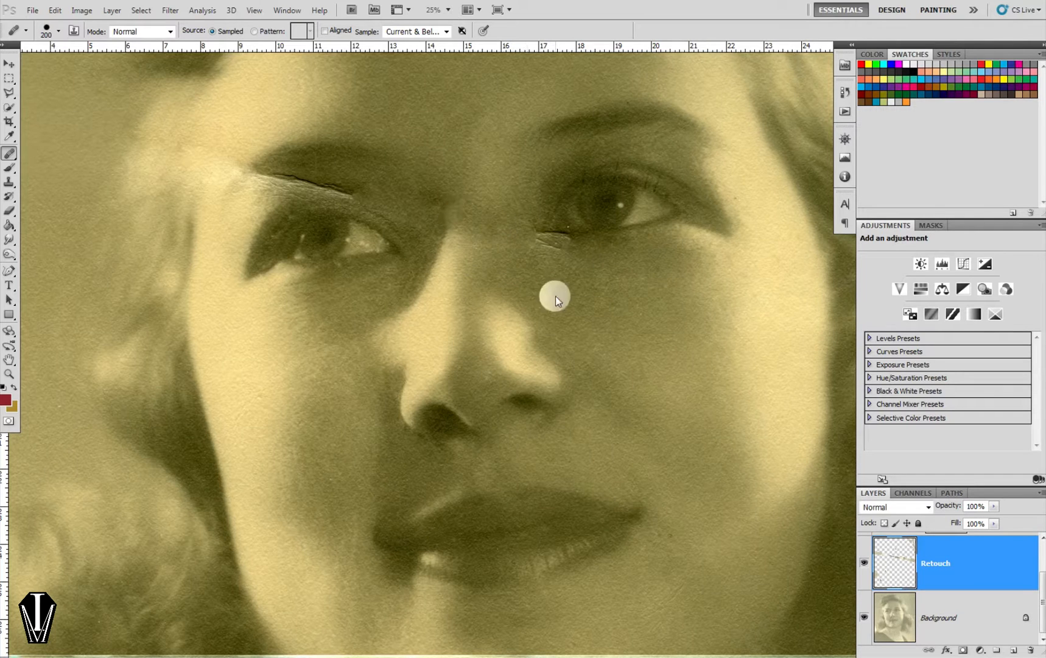
Step: Heal the remaining crease beside the inner corner of the eye with a 100 px Healing Brush, sampling the skin just below
mouse_move(608, 345)
left_mouse_down()
mouse_move(562, 275)
mouse_move(526, 327)
mouse_move(542, 374)
left_mouse_up()
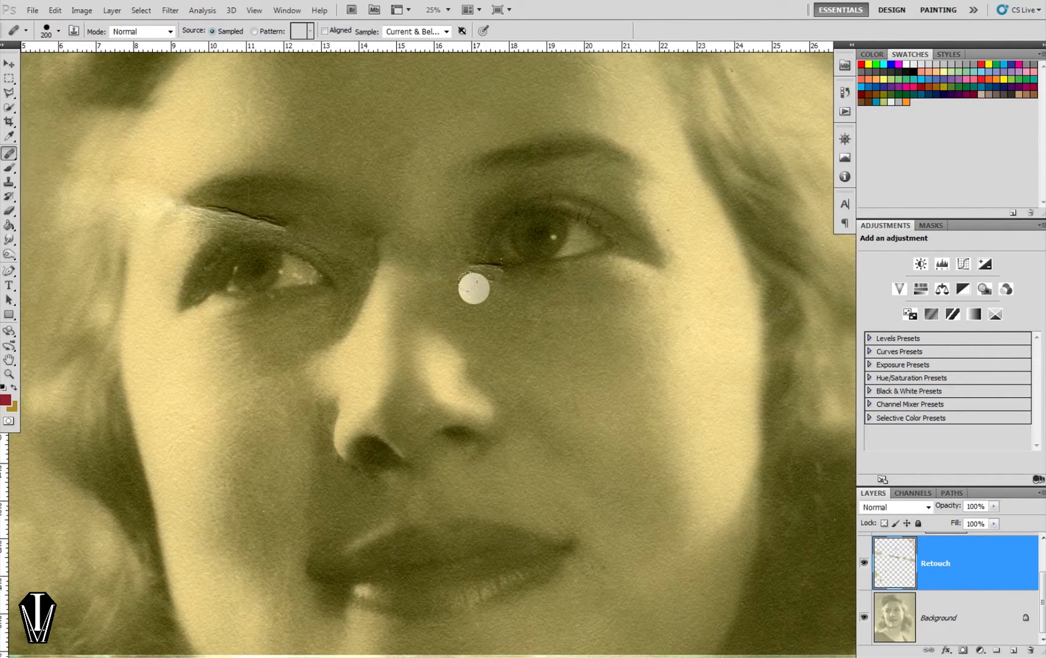
key("bracketleft")
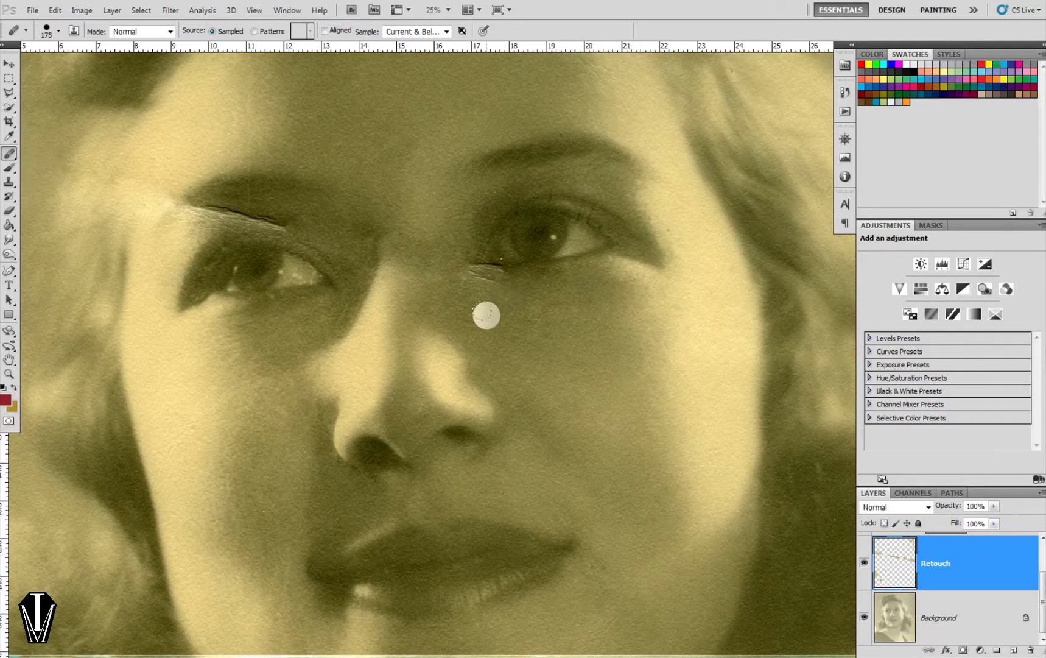
key("bracketleft")
key("bracketleft")
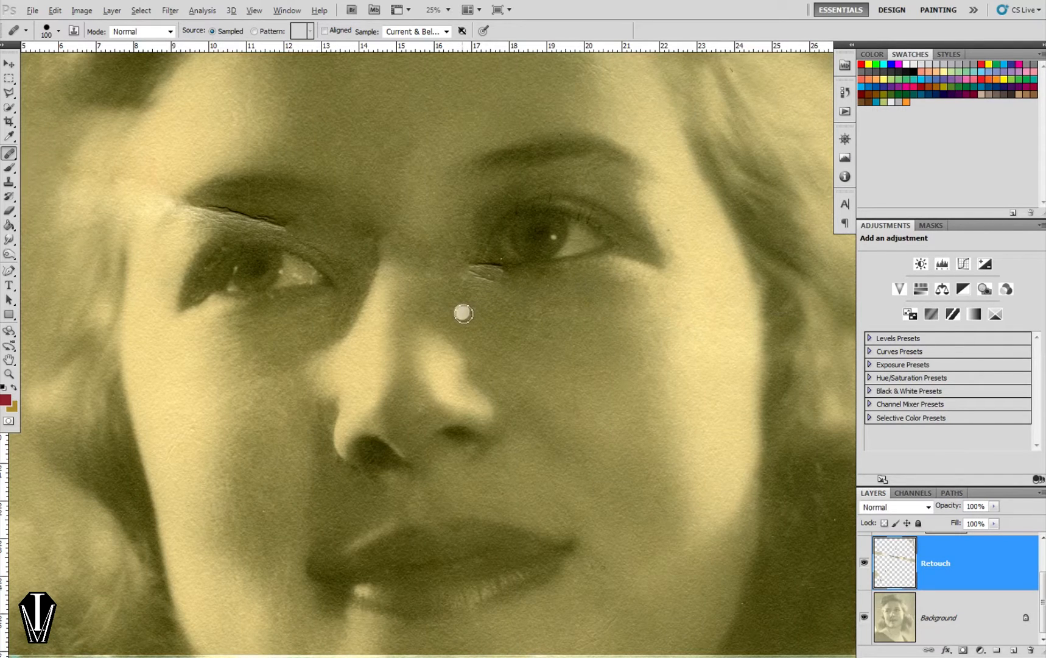
left_click(463, 313, "alt")
left_click_drag(474, 276, 500, 274)
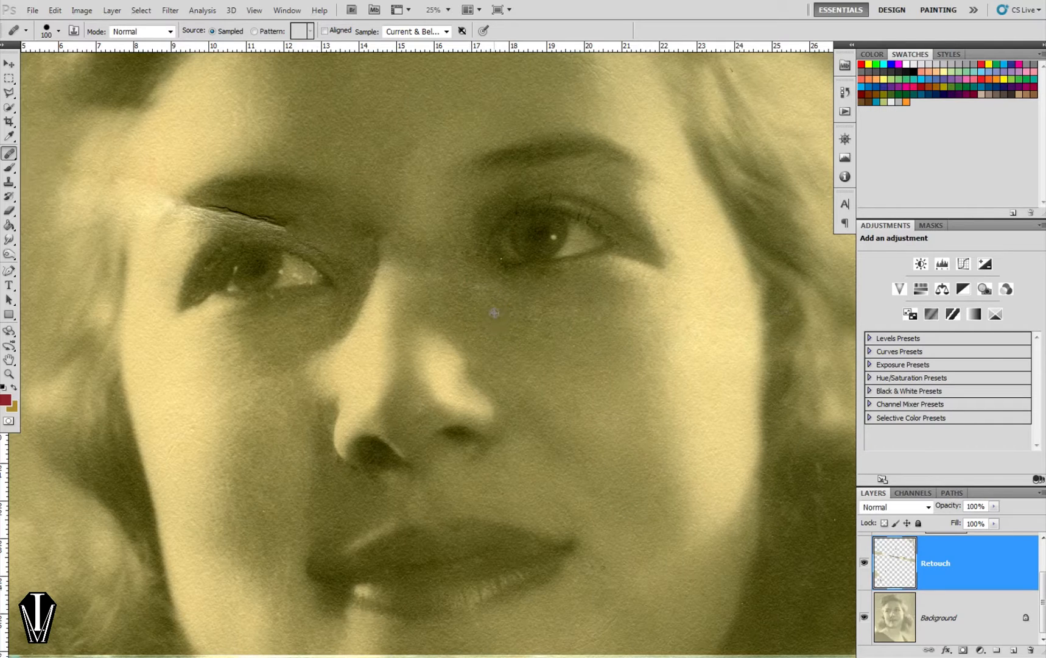
Step: Heal the small marks at the eye's inner corner, reducing the brush to 50 px and sampling the skin beneath
left_click(514, 264, "alt")
left_click_drag(500, 263, 495, 262)
key("ctrl+minus")
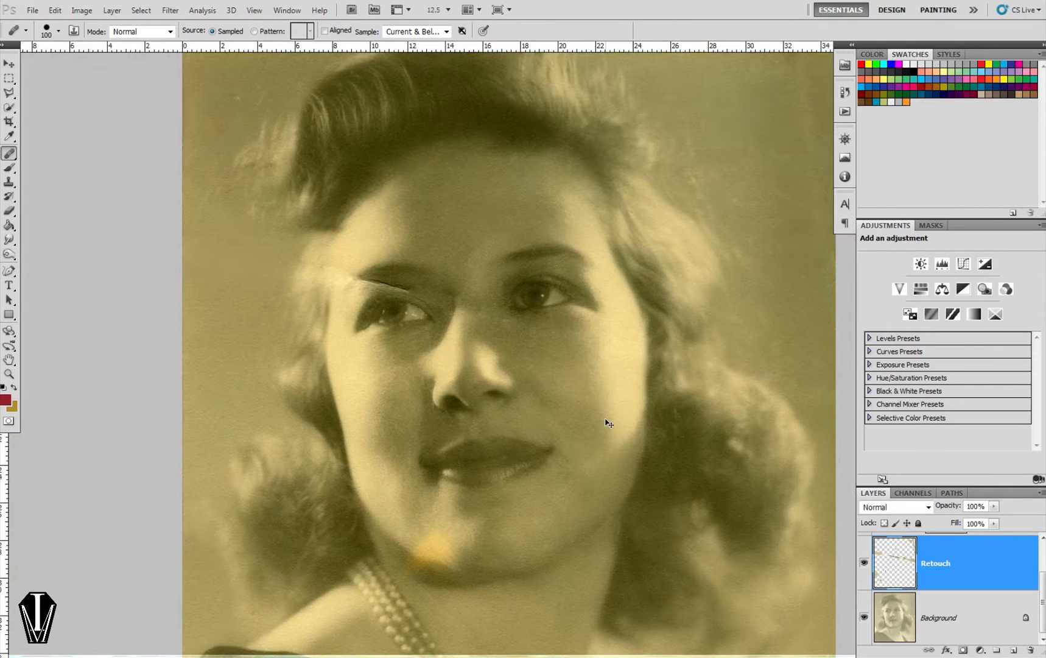
key("ctrl+plus")
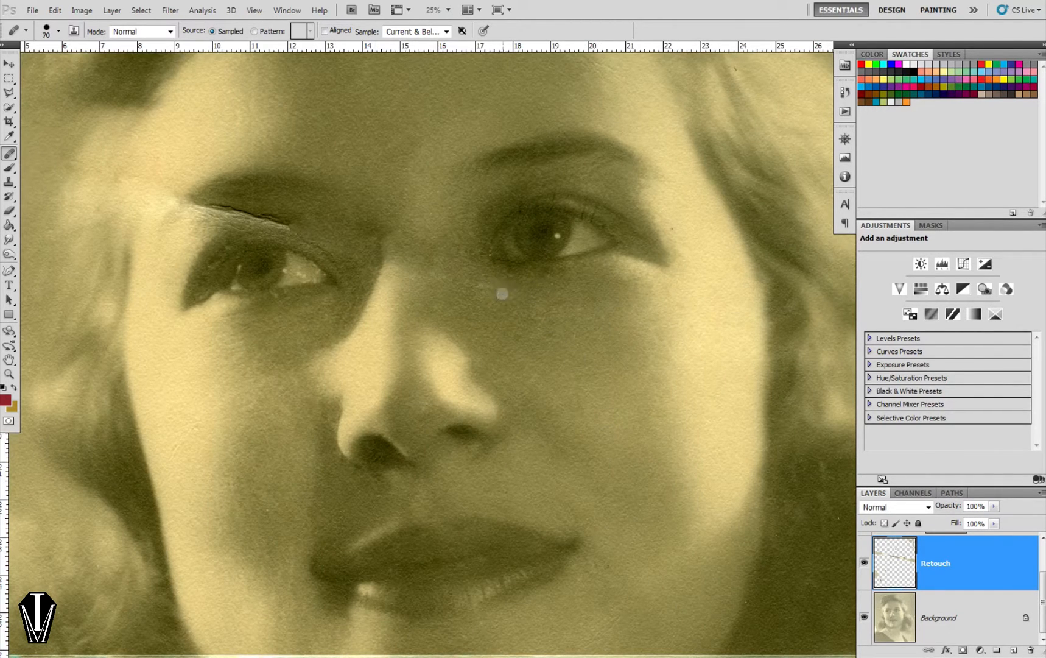
key("bracketleft")
key("bracketleft")
left_click(496, 321, "alt")
left_click_drag(494, 259, 497, 261)
Step: Heal the small blemishes under the same eye and along its lower lid, sampling clean cheek skin
left_click(600, 336, "alt")
left_click(552, 298)
left_click(513, 270)
left_click(535, 268)
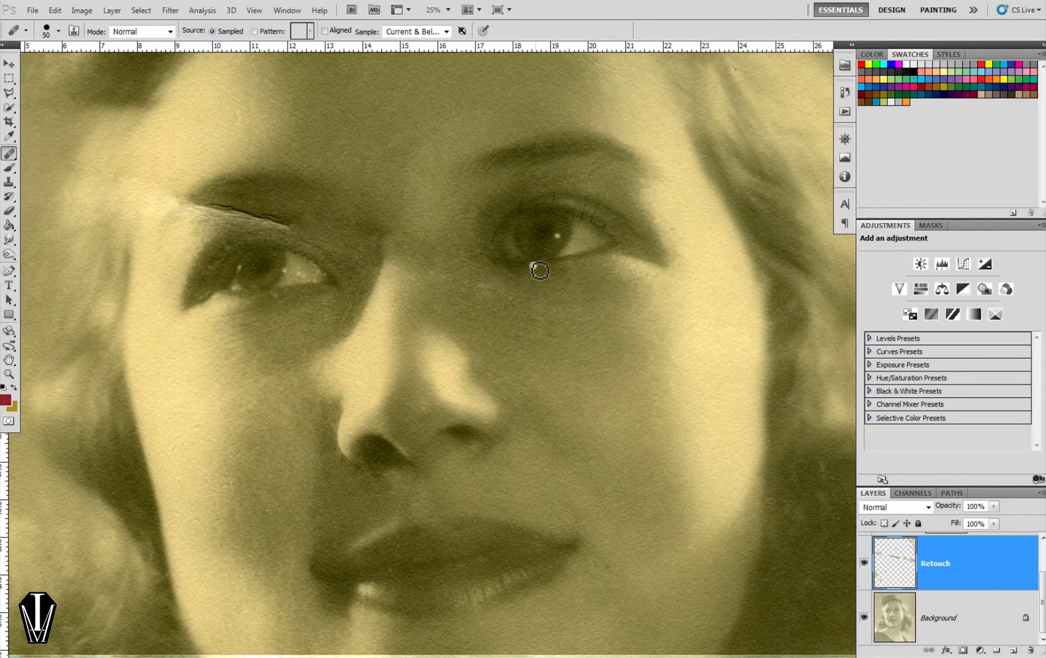
Step: Heal the light specks just below the eye's lower lid and compare the repair with the Retouch layer hidden and shown
left_click(503, 265)
left_click(534, 278)
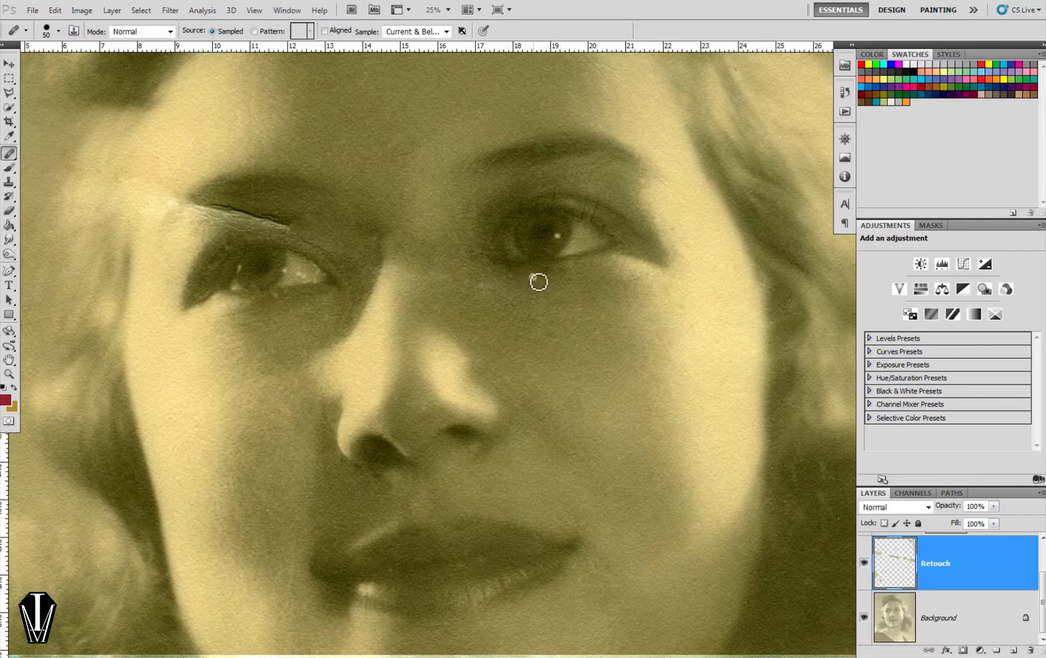
left_click(864, 563)
left_click(864, 563)
left_click(864, 563)
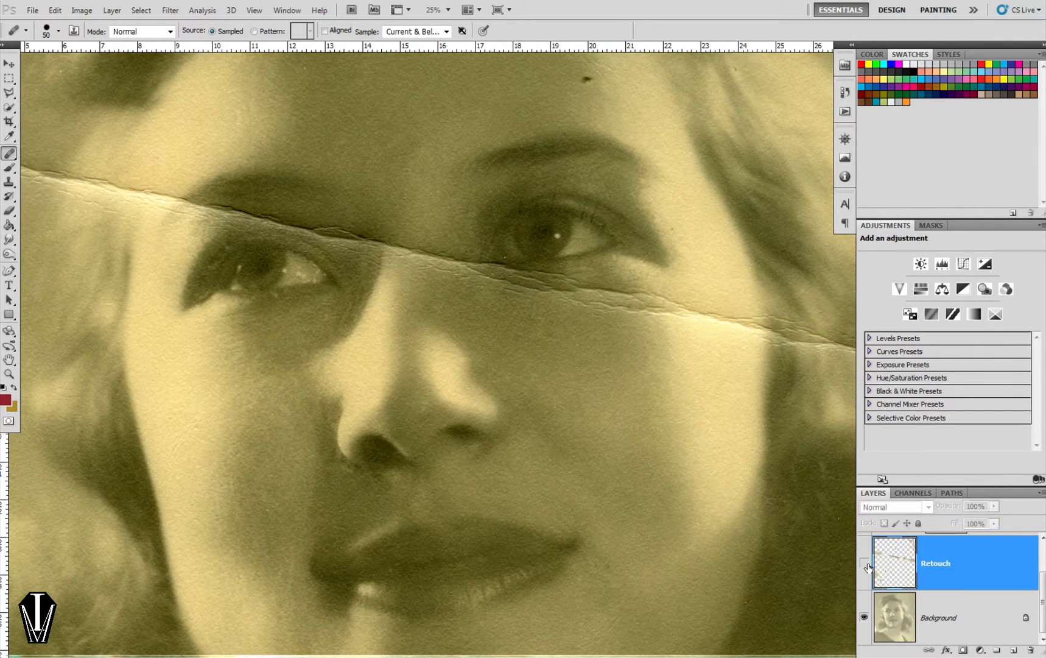
left_click(864, 563)
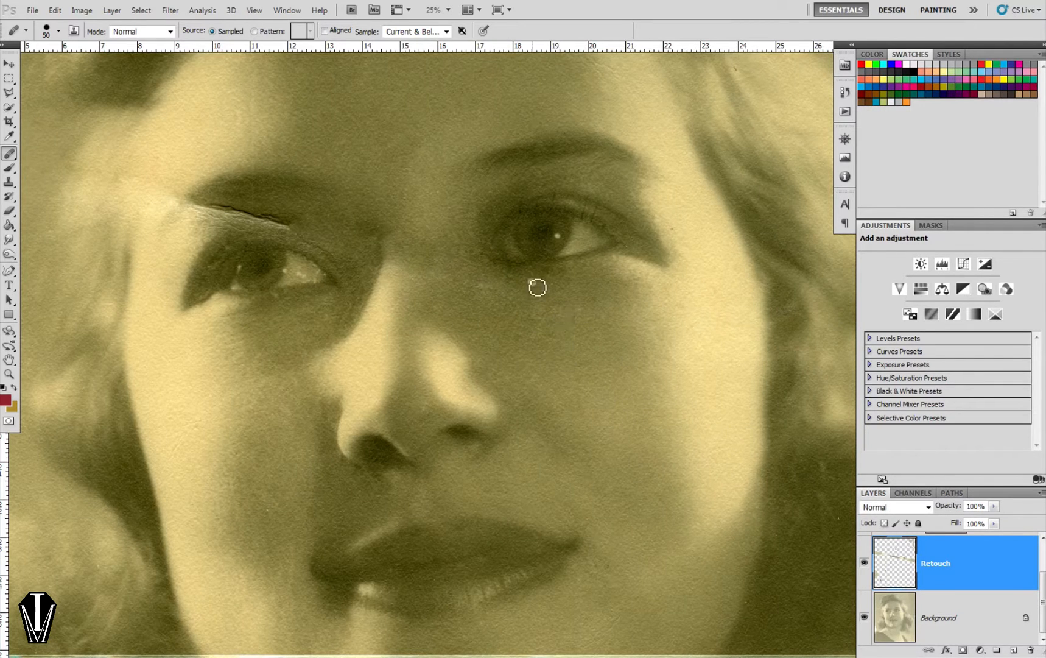
Step: Heal the remaining marks in the skin under the same eye, enlarging the Healing Brush to 100 px and sampling the cheek below
left_click_drag(531, 274, 496, 295)
left_click(465, 338, "alt")
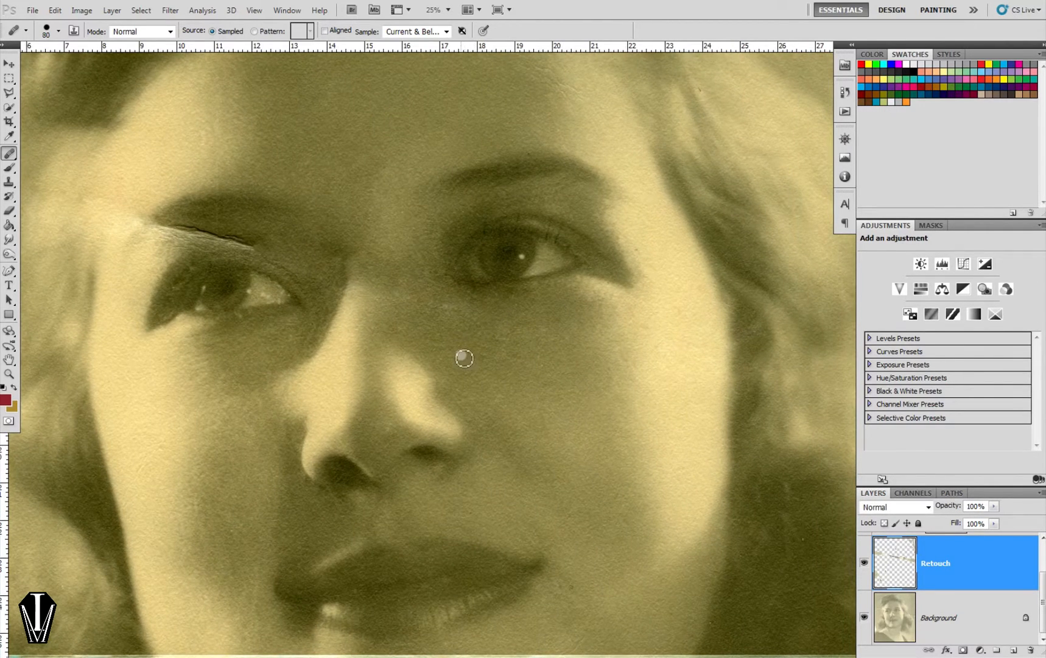
left_click(457, 355, "alt")
left_click_drag(446, 307, 432, 305)
left_click_drag(423, 306, 461, 322)
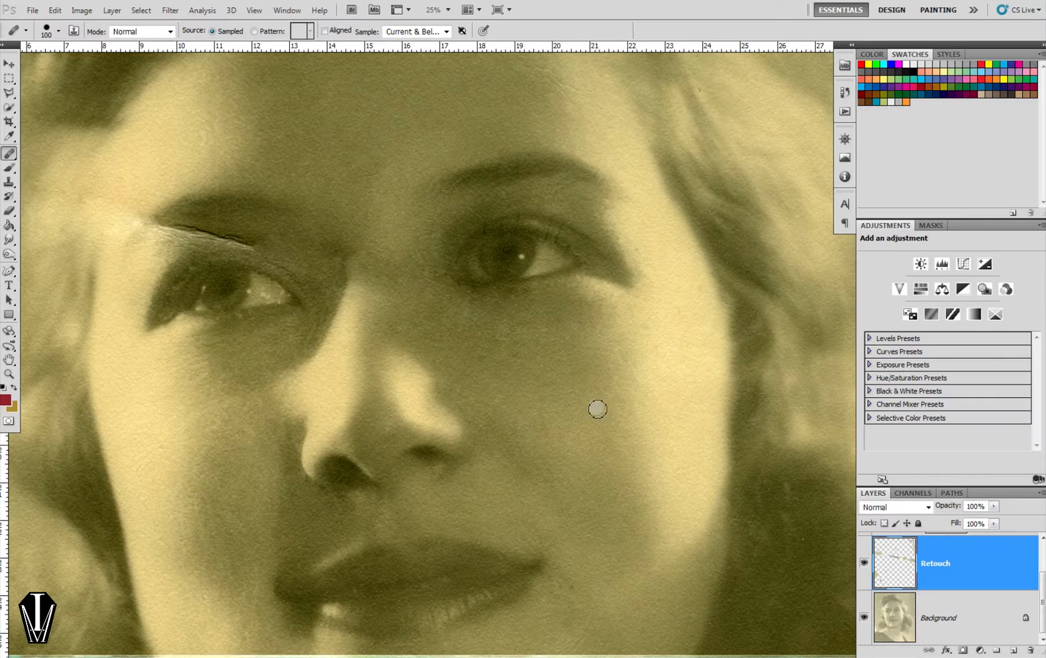
left_click_drag(548, 275, 535, 282)
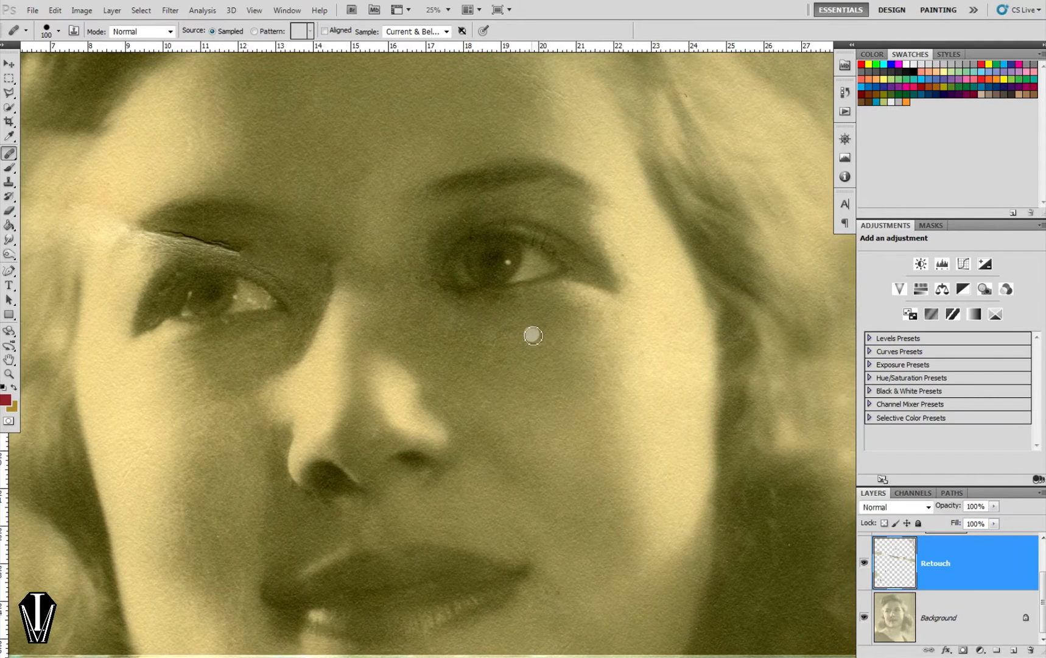
Step: Clone cheek skin over the lower lid near the eye's inner corner with a 200 px Clone Stamp at 20% opacity
key("s")
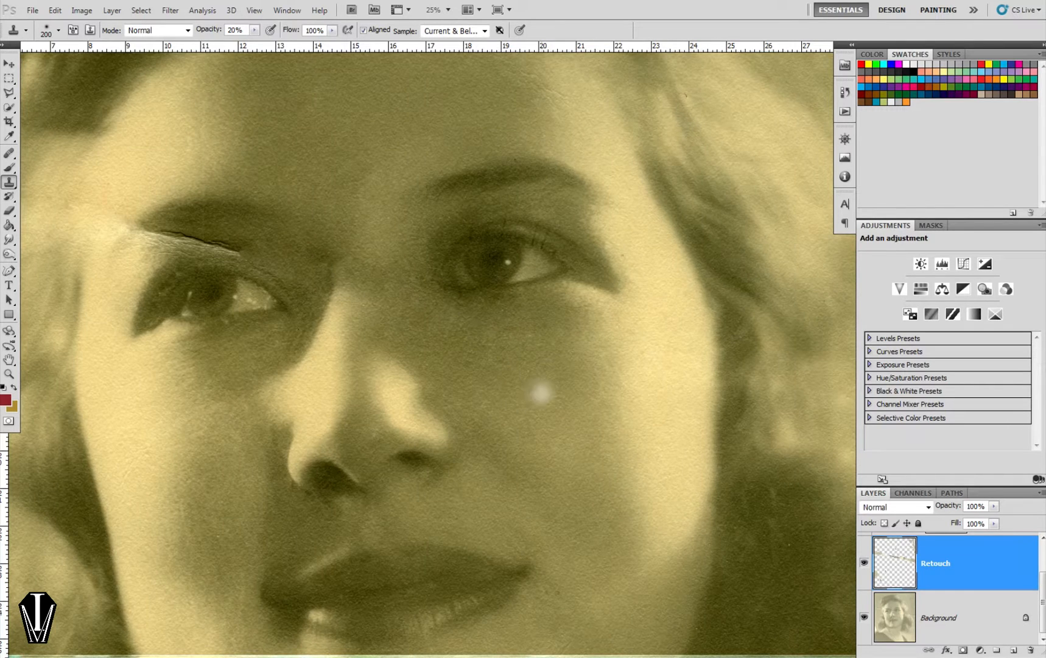
left_click(546, 398, "alt")
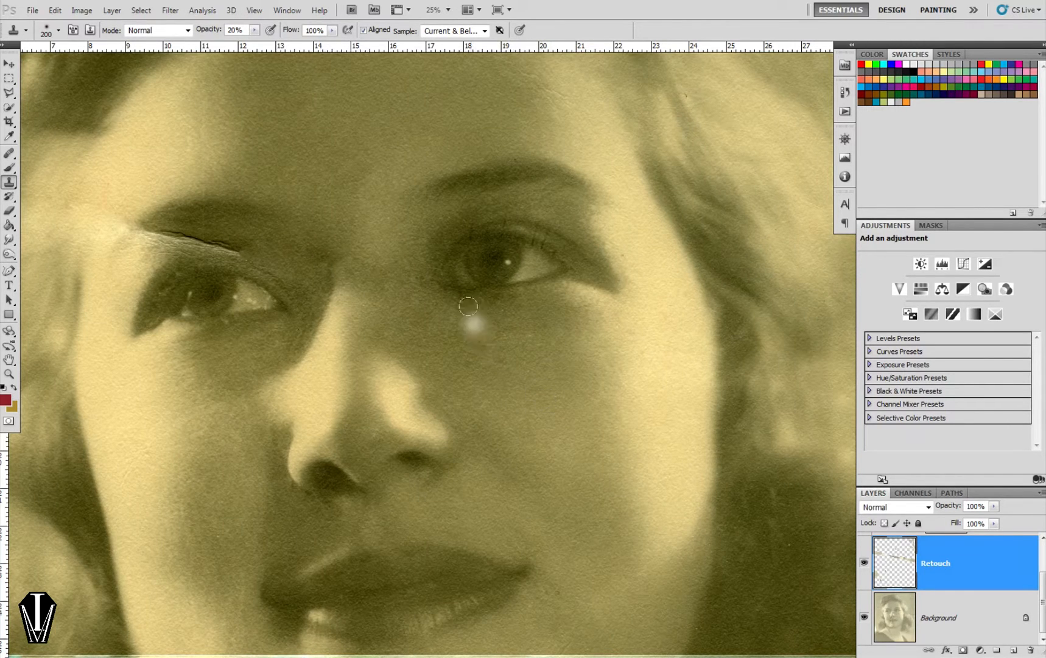
mouse_move(467, 288)
left_mouse_down()
mouse_move(428, 283)
mouse_move(461, 294)
left_mouse_up()
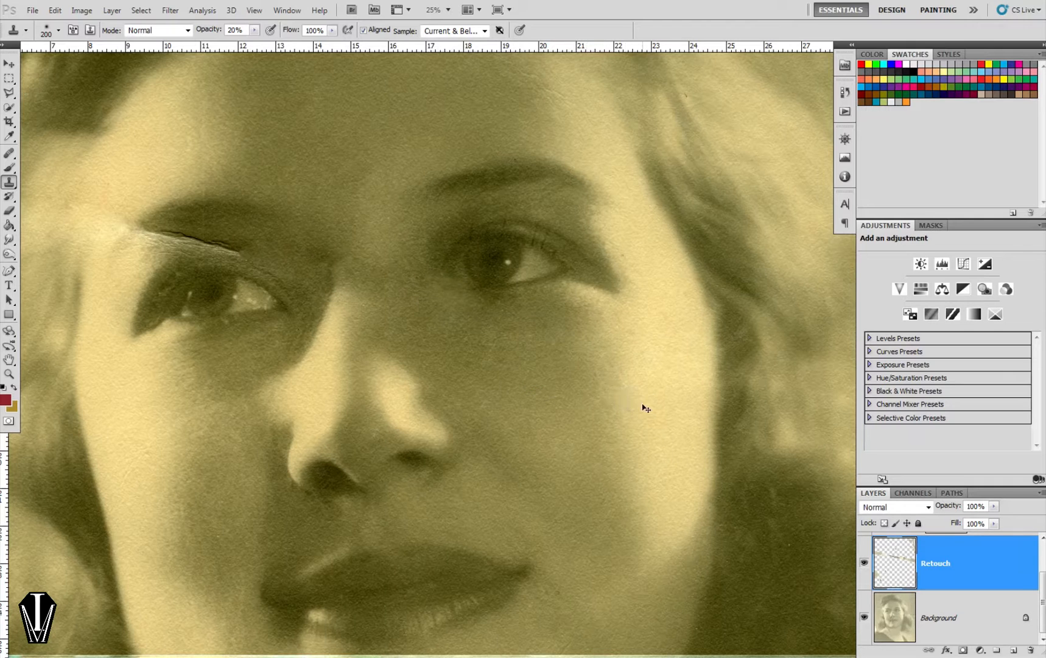
Step: Inspect the repaired face at overview and close-up, comparing it with the Retouch layer hidden and shown
key("ctrl+minus")
key("ctrl+plus")
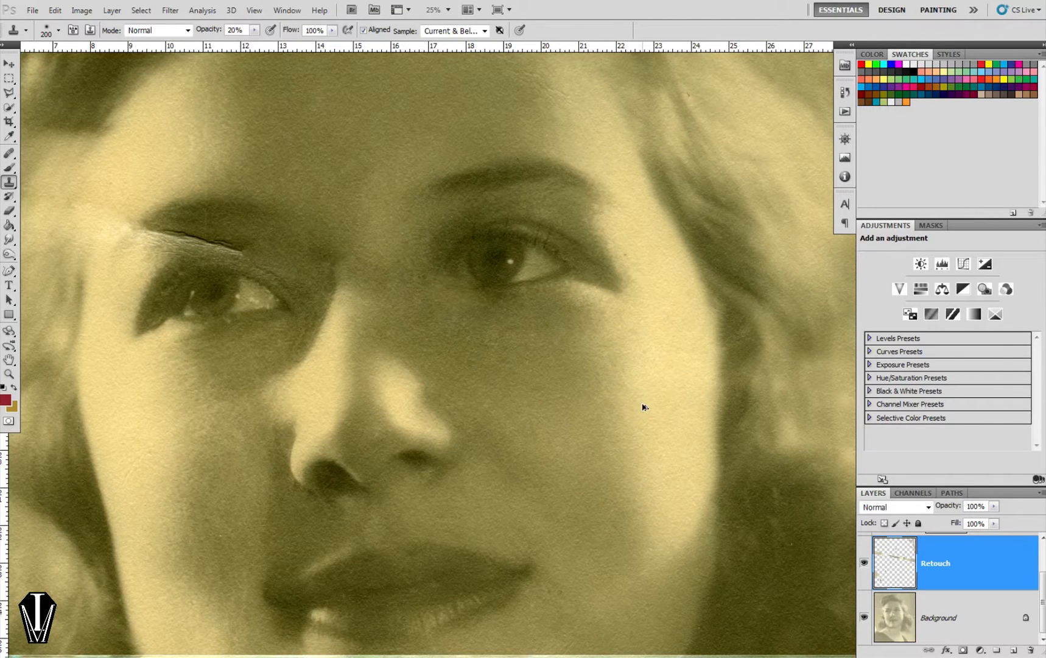
key("ctrl+minus")
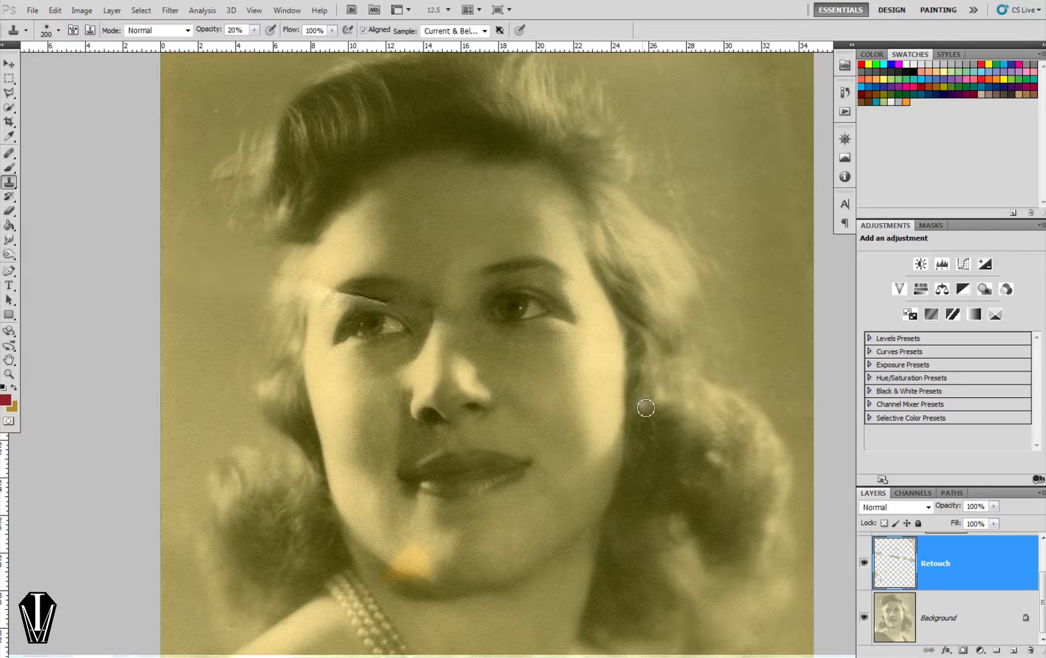
key("h")
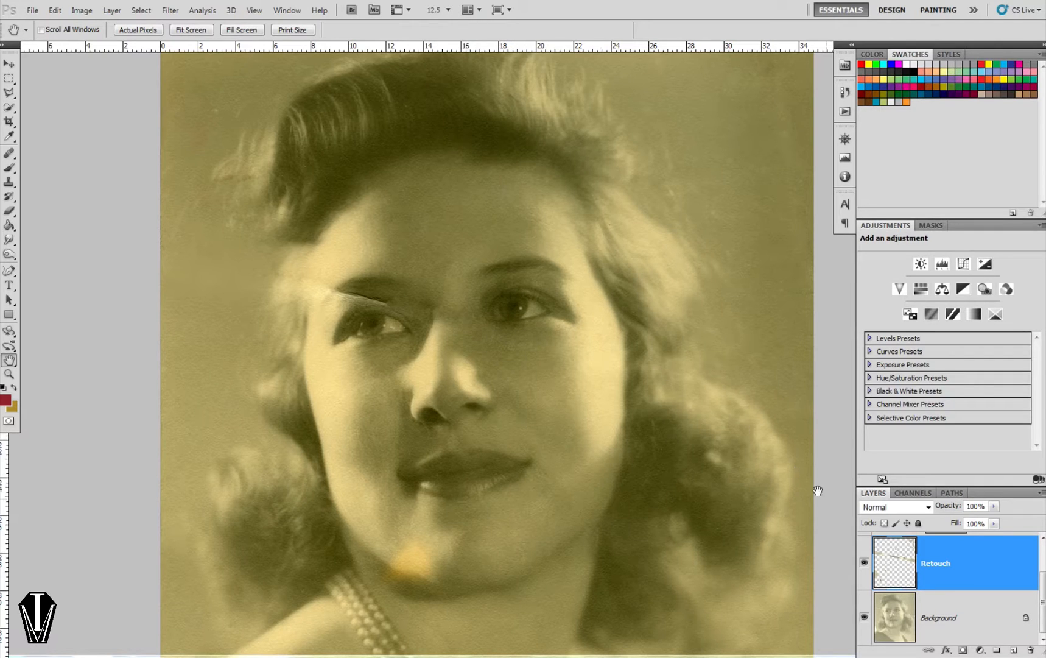
left_click(865, 565)
left_click(865, 565)
left_click(864, 565)
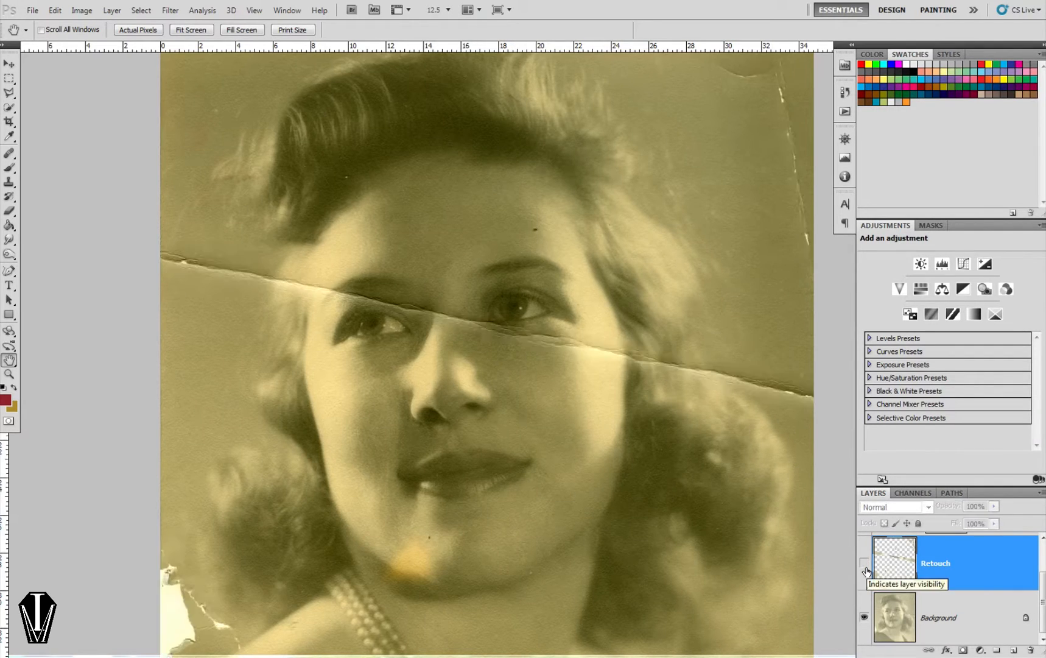
left_click(864, 564)
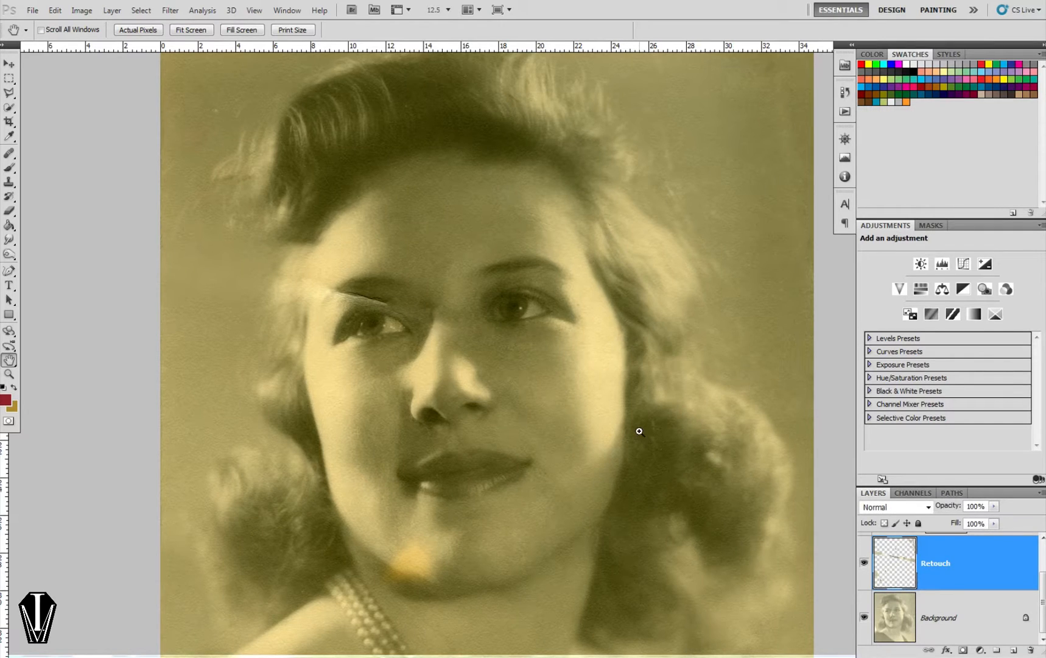
key("ctrl+plus")
key("ctrl+plus")
key("ctrl+plus")
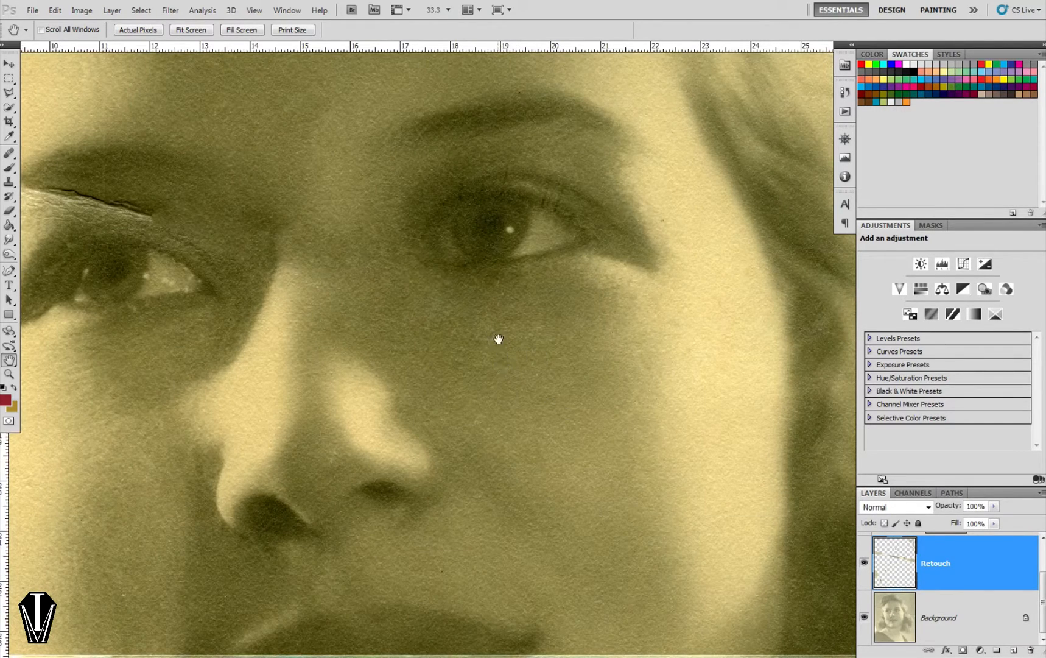
left_click(864, 567)
left_click(864, 566)
left_click(863, 566)
left_click(864, 566)
Step: Heal the uneven skin band under the eye with a 200 px Healing Brush sampled from the cheek below
key("j")
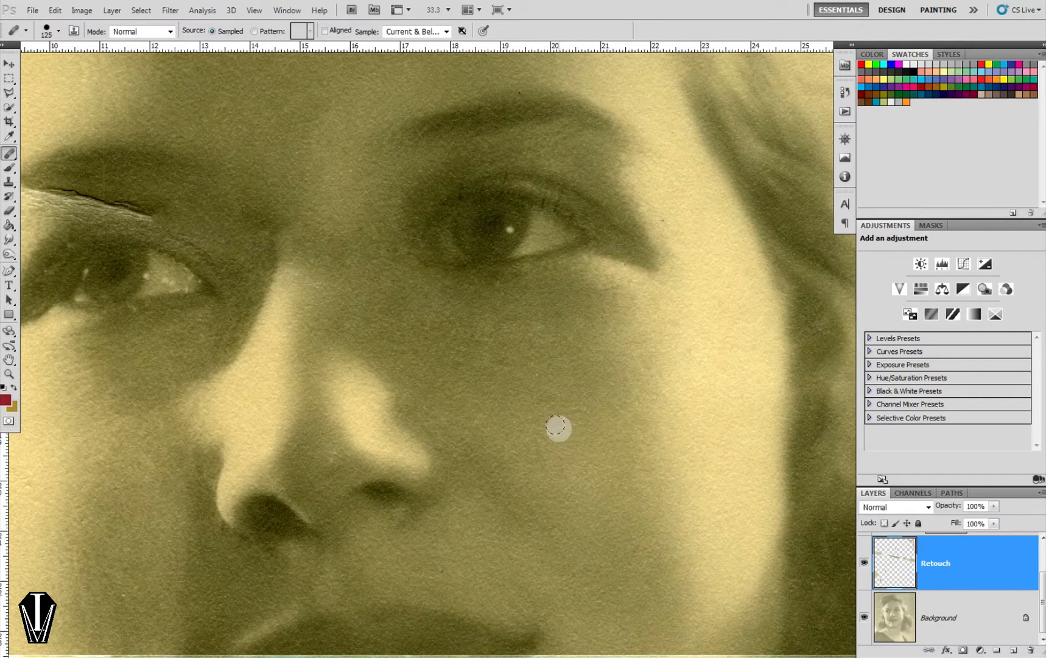
key("bracketright")
key("bracketright")
key("bracketright")
key("bracketright")
left_click(595, 459, "alt")
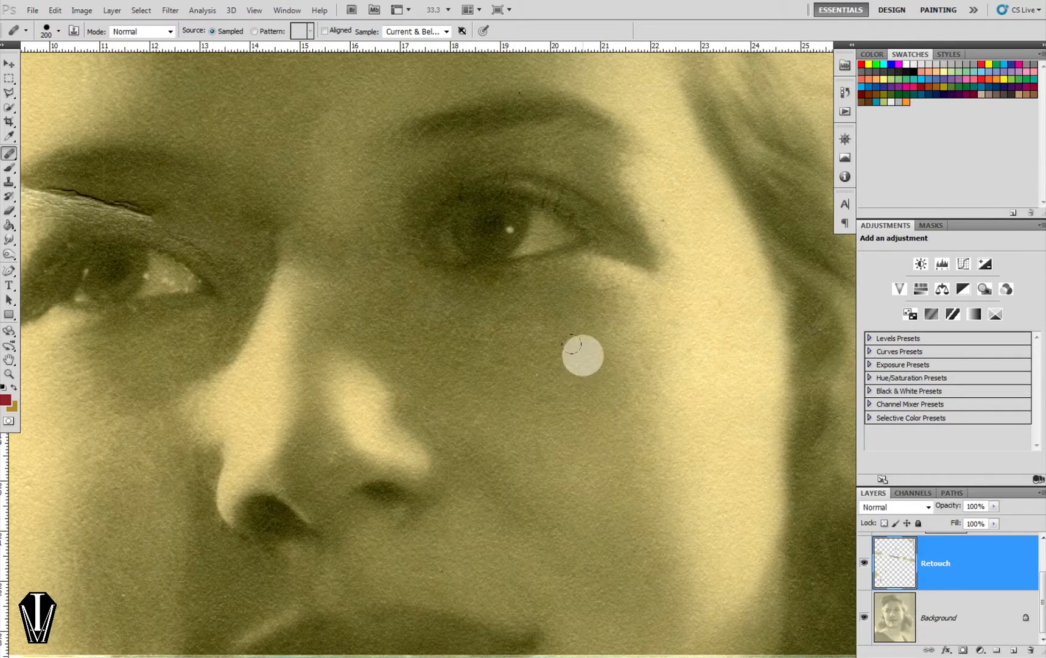
left_click_drag(581, 346, 447, 314)
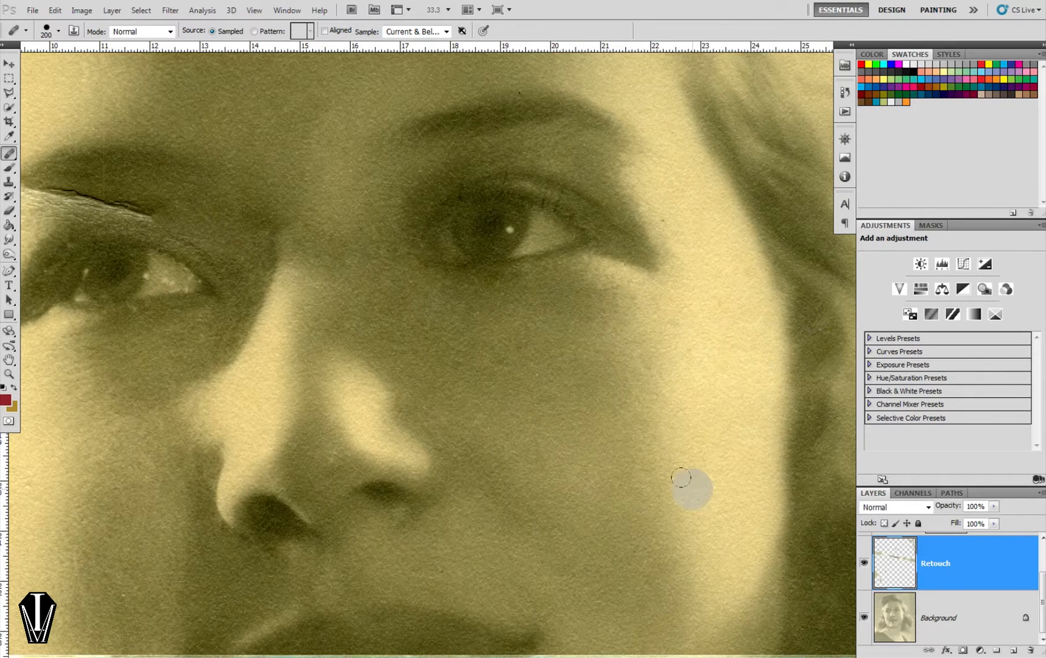
Step: Heal the remaining blotch beneath the same eye with skin sampled from the brightly lit outer cheek, and check the overall face
key("ctrl+minus")
key("ctrl+minus")
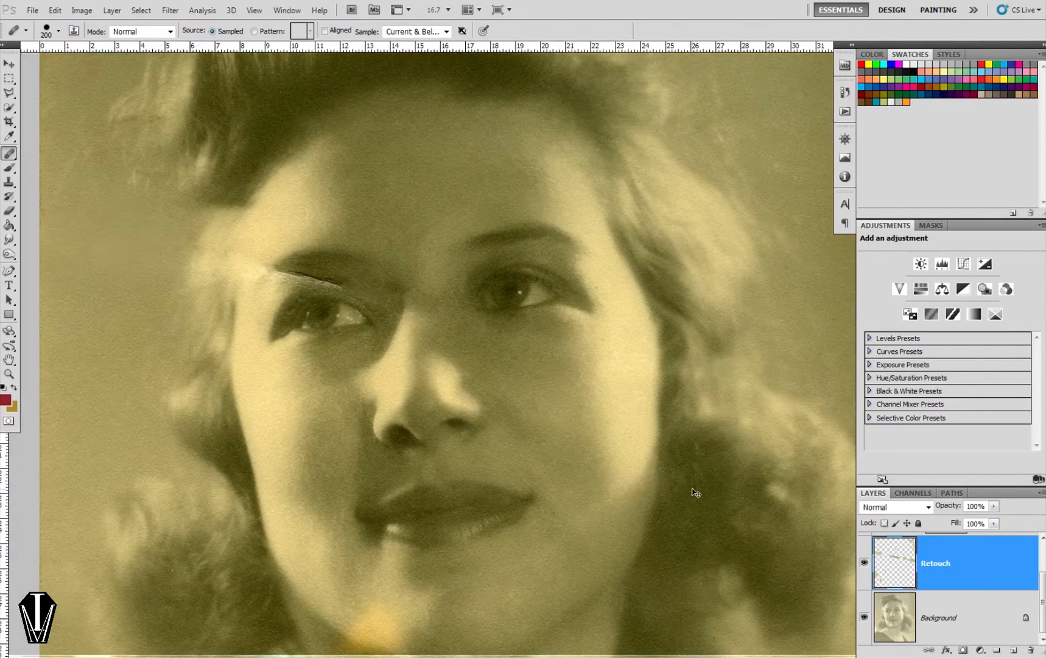
key("ctrl+plus")
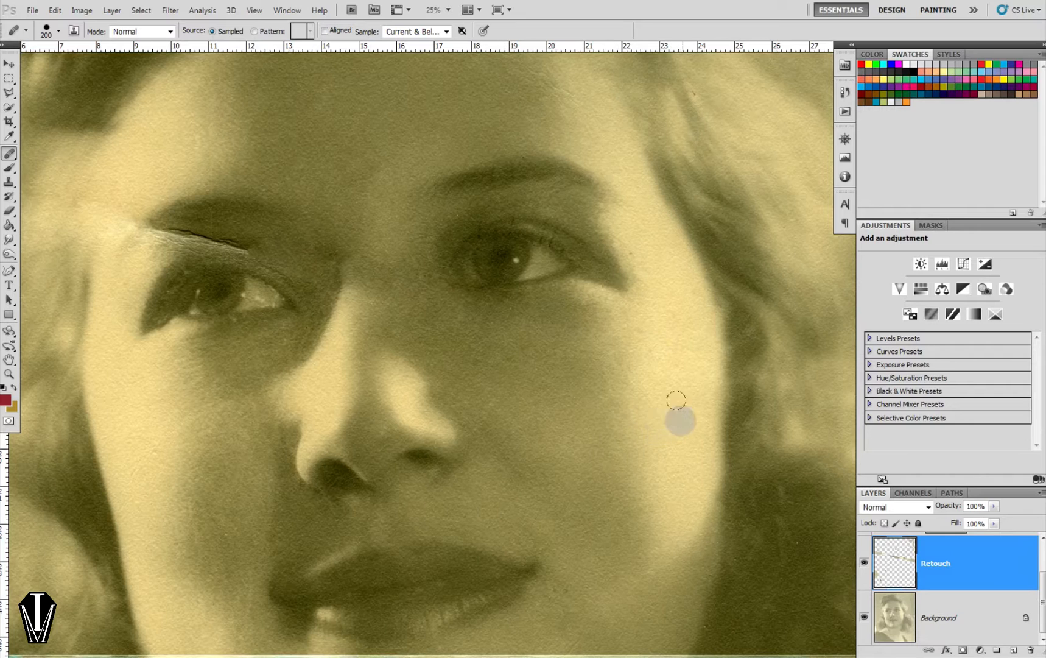
left_click(688, 421, "alt")
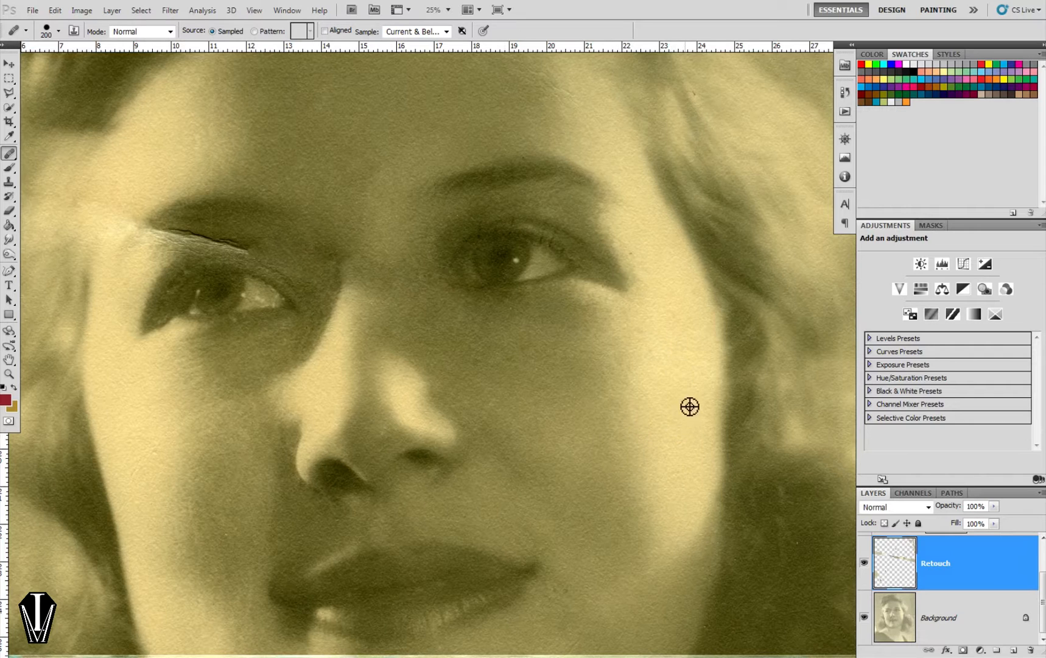
mouse_move(505, 346)
left_mouse_down()
mouse_move(469, 346)
mouse_move(466, 335)
mouse_move(504, 343)
left_mouse_up()
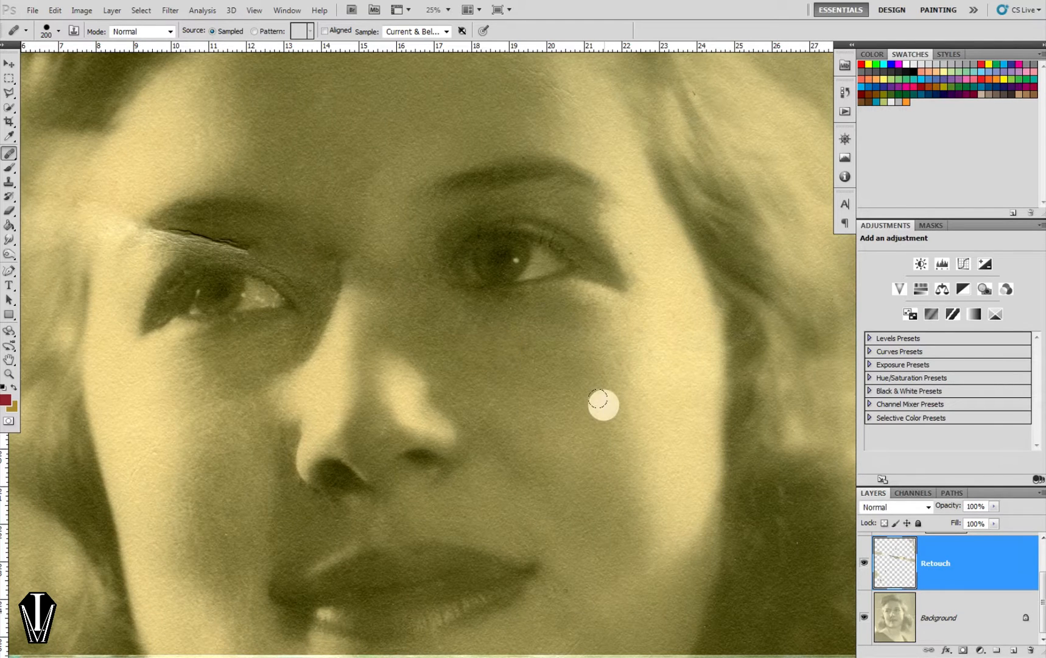
key("ctrl+minus")
key("ctrl+minus")
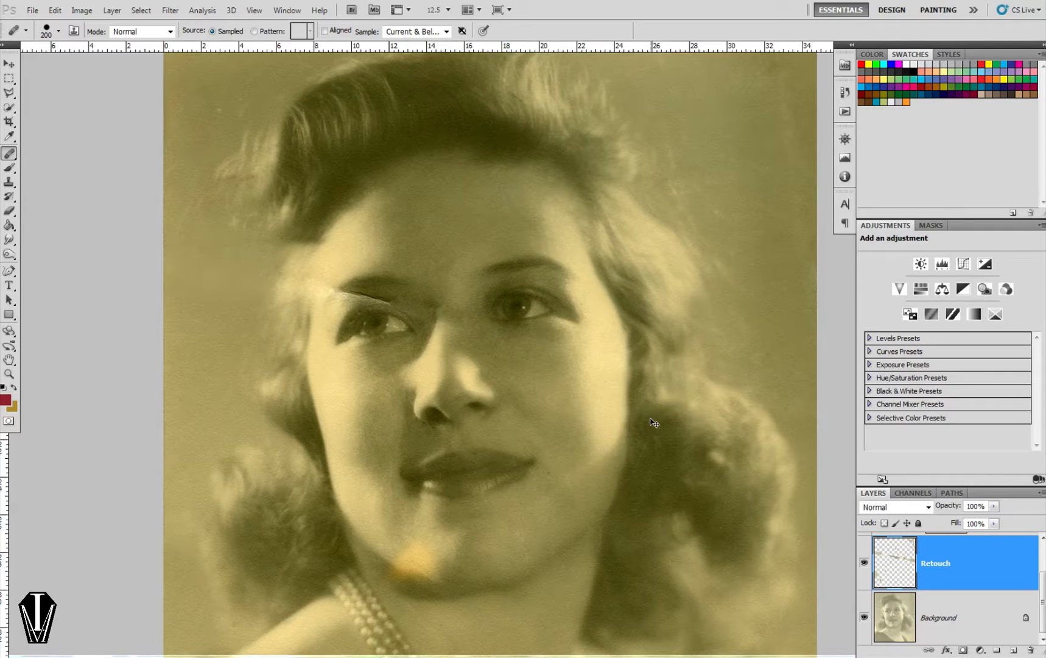
Step: Heal the inner part of the crease under the other eyebrow with a 70 px Healing Brush, sampling the forehead above the brow
key("ctrl+plus")
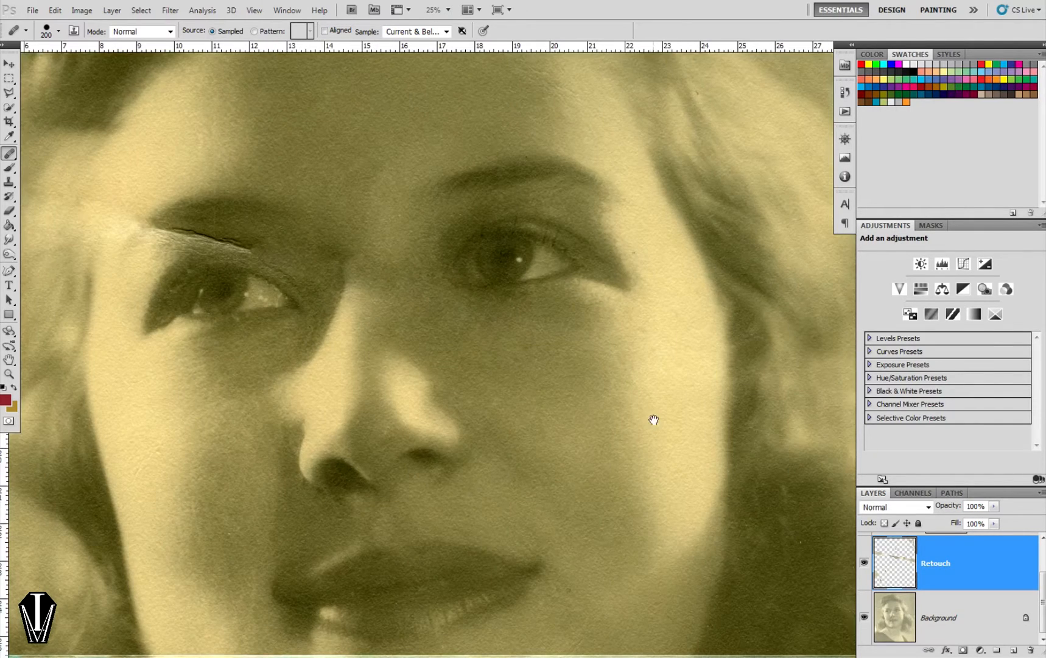
left_click_drag(408, 354, 678, 417)
key("ctrl+plus")
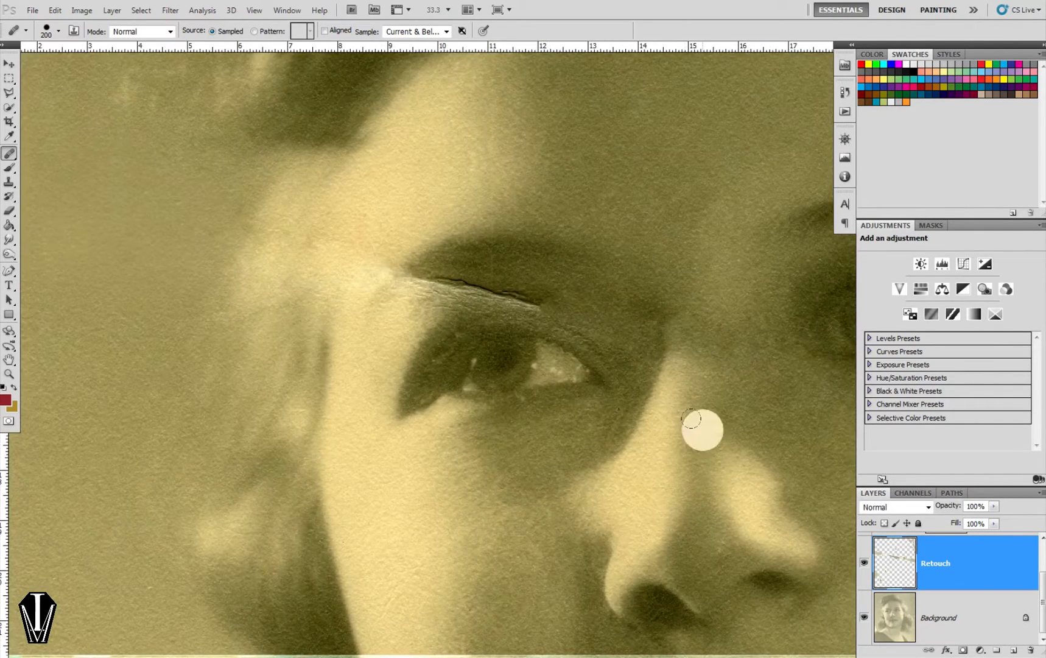
left_click_drag(570, 413, 502, 451)
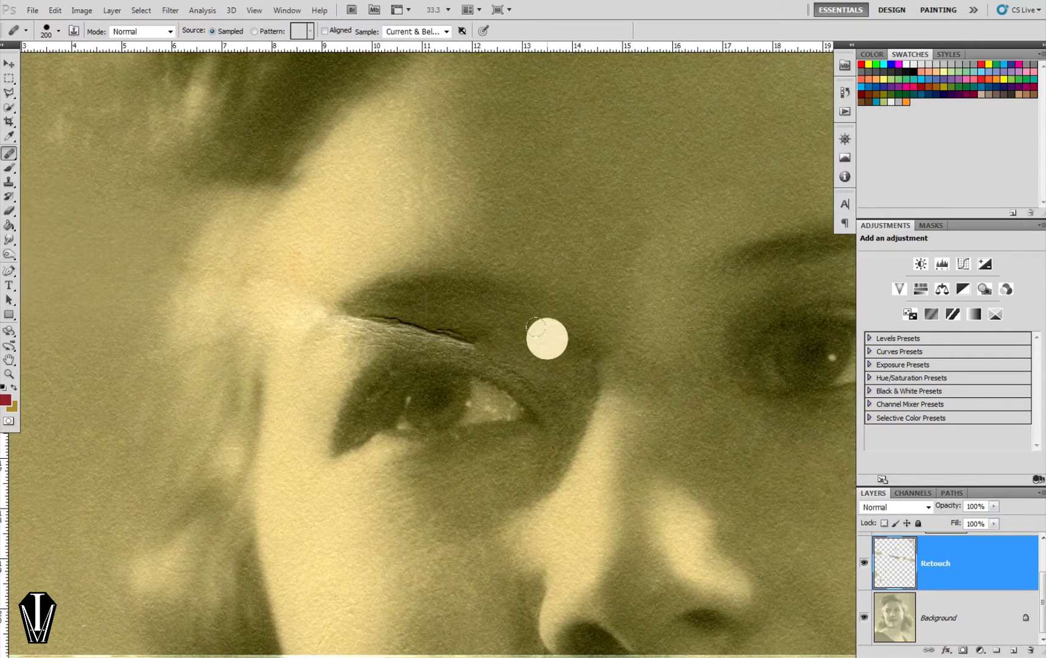
key("bracketleft")
key("bracketleft")
key("bracketleft")
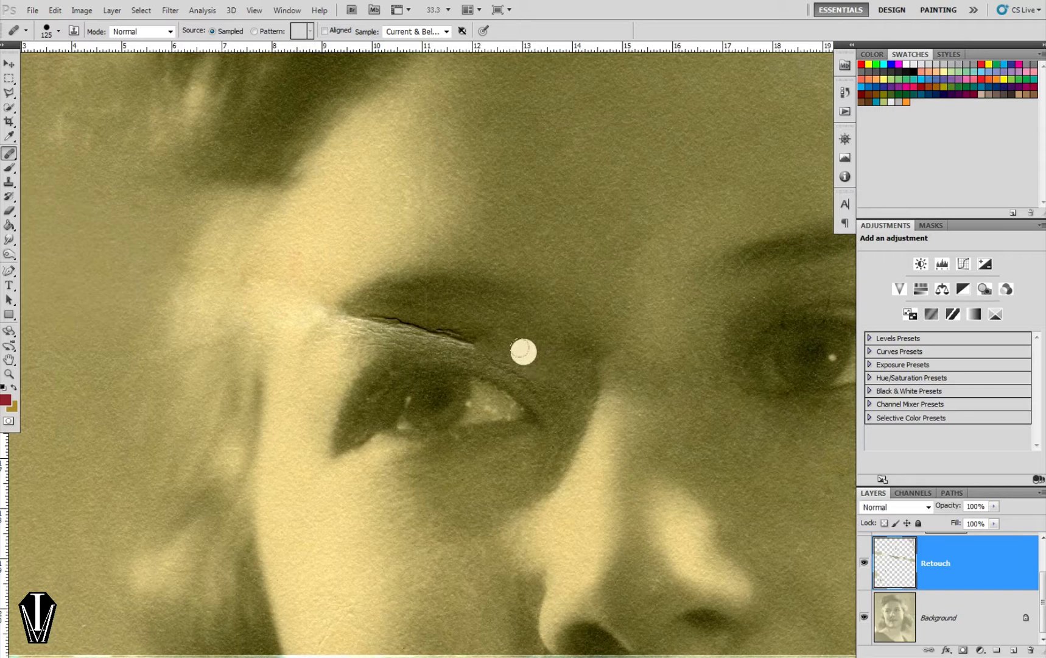
key("bracketleft")
key("bracketleft")
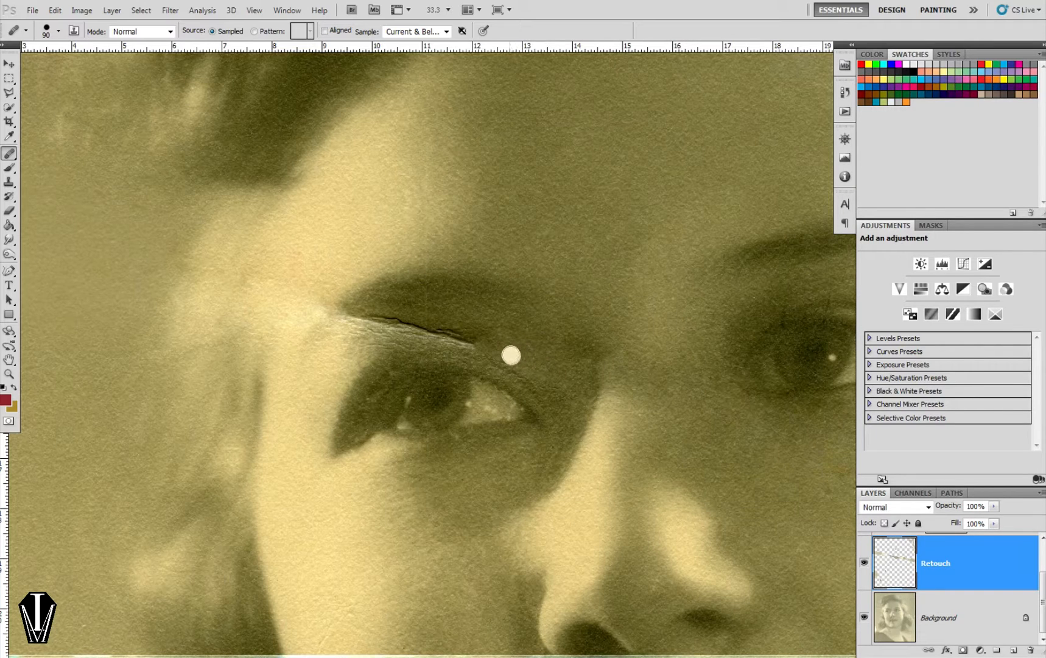
key("bracketleft")
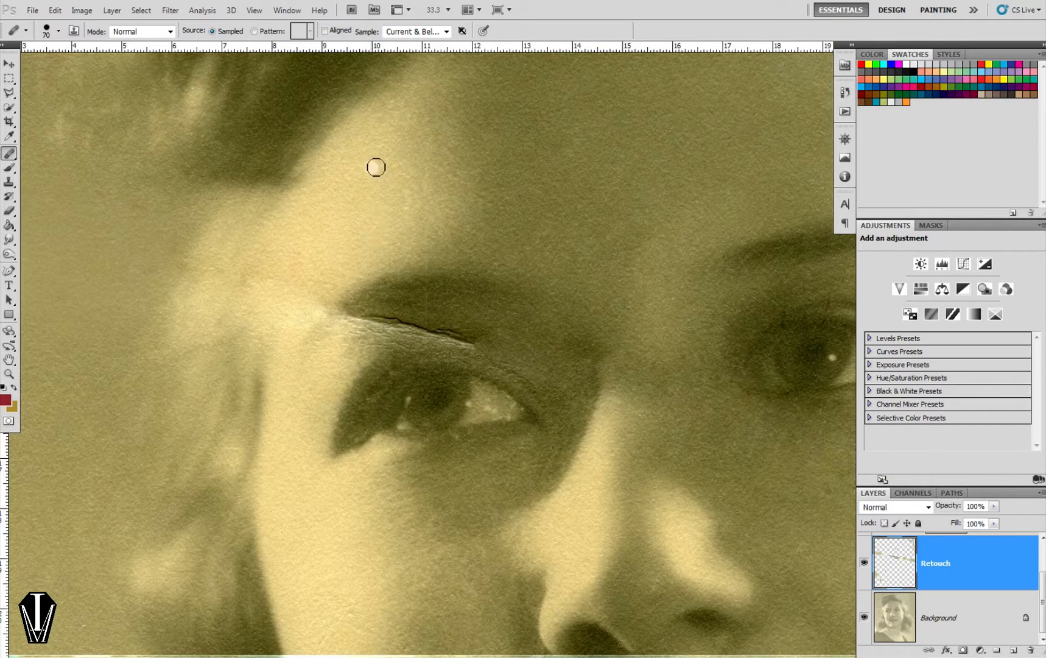
left_click(373, 250, "alt")
mouse_move(476, 343)
left_mouse_down()
mouse_move(432, 333)
mouse_move(423, 332)
left_mouse_up()
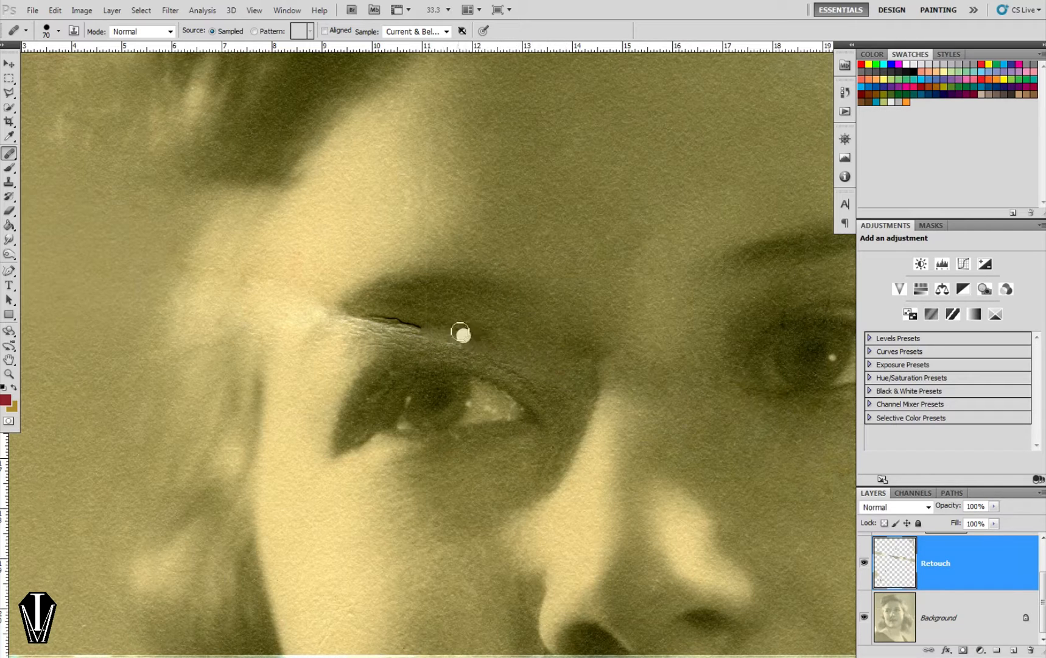
left_click(393, 248, "alt")
mouse_move(480, 333)
left_mouse_down()
mouse_move(458, 328)
mouse_move(485, 338)
mouse_move(443, 340)
mouse_move(467, 338)
left_mouse_up()
Step: Heal the remaining dark crease line along the outer underside of that eyebrow, sampling the repaired skin beside it
mouse_move(645, 437)
left_mouse_down()
mouse_move(514, 236)
mouse_move(612, 406)
left_mouse_up()
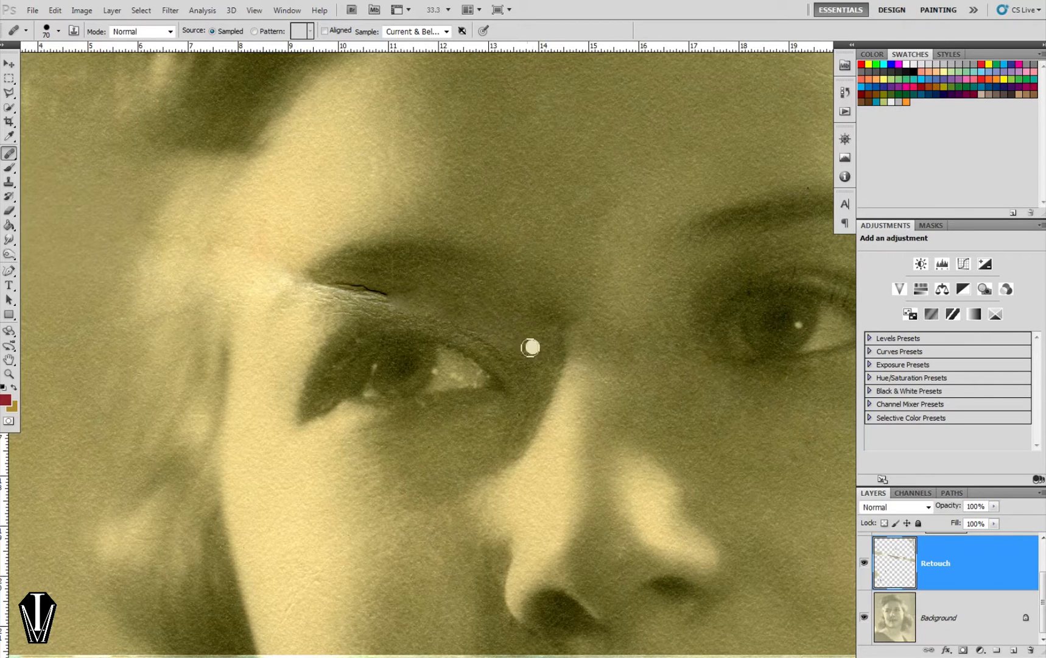
left_click_drag(451, 254, 570, 292)
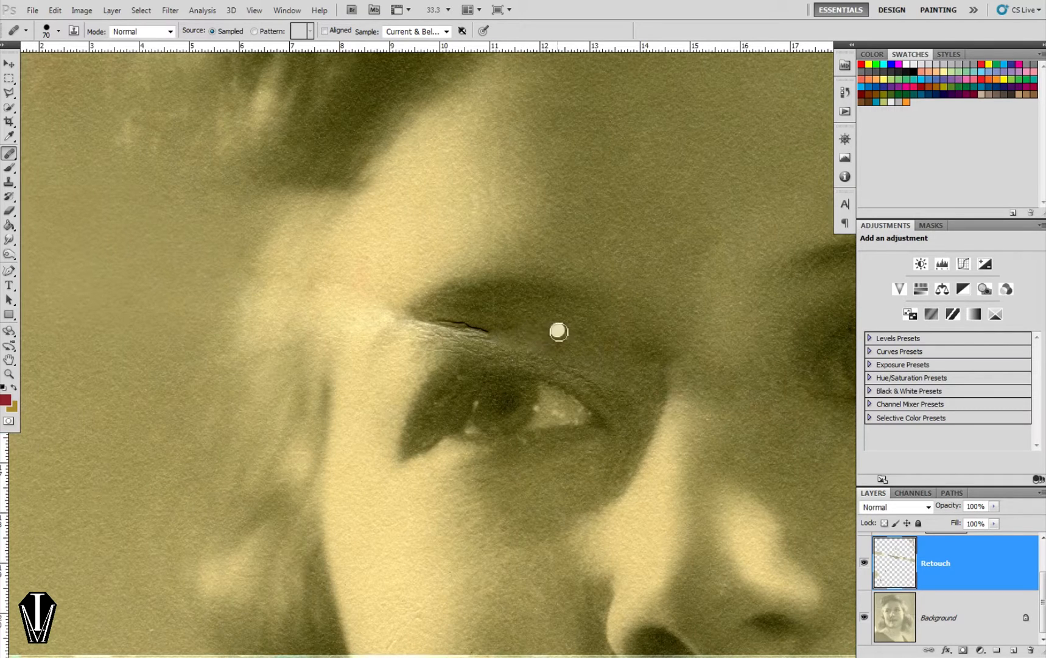
left_click(553, 334, "alt")
left_click(476, 330)
mouse_move(459, 325)
left_mouse_down()
mouse_move(437, 320)
mouse_move(510, 340)
left_mouse_up()
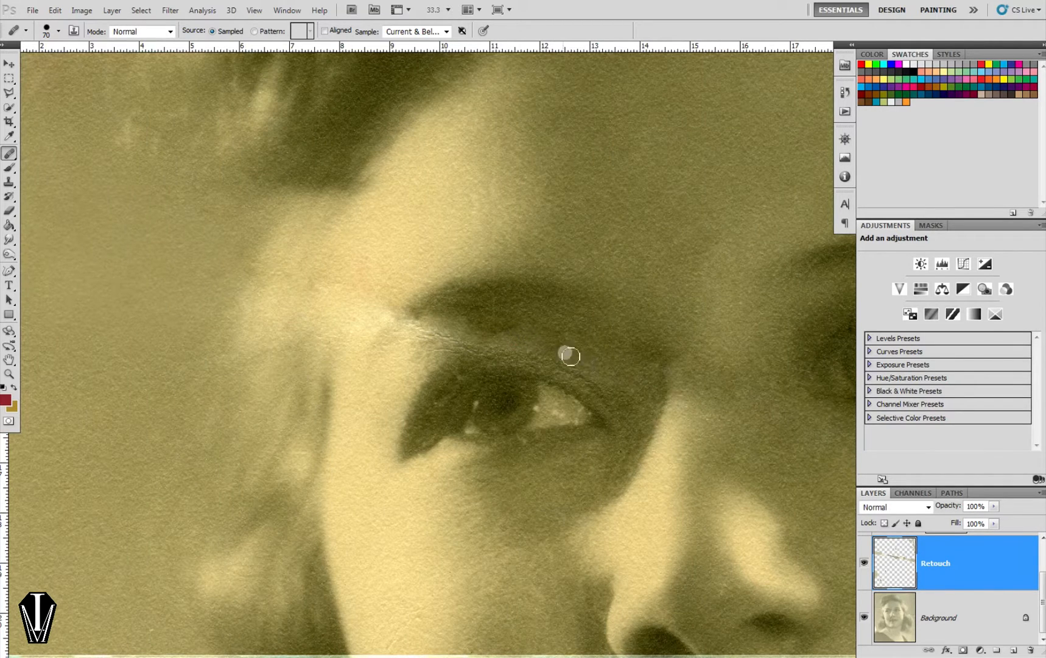
Step: Heal the light crease between the upper eyelid and the eyebrow's outer end, sampling clean skin beside the eye
left_click(432, 372)
left_click(470, 347)
left_click_drag(466, 348, 420, 336)
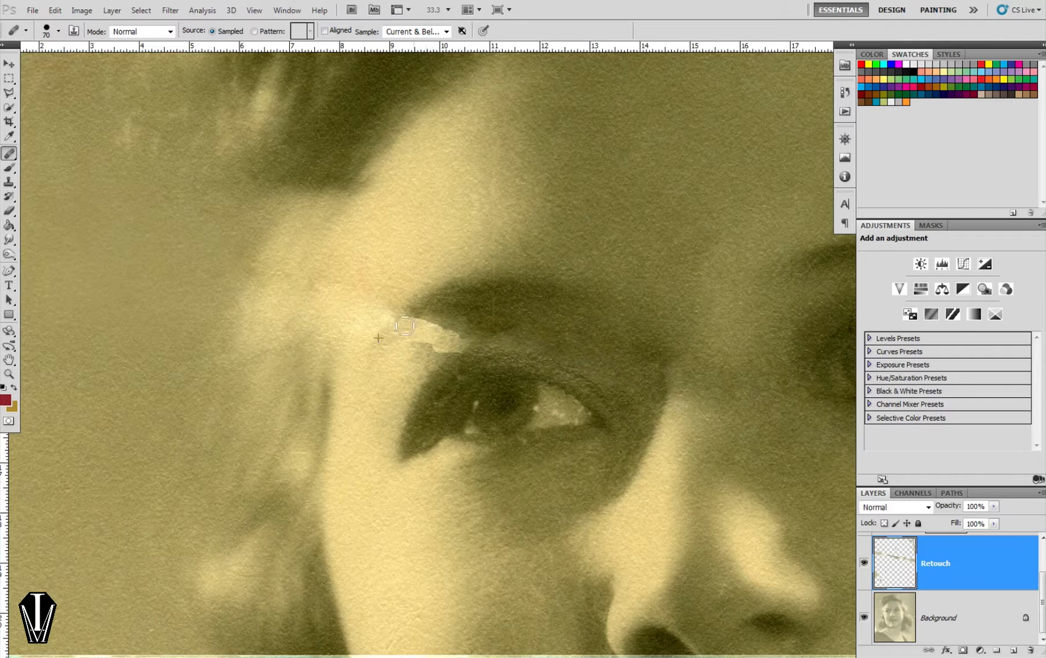
left_click_drag(528, 464, 497, 351)
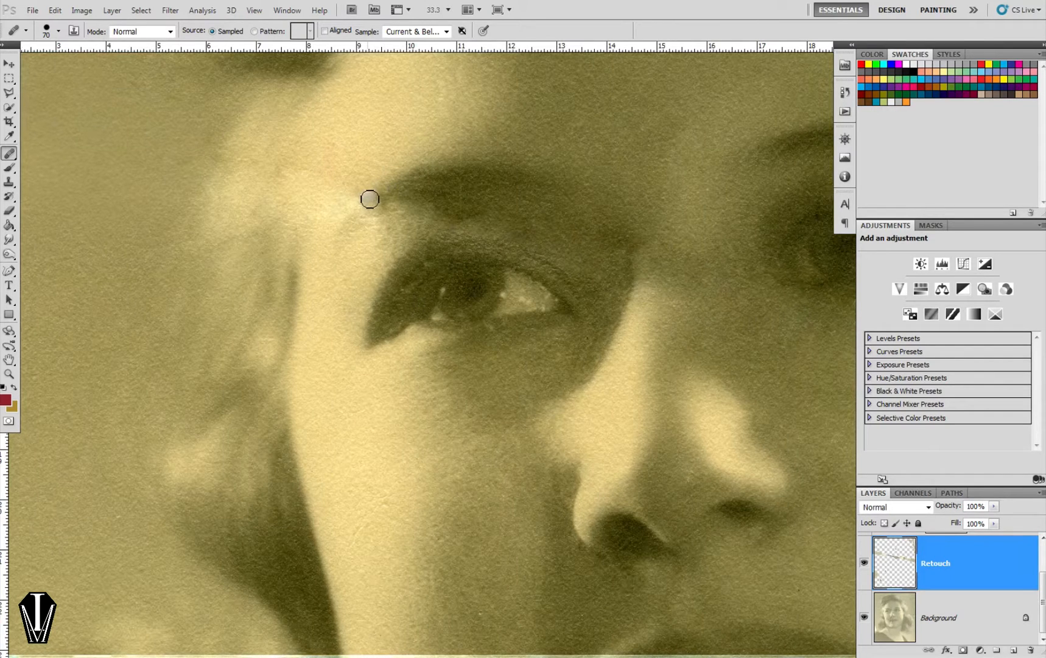
Step: Heal the remaining light crease at the eyebrow's outer tip with the 70 px Healing Brush
mouse_move(371, 200)
left_mouse_down()
mouse_move(362, 205)
mouse_move(388, 195)
left_mouse_up()
mouse_move(361, 207)
left_mouse_down()
mouse_move(351, 210)
mouse_move(364, 192)
mouse_move(385, 198)
left_mouse_up()
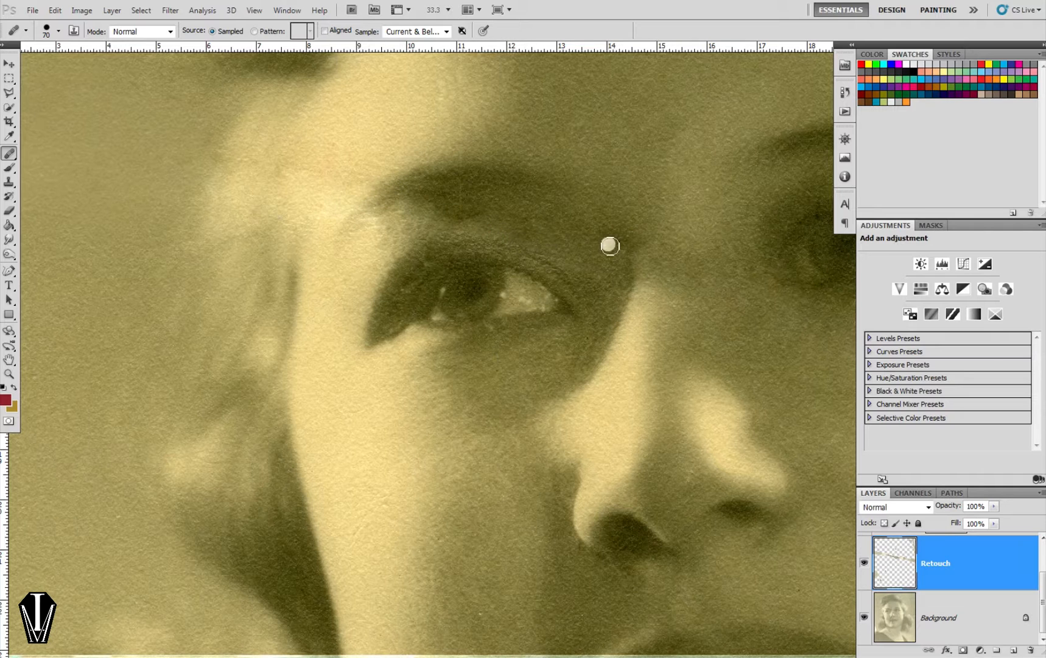
key("ctrl+minus")
key("ctrl+minus")
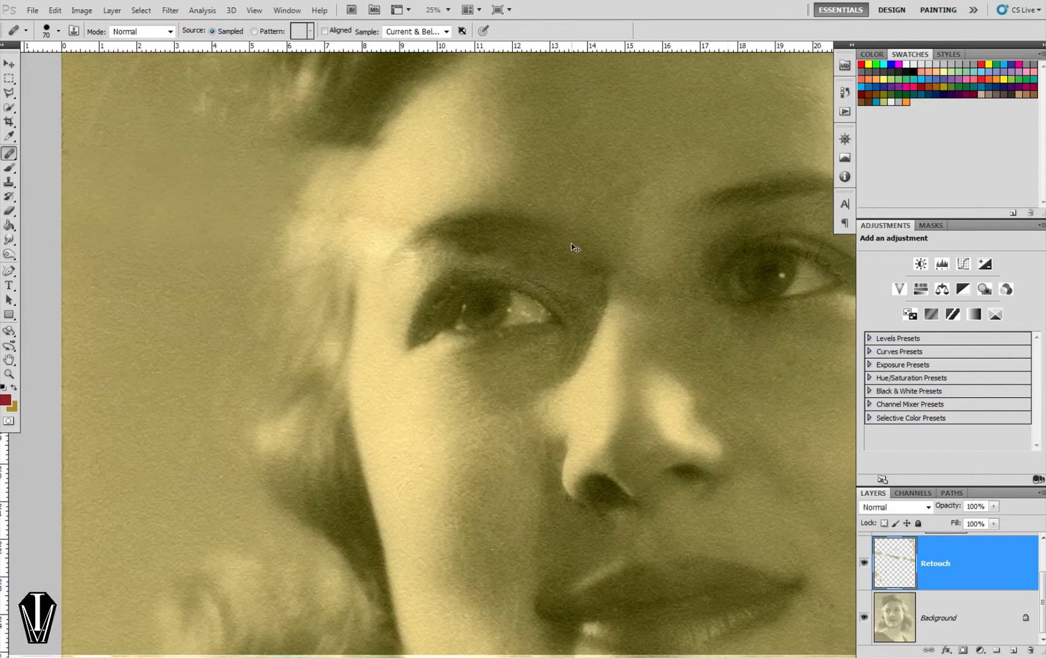
key("ctrl+plus")
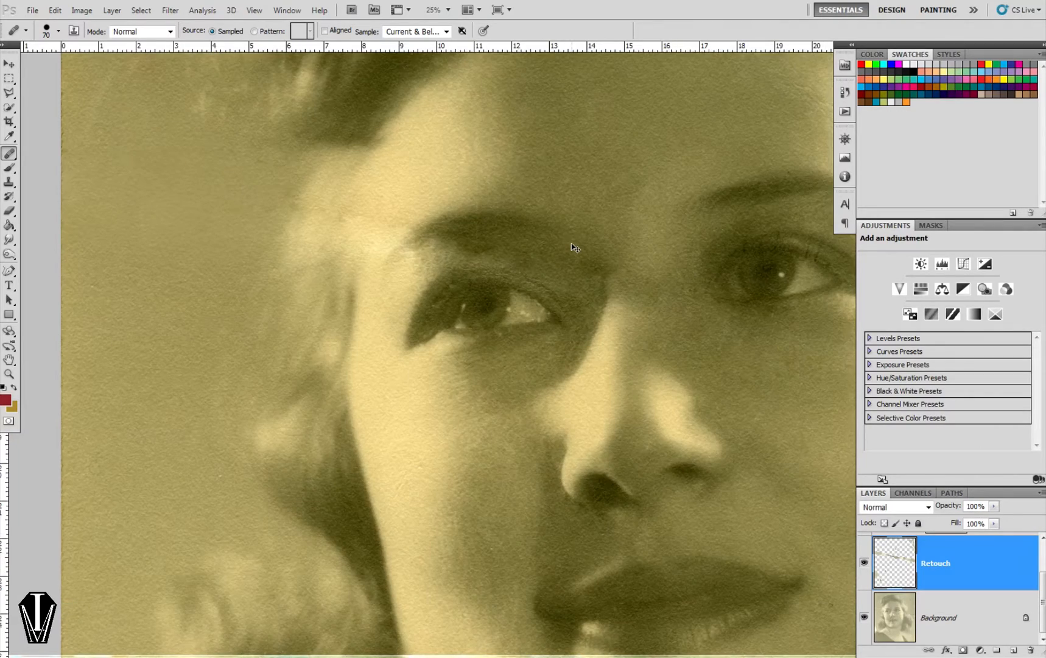
Step: Inspect the repaired face and compare the fold area with the Retouch layer hidden and shown
left_click_drag(614, 303, 533, 363)
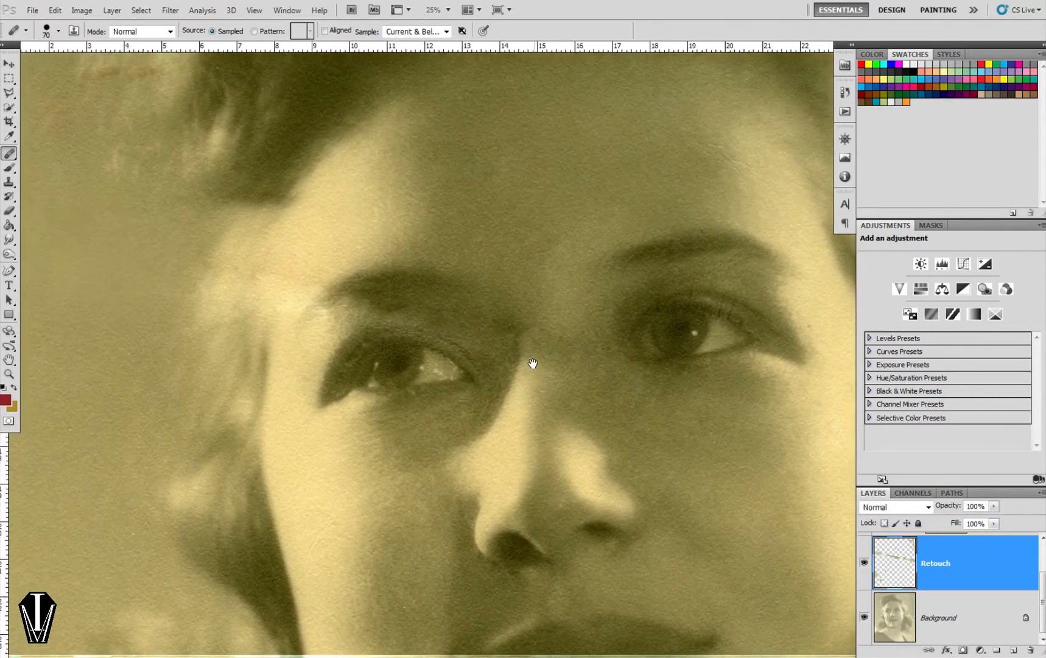
scroll(523, 372, "down", 3)
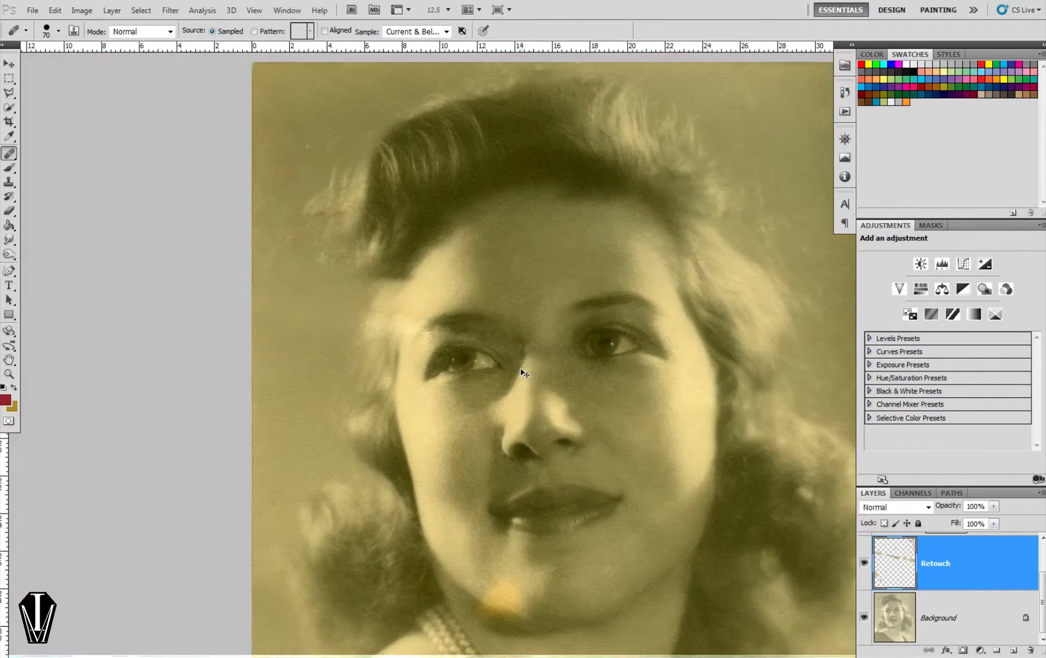
scroll(522, 373, "up", 1)
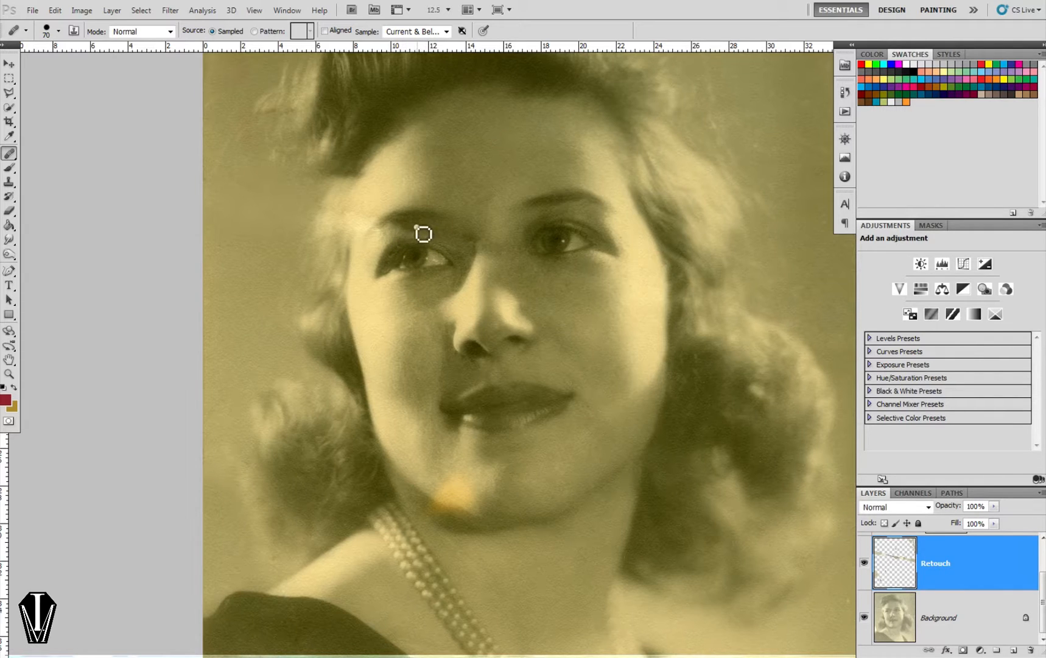
scroll(435, 233, "up", 2)
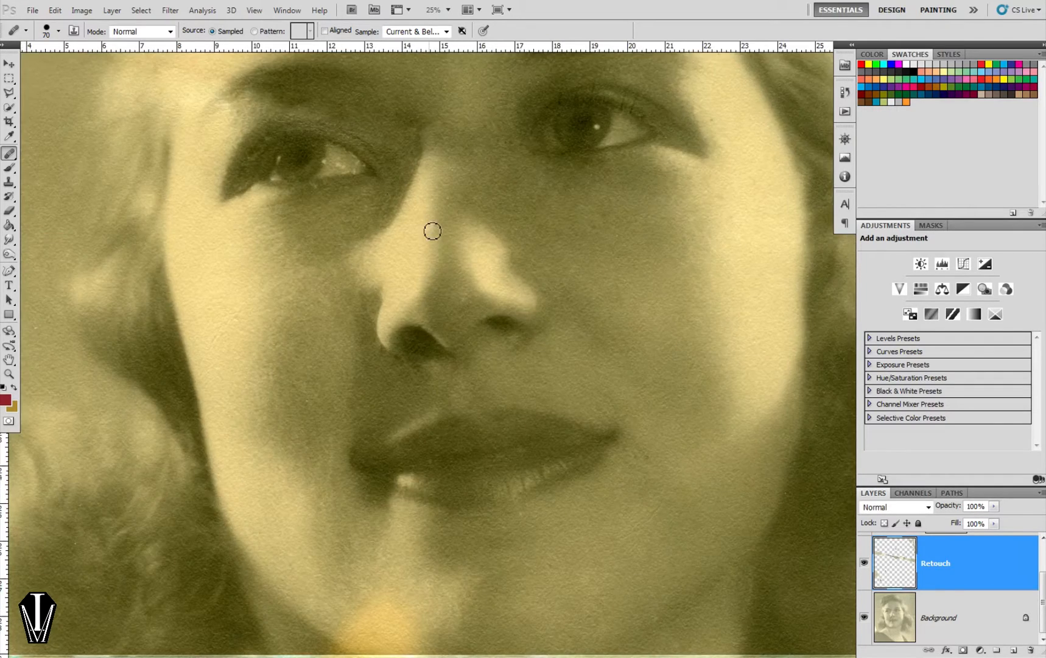
mouse_move(432, 228)
left_mouse_down()
mouse_move(471, 396)
mouse_move(453, 554)
mouse_move(439, 449)
left_mouse_up()
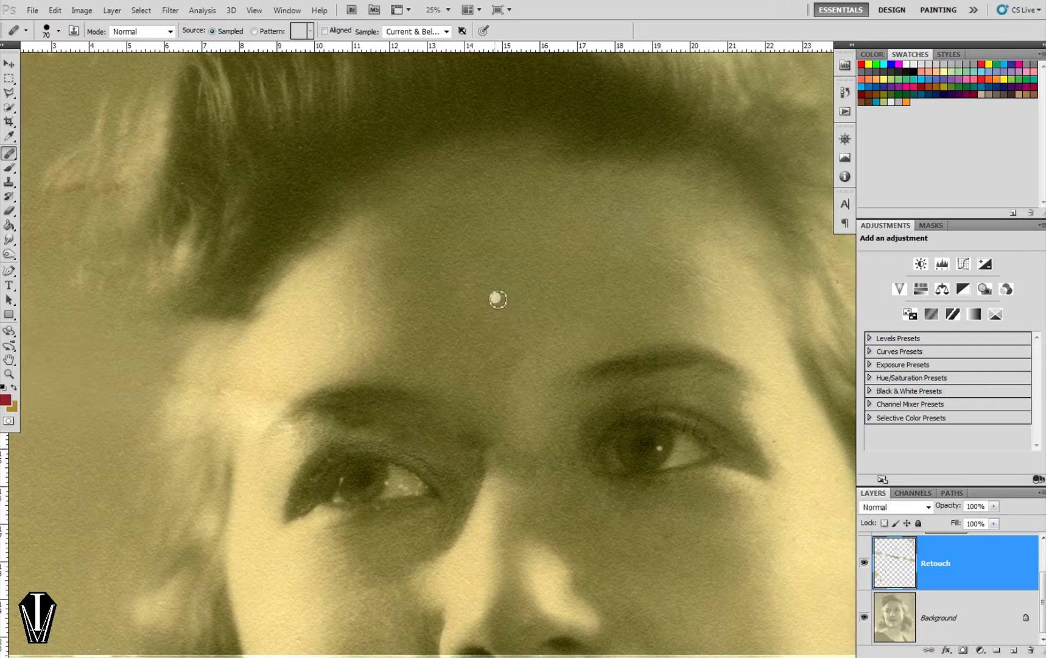
left_click(864, 564)
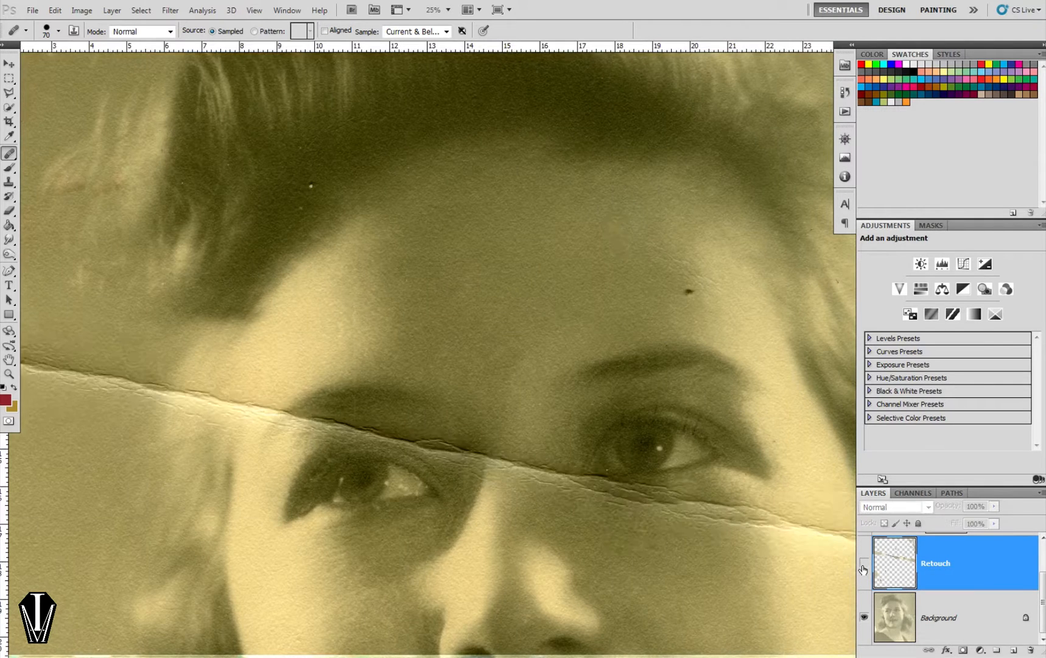
left_click(863, 563)
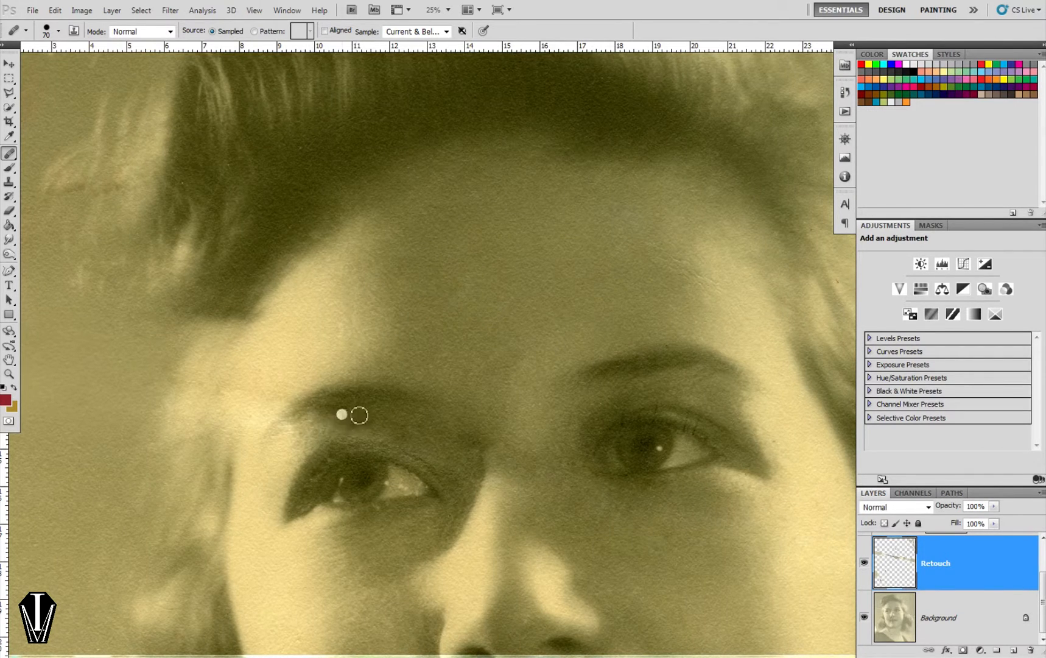
Step: Even out the dark skin beneath the repaired eyebrow with a 200 px Clone Stamp at 20% opacity, sampling the mid-forehead, and check the whole portrait
key("s")
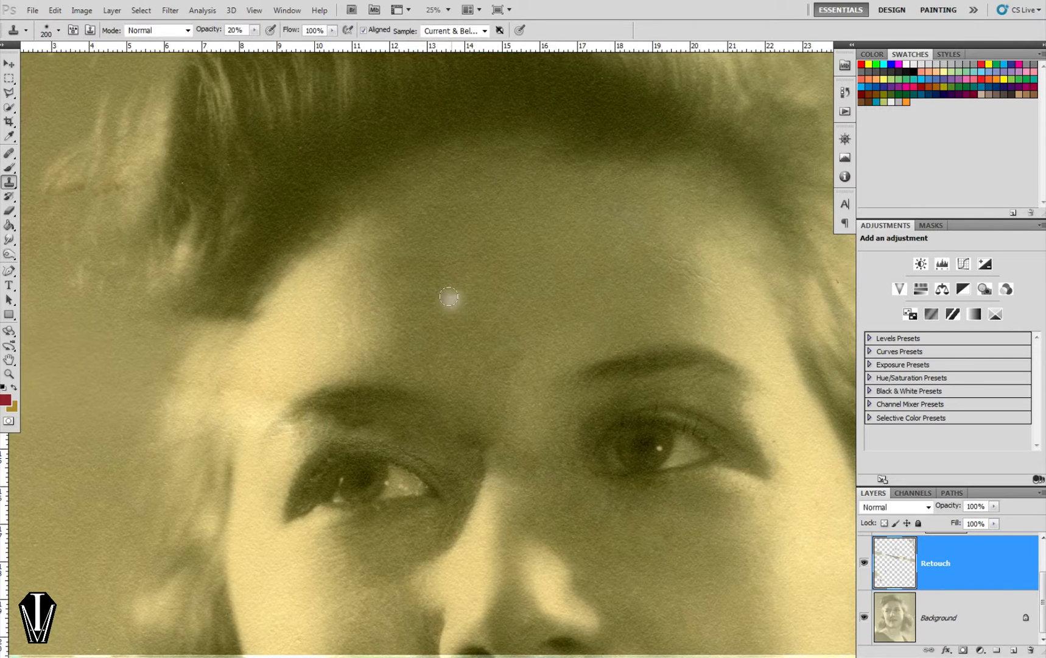
key("]")
key("]")
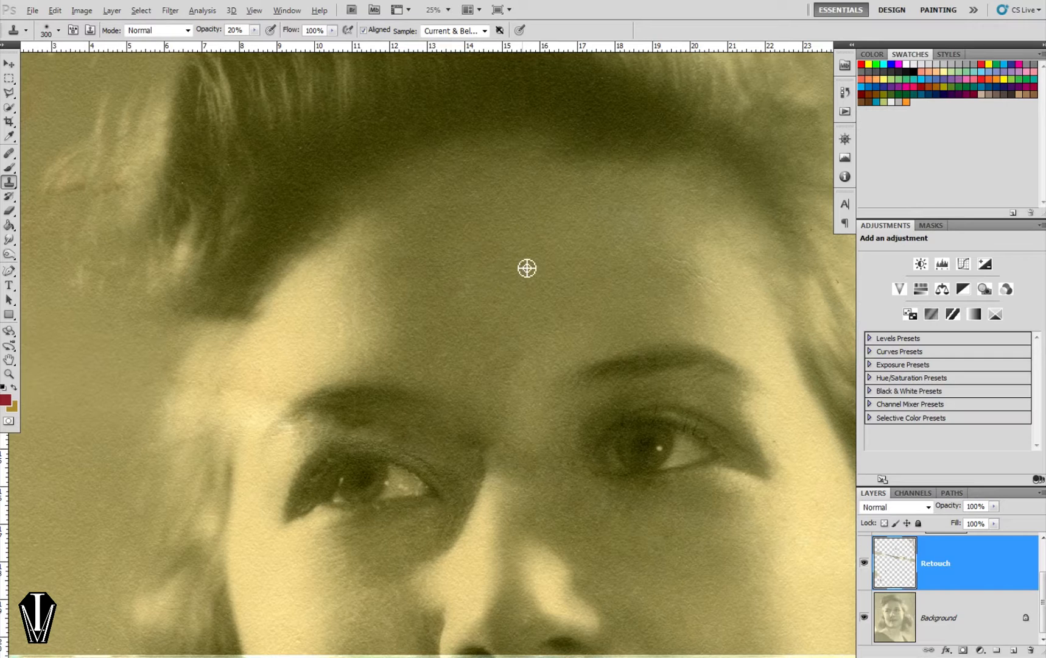
left_click(494, 296, "alt")
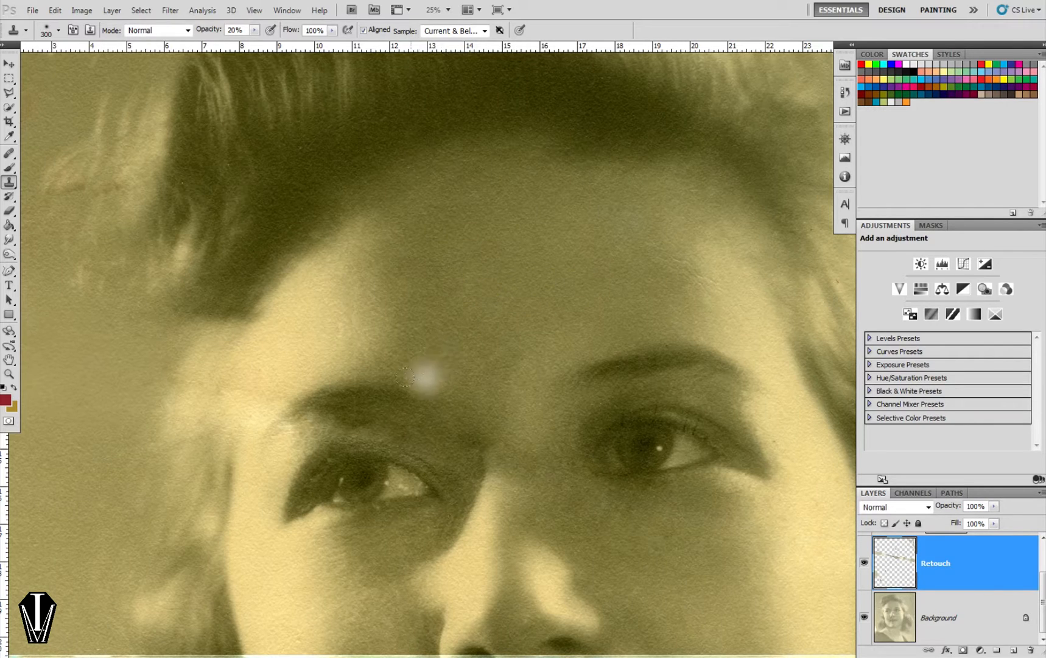
key("bracketleft")
key("bracketleft")
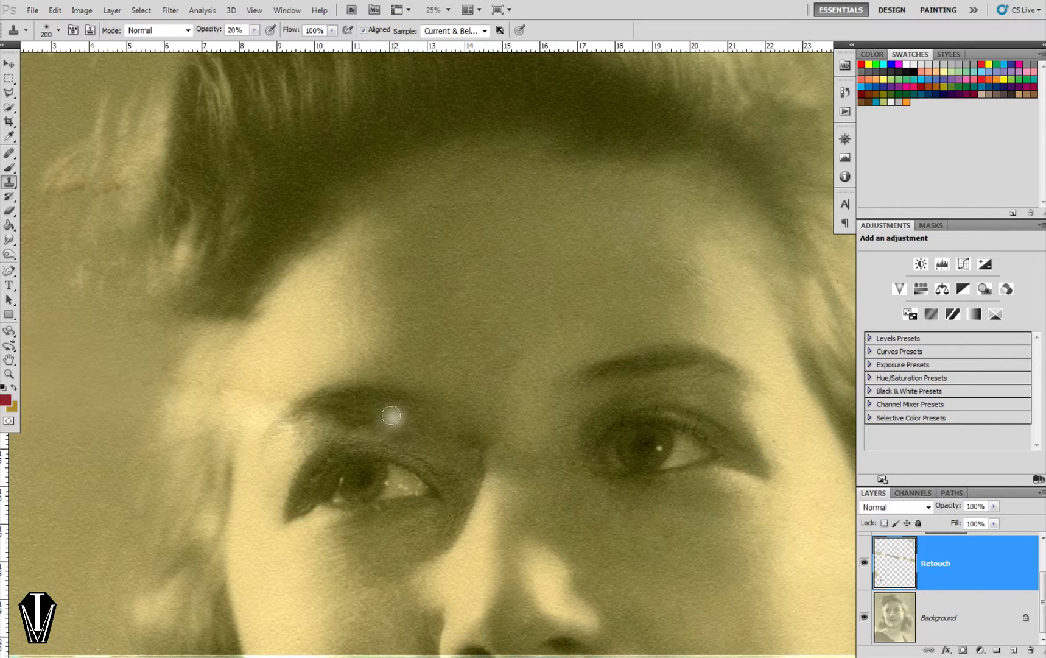
left_click_drag(389, 417, 367, 417)
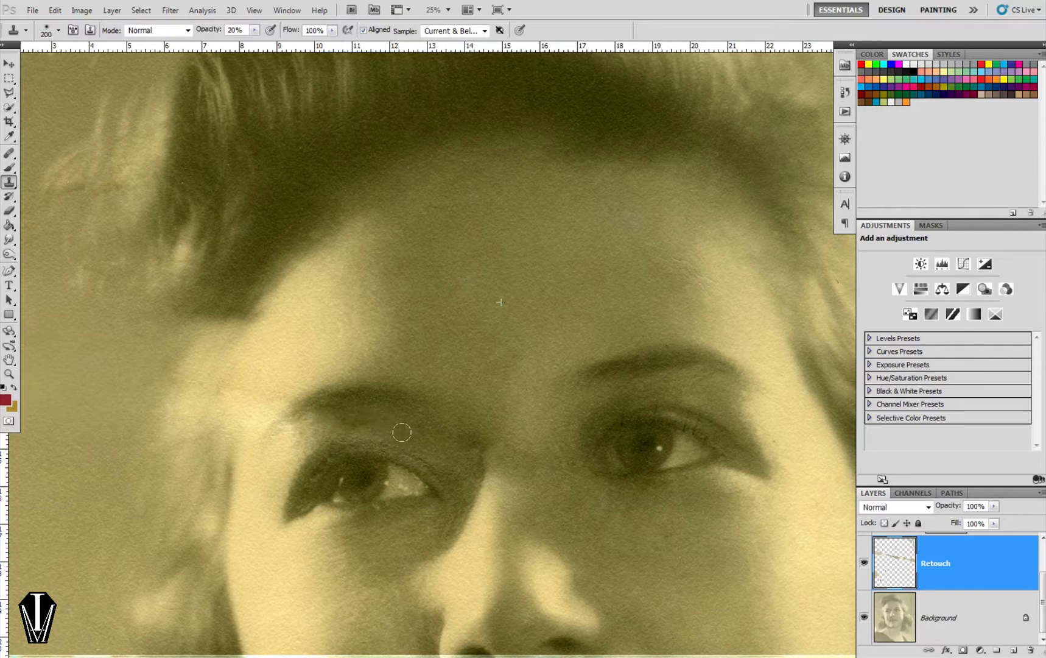
left_click_drag(348, 415, 333, 414)
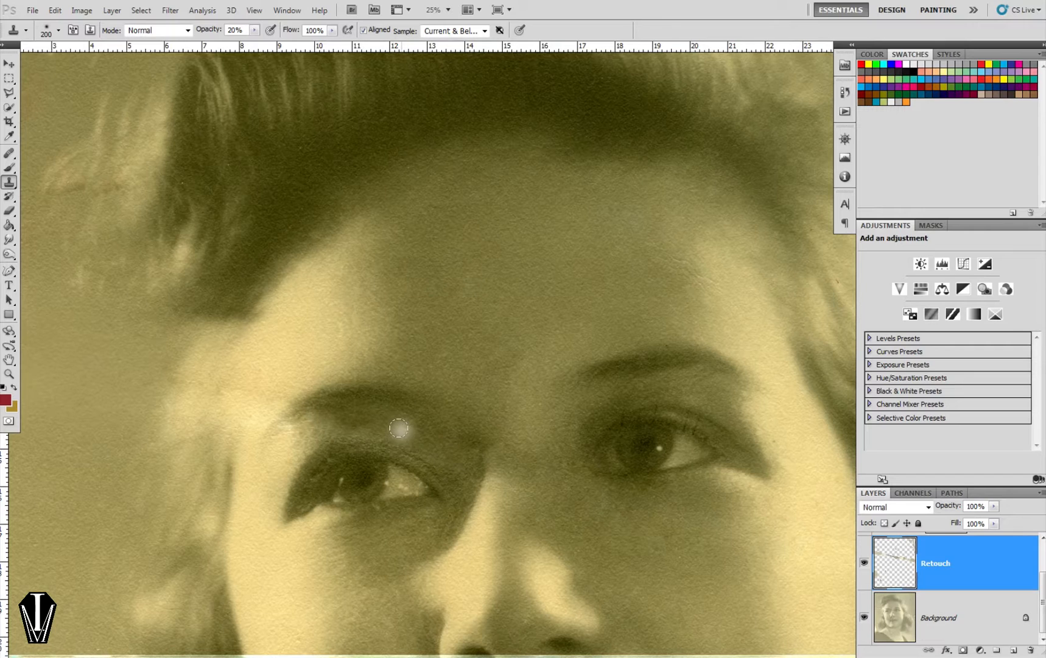
mouse_move(401, 430)
left_mouse_down()
mouse_move(348, 412)
mouse_move(326, 421)
mouse_move(391, 424)
mouse_move(328, 421)
mouse_move(385, 428)
mouse_move(355, 422)
left_mouse_up()
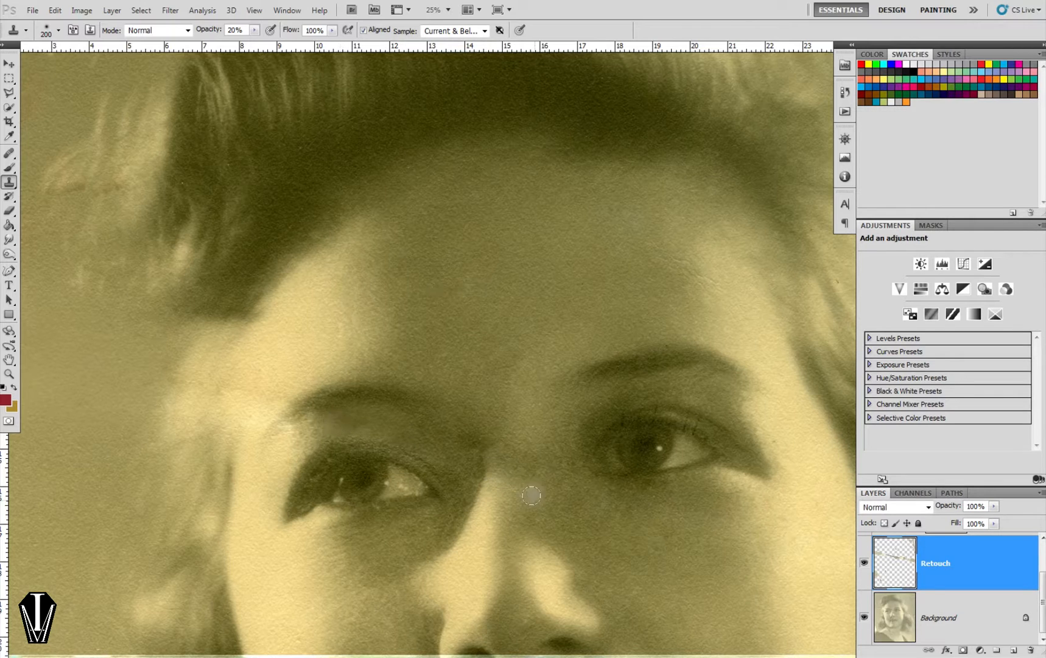
key("ctrl+minus")
key("ctrl+minus")
key("ctrl+minus")
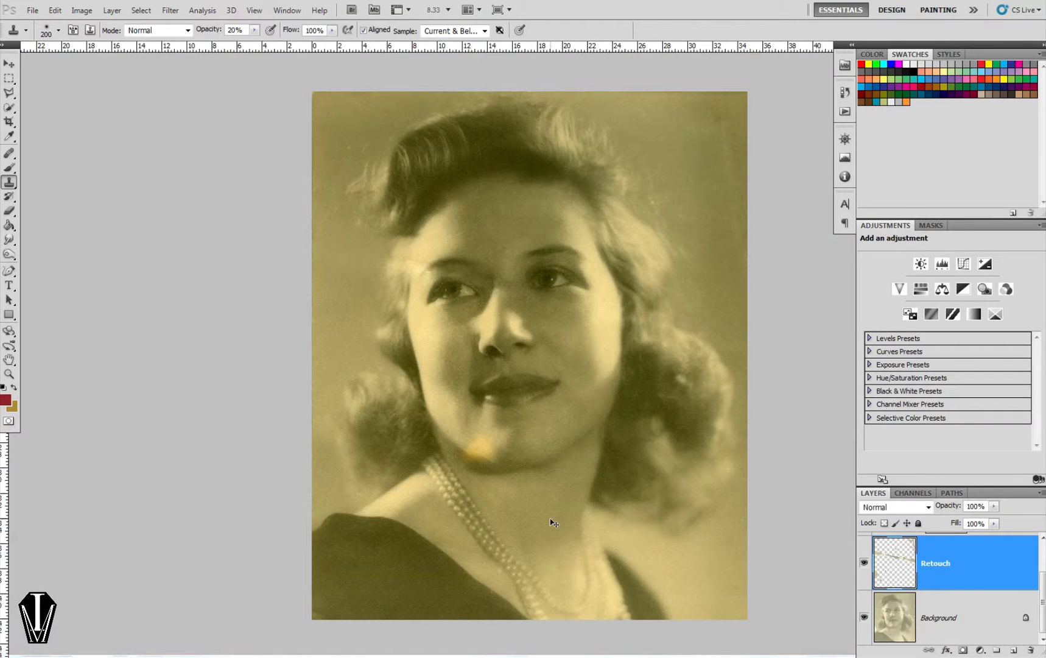
key("ctrl+plus")
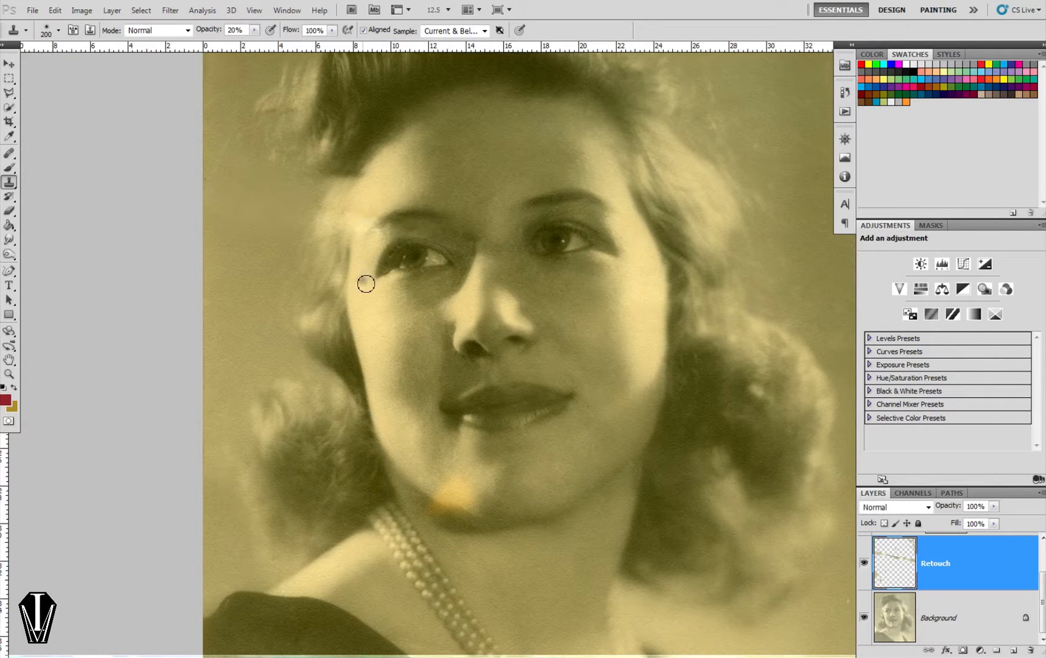
left_click(390, 219)
Step: Extend the bright highlight up the nose bridge with a 150 px Clone Stamp at 20% opacity, sampling the lit skin lower on the nose
key("ctrl+plus")
key("ctrl+plus")
left_click_drag(644, 114, 640, 352)
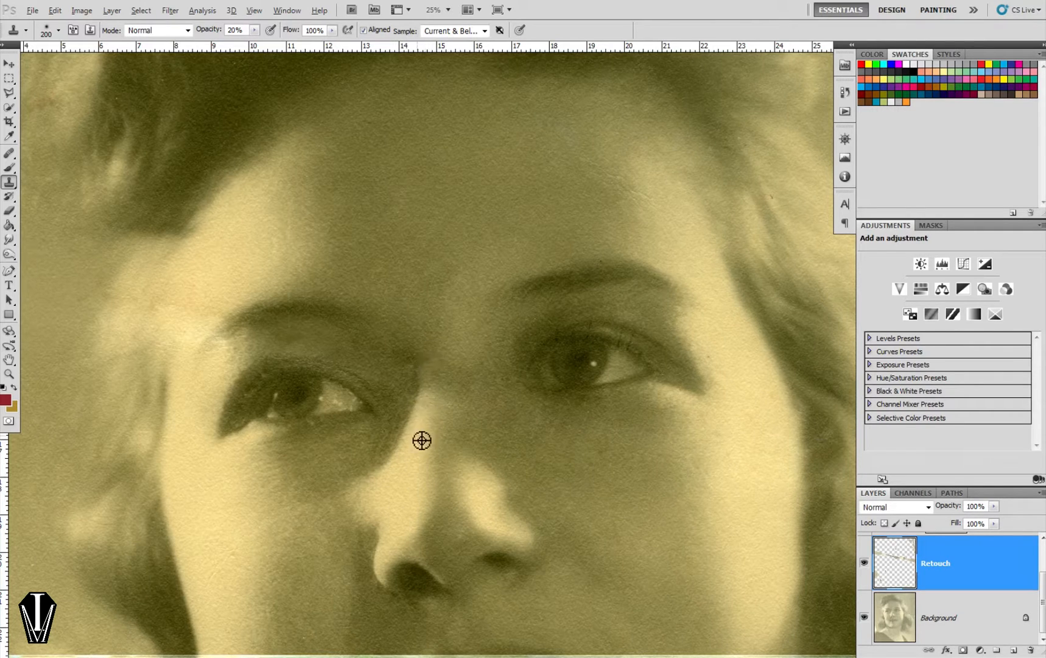
left_click(405, 500, "alt")
left_click(429, 397)
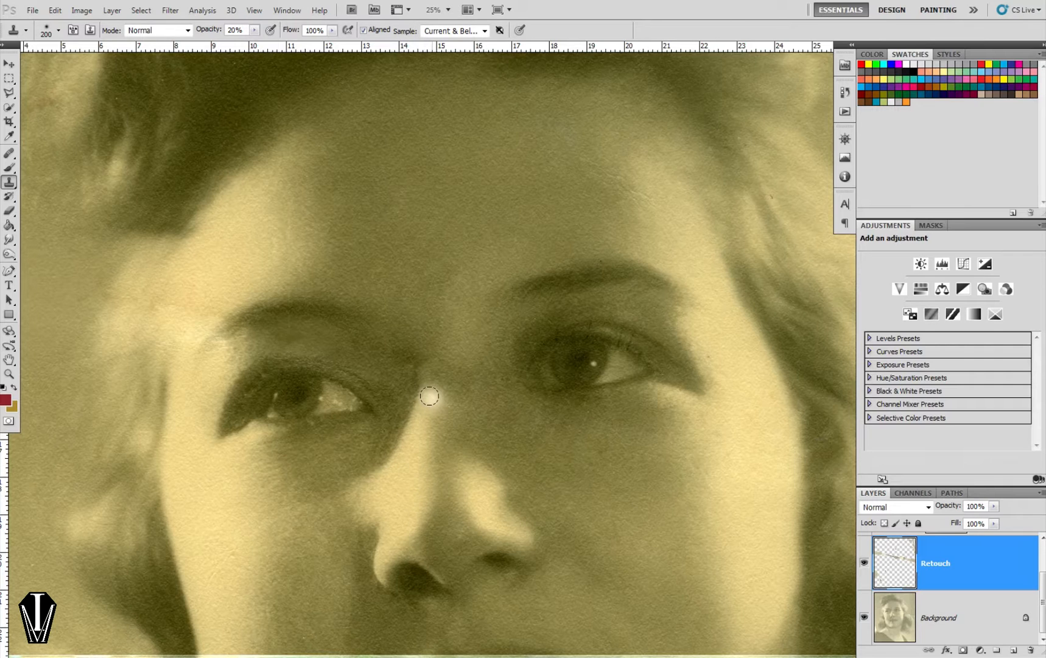
key("shift+bracketright")
key("bracketleft")
key("bracketleft")
left_click(425, 396)
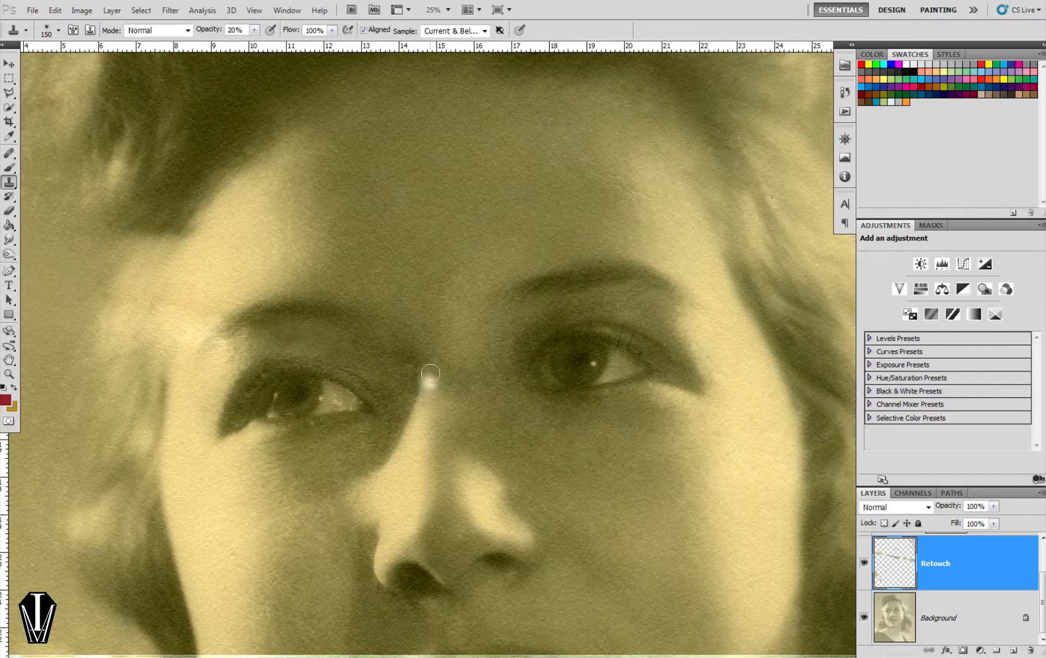
mouse_move(429, 402)
left_mouse_down()
mouse_move(431, 372)
mouse_move(424, 405)
mouse_move(430, 372)
mouse_move(429, 399)
left_mouse_up()
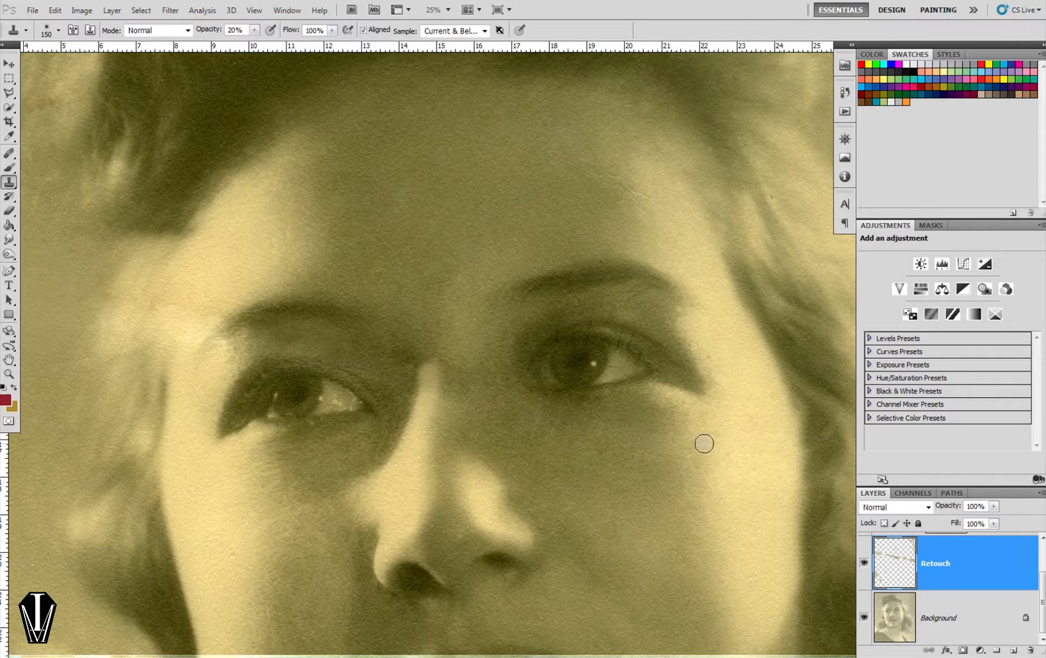
mouse_move(519, 505)
left_mouse_down()
mouse_move(505, 245)
mouse_move(504, 314)
left_mouse_up()
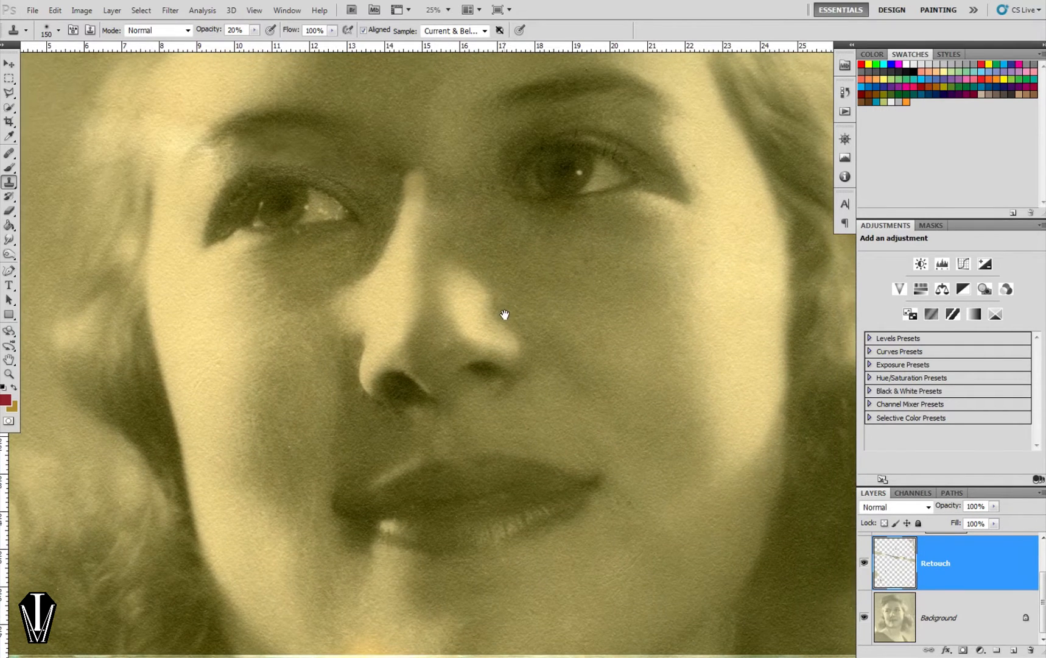
left_click_drag(449, 255, 485, 357)
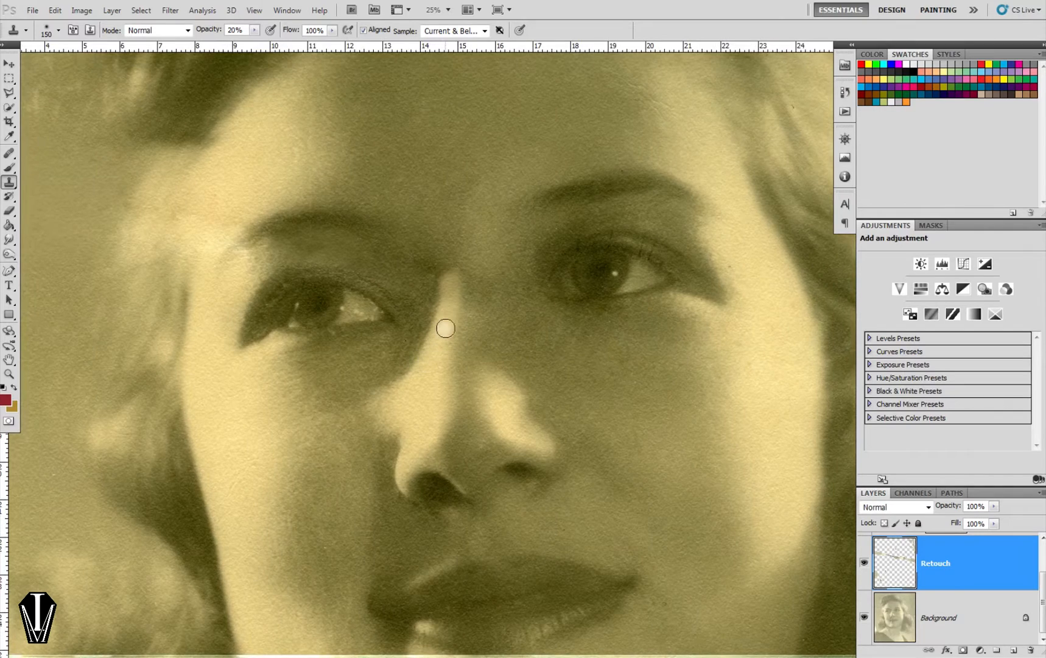
left_click_drag(445, 314, 452, 288)
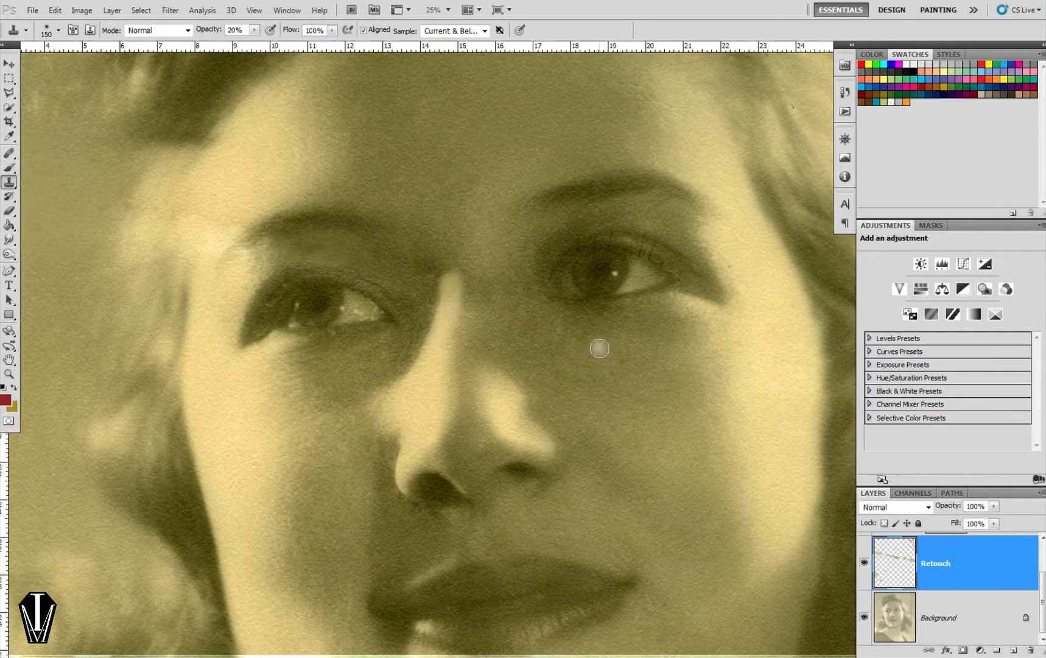
Step: Narrow the top of the nose highlight by cloning shaded forehead skin along its edge facing the repaired eye
mouse_move(544, 387)
left_mouse_down()
mouse_move(490, 250)
mouse_move(528, 398)
left_mouse_up()
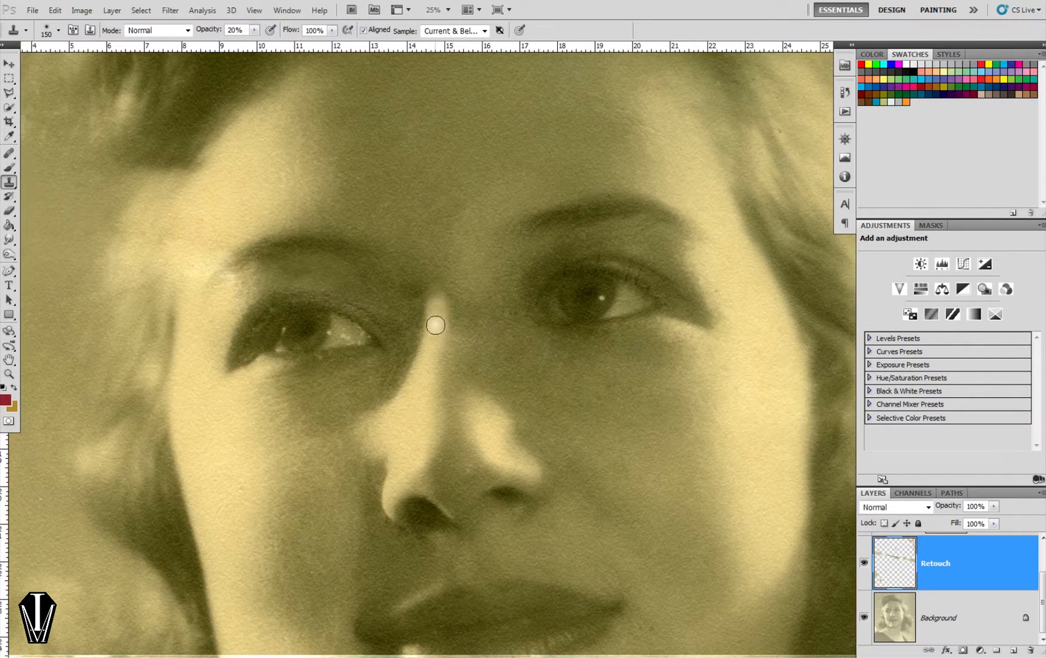
left_click(404, 159, "alt")
left_click_drag(411, 286, 411, 323)
left_click_drag(419, 276, 418, 327)
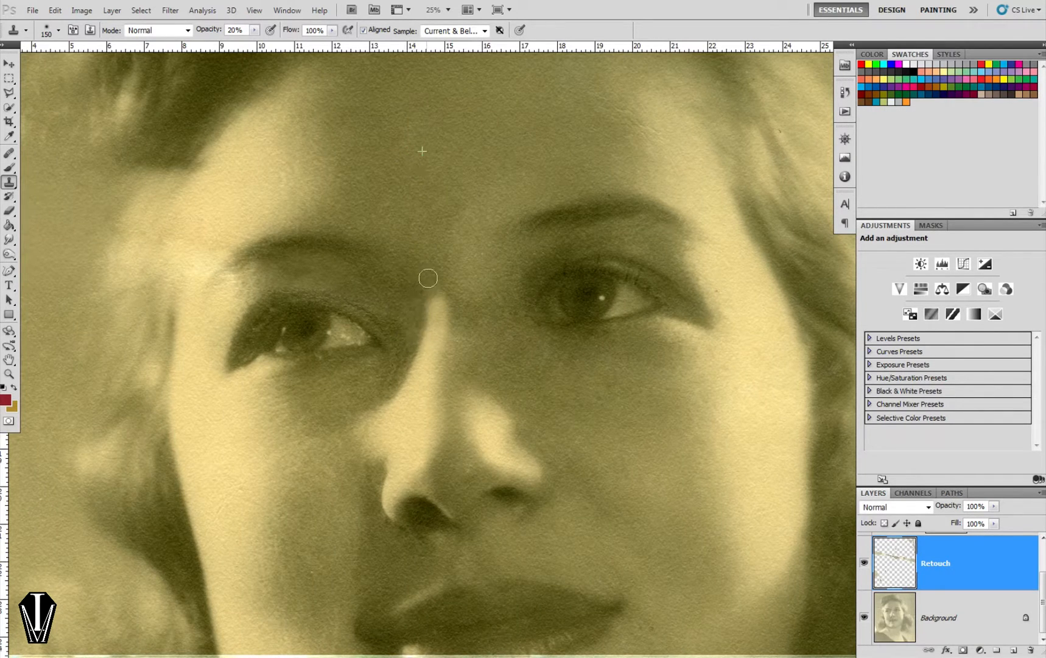
Step: Soften the highlight's upper tip and its shaded-side edge with tone sampled from the forehead above the repaired eyebrow
left_click_drag(516, 300, 475, 334)
left_click(365, 187, "alt")
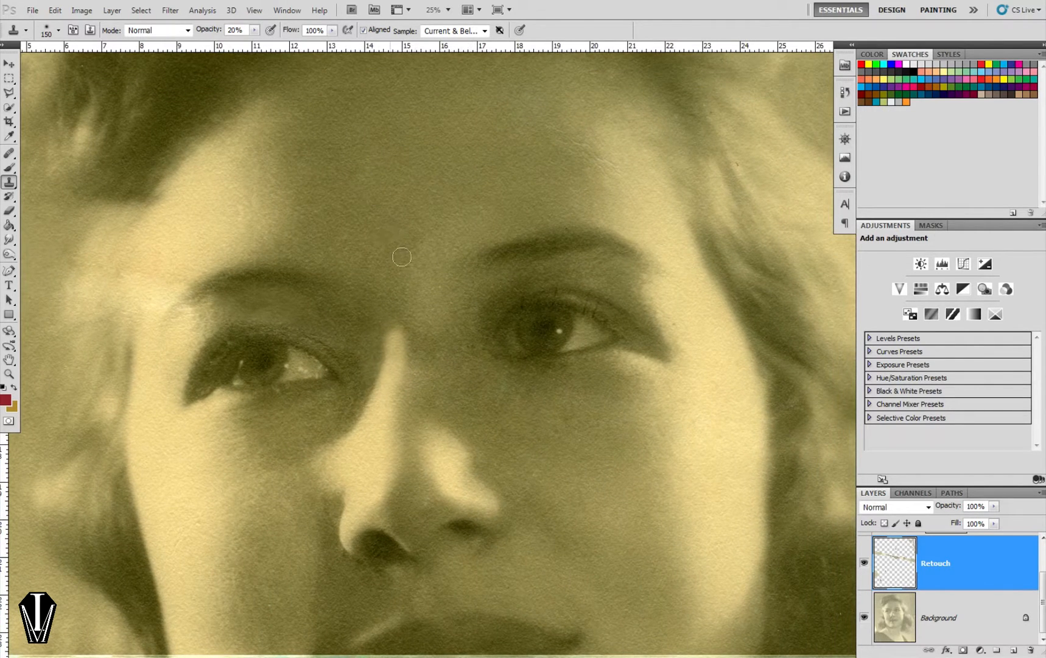
left_click_drag(396, 321, 412, 348)
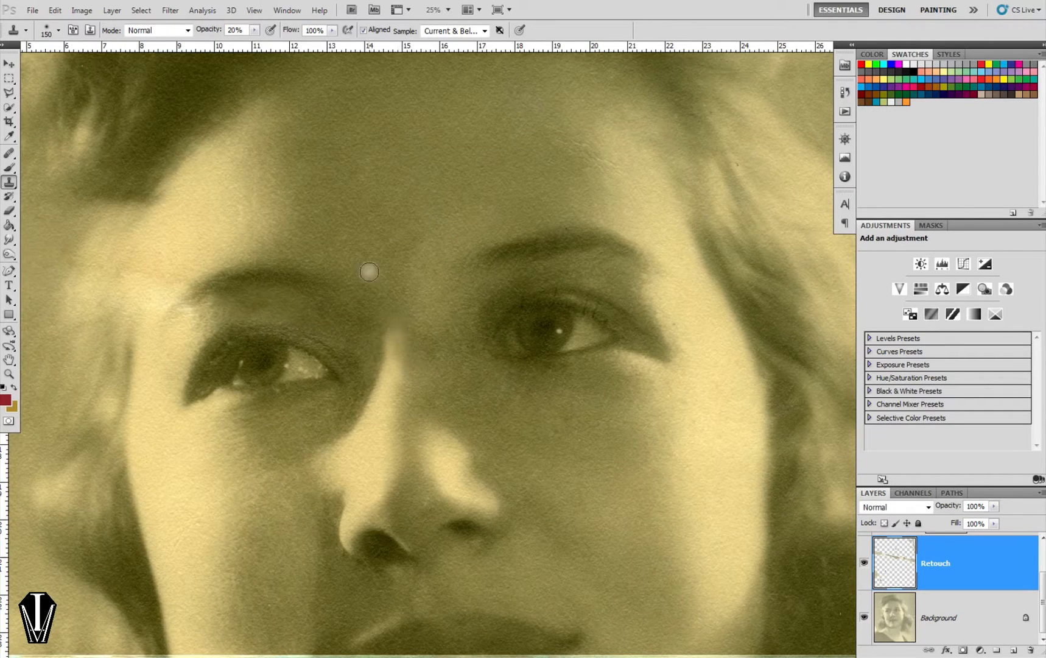
left_click_drag(406, 318, 421, 375)
Step: Clone skin from the shaded cheek along the shaded side of the nose bridge to taper the highlight
mouse_move(560, 428)
left_mouse_down()
mouse_move(509, 250)
mouse_move(566, 352)
mouse_move(570, 396)
left_mouse_up()
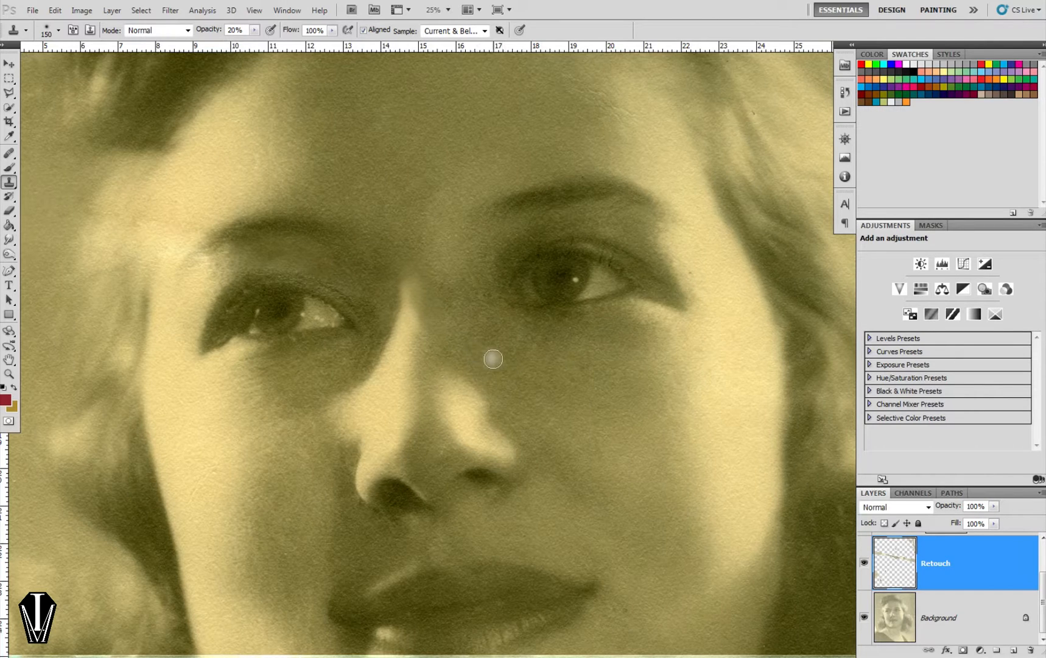
left_click(531, 405, "alt")
left_click_drag(423, 333, 416, 288)
left_click_drag(425, 328, 420, 282)
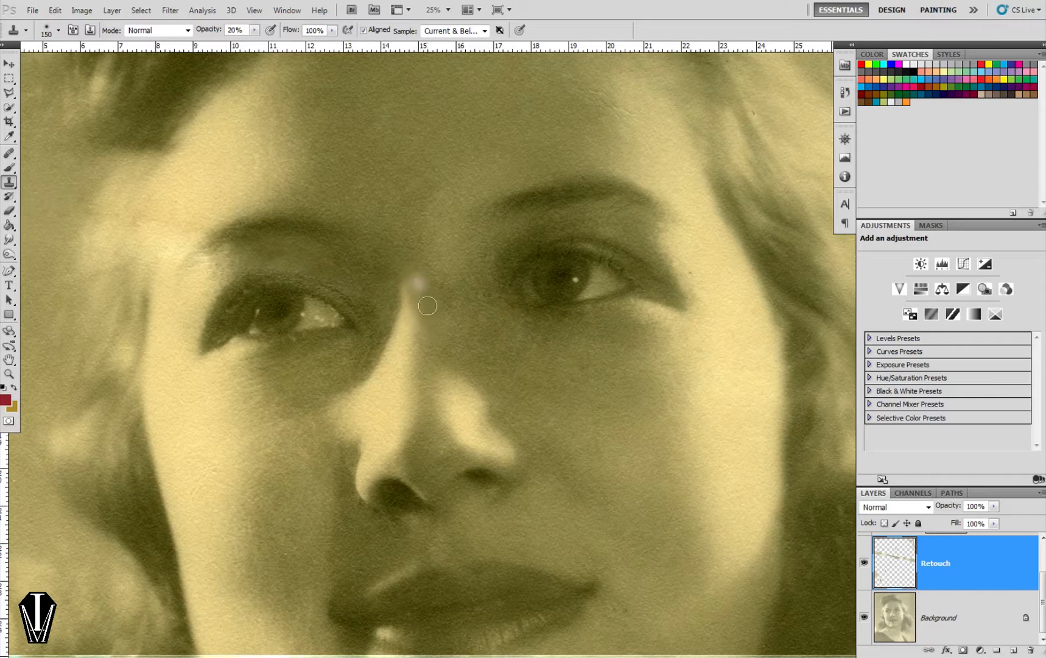
Step: Blend the highlight's tip into the brow area with forehead skin sampled above the repaired eyebrow, and check the overall face
mouse_move(431, 331)
left_mouse_down()
mouse_move(421, 282)
mouse_move(516, 292)
mouse_move(536, 314)
mouse_move(503, 405)
left_mouse_up()
left_click(394, 200, "alt")
left_click_drag(478, 354, 477, 330)
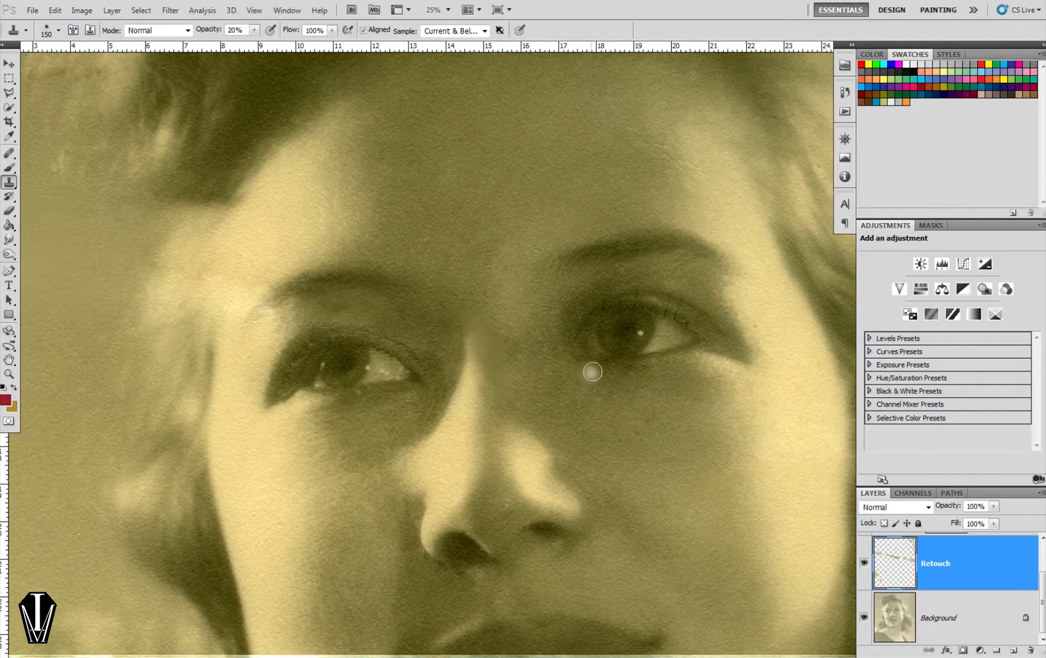
left_click(353, 217, "alt")
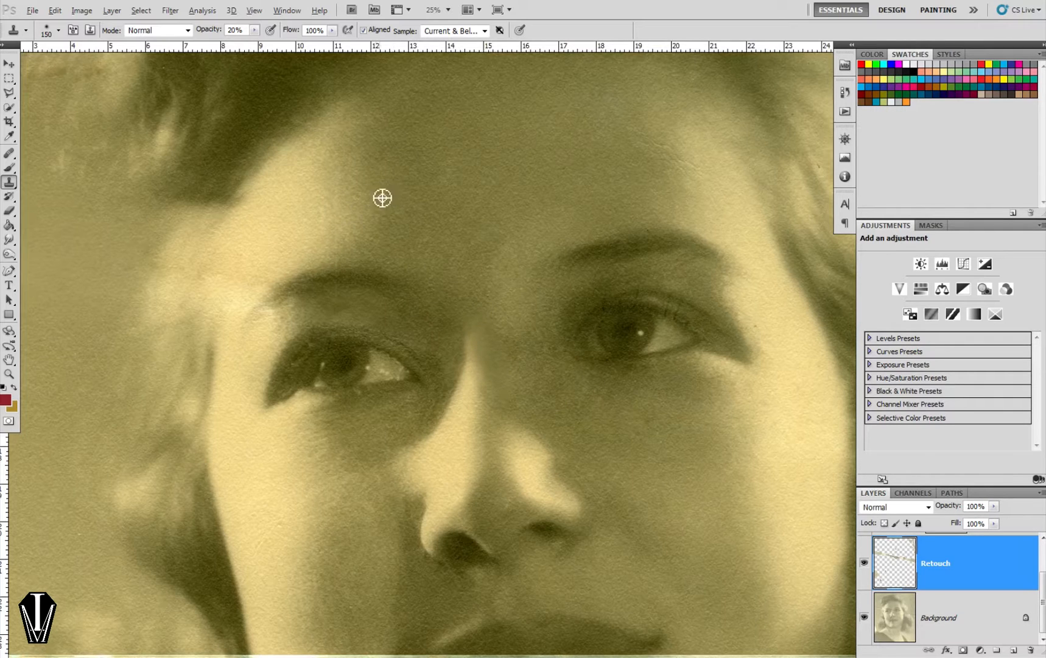
left_click(466, 336)
left_click(473, 335)
left_click_drag(467, 345, 469, 328)
key("ctrl+minus")
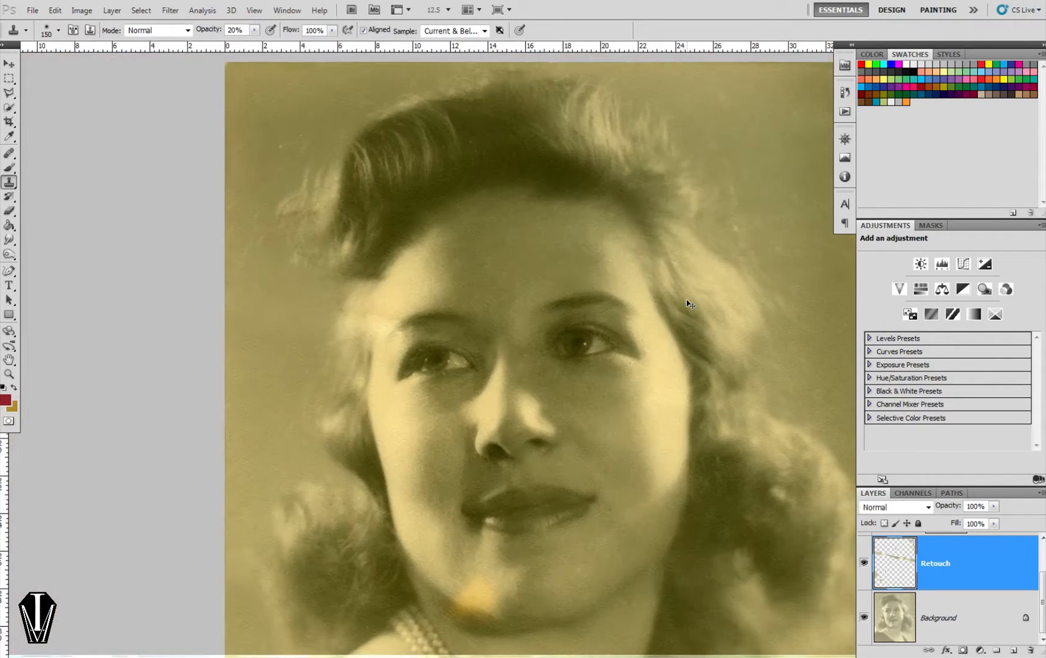
Step: Clone shaded skin sampled beside the nose and at the inner end of the eyebrow over the nose highlight's upper tip
key("ctrl+plus")
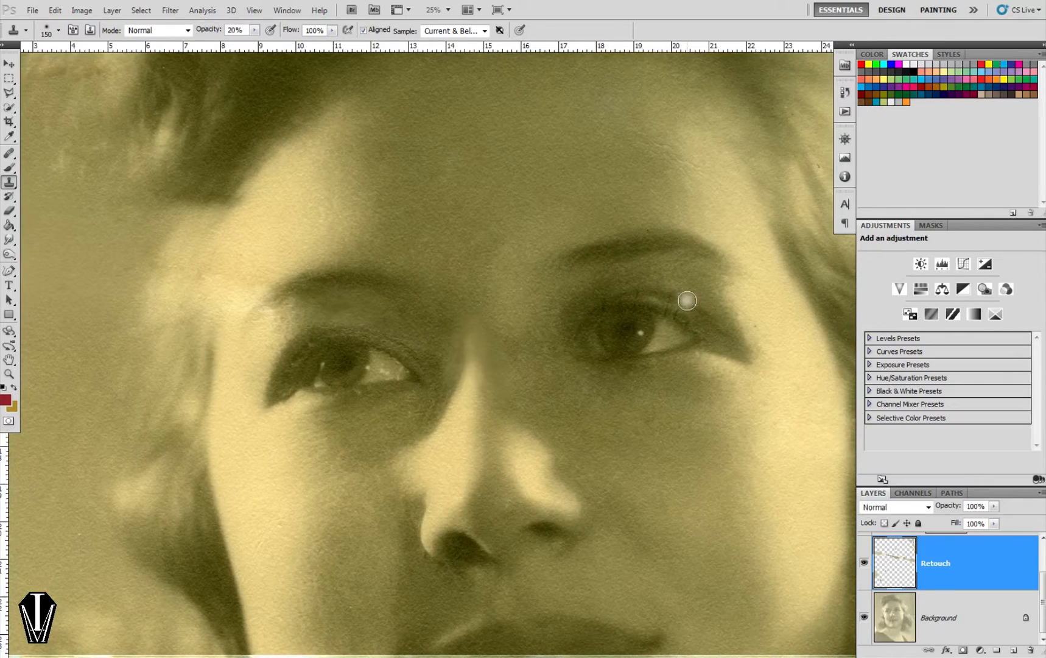
mouse_move(683, 299)
left_mouse_down()
mouse_move(626, 444)
mouse_move(599, 450)
mouse_move(593, 421)
left_mouse_up()
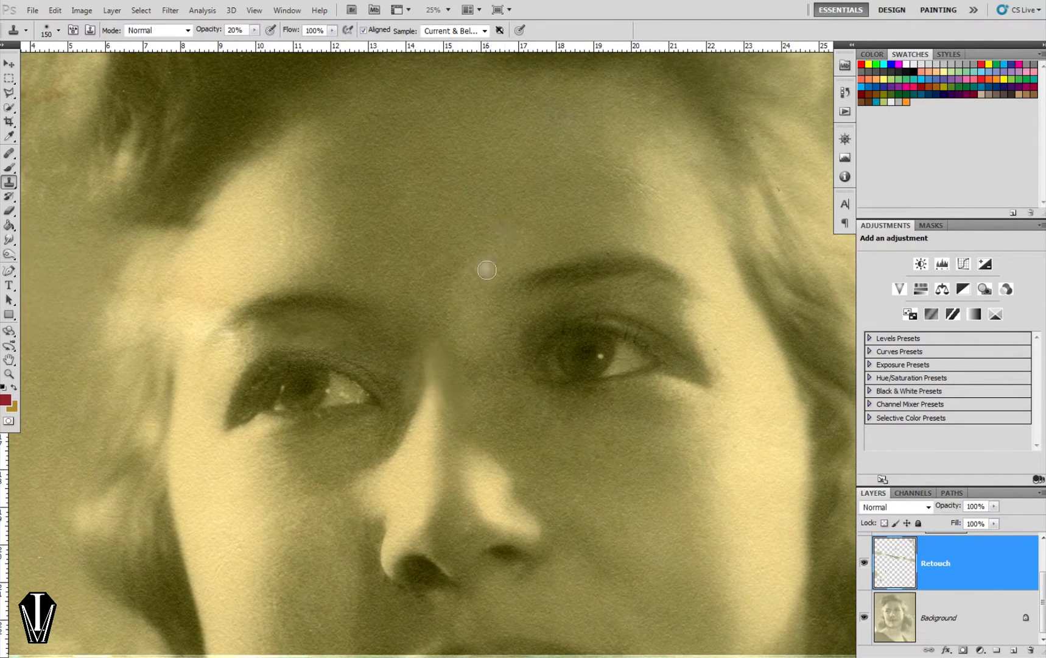
left_click(502, 432, "alt")
mouse_move(468, 411)
left_mouse_down()
mouse_move(437, 361)
mouse_move(446, 394)
mouse_move(438, 352)
mouse_move(459, 402)
mouse_move(438, 343)
mouse_move(467, 414)
mouse_move(436, 330)
mouse_move(471, 406)
mouse_move(444, 364)
mouse_move(474, 403)
left_mouse_up()
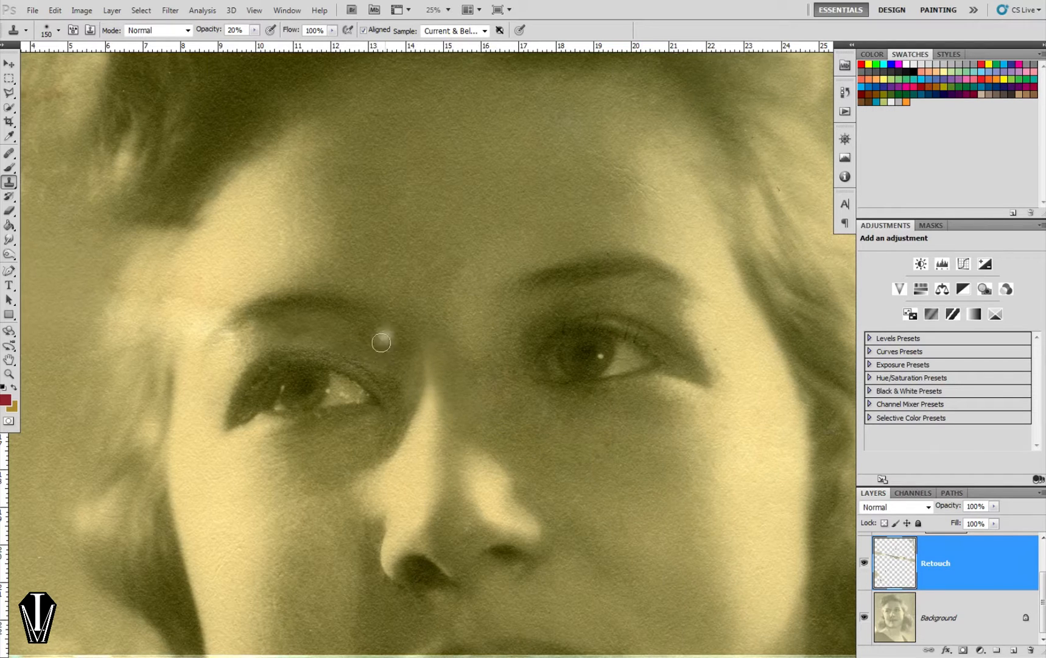
left_click(395, 297, "alt")
left_click_drag(410, 362, 418, 390)
mouse_move(426, 344)
left_mouse_down()
mouse_move(441, 383)
mouse_move(418, 382)
left_mouse_up()
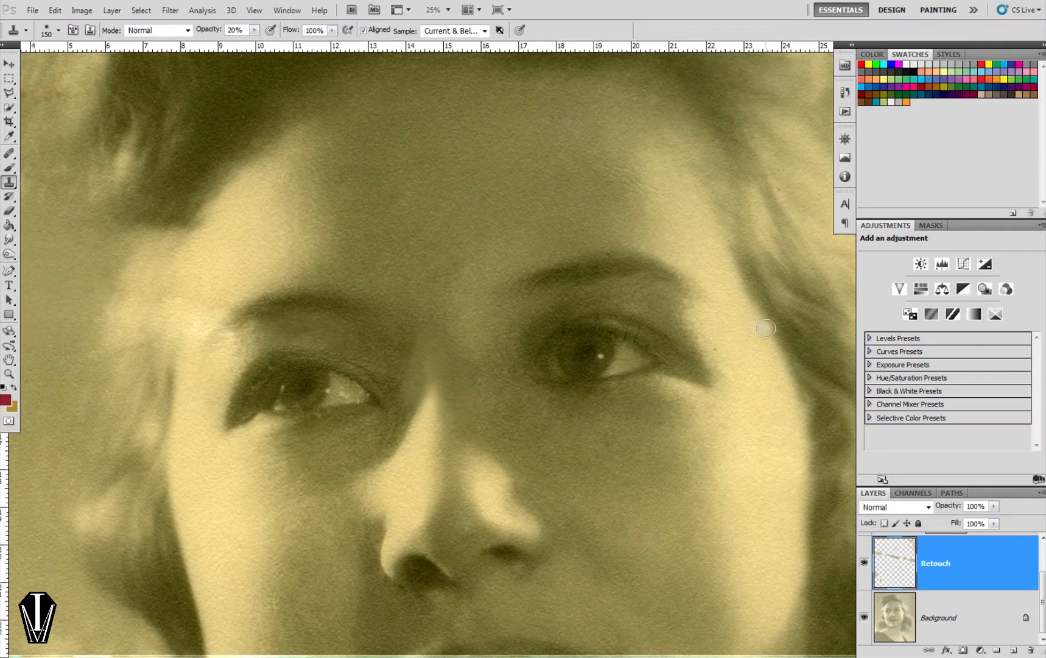
Step: Compare the face with the Retouch layer hidden and shown, examining the repaired fold across the brow and nose bridge
key("ctrl+minus")
key("ctrl+minus")
key("ctrl+minus")
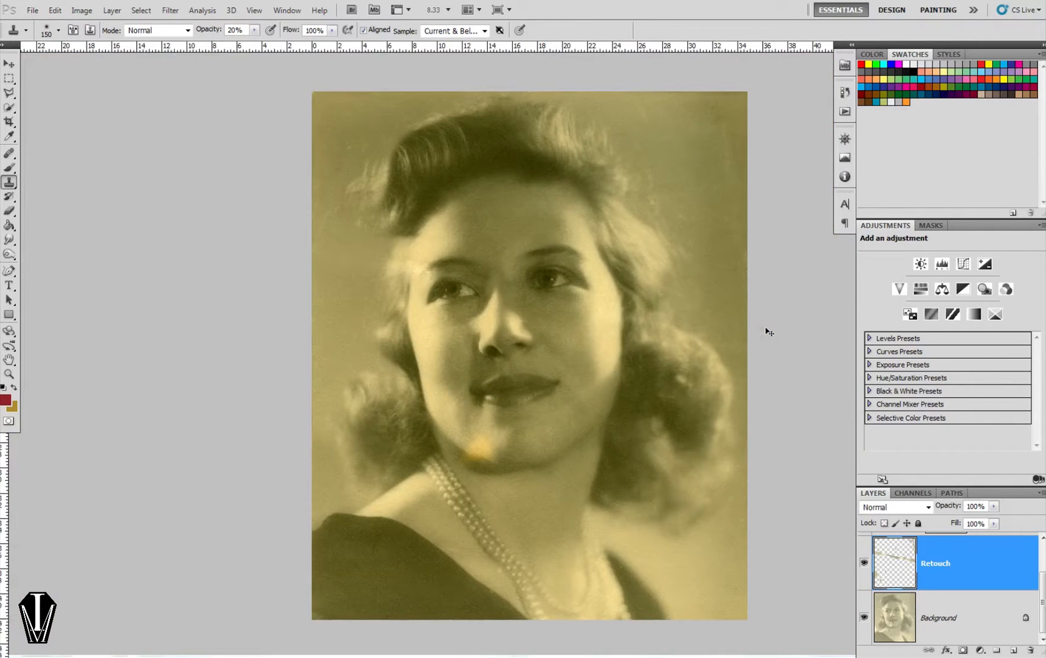
key("ctrl+plus")
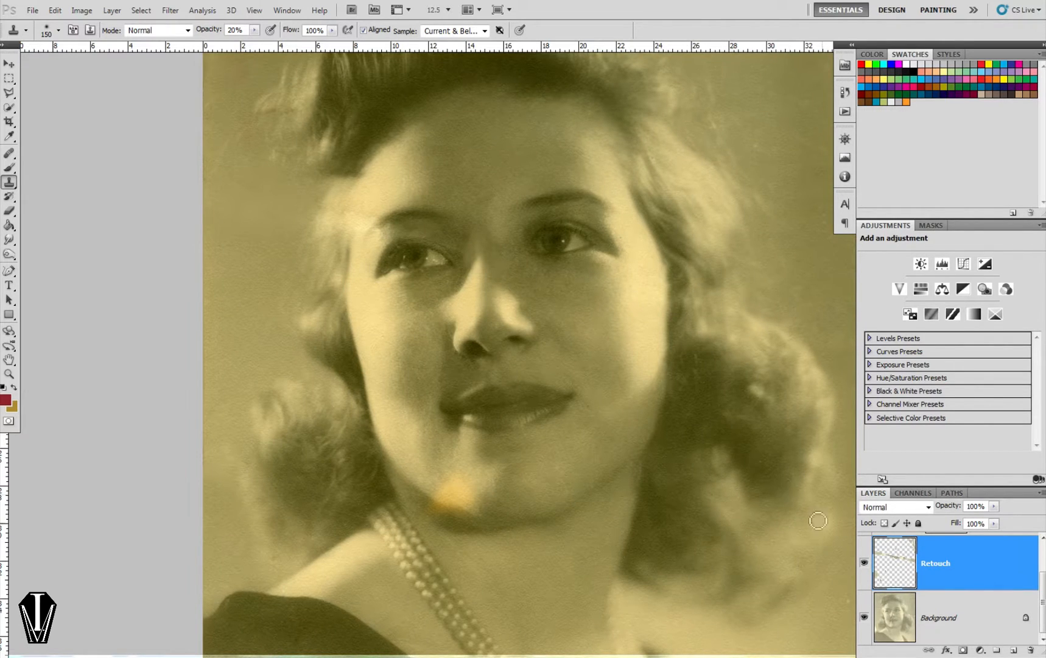
left_click(864, 564)
left_click(864, 564)
left_click(863, 563)
left_click(864, 563)
left_click(863, 564)
left_click(863, 564)
left_click(864, 564)
left_click(863, 564)
left_click(864, 564)
left_click(863, 563)
left_click(864, 565)
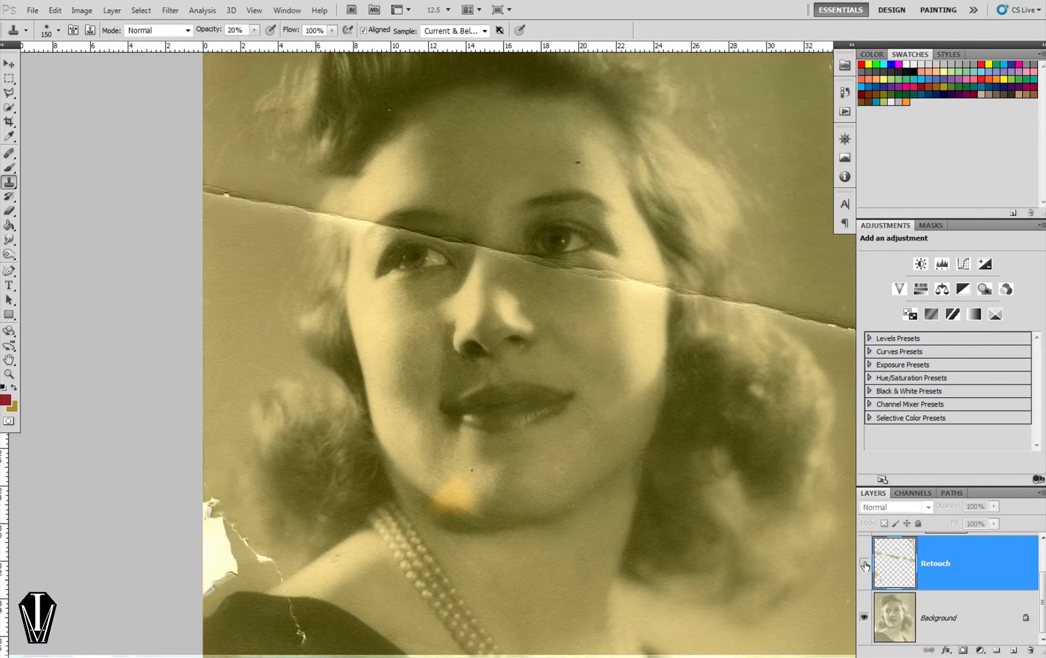
left_click(864, 564)
left_click(865, 565)
left_click(864, 564)
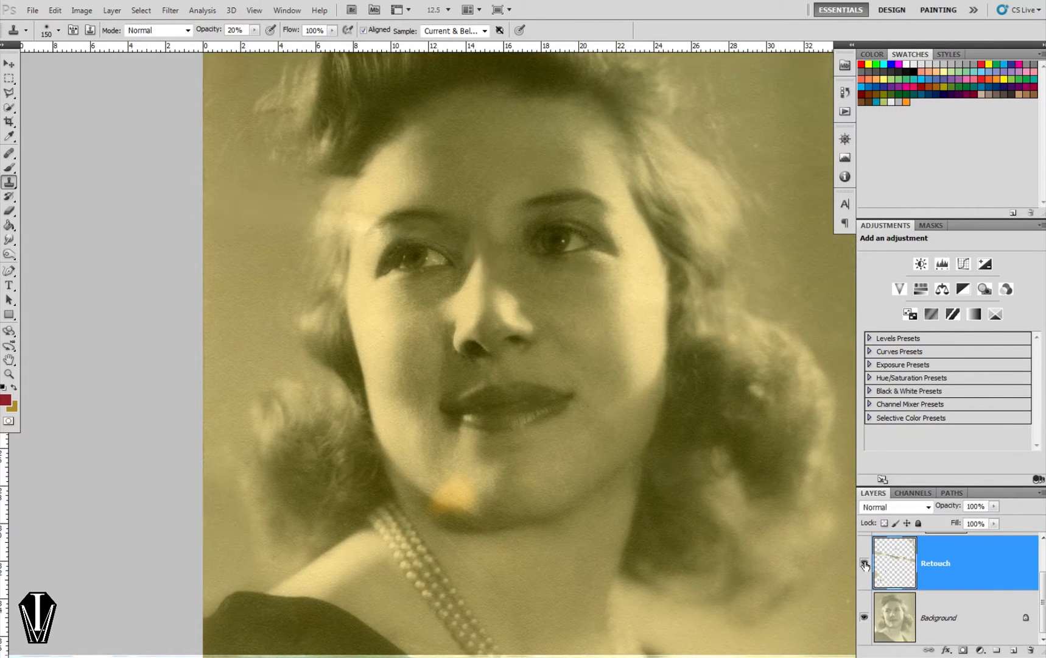
left_click(864, 565)
left_click(864, 565)
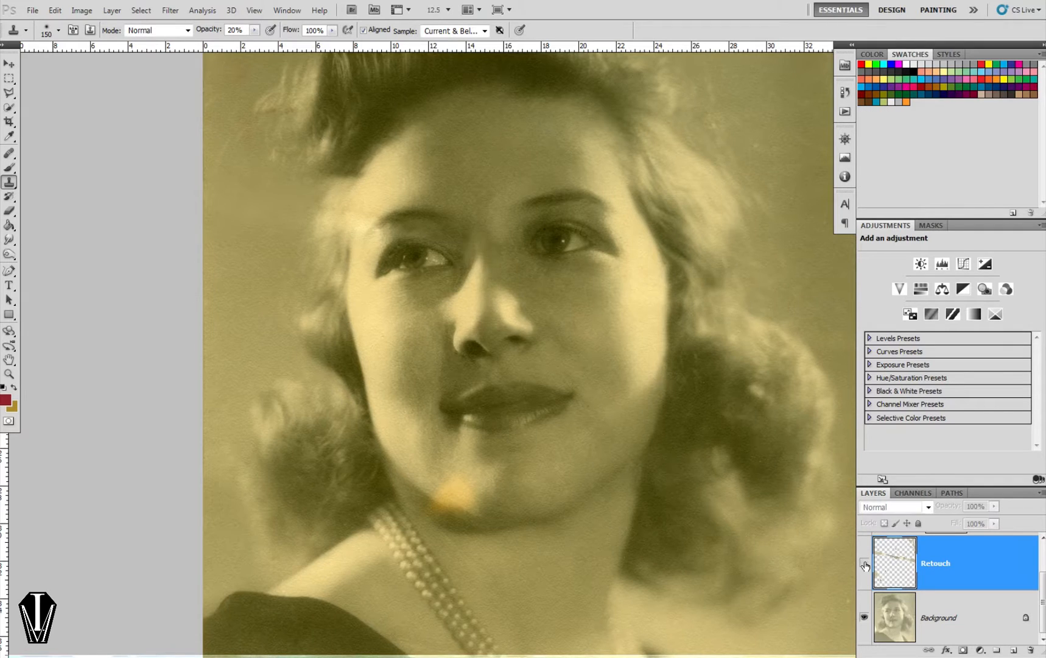
left_click(864, 564)
left_click(864, 565)
left_click(864, 564)
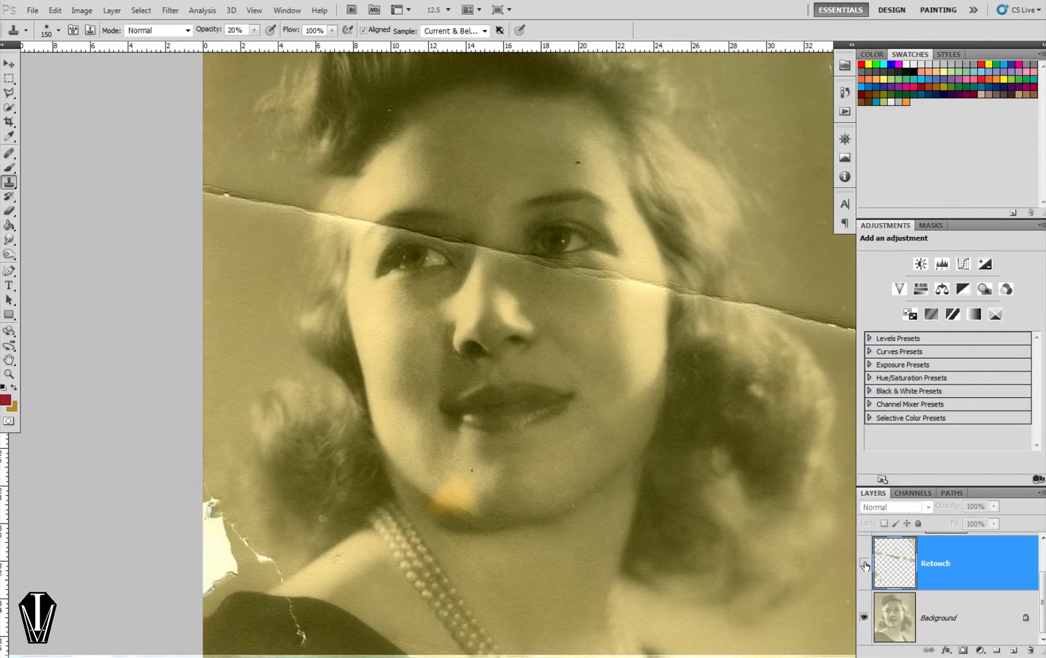
left_click(864, 564)
left_click(864, 564)
left_click(864, 564)
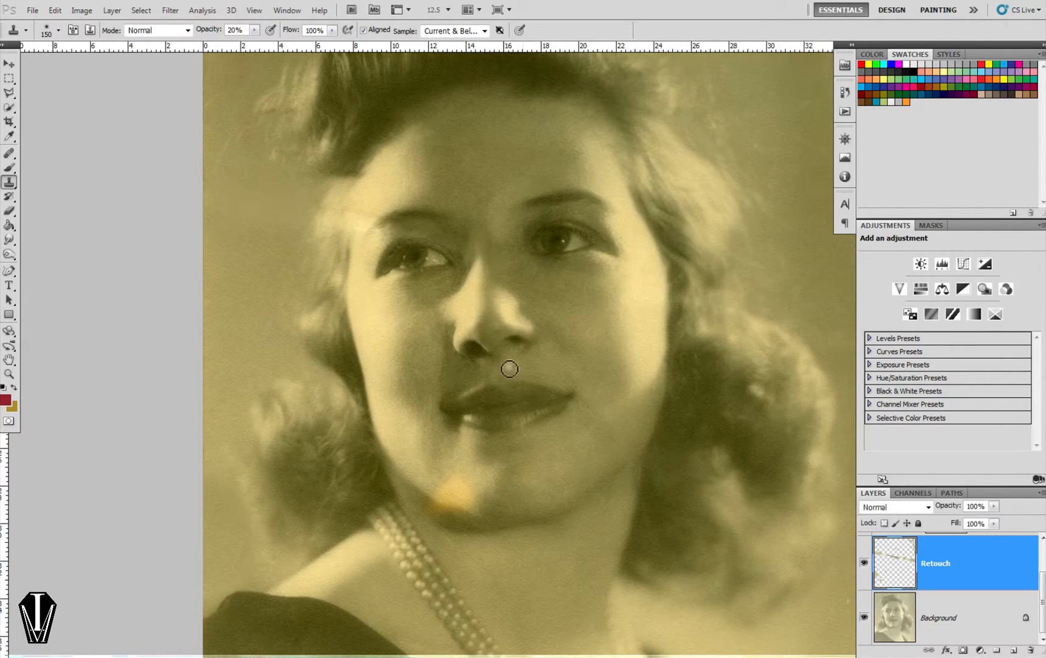
key("space")
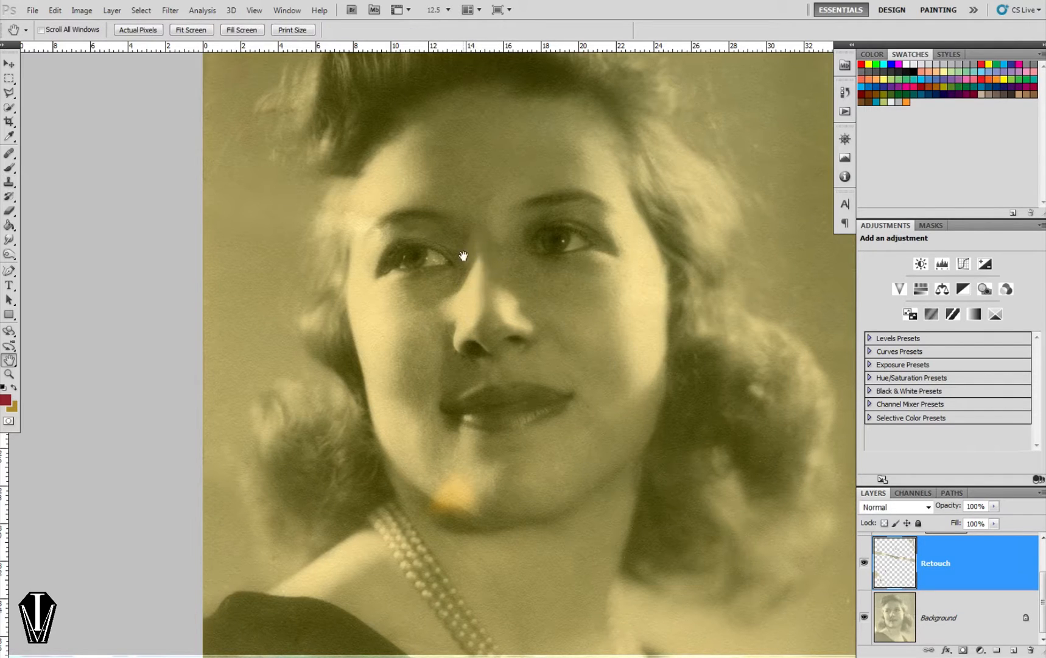
left_click(864, 566)
left_click(864, 567)
left_click(864, 566)
left_click(864, 566)
left_click(864, 567)
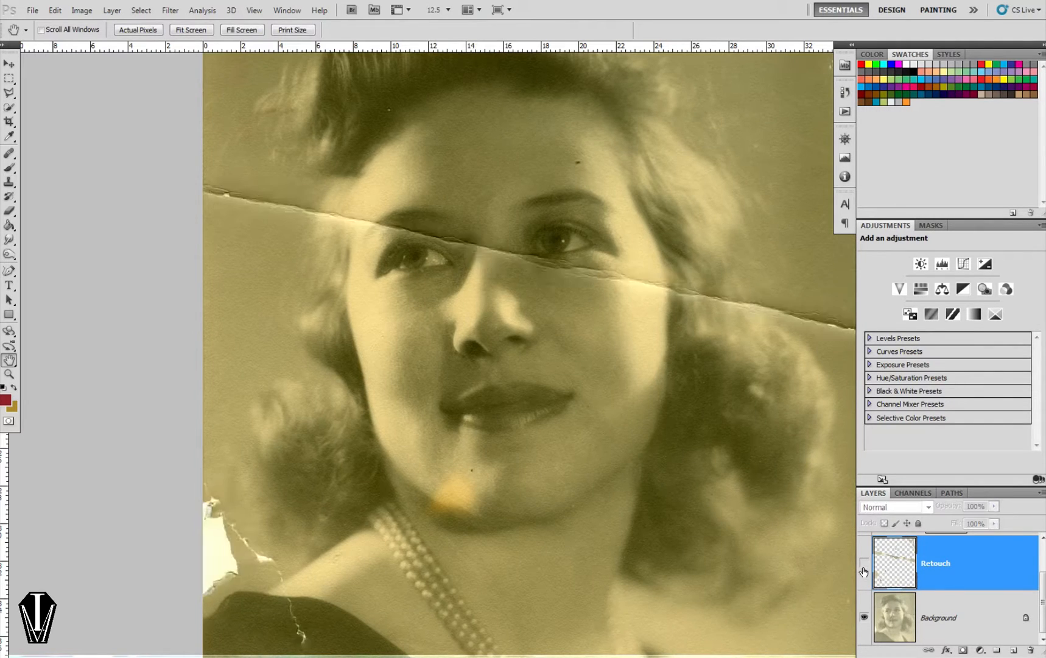
left_click(864, 566)
left_click(864, 567)
left_click(864, 566)
left_click(864, 566)
left_click(864, 566)
left_click(864, 566)
left_click(864, 567)
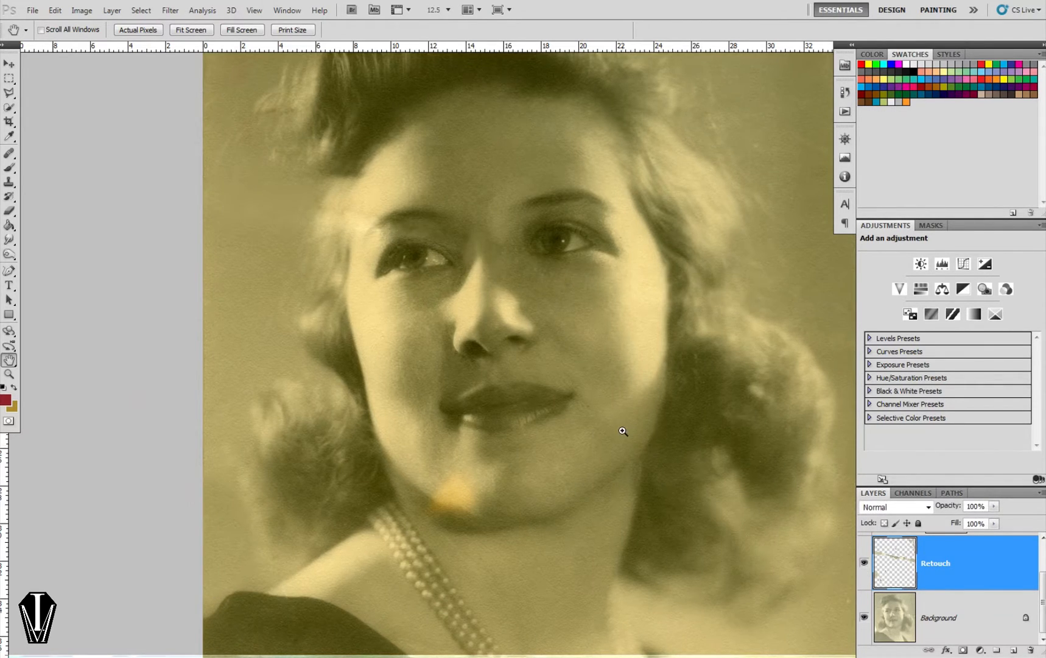
Step: Ready the Clone Stamp at the nose bridge with its brush size reduced to 90 px
left_click(623, 430, "ctrl")
left_click_drag(577, 216, 631, 358)
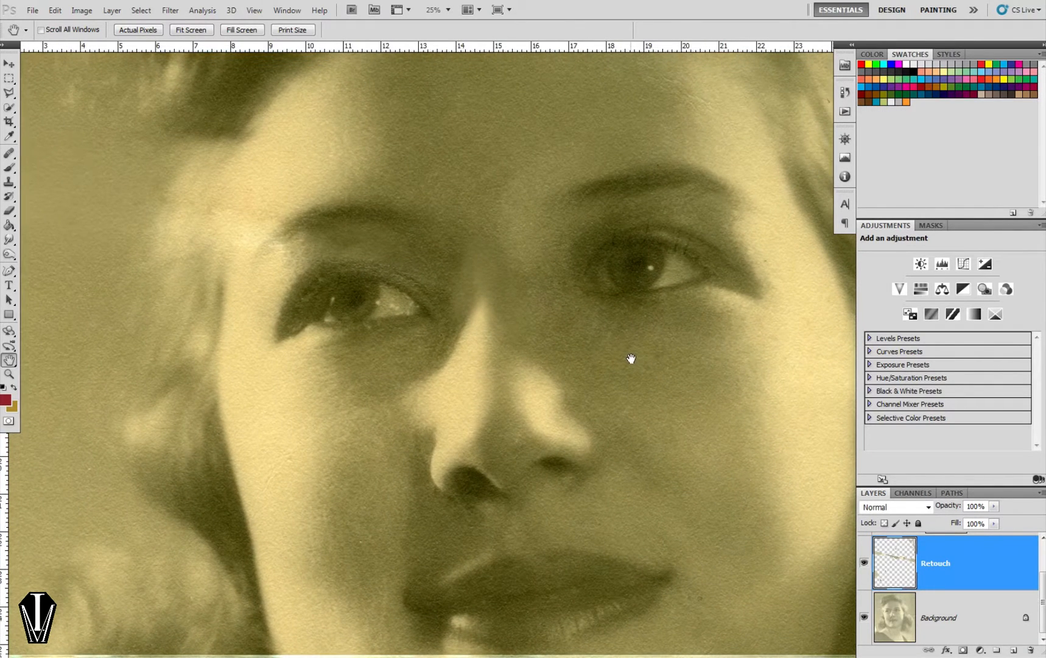
key("s")
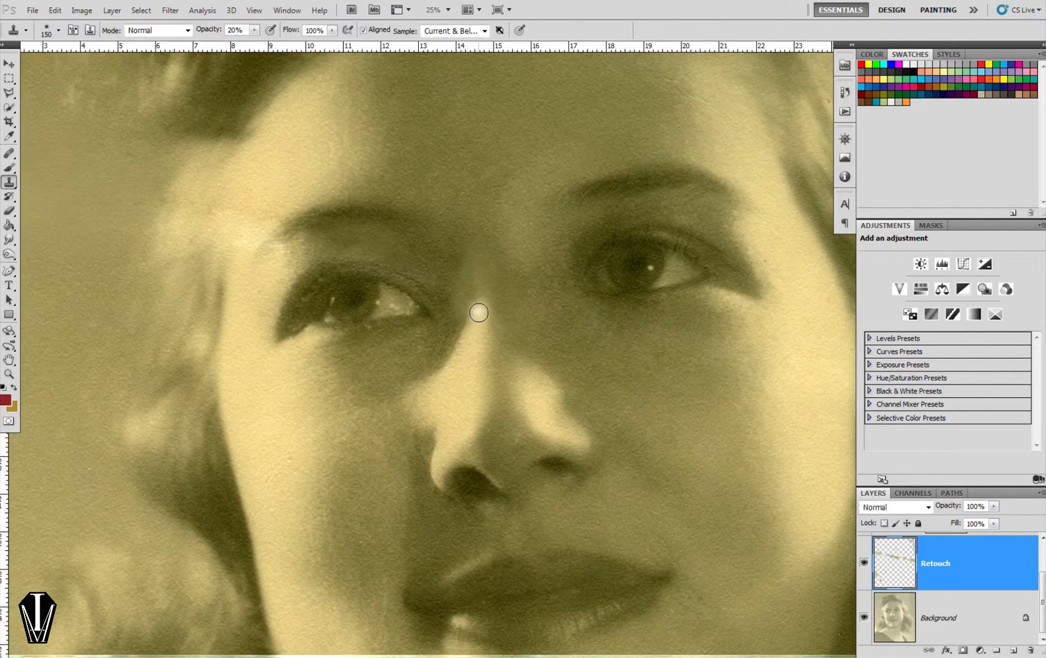
key("bracketleft")
key("bracketleft")
key("bracketleft")
Step: Try to extend the nose highlight's tip upward, compare it with the unretouched original, and undo the strokes
mouse_move(477, 319)
left_mouse_down()
mouse_move(480, 294)
mouse_move(476, 331)
mouse_move(479, 294)
mouse_move(476, 343)
left_mouse_up()
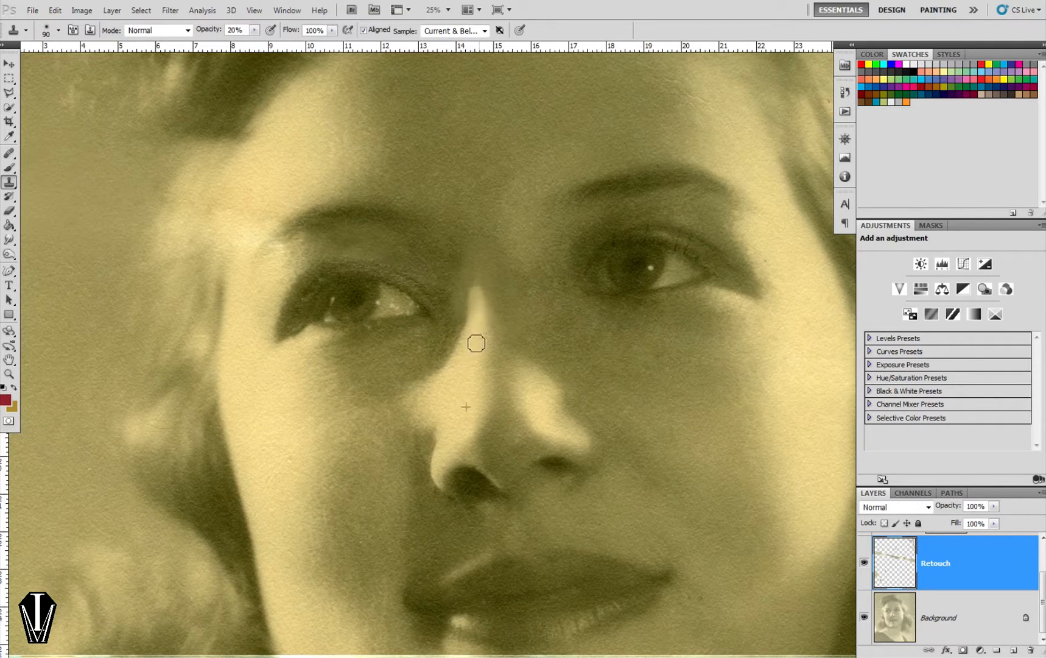
left_click(864, 565)
left_click(864, 566)
left_click(864, 568)
left_click(865, 568)
key("ctrl+alt+z")
key("ctrl+alt+z")
left_click(864, 568)
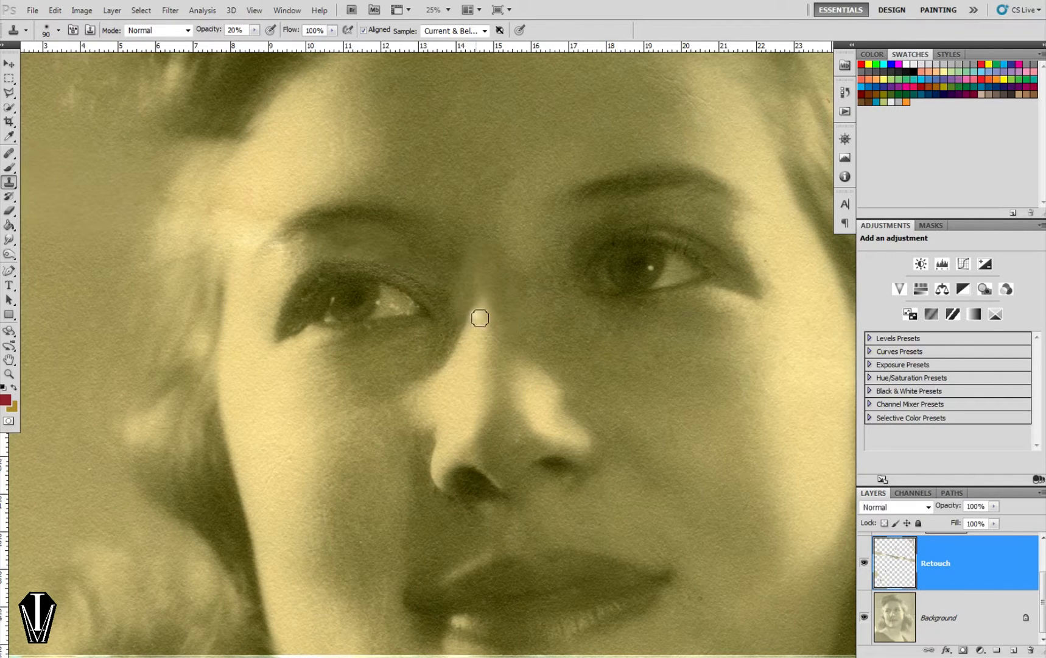
Step: Rebuild the nose highlight's upper tip against the unretouched original, and trim it with shaded skin from beside the other eye's inner corner
mouse_move(484, 321)
left_mouse_down()
mouse_move(482, 299)
mouse_move(478, 342)
left_mouse_up()
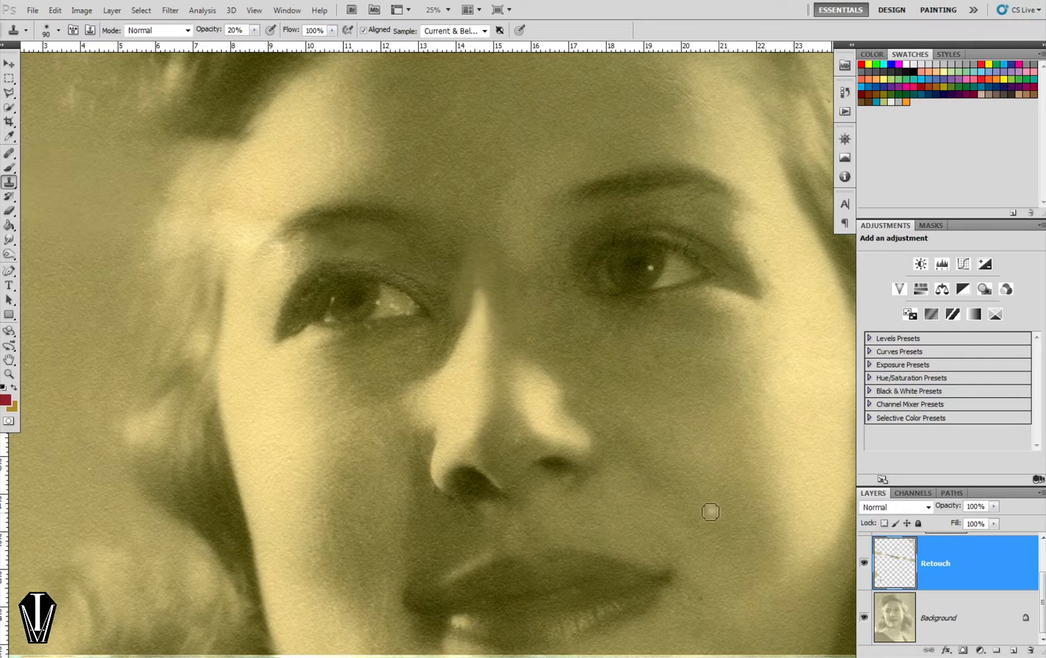
left_click(865, 562)
left_click(864, 563)
left_click(864, 562)
left_click(864, 563)
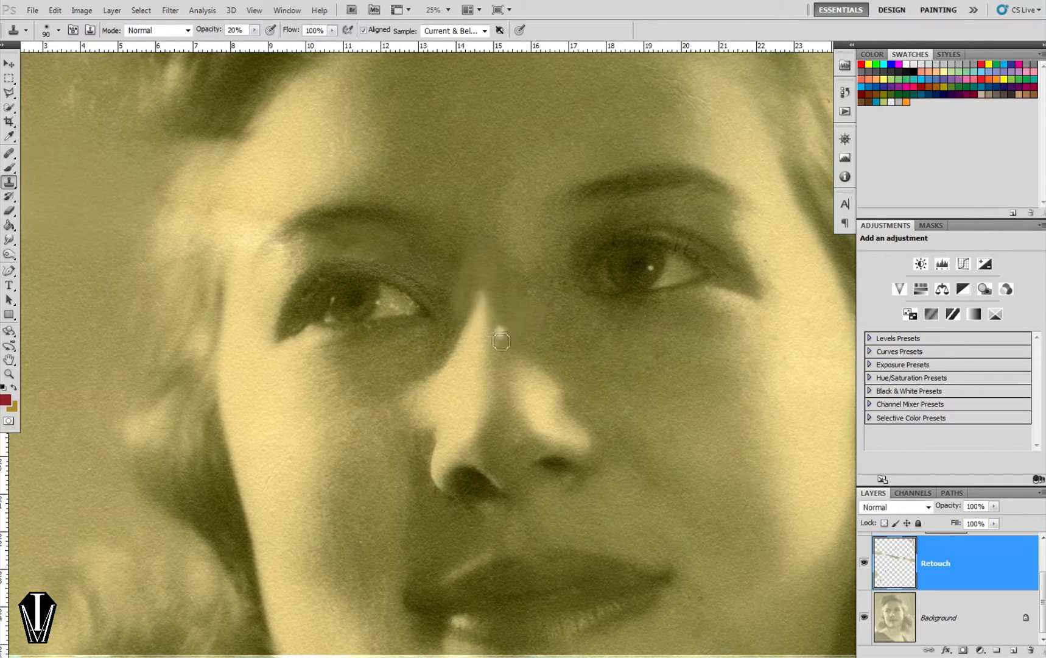
left_click(546, 295)
mouse_move(494, 300)
left_mouse_down()
mouse_move(490, 276)
mouse_move(500, 314)
mouse_move(483, 264)
mouse_move(499, 307)
mouse_move(485, 270)
mouse_move(467, 321)
mouse_move(483, 266)
mouse_move(508, 322)
mouse_move(474, 283)
mouse_move(490, 316)
mouse_move(477, 283)
left_mouse_up()
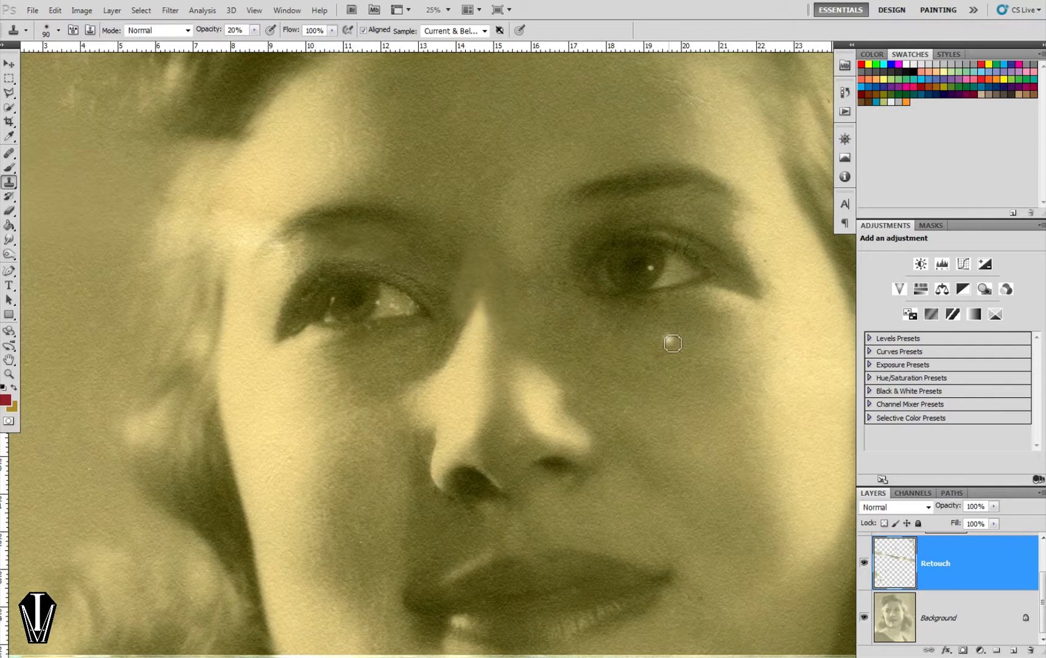
Step: Check the highlight's shape in the whole portrait with the Retouch layer switched off and on
key("ctrl+minus")
key("ctrl+minus")
key("ctrl+minus")
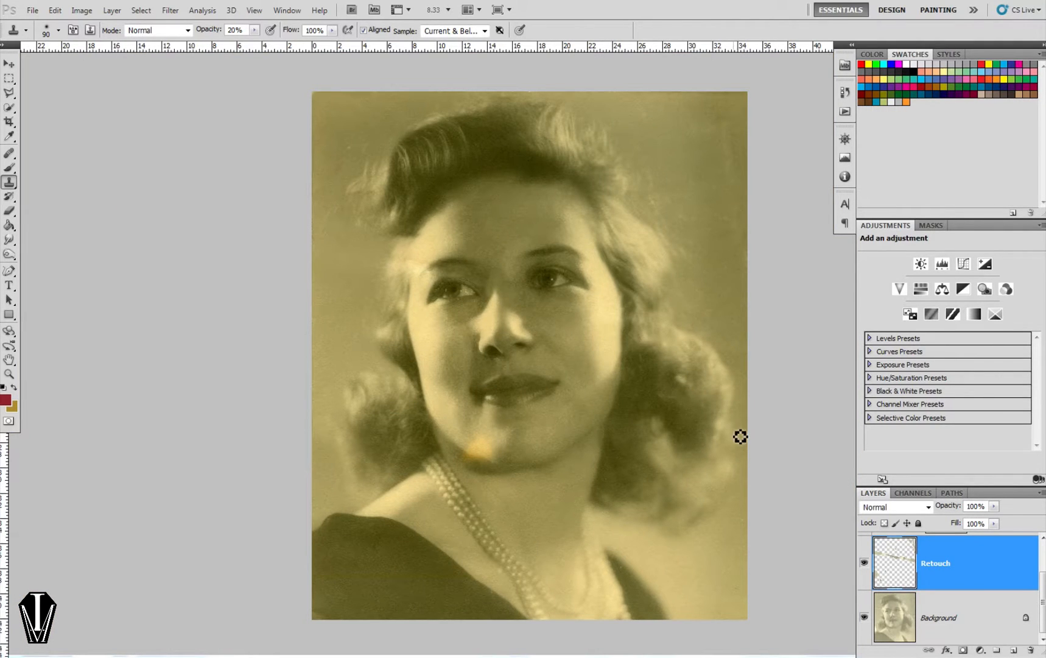
left_click(864, 562)
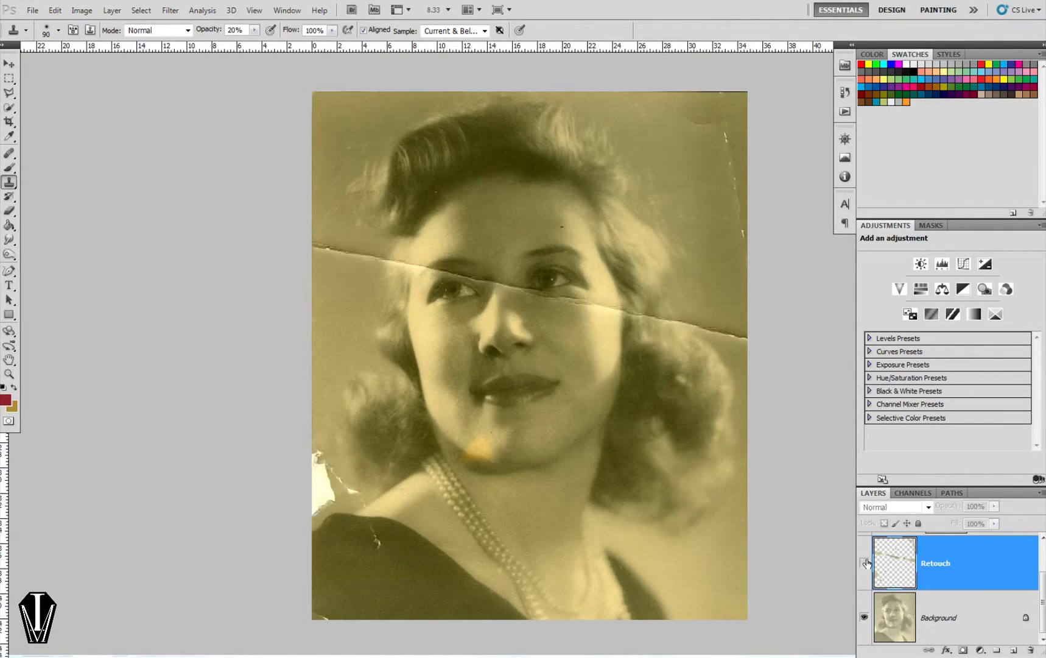
left_click(865, 562)
left_click(865, 562)
left_click(864, 562)
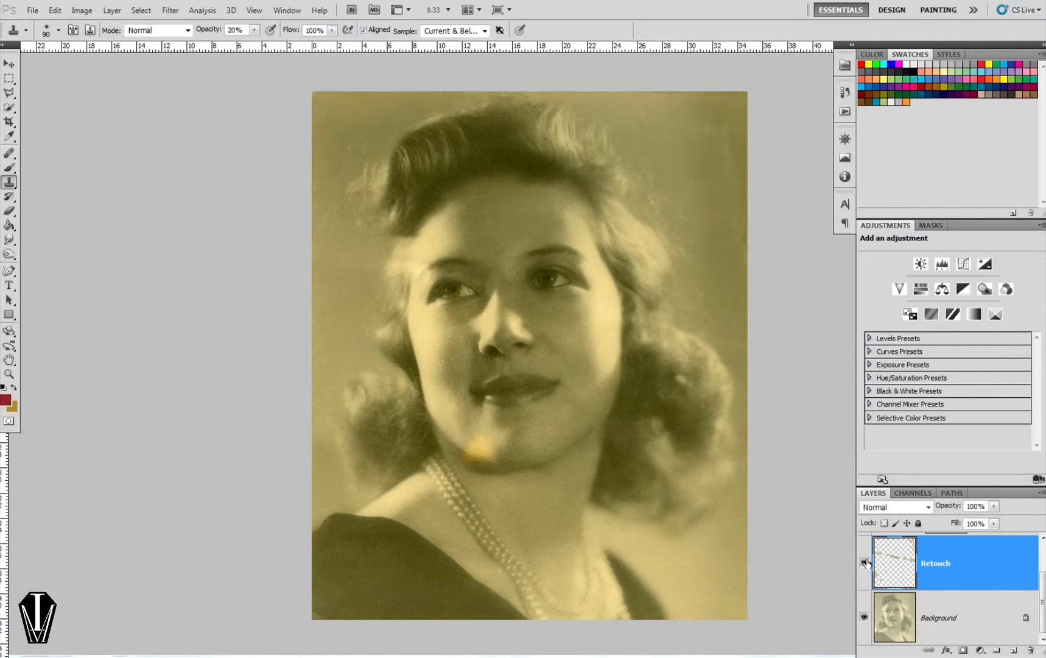
left_click(865, 562)
left_click(865, 562)
Step: Darken the skin above the nose highlight, between the inner eye corner and the brow, using a 250 px Clone Stamp brush
key("ctrl+plus")
key("ctrl+plus")
key("ctrl+plus")
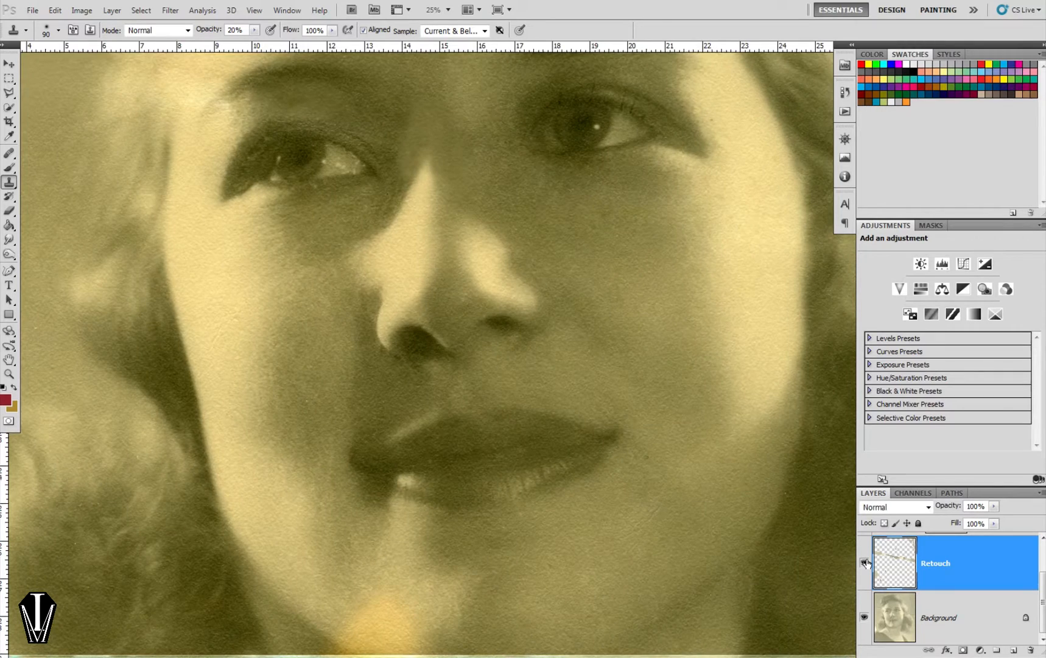
left_click_drag(559, 349, 583, 551)
left_click_drag(568, 392, 581, 423)
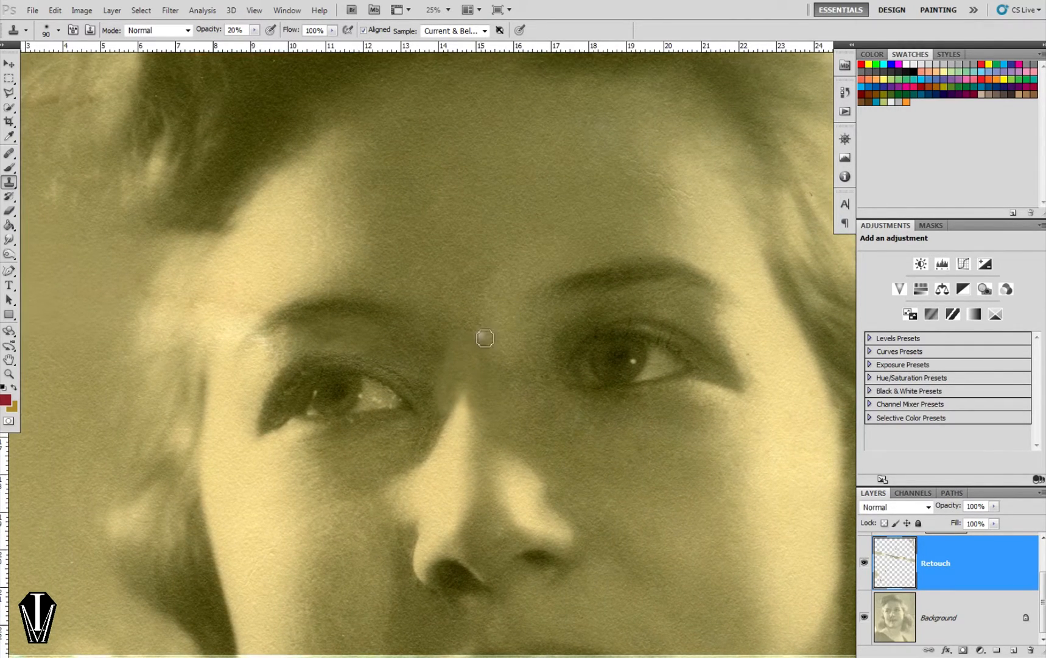
scroll(462, 342, "up", 5)
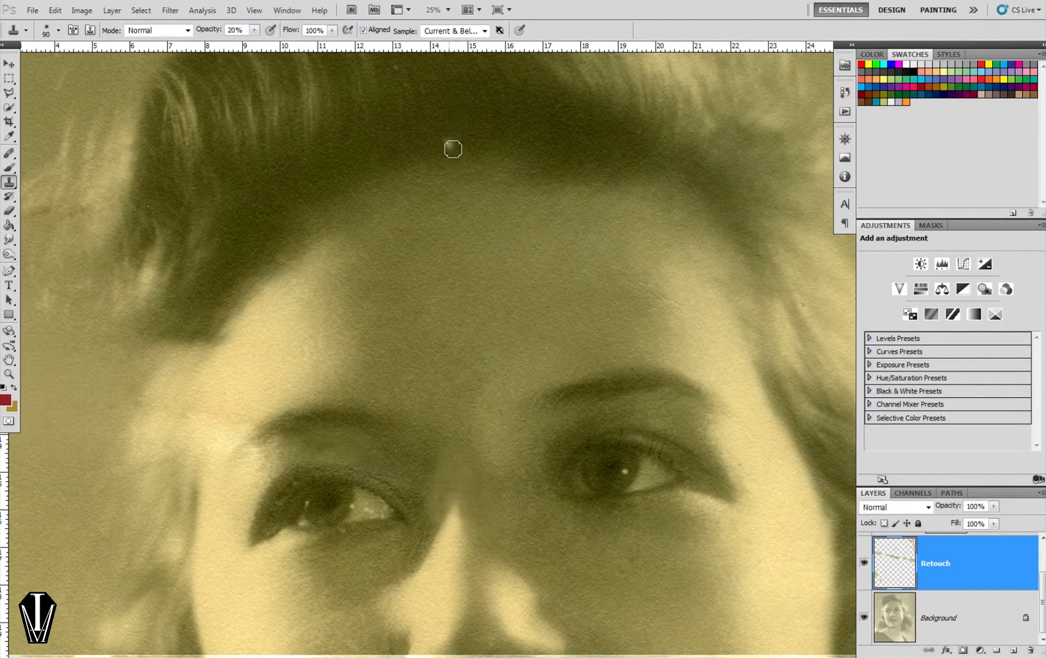
key("bracketright")
key("bracketright")
key("bracketright")
key("bracketright")
key("bracketright")
left_click(429, 476)
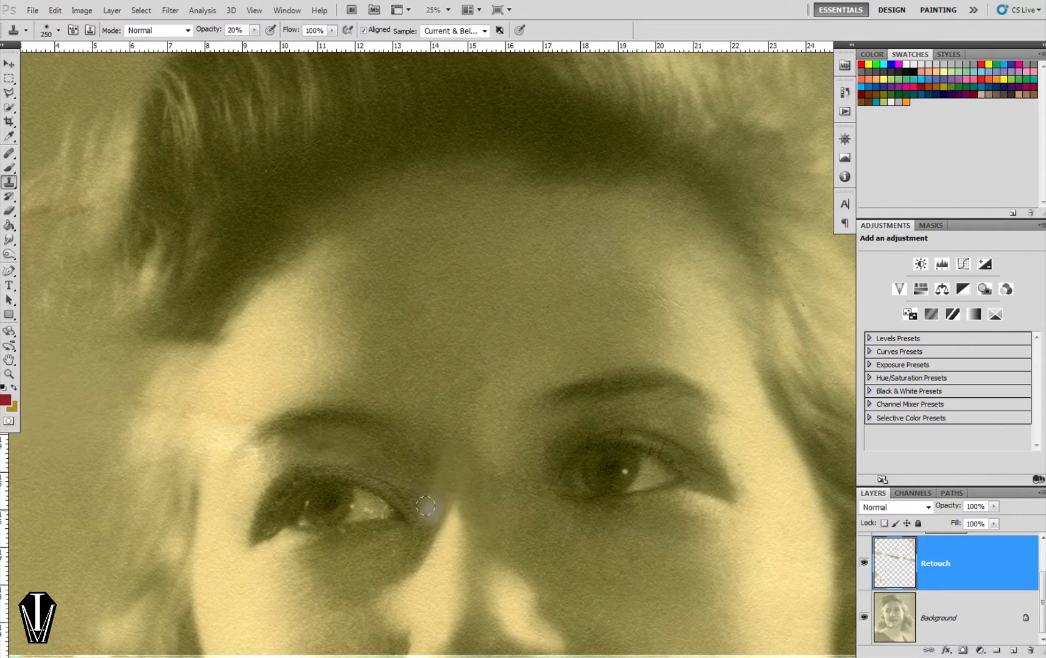
key("bracketright")
mouse_move(430, 508)
left_mouse_down()
mouse_move(429, 481)
mouse_move(421, 518)
mouse_move(441, 448)
mouse_move(438, 489)
mouse_move(445, 457)
left_mouse_up()
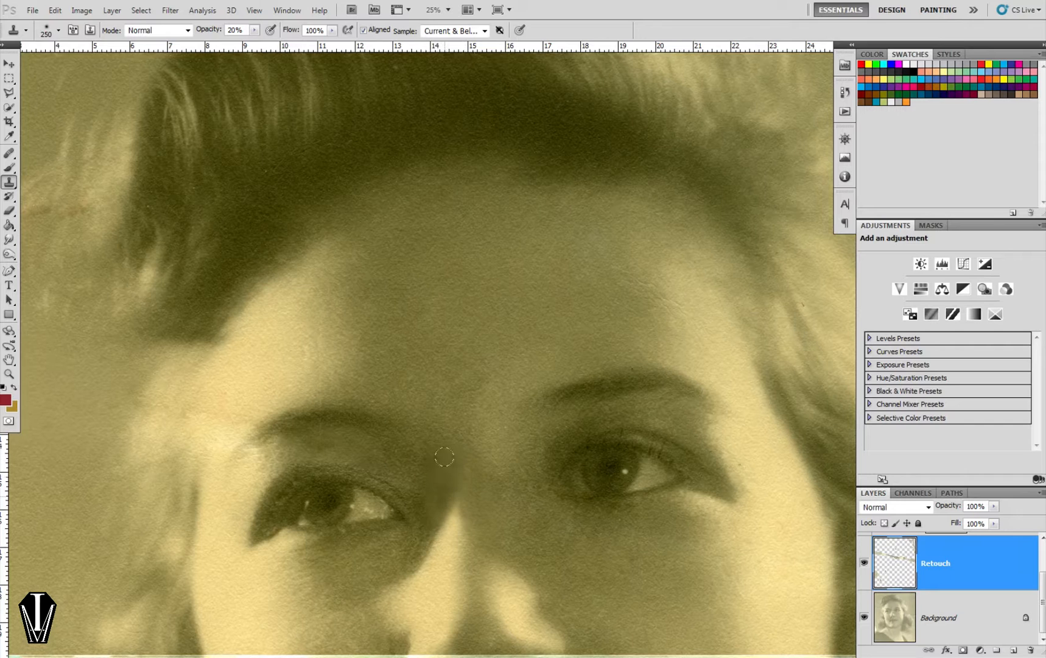
Step: Blend the dark patch above the nose highlight into the surrounding skin by cloning lighter tone over it
key("ctrl+0")
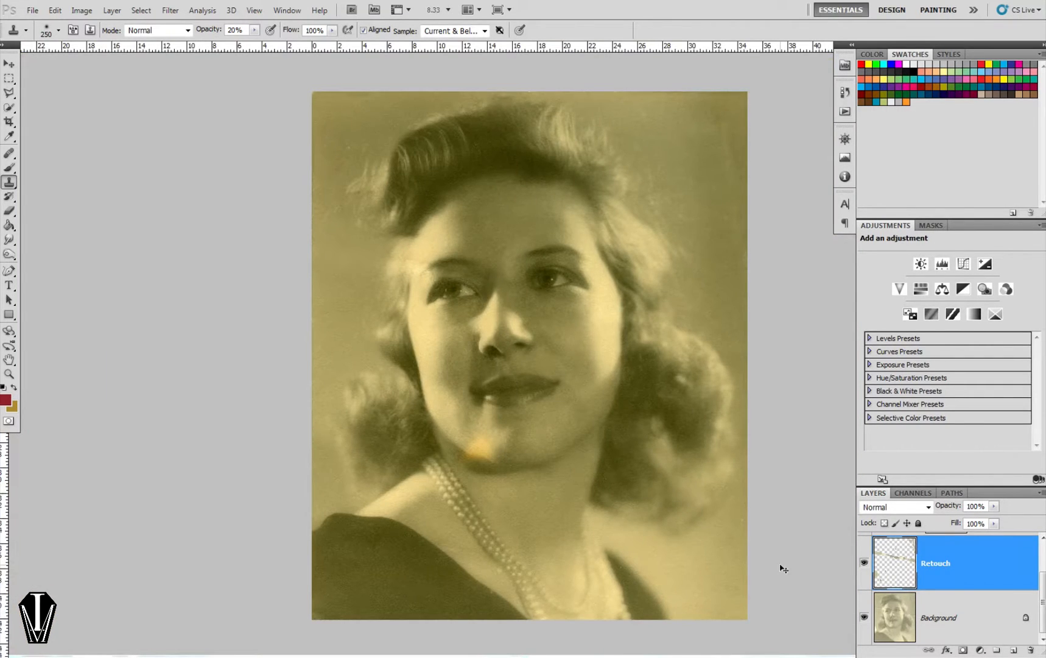
key("ctrl+plus")
key("ctrl+plus")
key("ctrl+plus")
left_click_drag(704, 136, 688, 385)
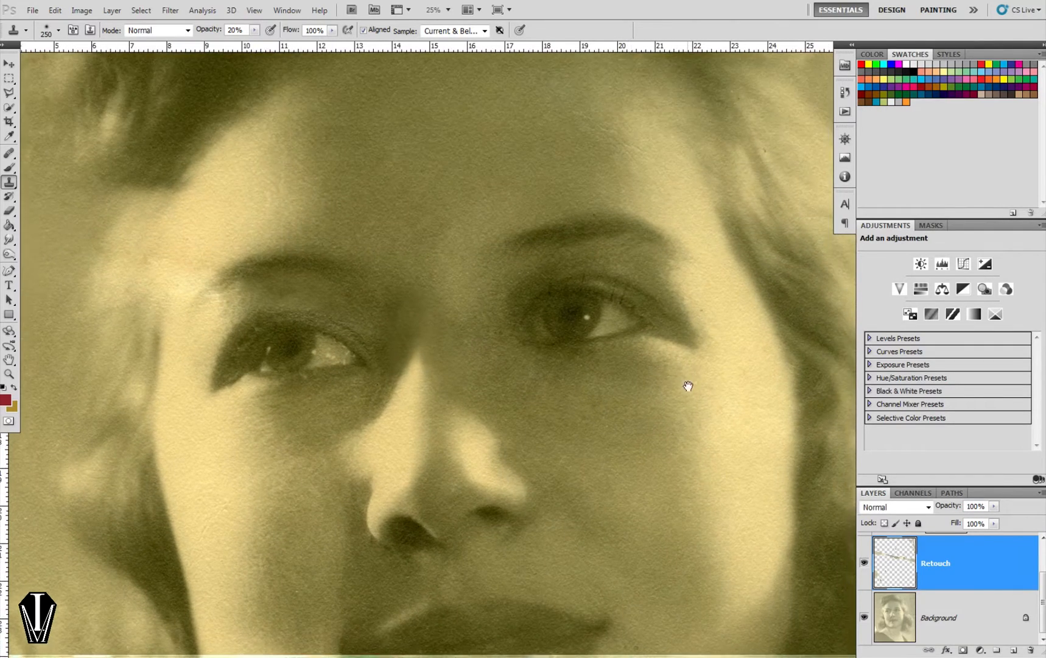
left_click_drag(626, 303, 659, 386)
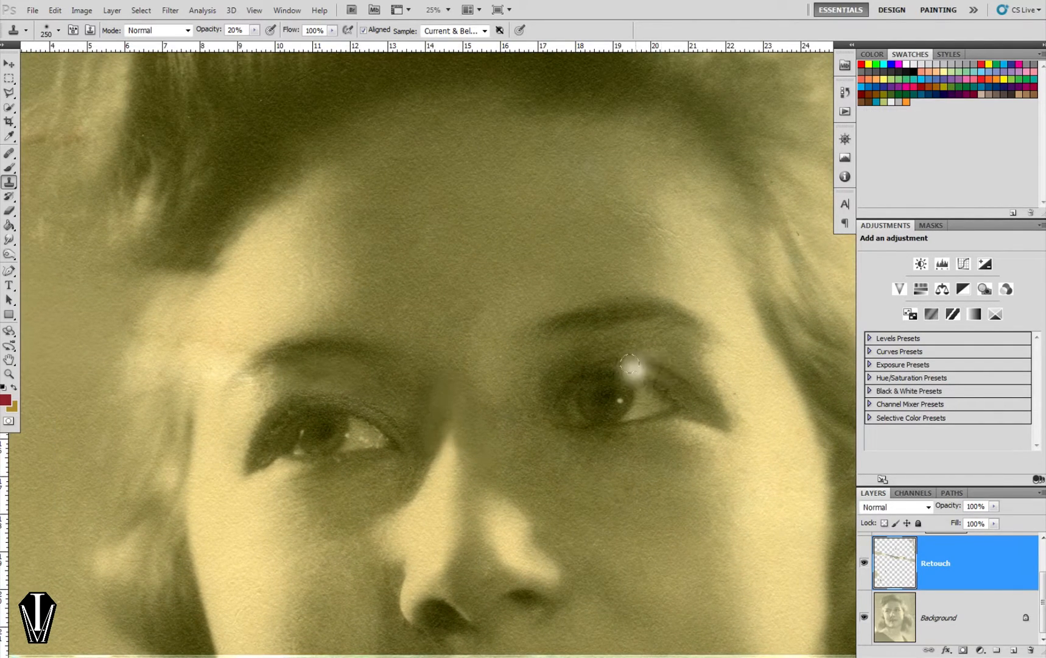
key("ctrl+minus")
key("ctrl+minus")
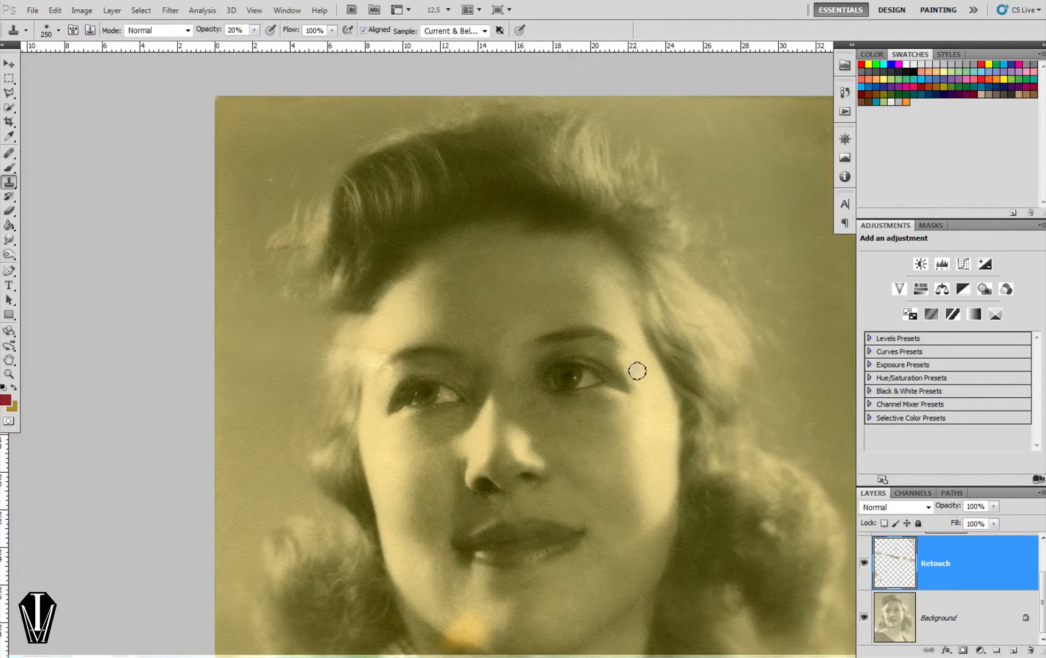
key("ctrl+plus")
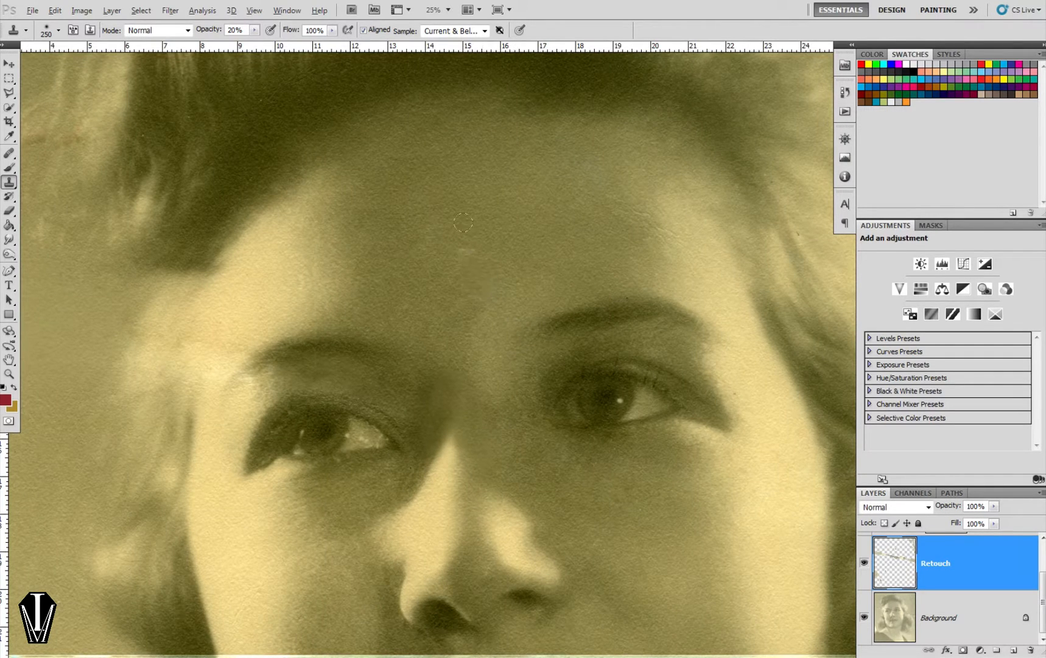
mouse_move(481, 409)
left_mouse_down()
mouse_move(440, 378)
mouse_move(423, 400)
mouse_move(426, 380)
mouse_move(468, 408)
mouse_move(466, 392)
mouse_move(419, 386)
mouse_move(438, 377)
mouse_move(483, 411)
mouse_move(439, 378)
mouse_move(416, 393)
mouse_move(466, 381)
mouse_move(481, 411)
mouse_move(457, 381)
mouse_move(420, 389)
left_mouse_up()
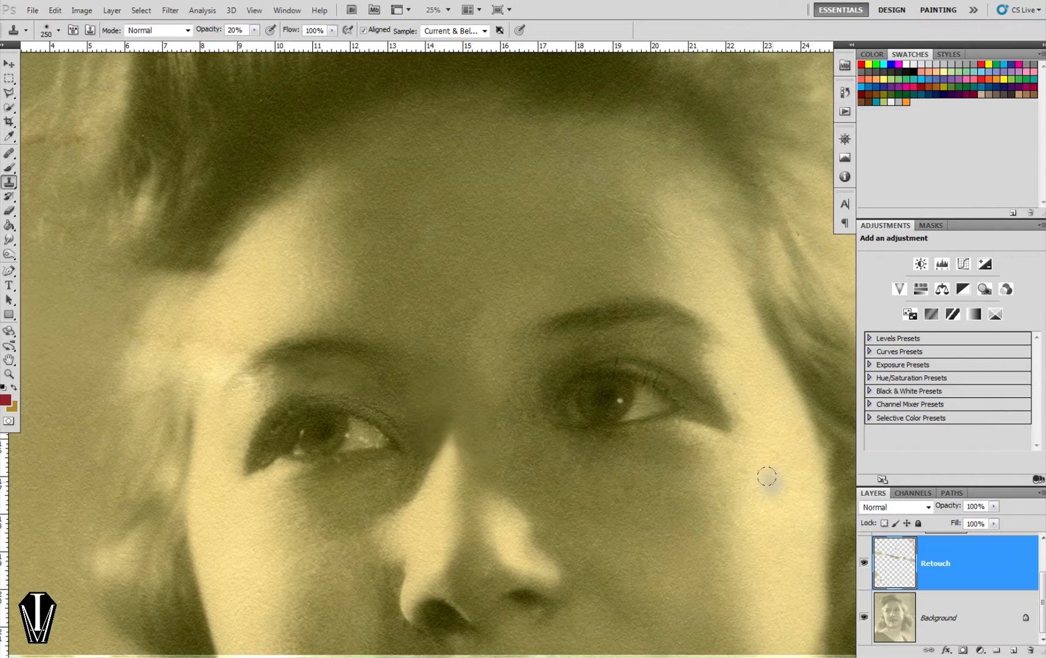
Step: Clone mid-forehead skin over the area above and between the eyebrows with the 250 px Clone Stamp brush
key("ctrl+minus")
key("ctrl+minus")
key("ctrl+minus")
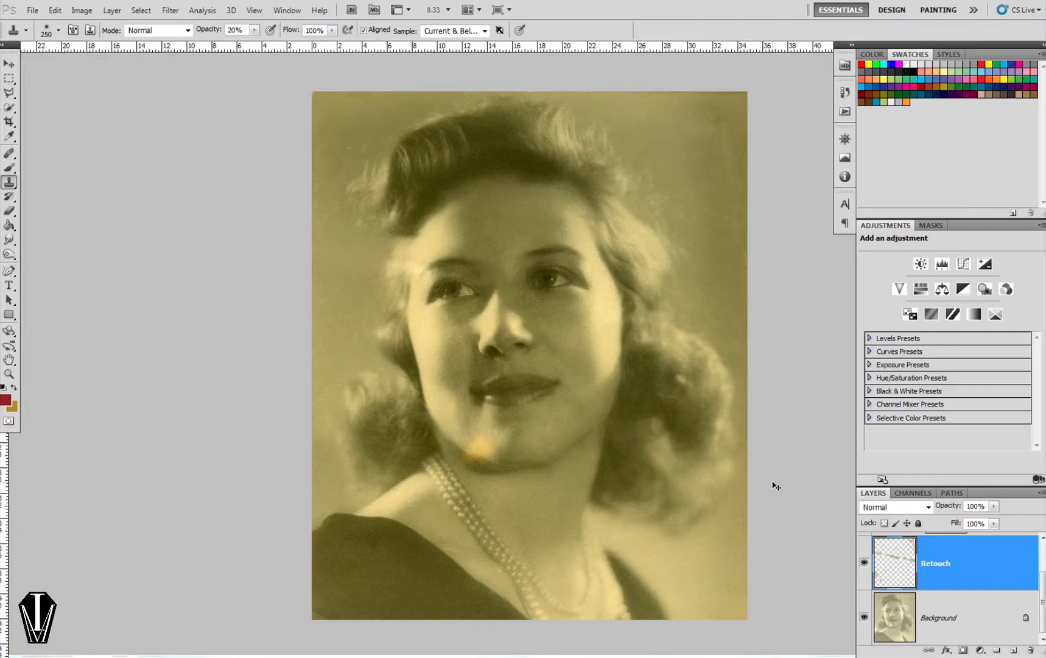
key("ctrl+plus")
key("ctrl+plus")
key("ctrl+plus")
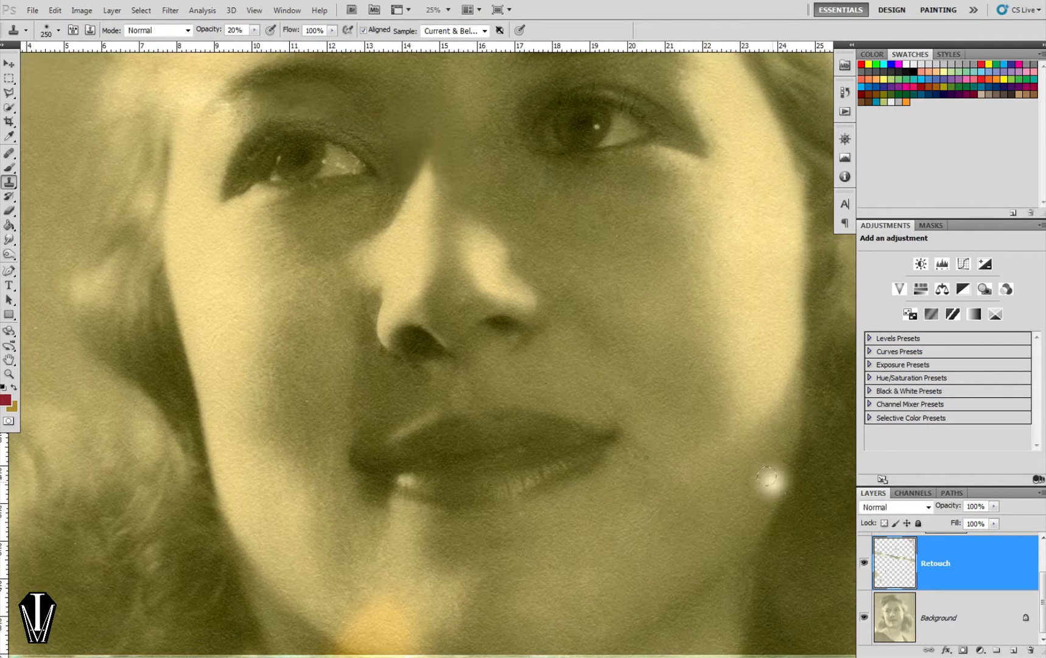
left_click_drag(548, 202, 570, 511)
left_click(467, 251, "alt")
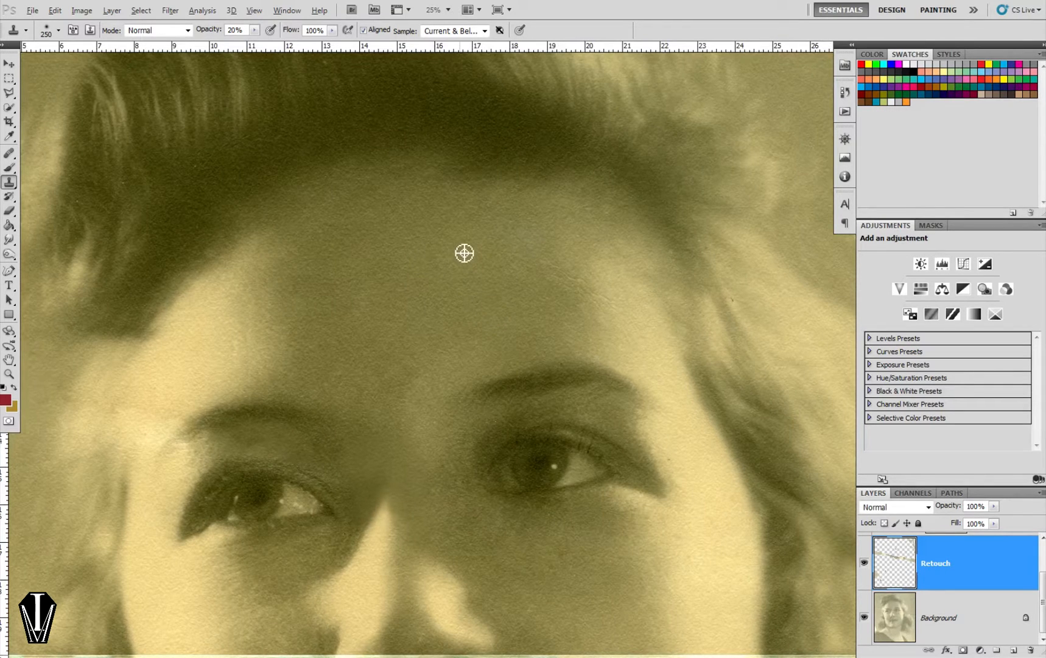
left_click(467, 334)
left_click_drag(458, 354, 411, 408)
mouse_move(496, 352)
left_mouse_down()
mouse_move(421, 355)
mouse_move(399, 402)
left_mouse_up()
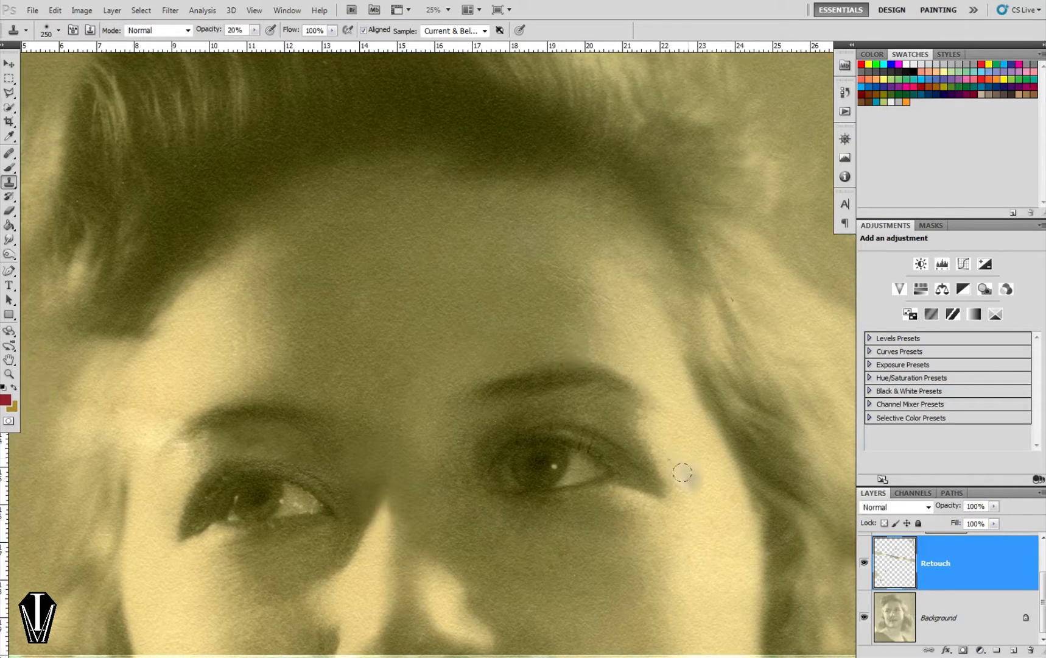
Step: Smooth the lower forehead and the skin between the eyebrows with a 125 px Healing Brush, sampling from the mid-forehead
key("j")
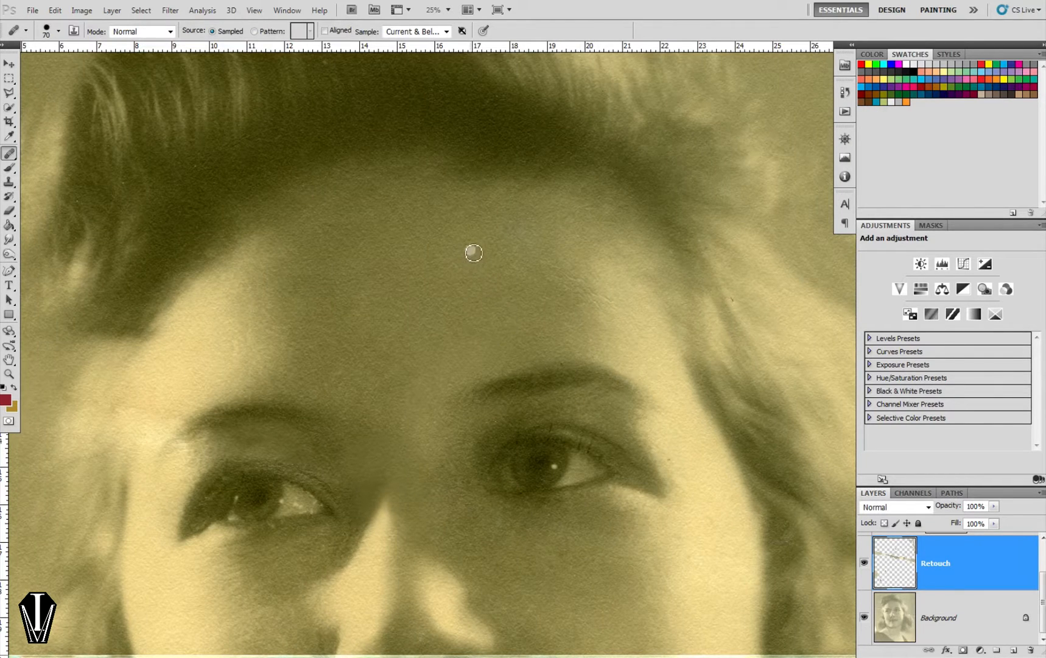
key("bracketright")
key("bracketright")
key("bracketright")
key("bracketright")
mouse_move(497, 340)
left_mouse_down()
mouse_move(439, 362)
mouse_move(410, 408)
mouse_move(474, 356)
mouse_move(427, 407)
mouse_move(469, 339)
left_mouse_up()
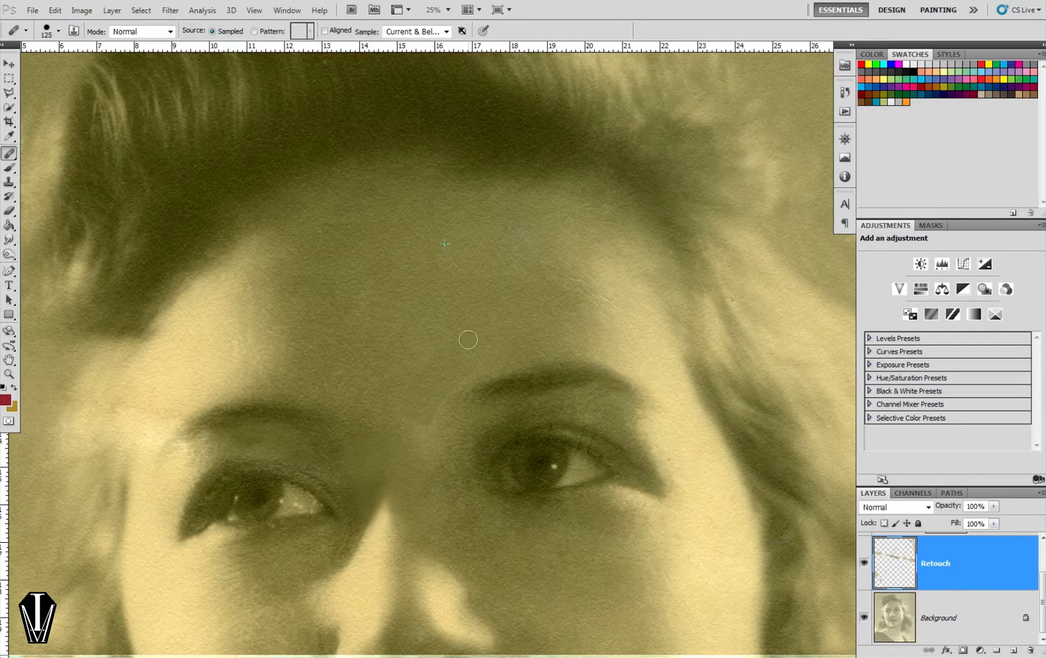
left_click_drag(420, 369, 427, 366)
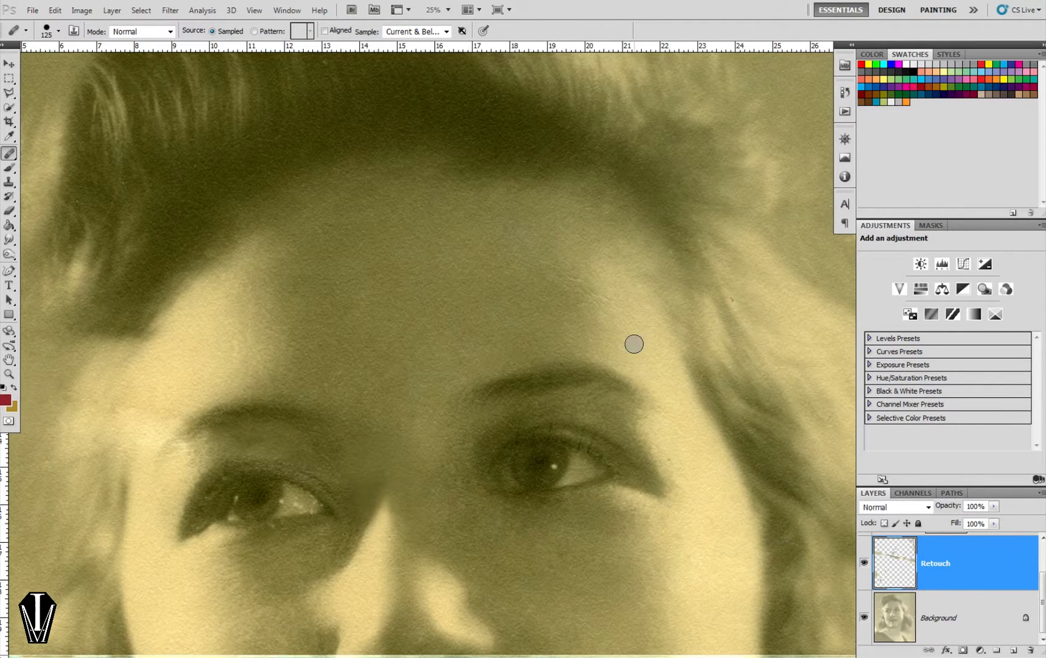
Step: Add a dark red (7c252a) Solid Color fill layer and move it above the Levels 1 layer
key("ctrl+minus")
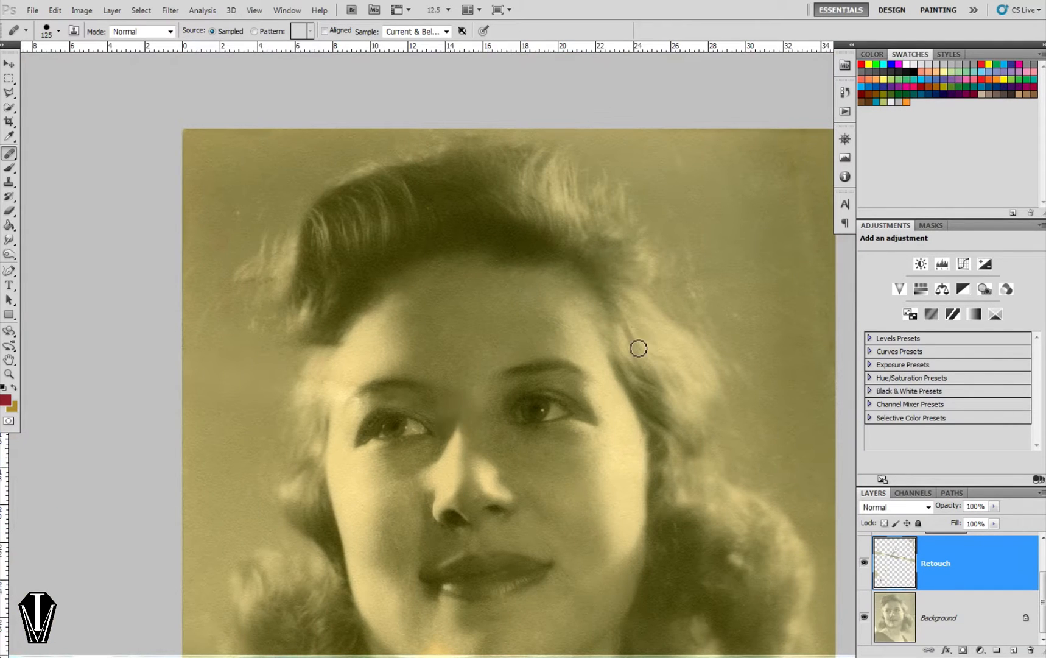
mouse_move(600, 361)
left_mouse_down()
mouse_move(612, 320)
mouse_move(630, 350)
left_mouse_up()
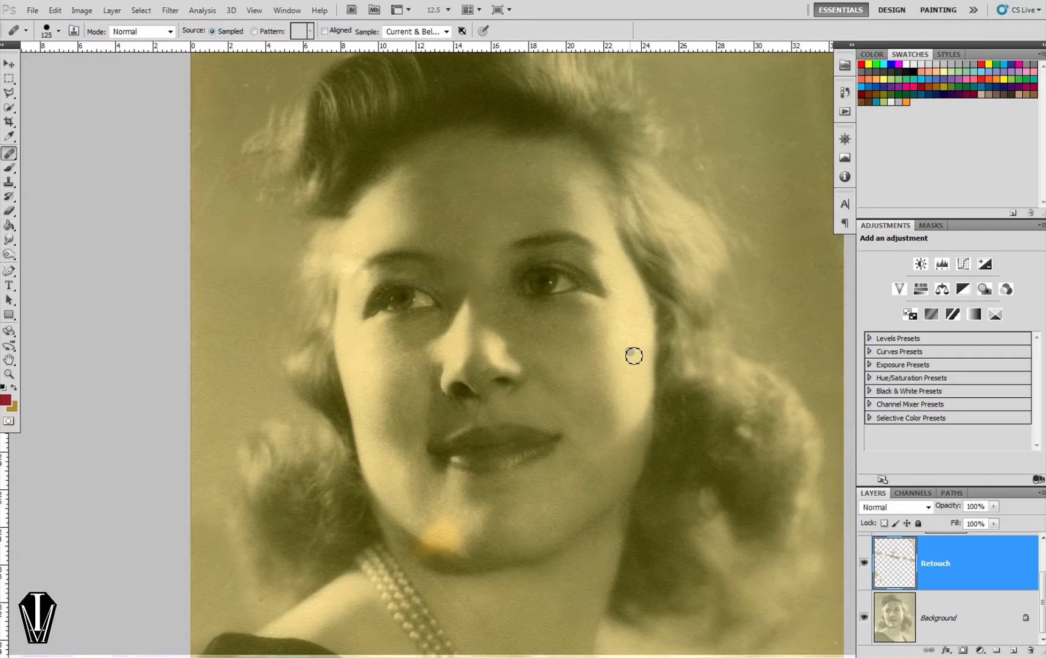
left_click(634, 355)
key("h")
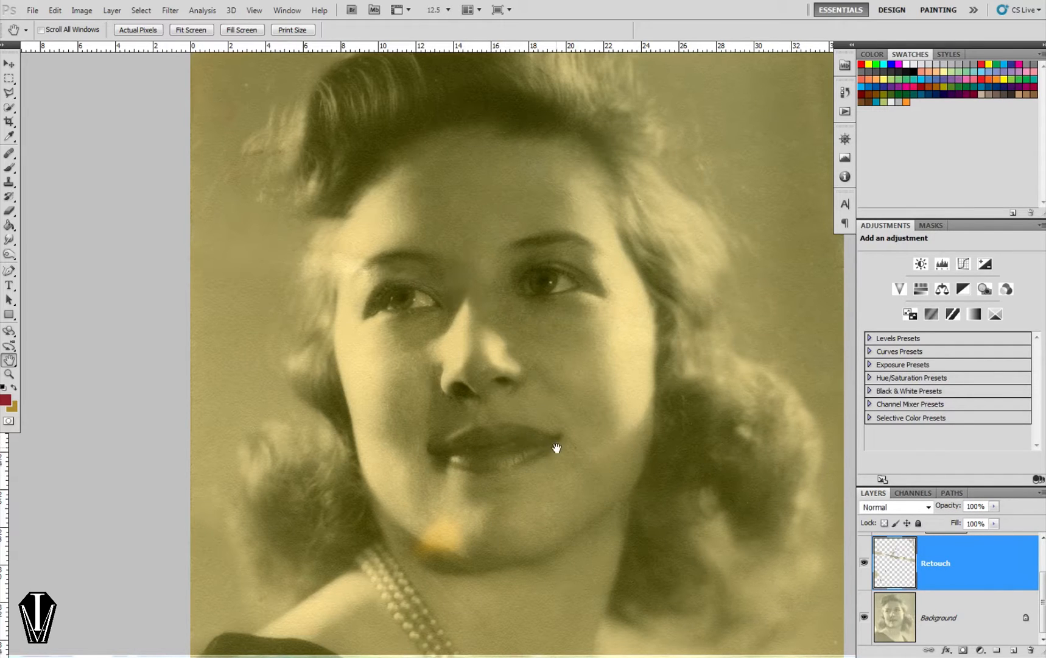
left_click(981, 650)
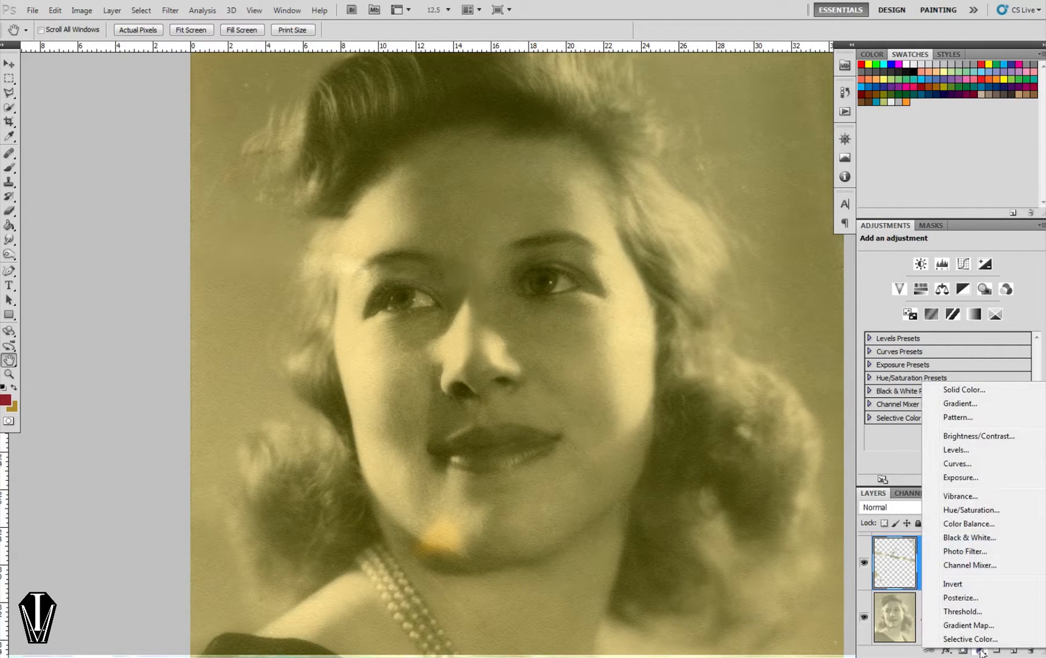
left_click(968, 391)
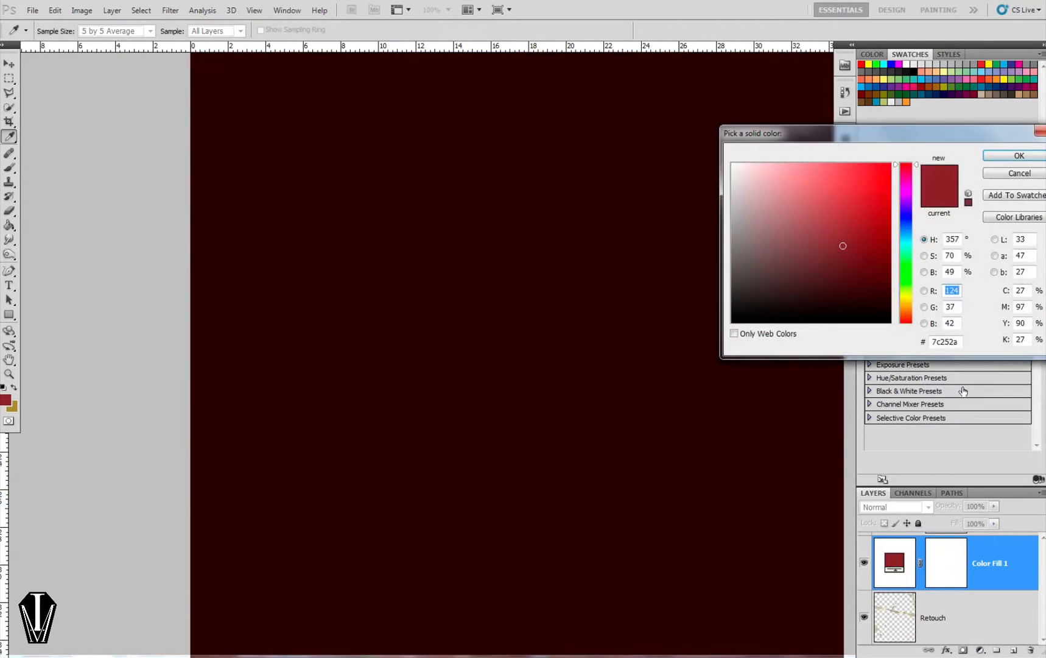
left_click(1009, 159)
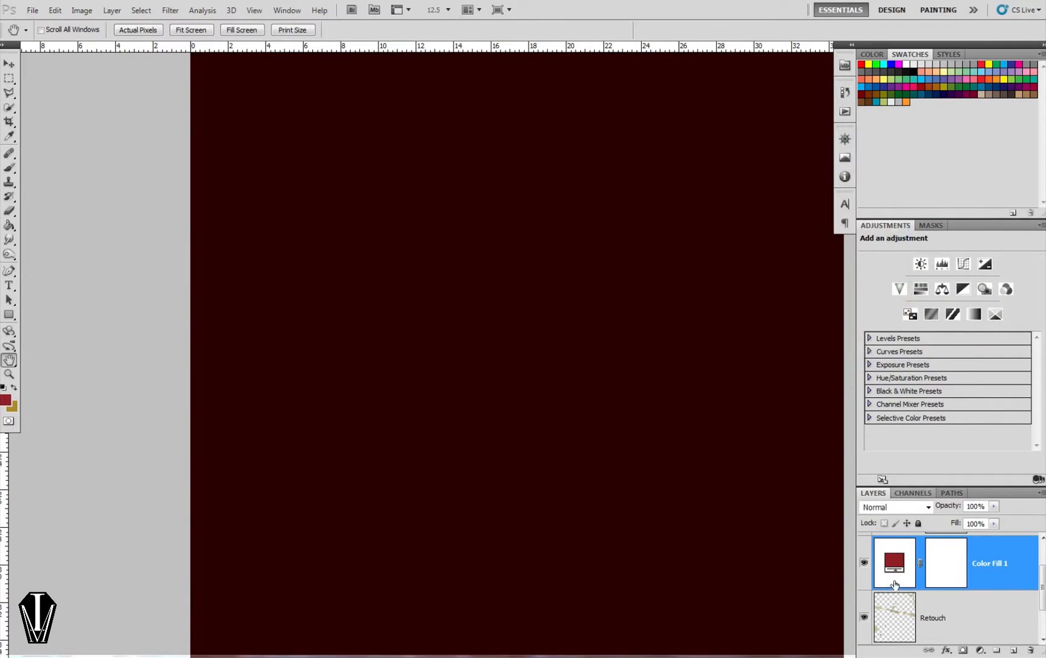
mouse_move(893, 571)
left_mouse_down()
mouse_move(900, 522)
mouse_move(903, 552)
left_mouse_up()
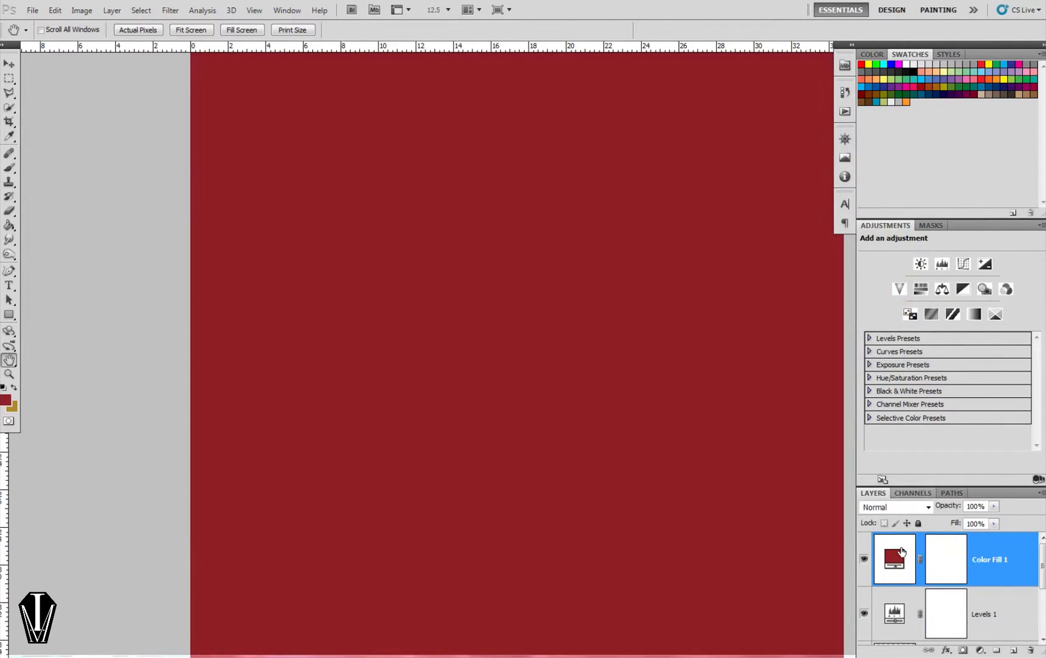
Step: Invert the Color Fill 1 mask to black and set the layer's blend mode to Color
left_click(943, 556)
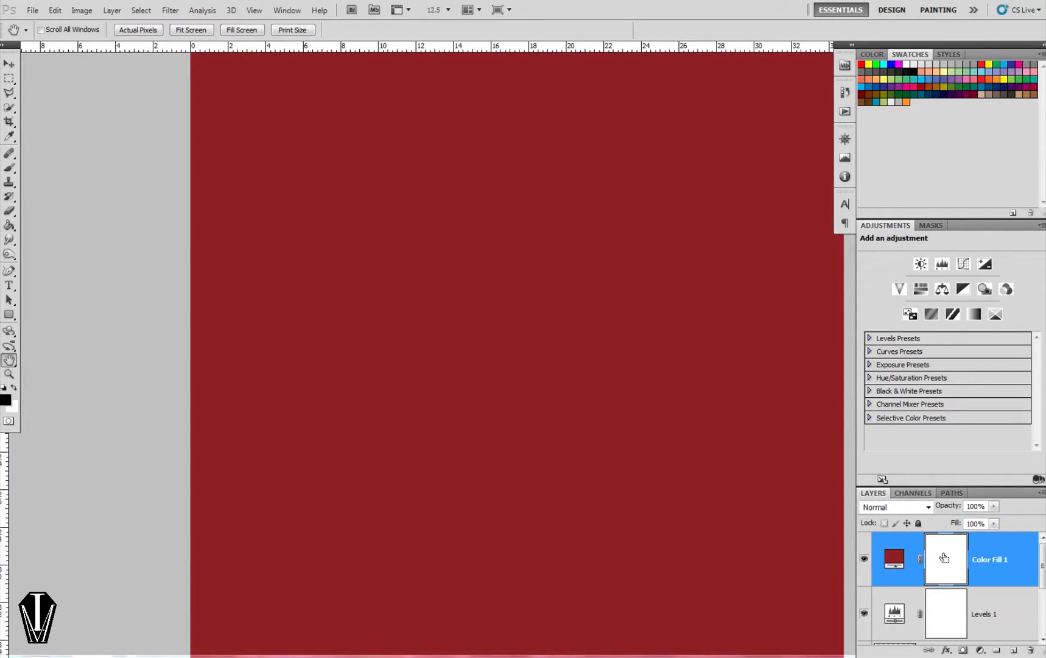
key("ctrl+i")
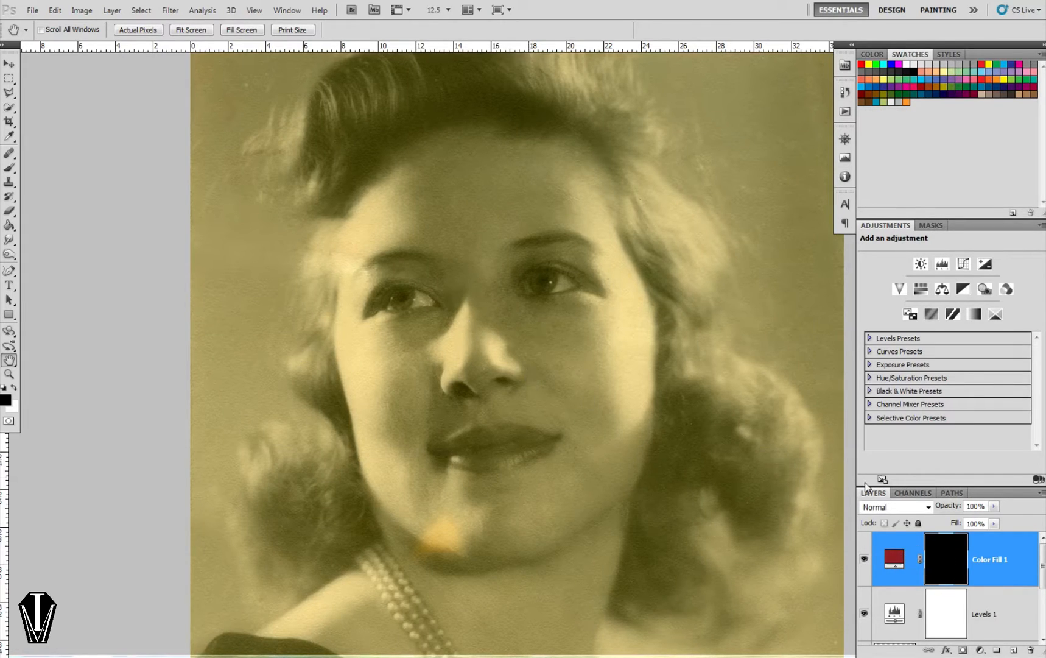
left_click(928, 510)
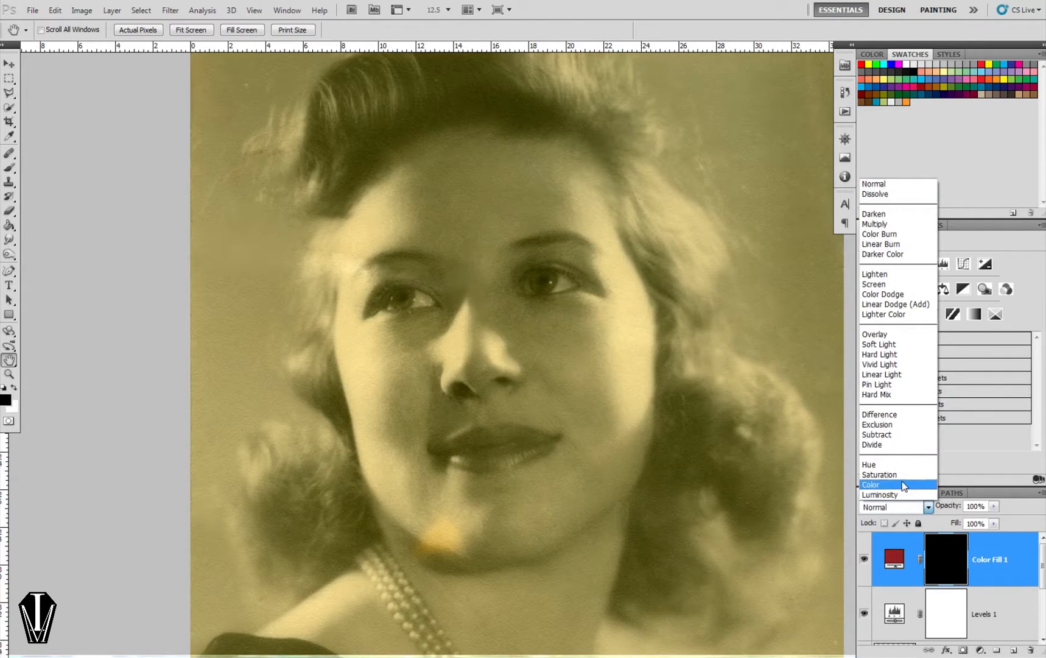
left_click(906, 486)
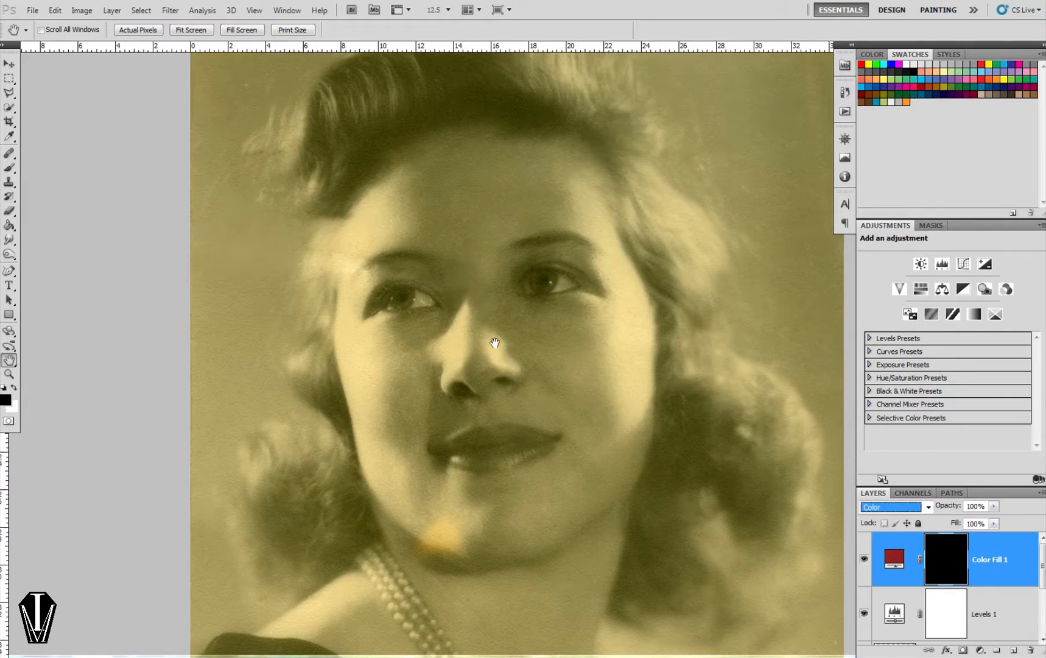
Step: Change the fill to olive tan 958f5d sampled from the photo's backdrop, and invert the layer mask to white
double_click(893, 561)
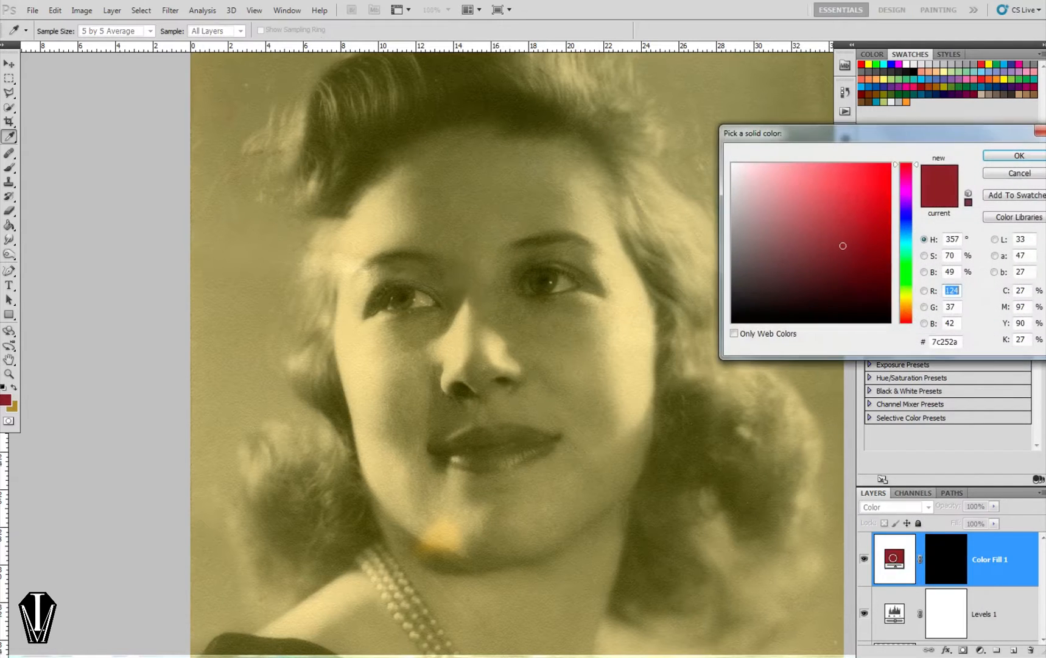
left_click(715, 91)
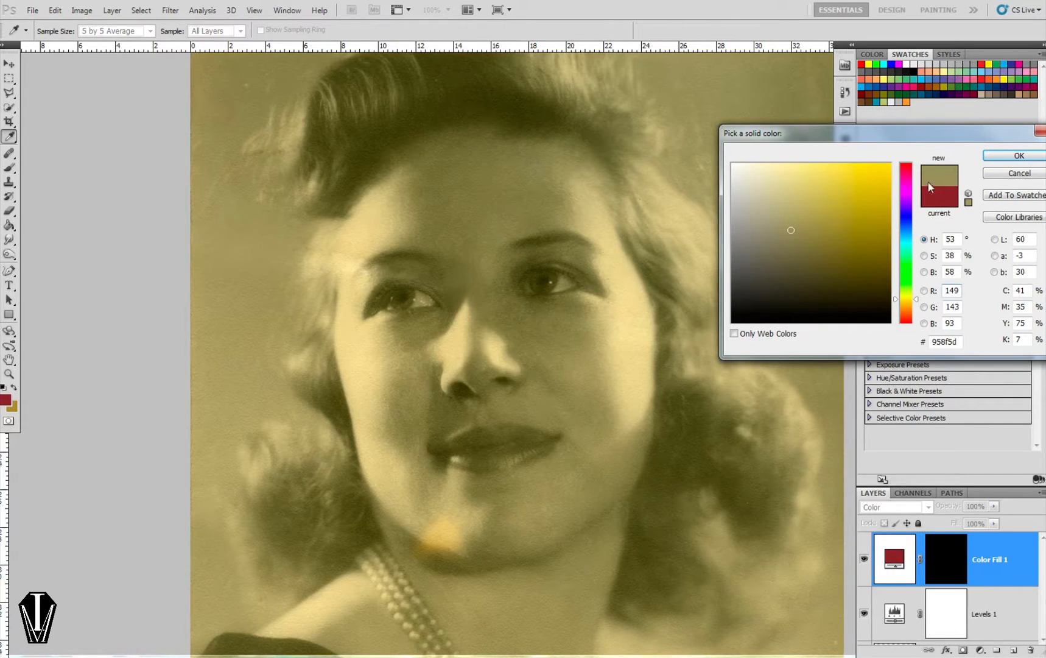
left_click(1008, 158)
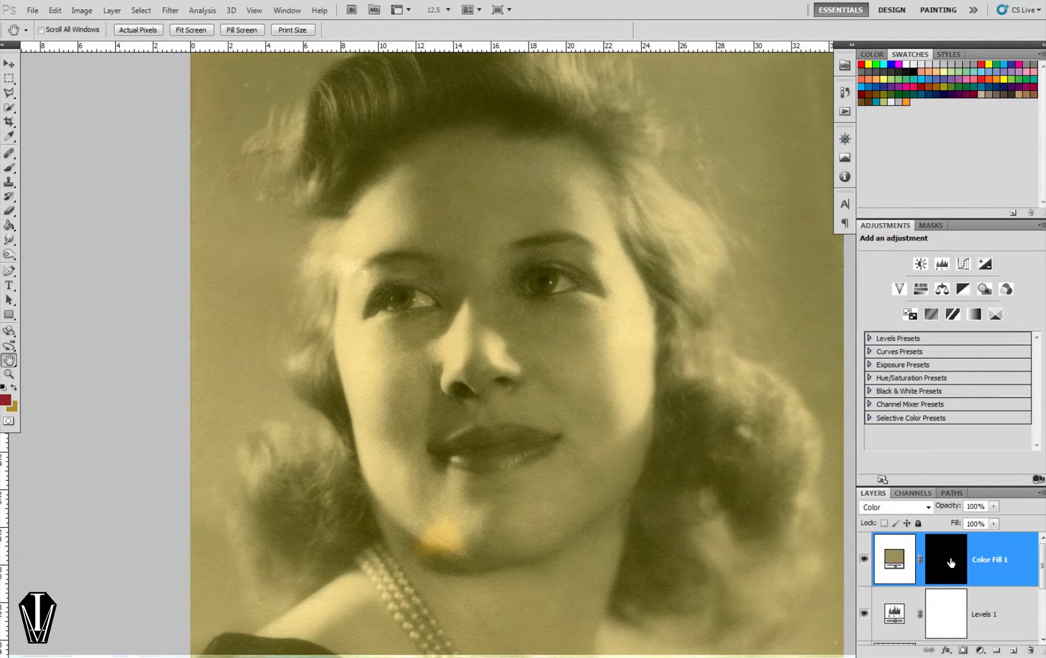
left_click(950, 561)
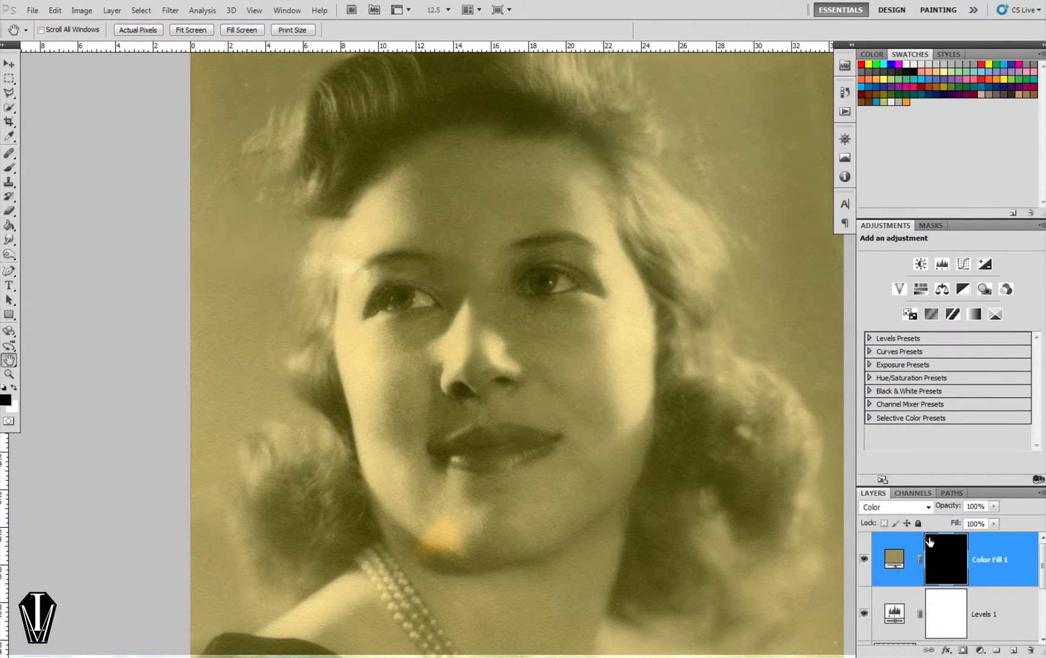
key("ctrl+i")
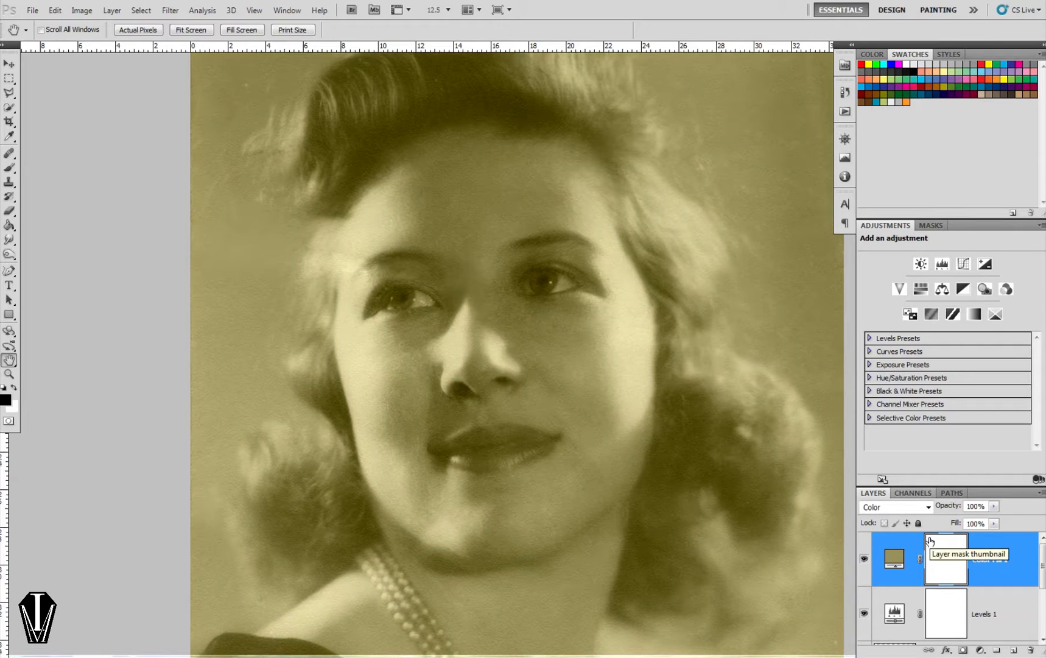
Step: Compare the portrait's tint and the orange chin stain with the Color Fill 1 layer switched off and on
key("ctrl+minus")
key("ctrl+plus")
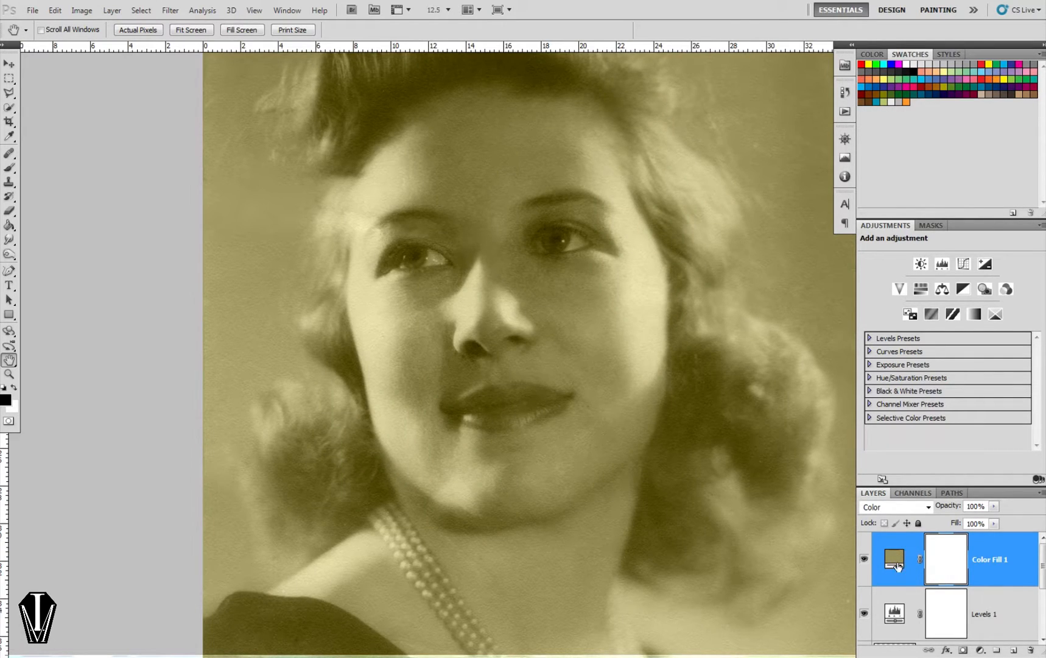
left_click(863, 559)
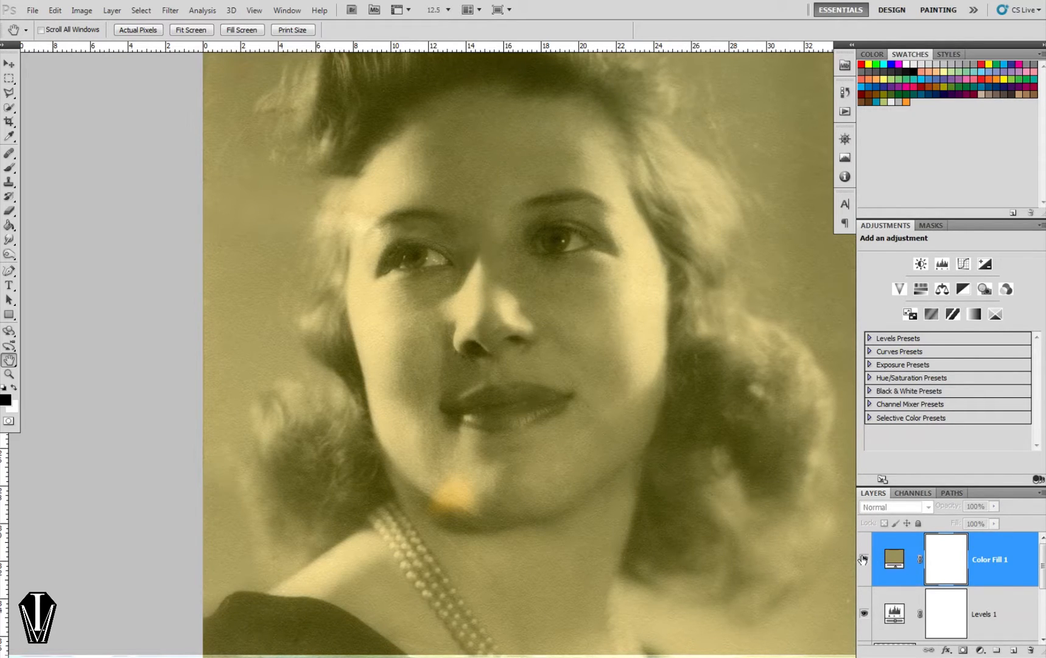
left_click(863, 559)
left_click(863, 559)
left_click(864, 559)
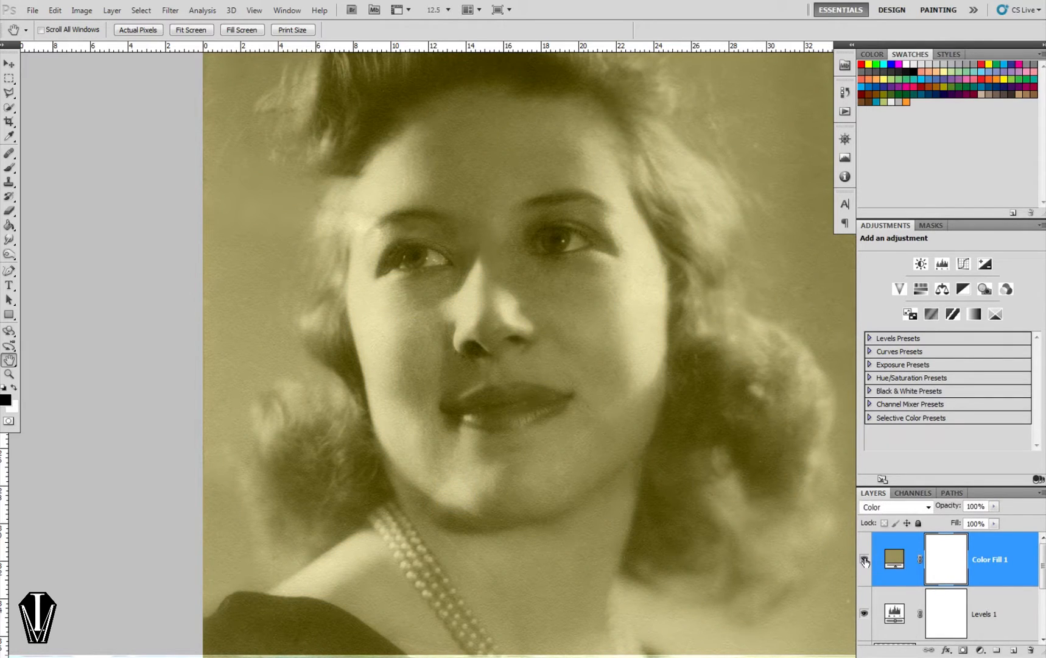
left_click(864, 559)
left_click(864, 559)
key("ctrl+minus")
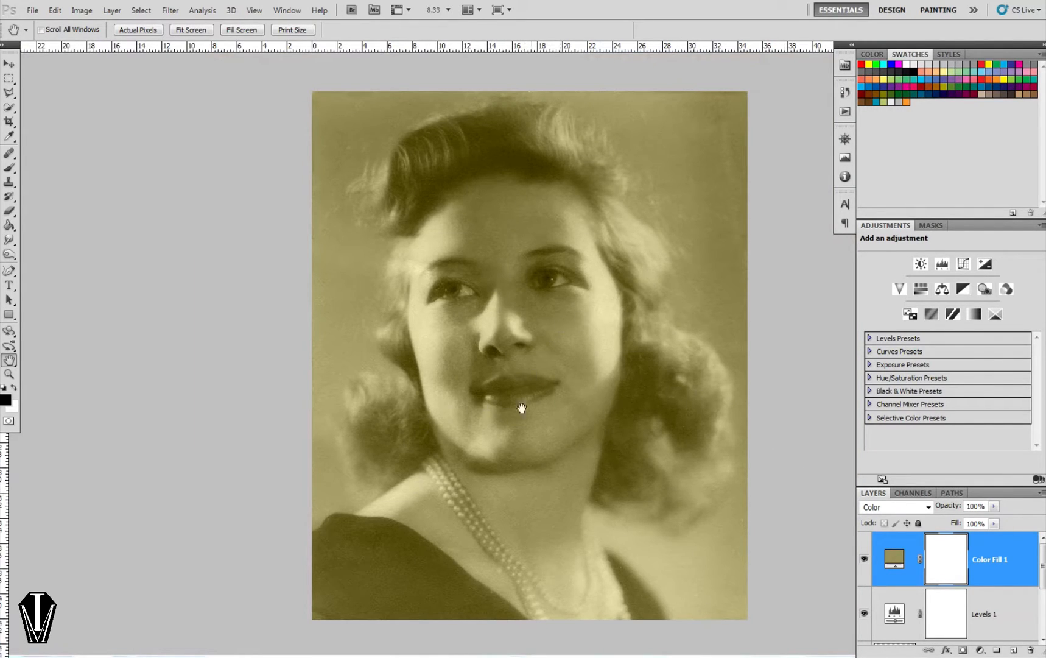
Step: Darken the Color Fill 1 layer's colour to olive 807b50
double_click(894, 559)
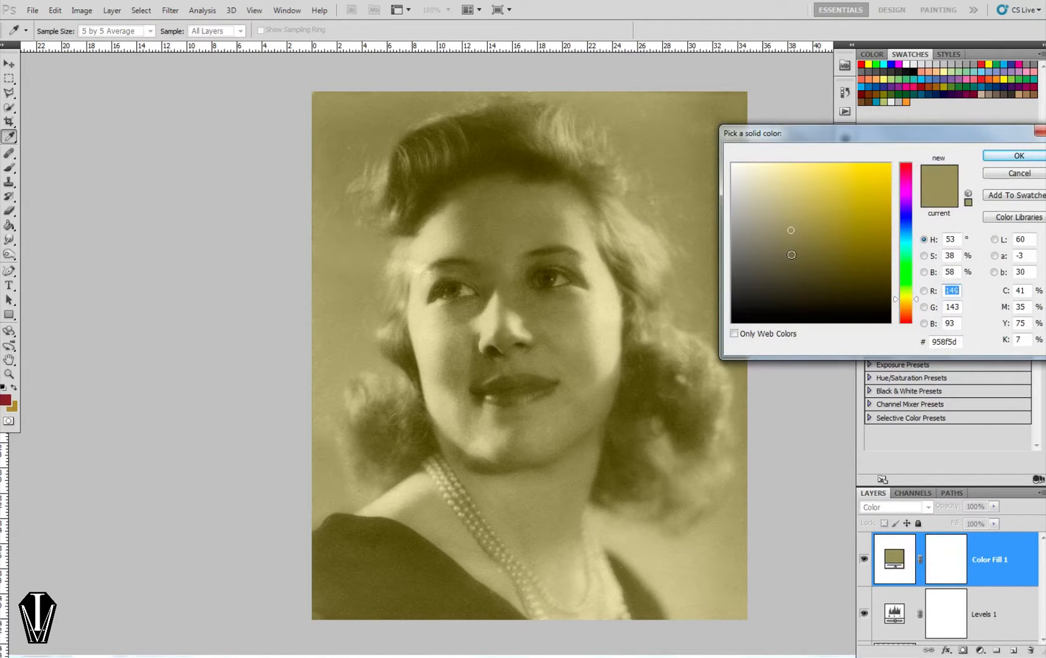
type("109")
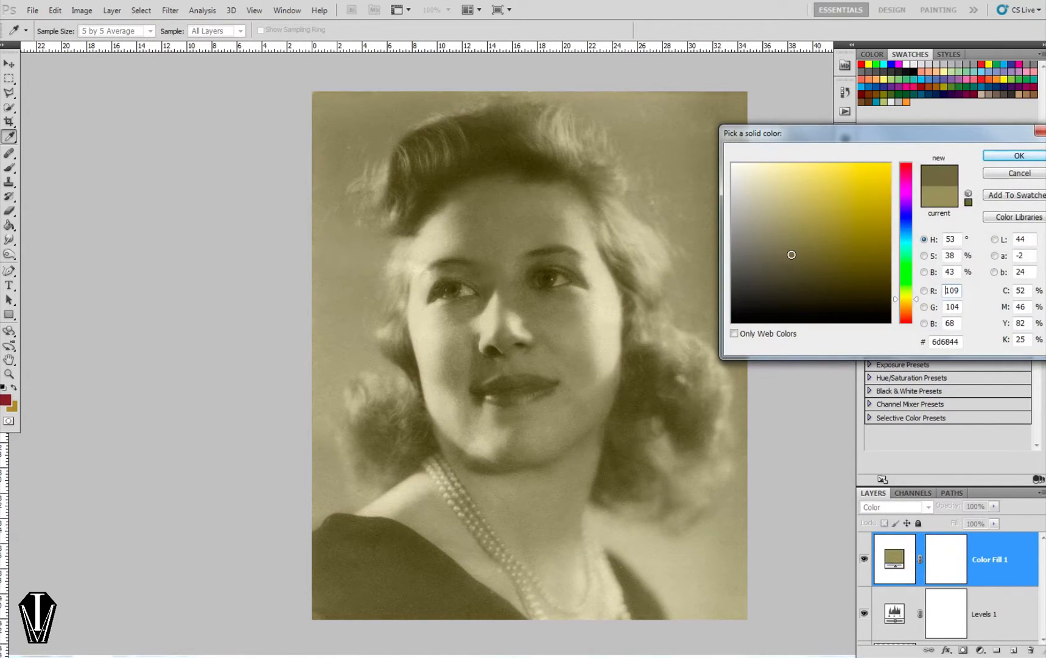
left_click(791, 243)
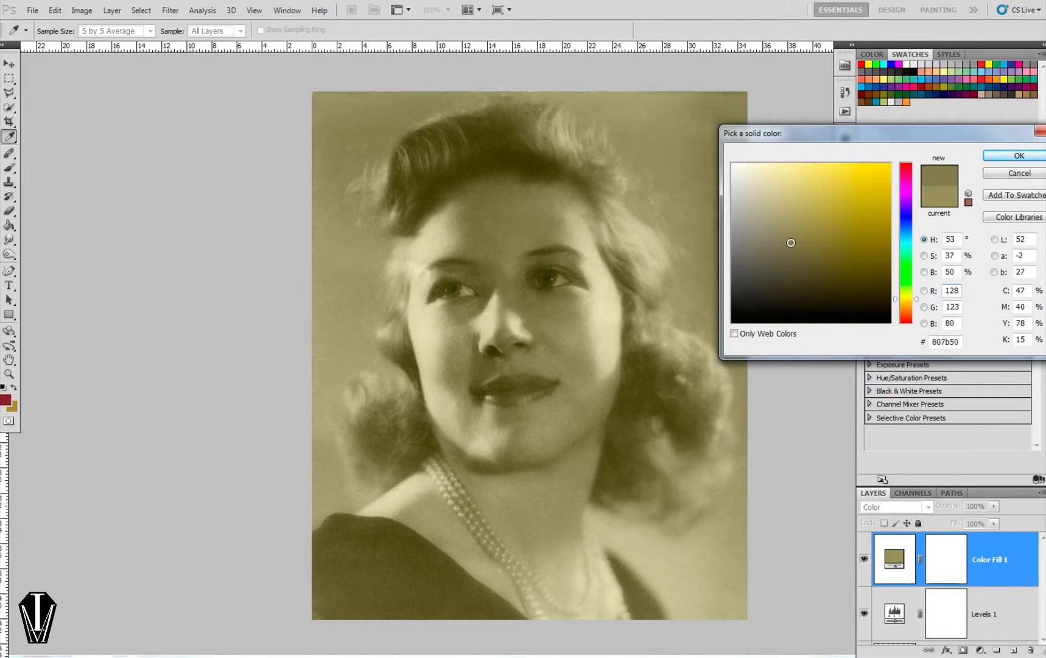
left_click(1006, 156)
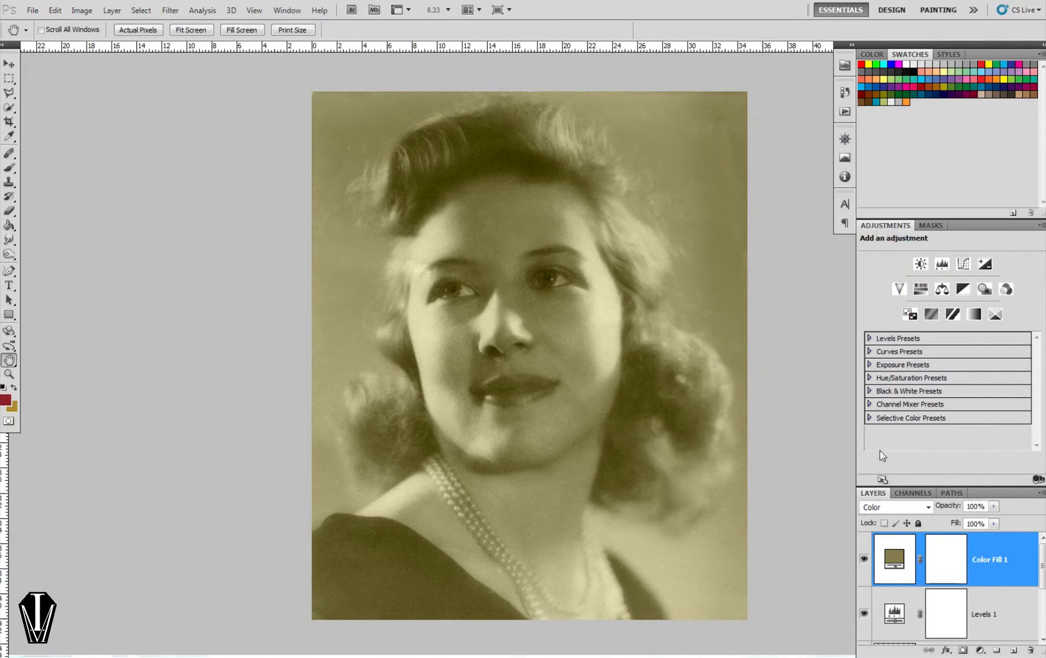
Step: Compare the portrait with the new tint layer off and on, and examine the mouth, chin and necklace up close
left_click(863, 559)
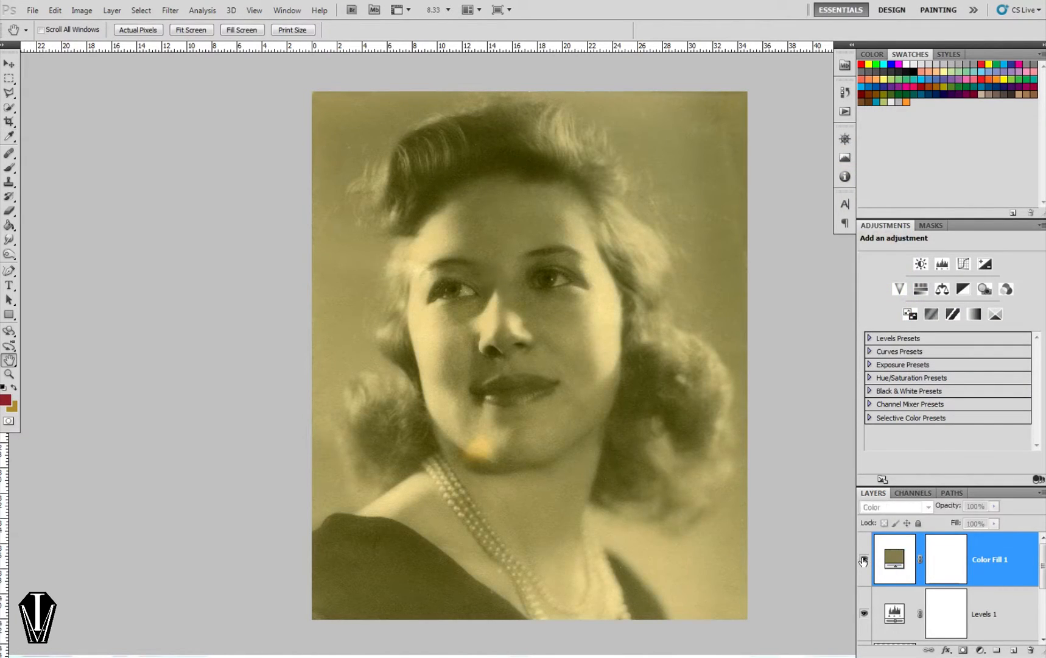
left_click(863, 559)
left_click(864, 559)
left_click(864, 559)
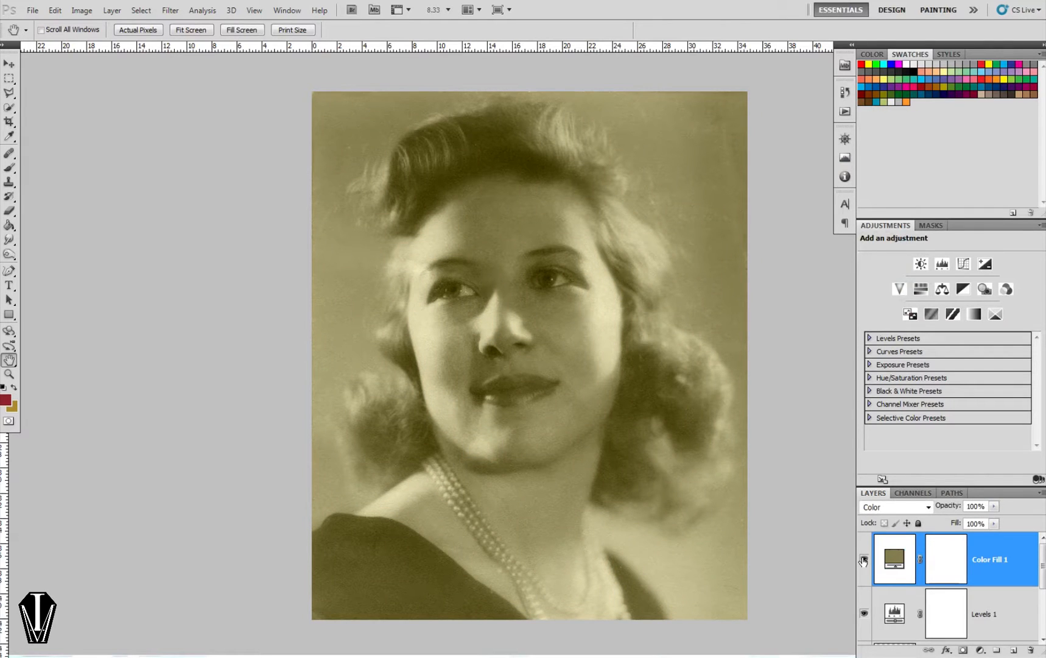
left_click(568, 364, "ctrl")
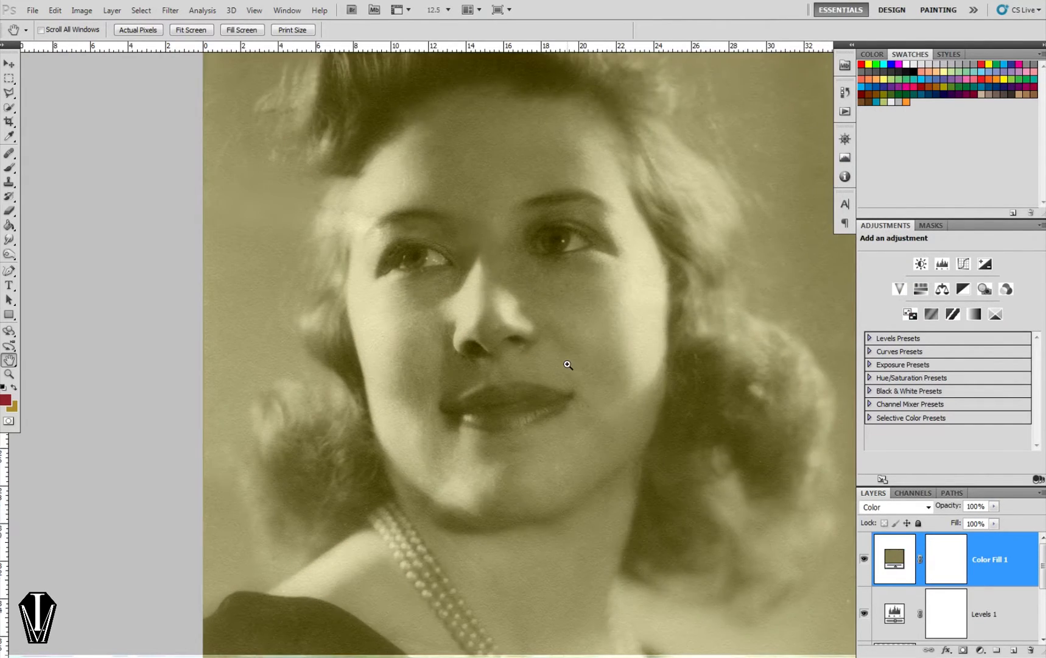
left_click_drag(518, 439, 554, 172)
left_click_drag(538, 230, 545, 261)
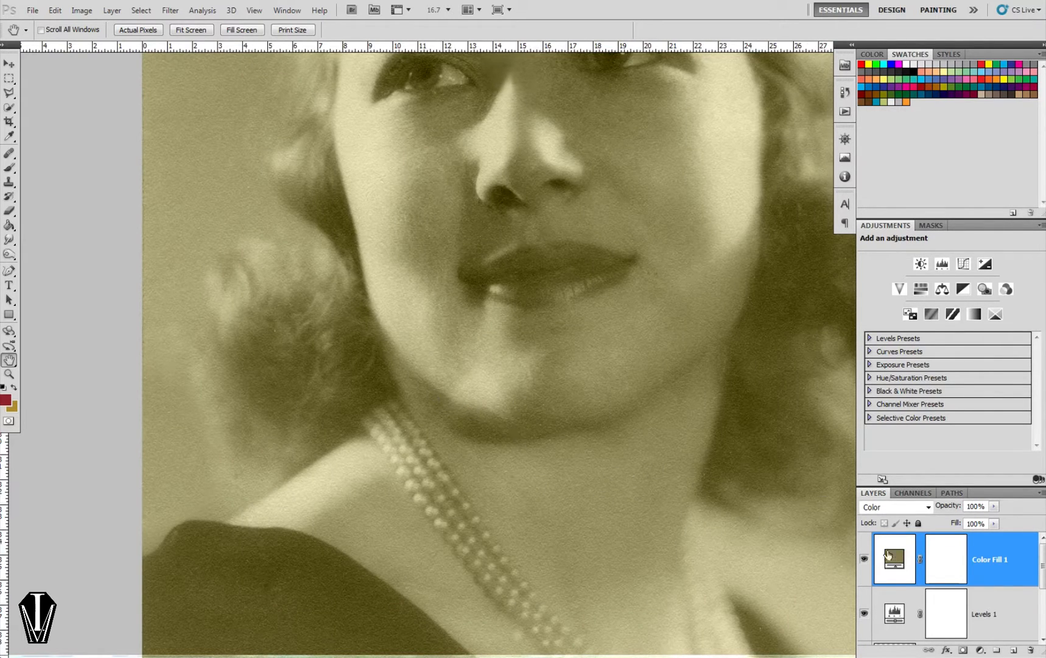
Step: On the Retouch layer, clone at 20% opacity with a size 250 brush along the shadowed jawline beside the chin
left_click(945, 610)
scroll(945, 611, "down", 2)
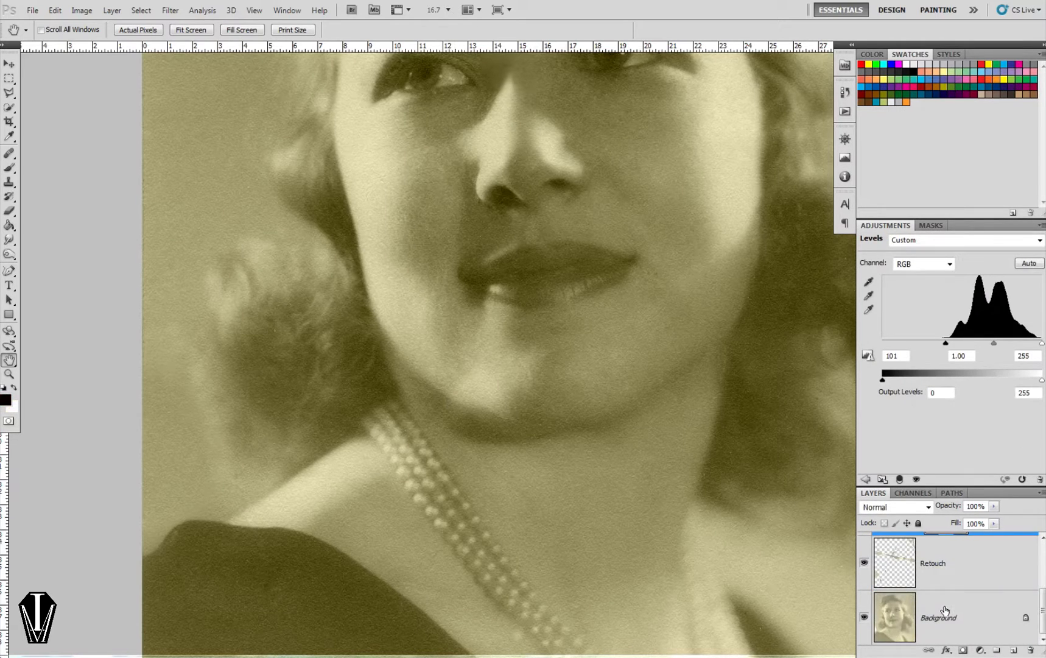
left_click(900, 568)
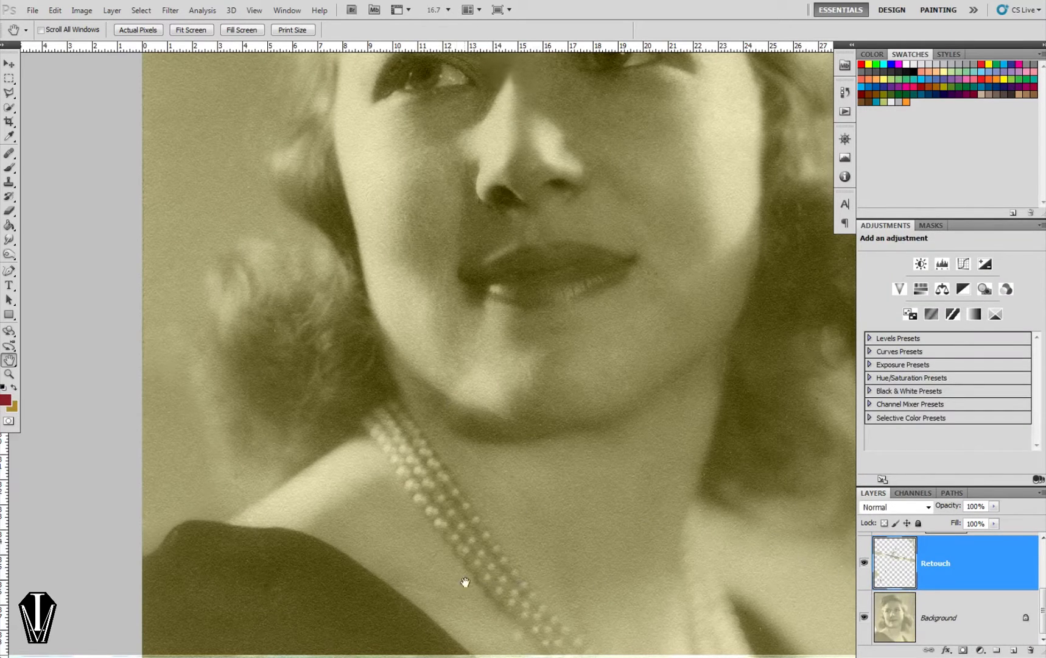
scroll(923, 606, "up", 2)
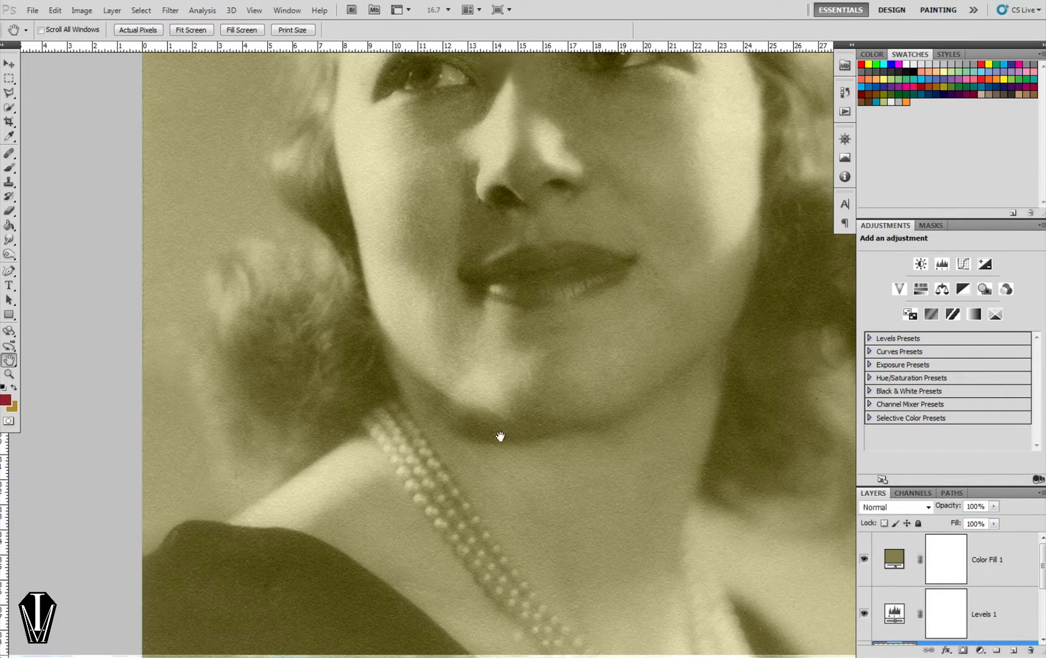
mouse_move(502, 539)
left_mouse_down()
mouse_move(490, 244)
mouse_move(493, 281)
left_mouse_up()
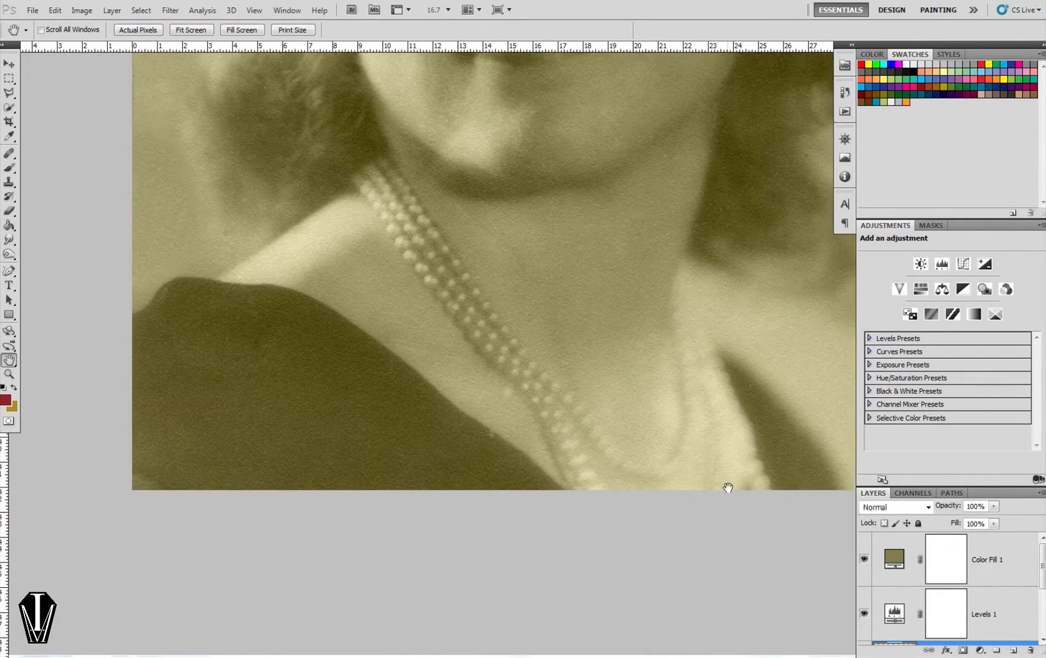
scroll(871, 560, "down", 1)
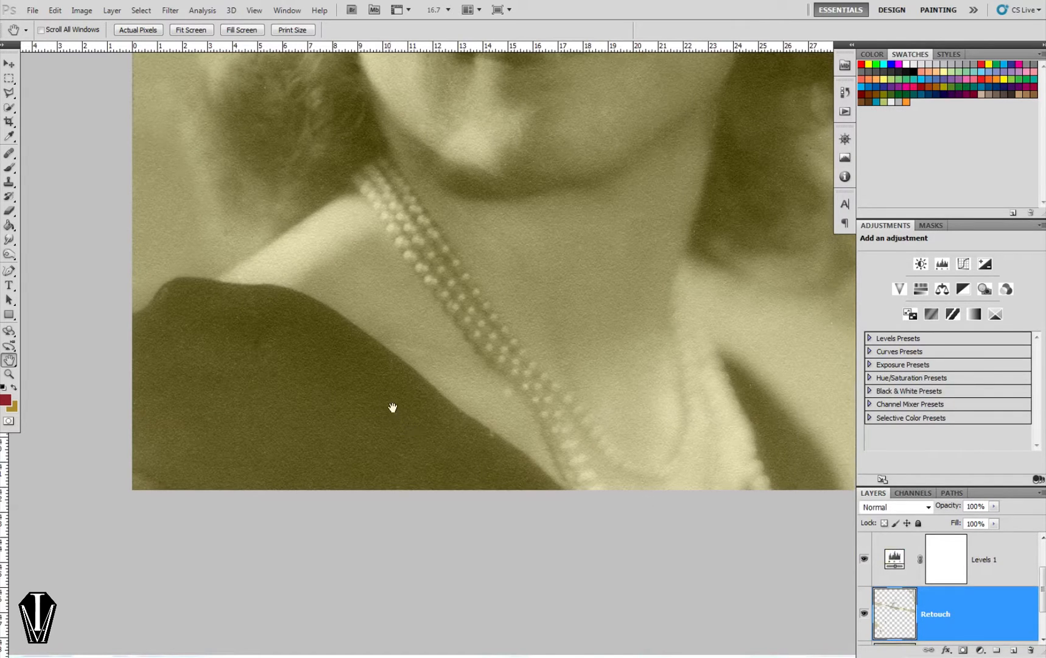
key("alt+s")
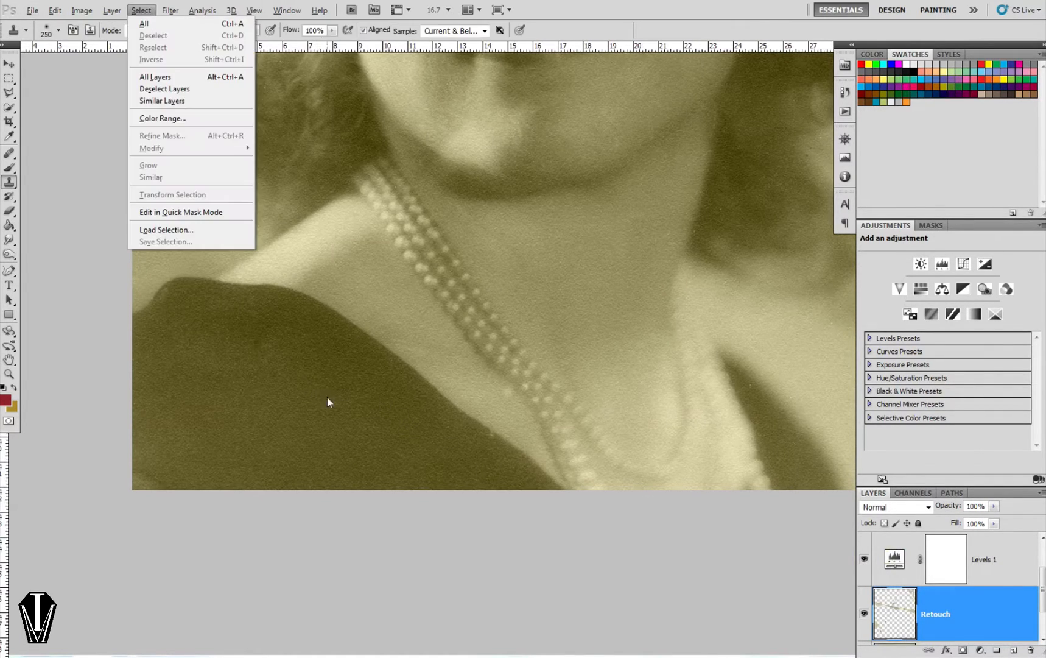
left_click(583, 7)
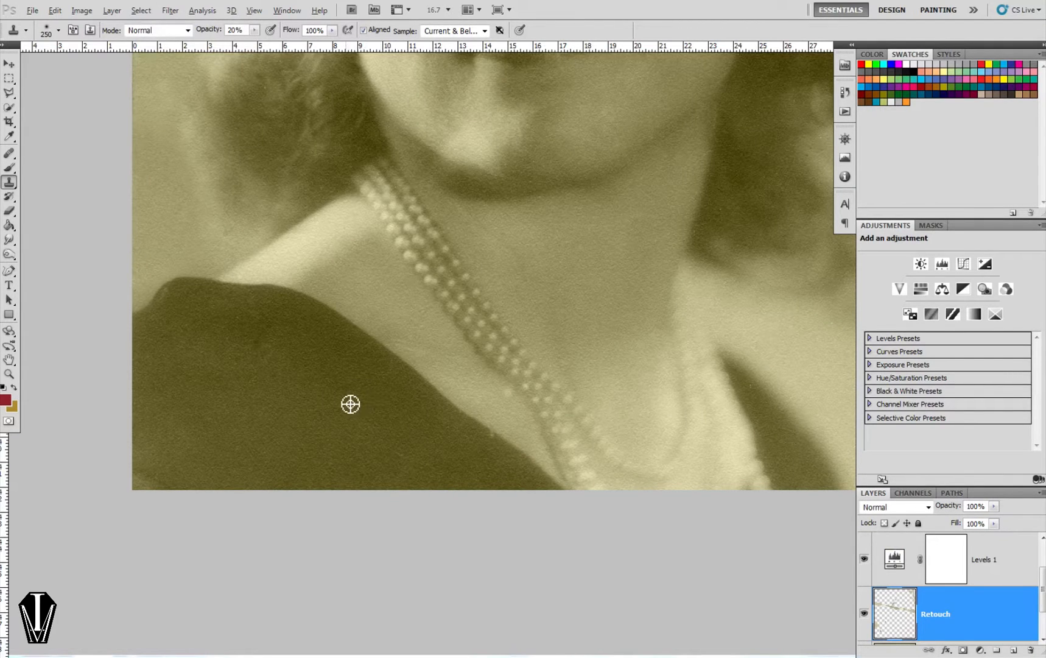
left_click_drag(476, 229, 479, 369)
key("h")
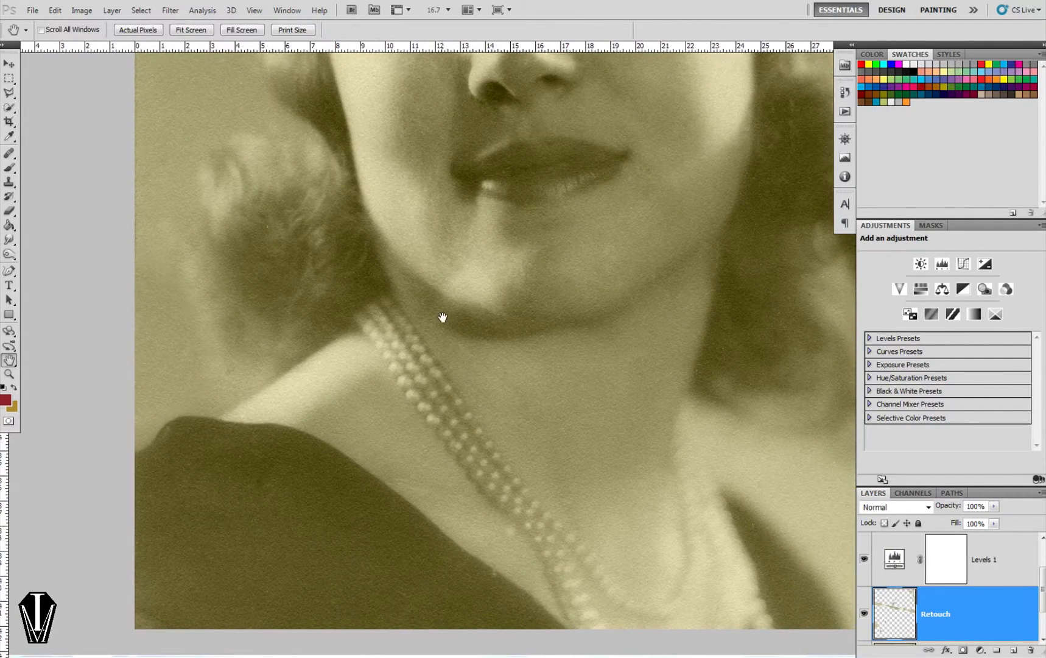
key("s")
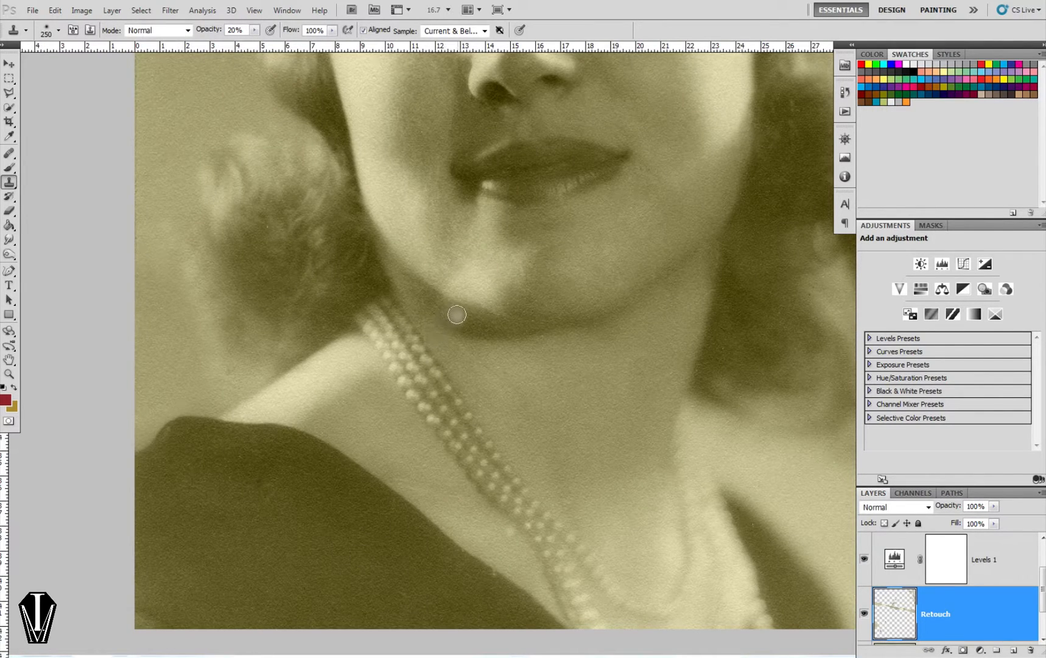
mouse_move(451, 312)
left_mouse_down()
mouse_move(435, 300)
mouse_move(486, 337)
mouse_move(553, 363)
mouse_move(441, 302)
left_mouse_up()
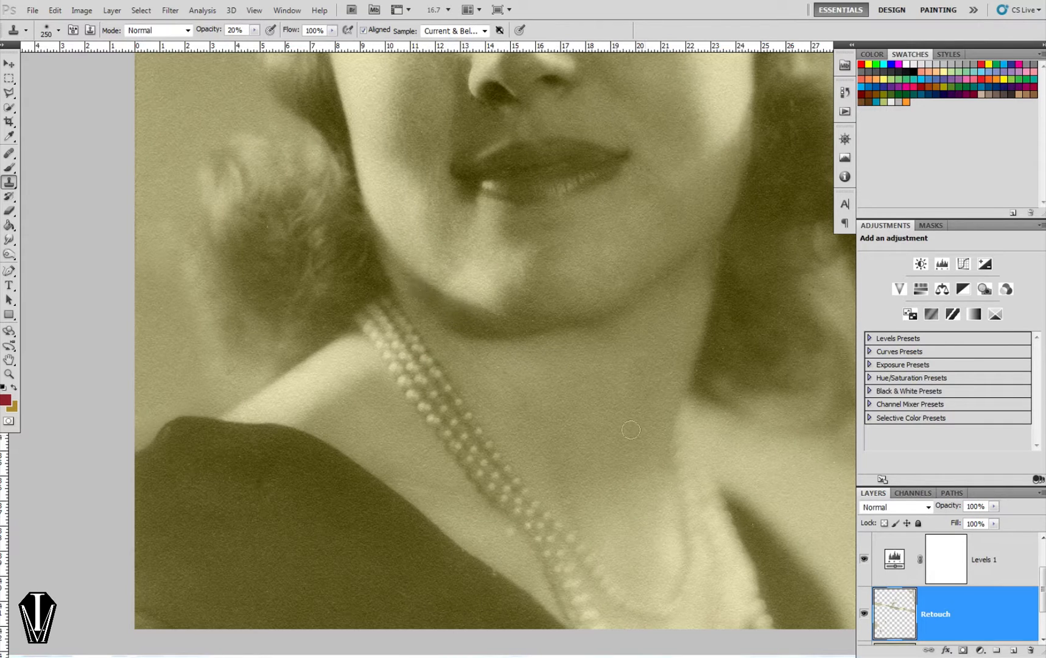
Step: Clone dark dress fabric at 100% opacity over the light speck on the dress's neckline edge
left_click_drag(651, 309, 738, 334)
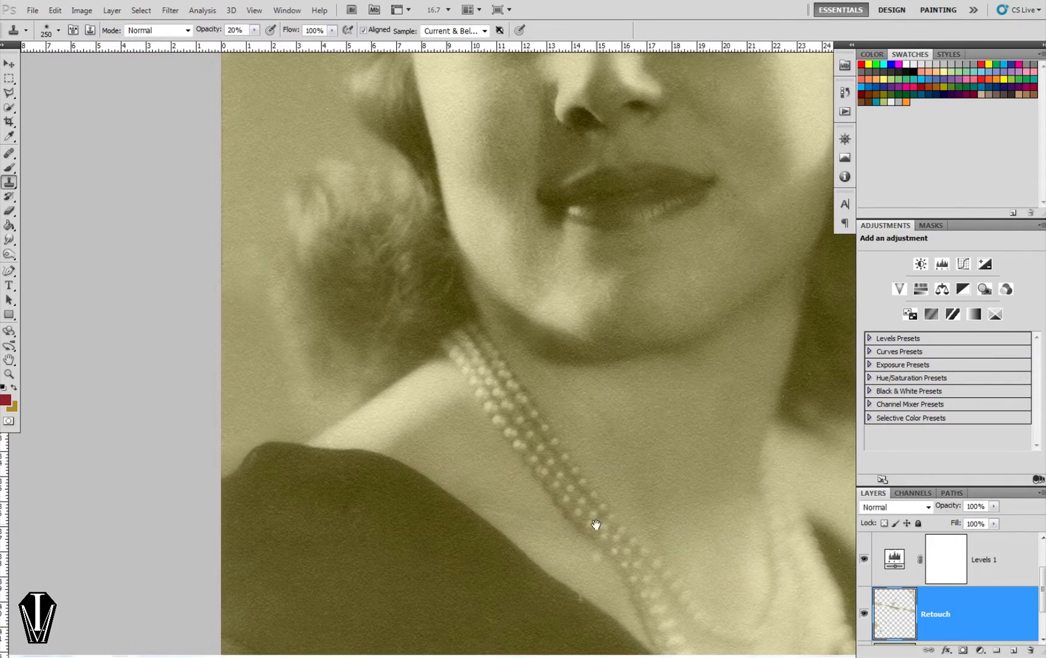
left_click_drag(593, 528, 614, 322)
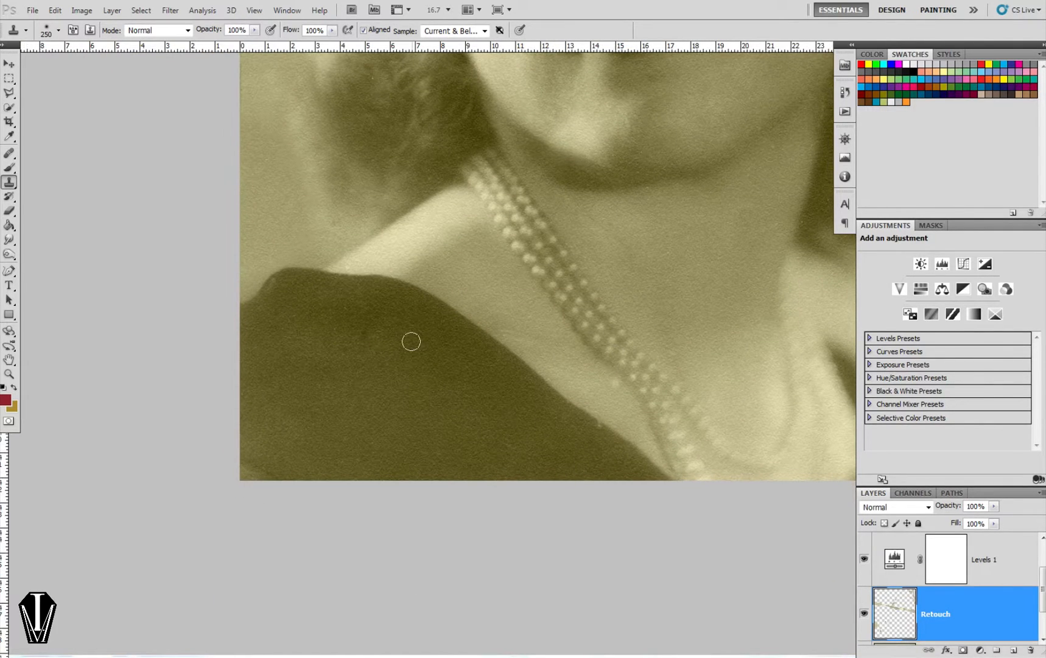
left_click(432, 366, "alt")
left_click_drag(596, 423, 590, 423)
Step: Reduce the Clone Stamp brush to size 80 and sample dark hair to cover the flaws in the curl beside the jaw
left_click_drag(642, 180, 675, 402)
left_click_drag(565, 281, 578, 306)
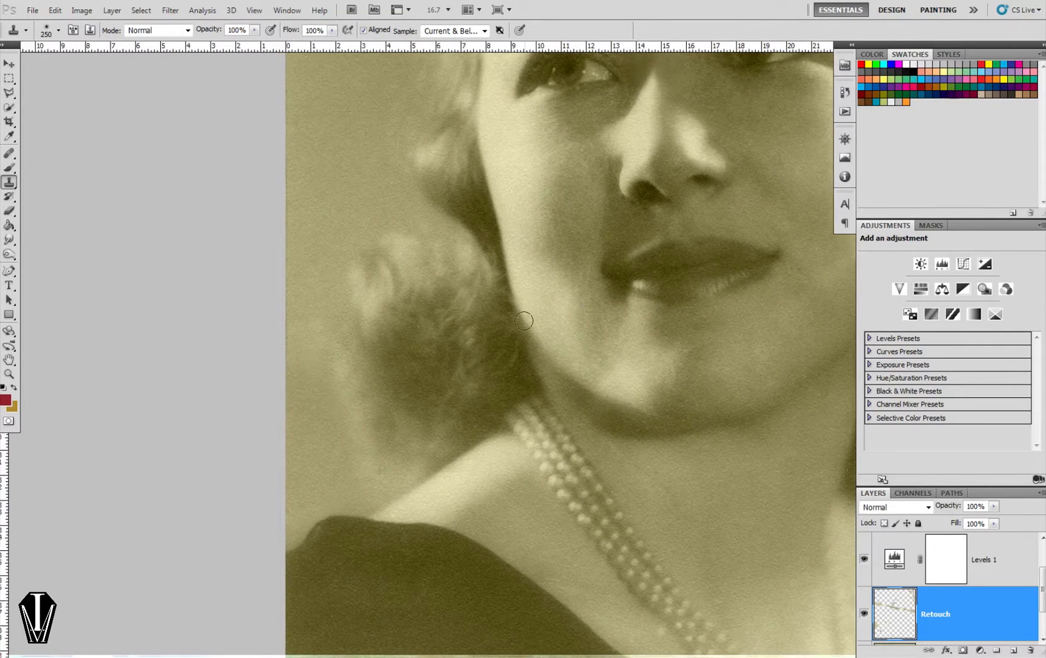
key("ctrl+plus")
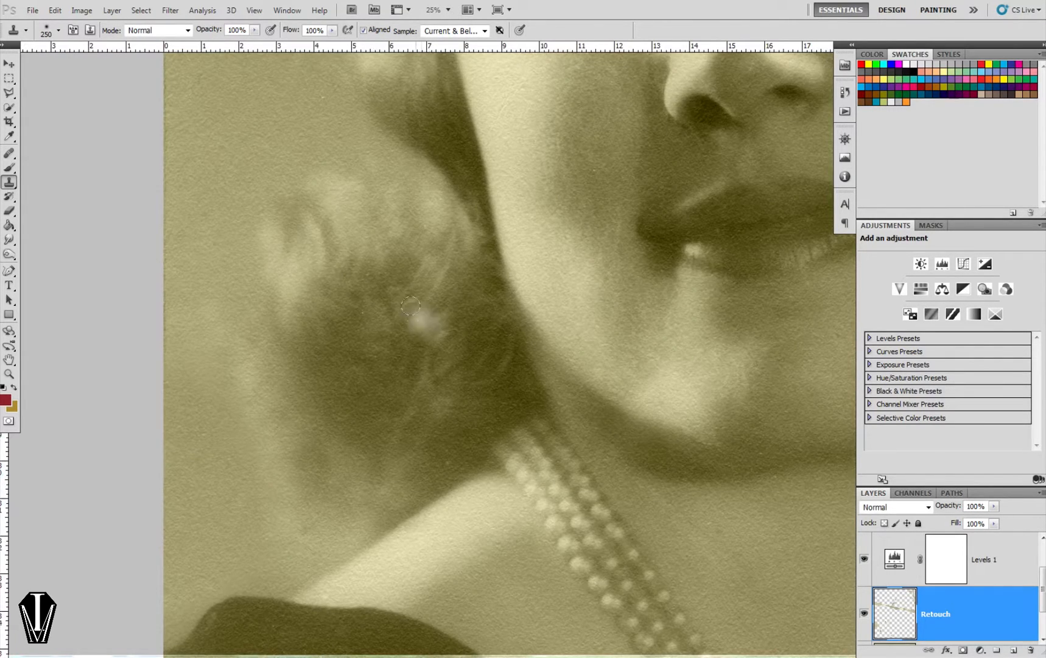
key("bracketleft")
key("bracketleft")
key("bracketleft")
key("bracketleft")
key("bracketleft")
key("bracketleft")
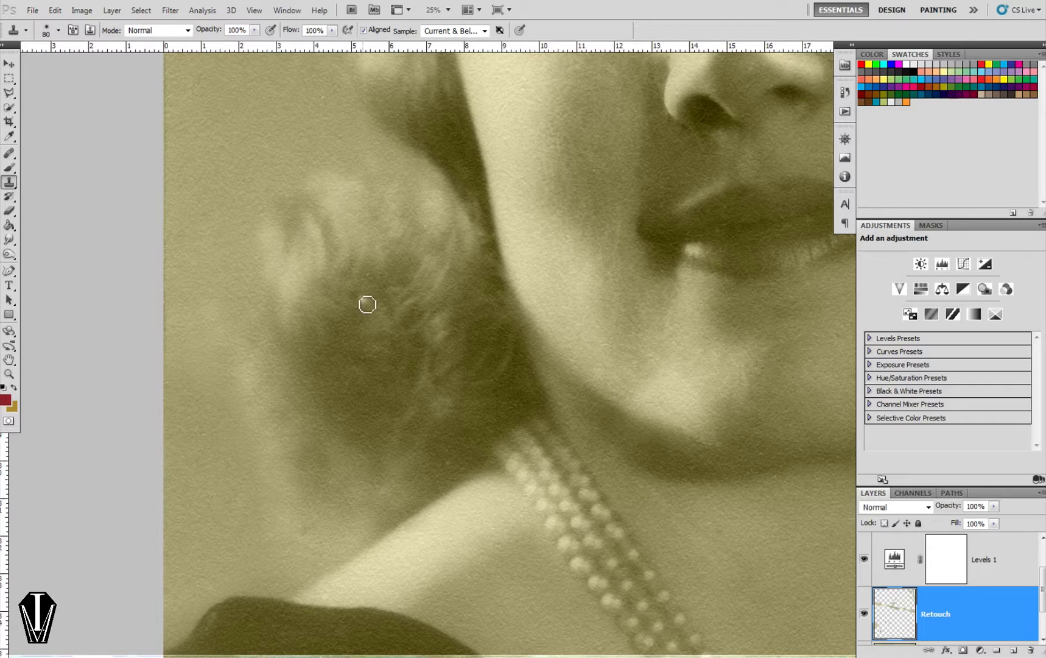
left_click(367, 304, "alt")
key("bracketleft")
Step: Clone bright forehead skin over the blemished temple beside the eyebrow's outer end with a size 200 brush at 100% opacity
left_click_drag(540, 250, 547, 402)
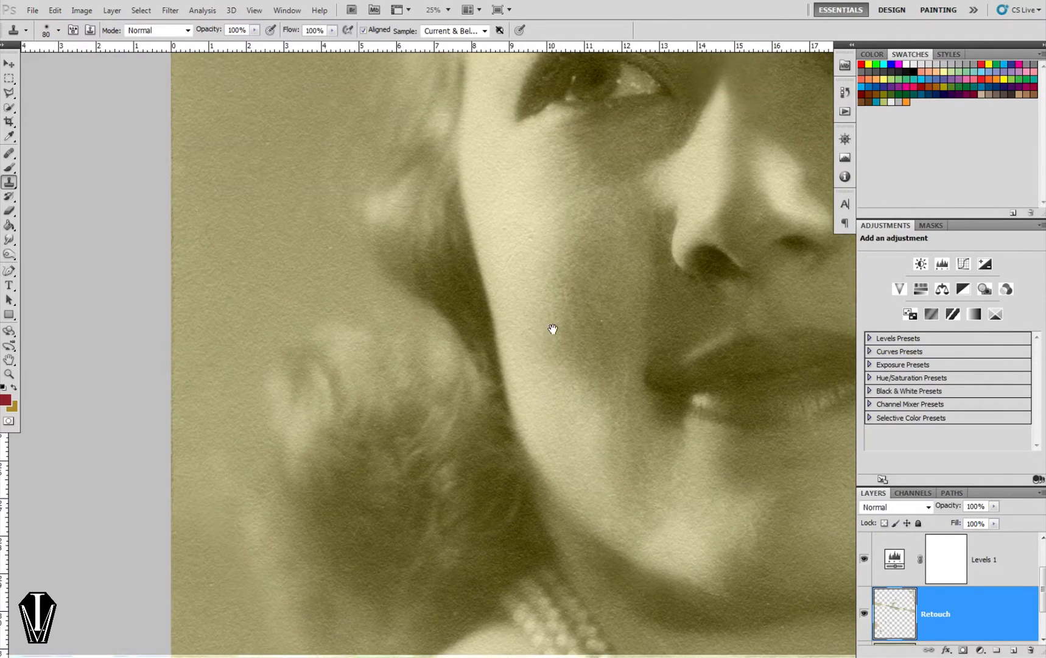
left_click_drag(703, 179, 398, 70)
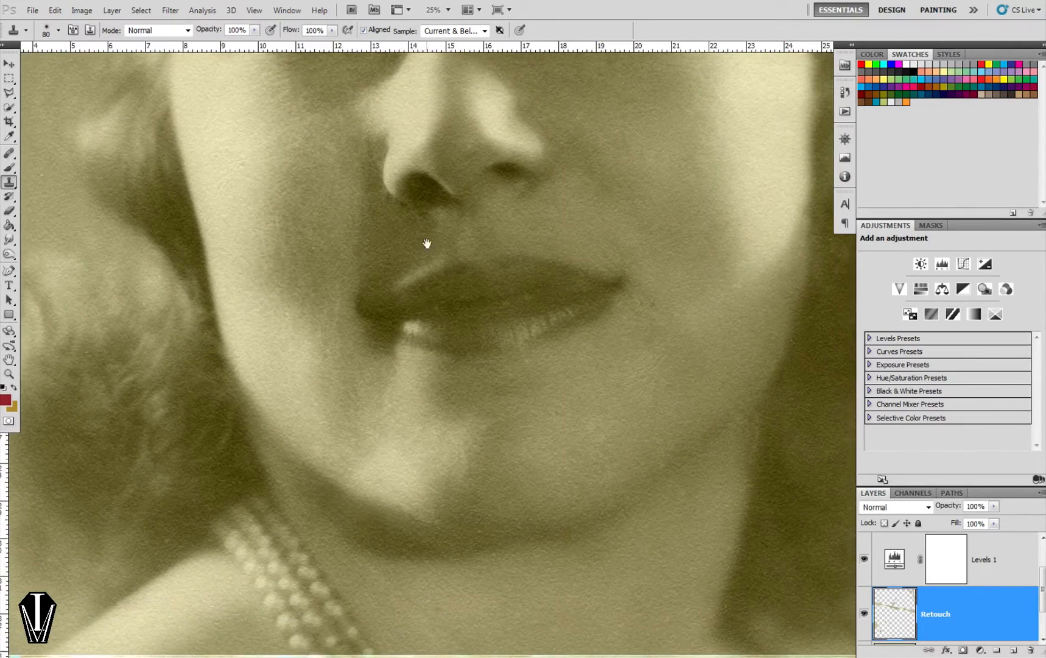
left_click_drag(428, 243, 615, 529)
left_click_drag(514, 249, 515, 373)
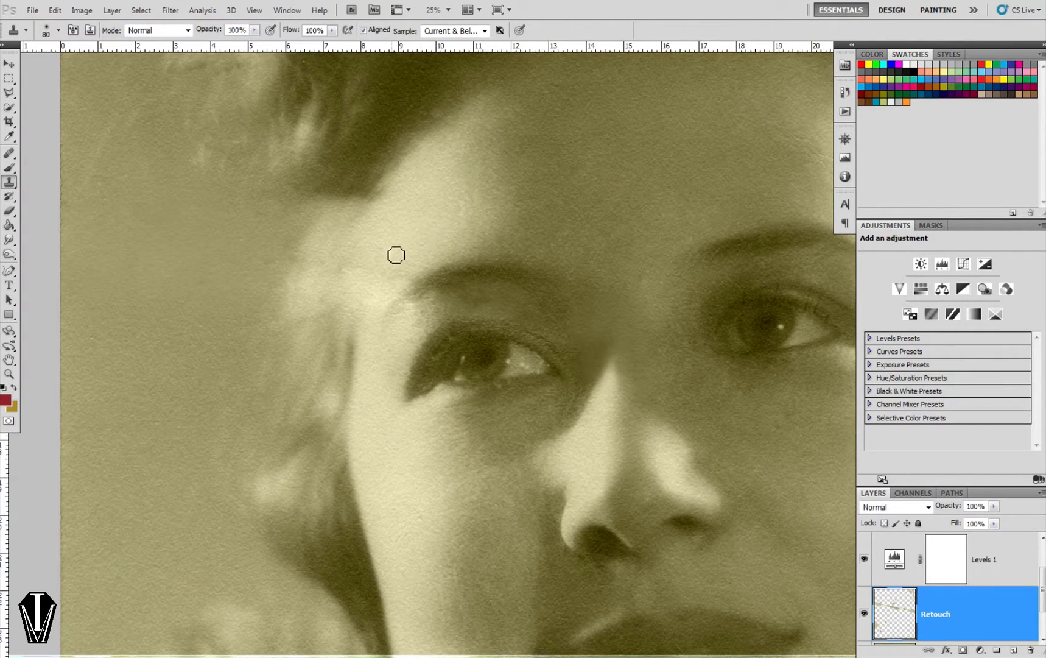
key("bracketright")
key("bracketright")
mouse_move(378, 287)
left_mouse_down()
mouse_move(365, 313)
mouse_move(395, 270)
mouse_move(365, 315)
mouse_move(362, 262)
mouse_move(359, 321)
mouse_move(399, 262)
left_mouse_up()
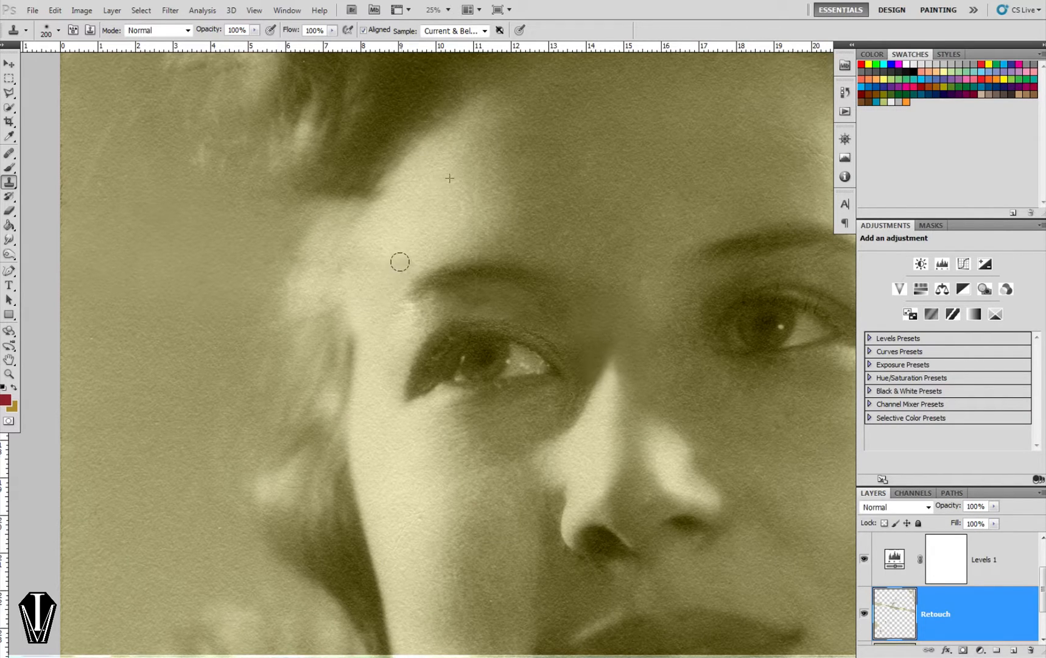
Step: Heal the temple between the eyebrow's outer end, the eye and the hairline with a size 125 Healing Brush sampled from the bright forehead
key("ctrl+minus")
scroll(538, 515, "down", 1)
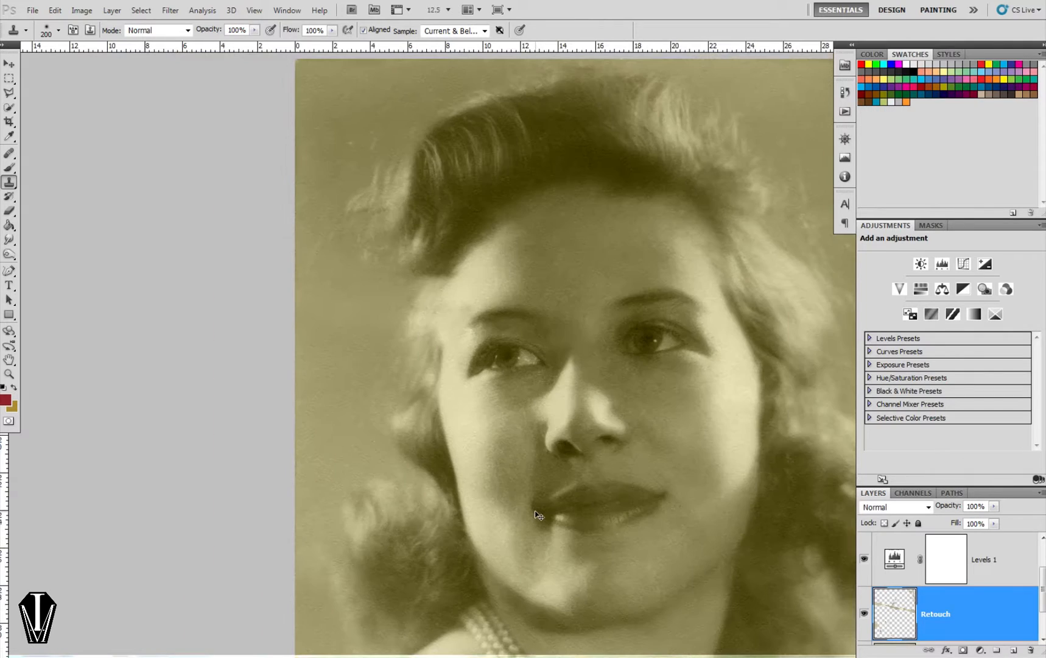
scroll(538, 516, "up", 1)
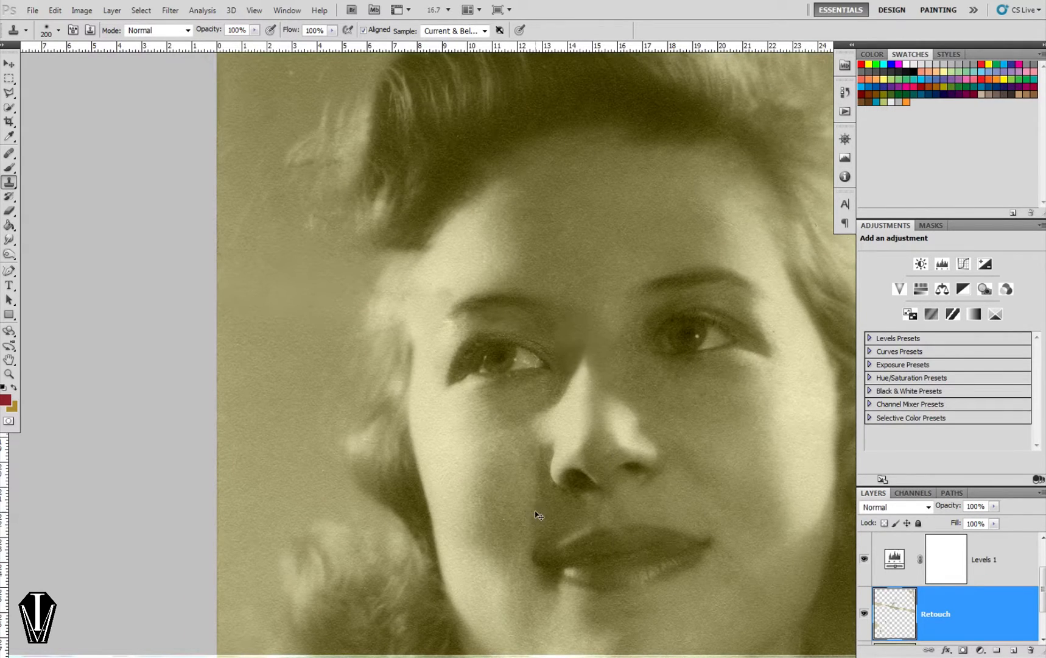
scroll(538, 515, "down", 1)
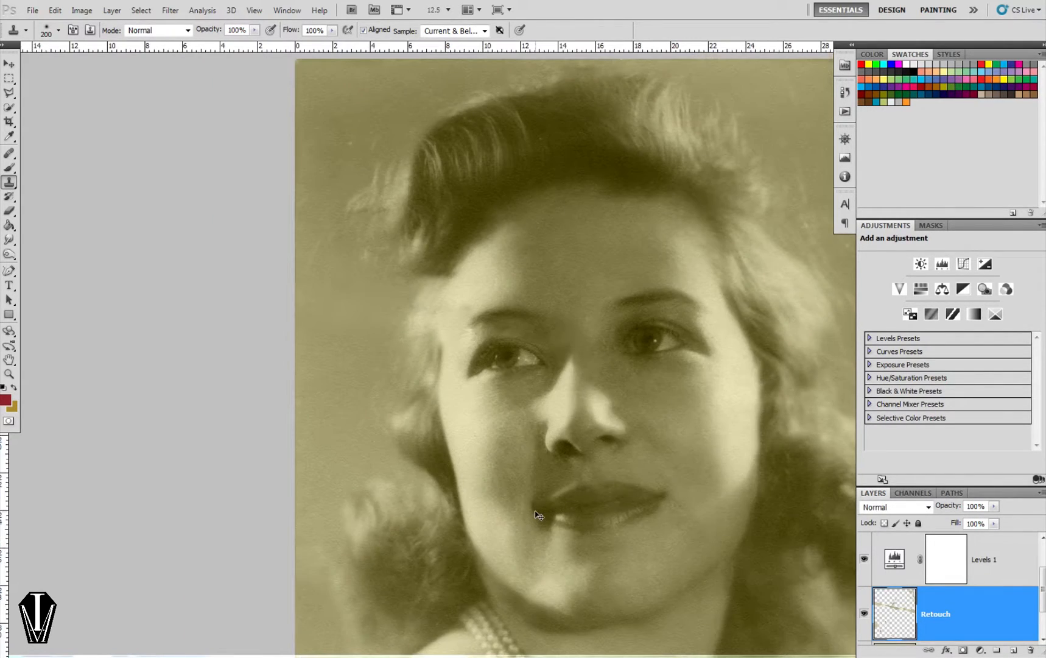
scroll(539, 515, "up", 2)
left_click_drag(561, 355, 586, 422)
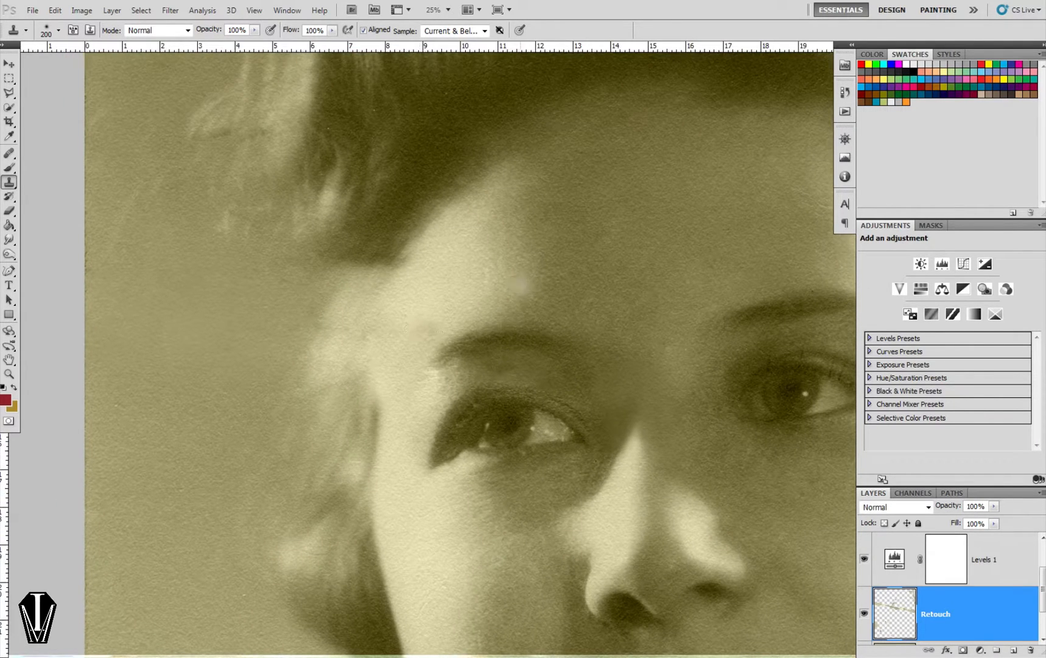
key("j")
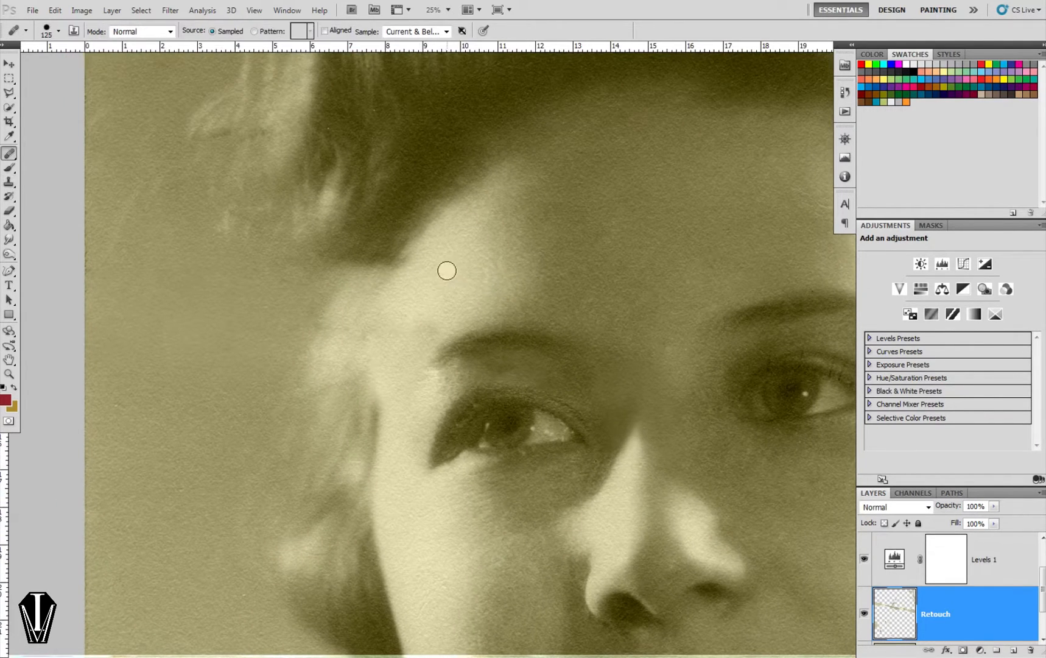
left_click(443, 268, "alt")
mouse_move(433, 324)
left_mouse_down()
mouse_move(417, 327)
mouse_move(425, 334)
mouse_move(421, 312)
left_mouse_up()
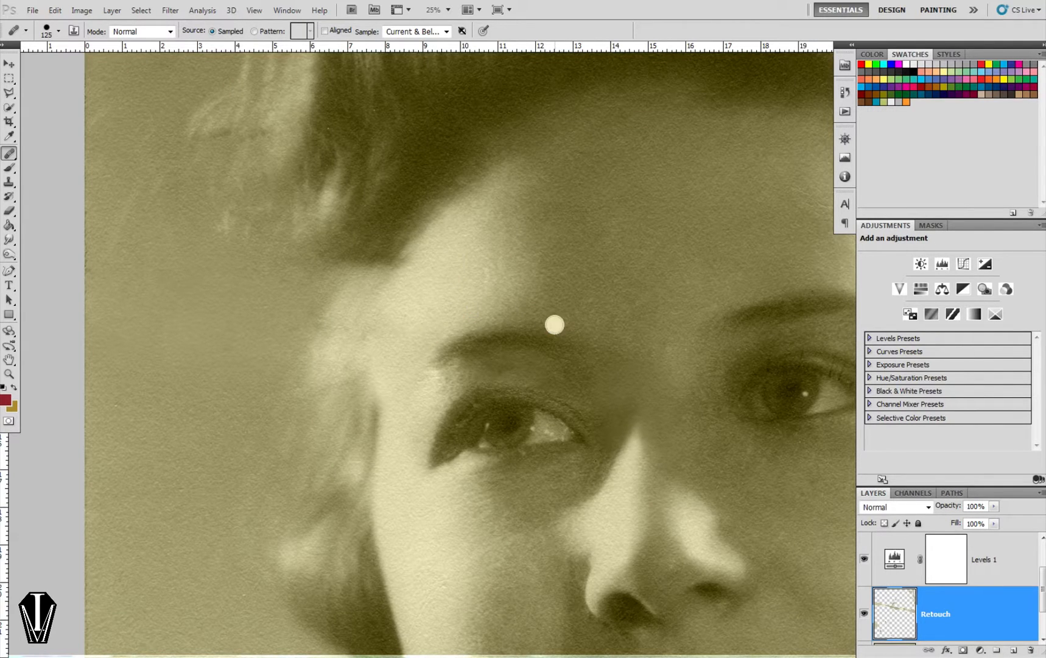
mouse_move(514, 390)
left_mouse_down()
mouse_move(414, 311)
mouse_move(346, 311)
mouse_move(322, 282)
mouse_move(490, 414)
mouse_move(483, 428)
left_mouse_up()
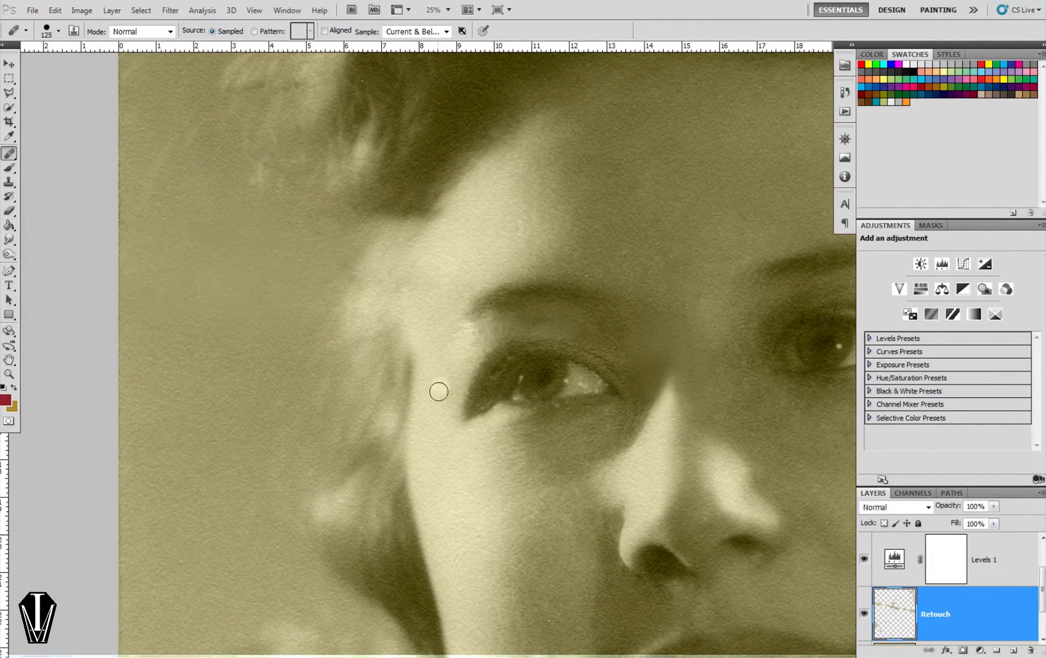
mouse_move(453, 349)
left_mouse_down()
mouse_move(453, 334)
mouse_move(472, 336)
mouse_move(455, 327)
mouse_move(467, 334)
mouse_move(461, 345)
left_mouse_up()
Step: Heal the uneven skin just below the eyebrow's outer end, above the corner of the eye, using fresh samples
mouse_move(447, 455)
left_mouse_down()
mouse_move(474, 416)
mouse_move(349, 302)
mouse_move(399, 418)
left_mouse_up()
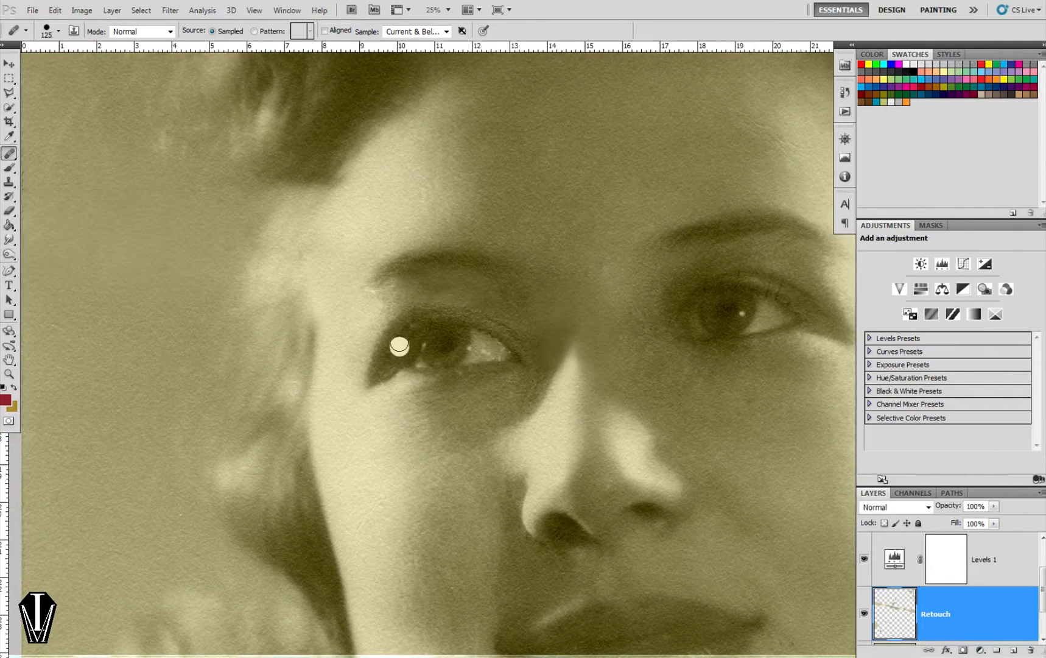
left_click(398, 279, "alt")
left_click_drag(377, 289, 373, 295)
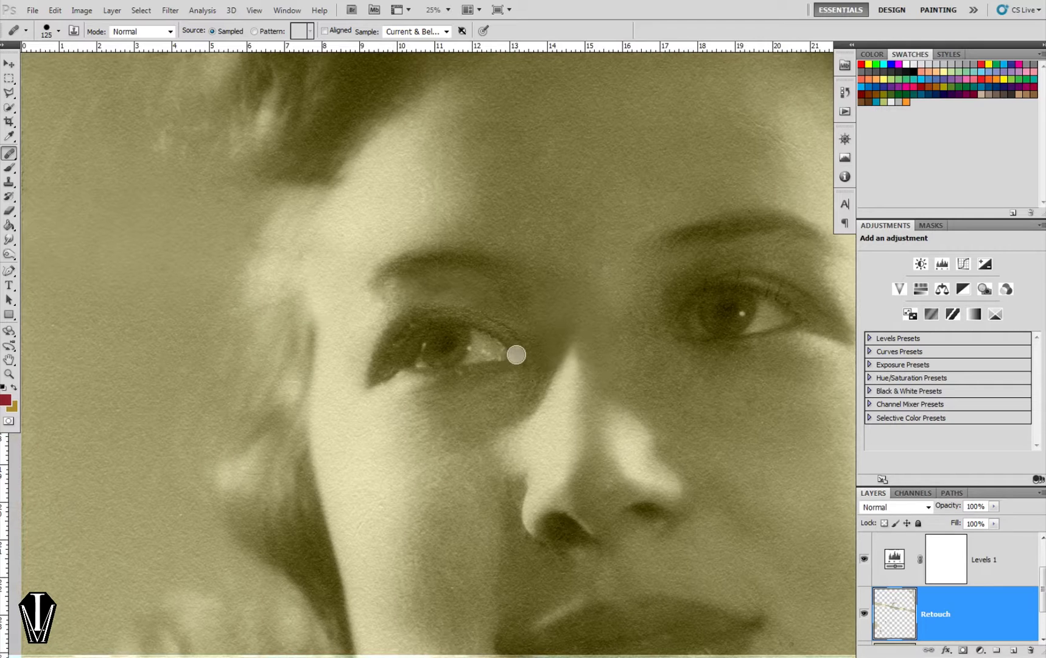
left_click(350, 335, "alt")
left_click_drag(380, 307, 390, 296)
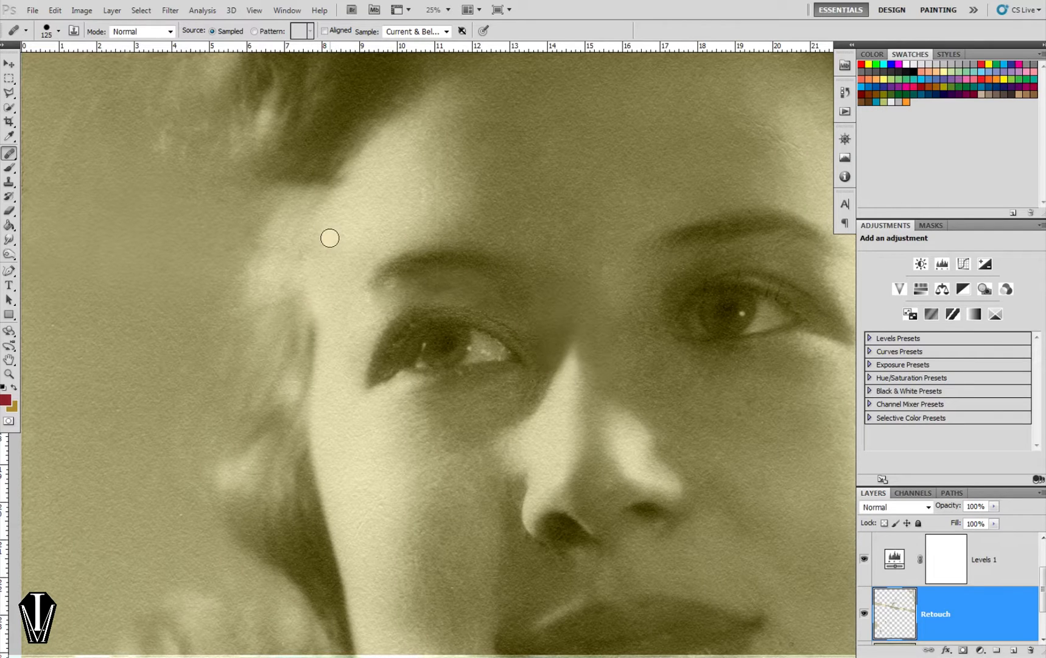
Step: Enlarge the Healing Brush to size 200 and heal the patchy skin where the temple meets the hairline, resampling from nearby skin
key("bracketright")
key("bracketright")
key("bracketright")
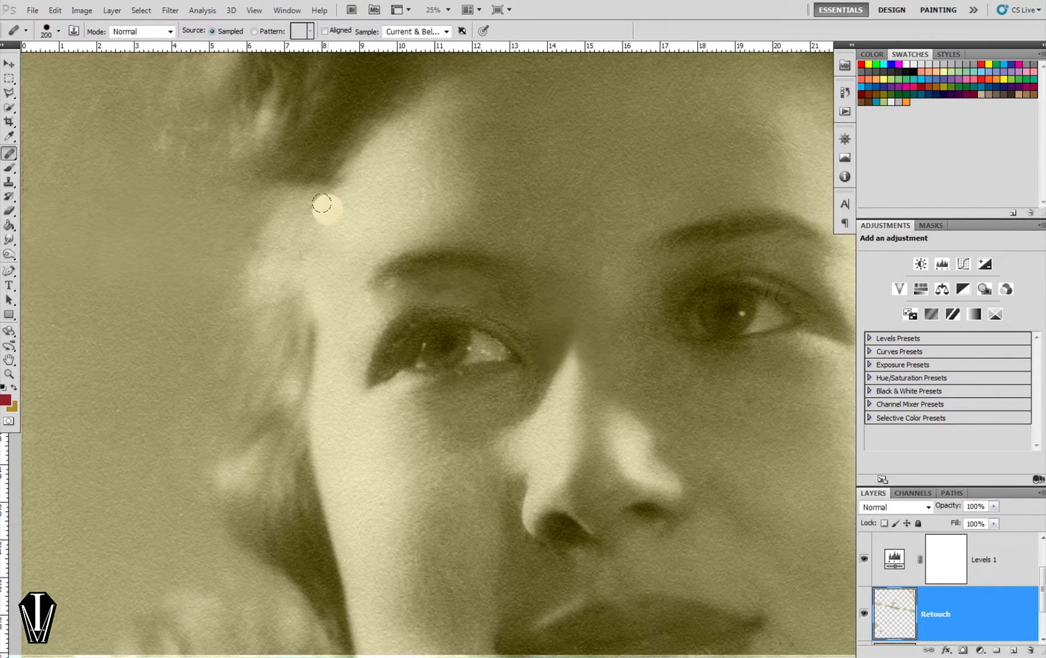
left_click(317, 234)
left_click(313, 244)
mouse_move(321, 243)
left_mouse_down()
mouse_move(336, 243)
mouse_move(292, 251)
left_mouse_up()
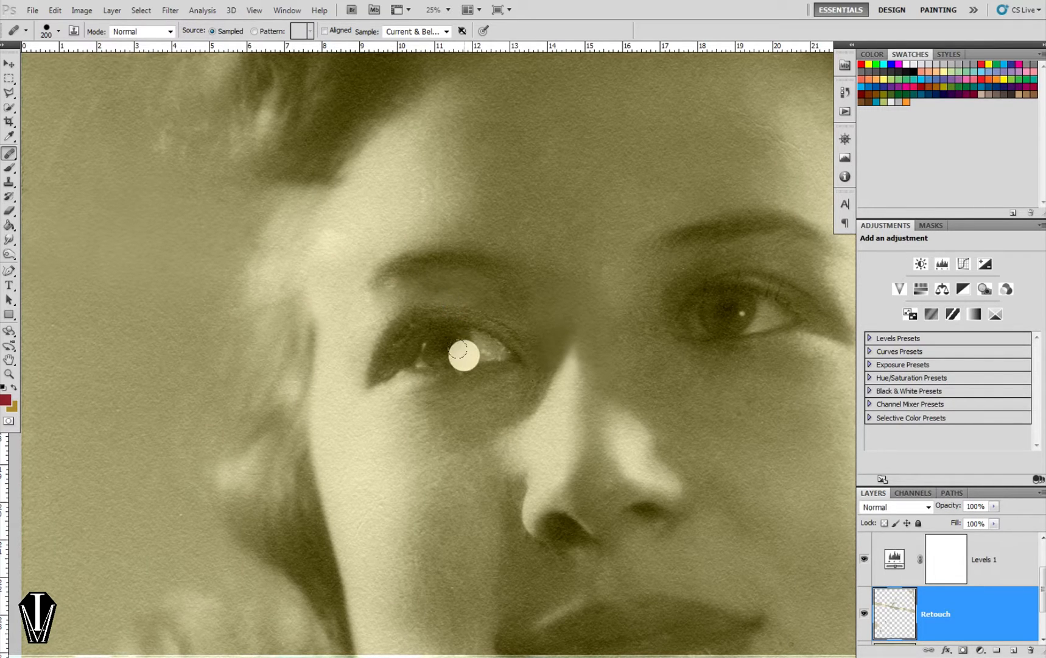
left_click(306, 300, "alt")
left_click_drag(303, 249, 303, 246)
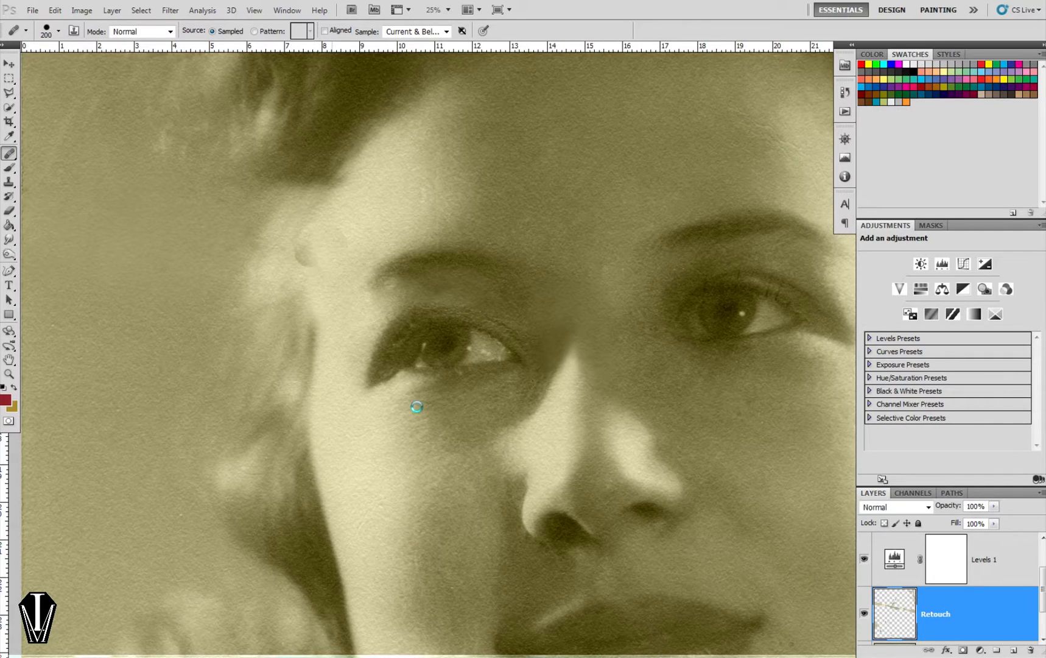
left_click(345, 316, "alt")
left_click_drag(327, 269, 320, 249)
Step: Examine the healed temple up close and the whole portrait for remaining blemishes
scroll(569, 428, "down", 3)
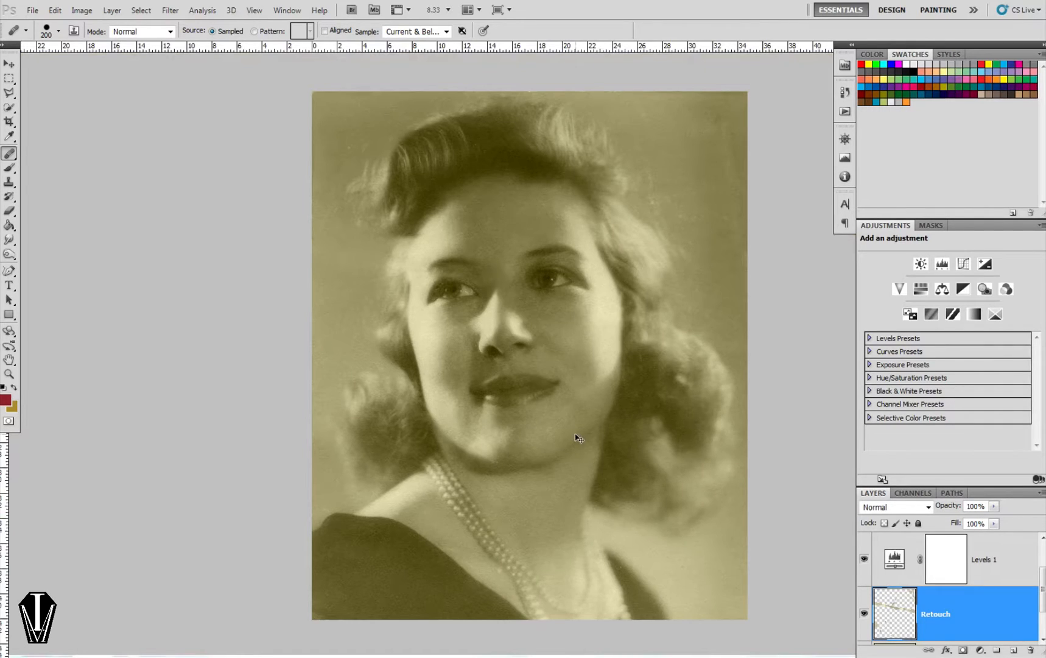
scroll(577, 436, "up", 1)
scroll(577, 436, "up", 1)
mouse_move(460, 355)
left_mouse_down()
mouse_move(577, 513)
mouse_move(532, 377)
left_mouse_up()
key("s")
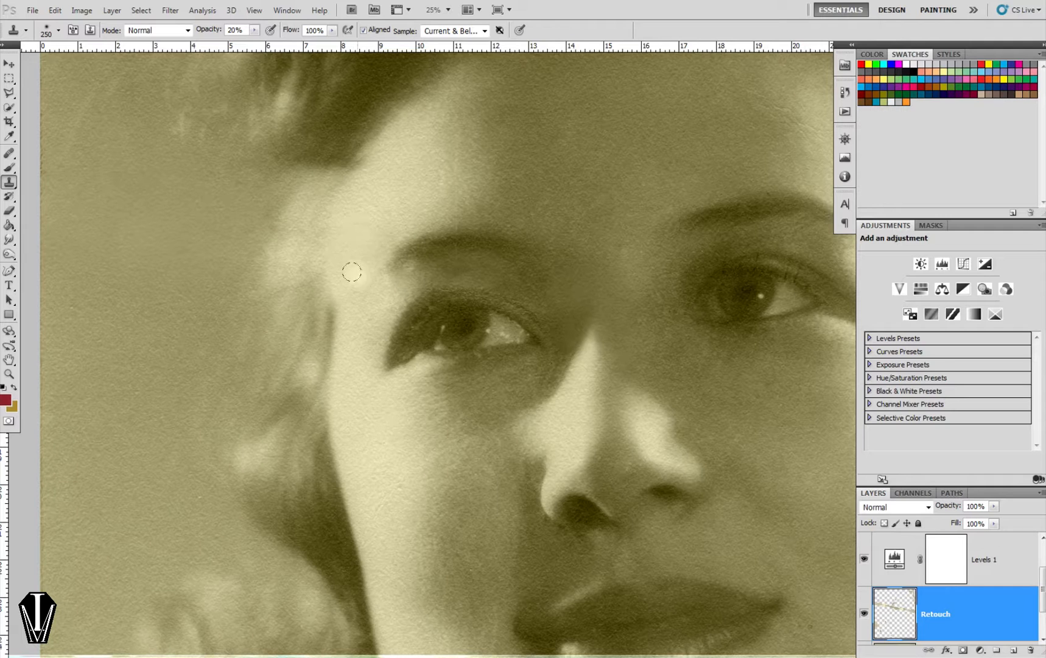
left_click_drag(421, 348, 391, 278)
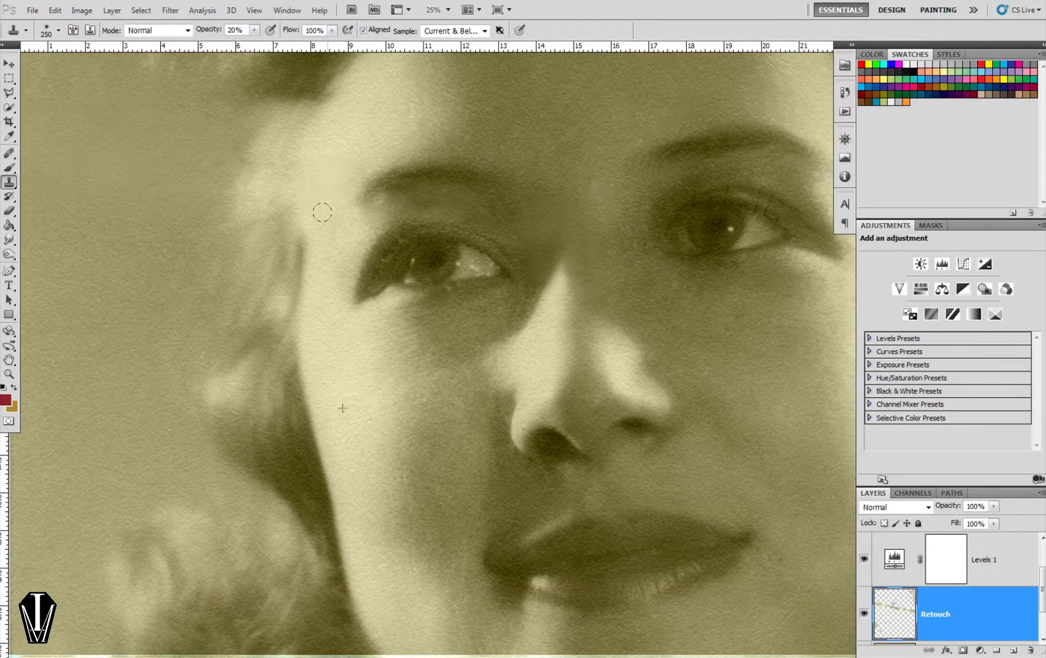
key("ctrl+minus")
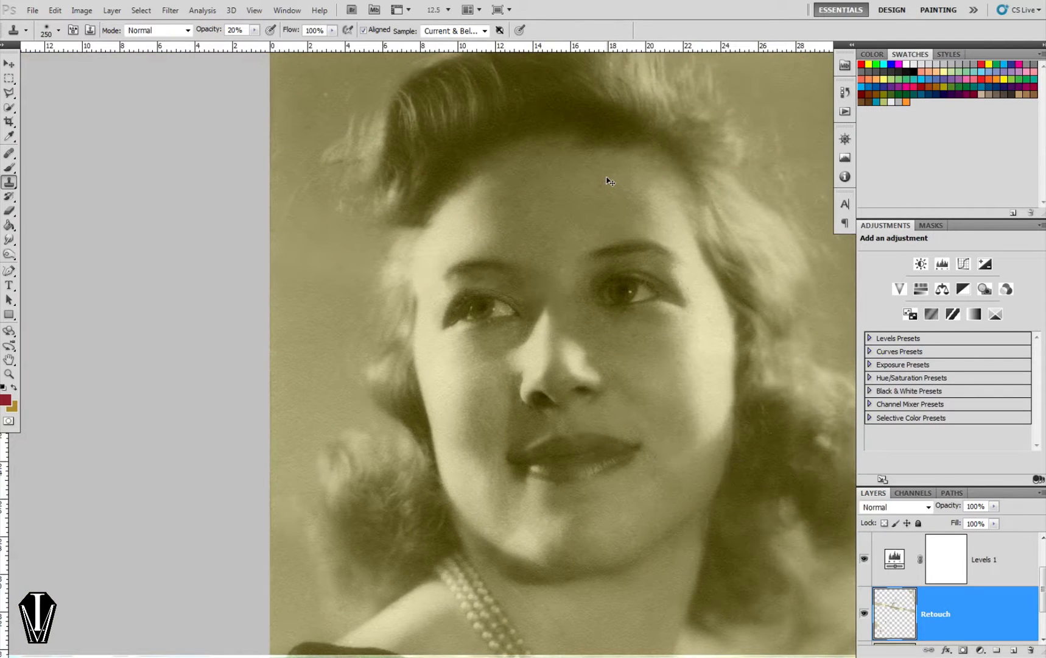
key("ctrl+minus")
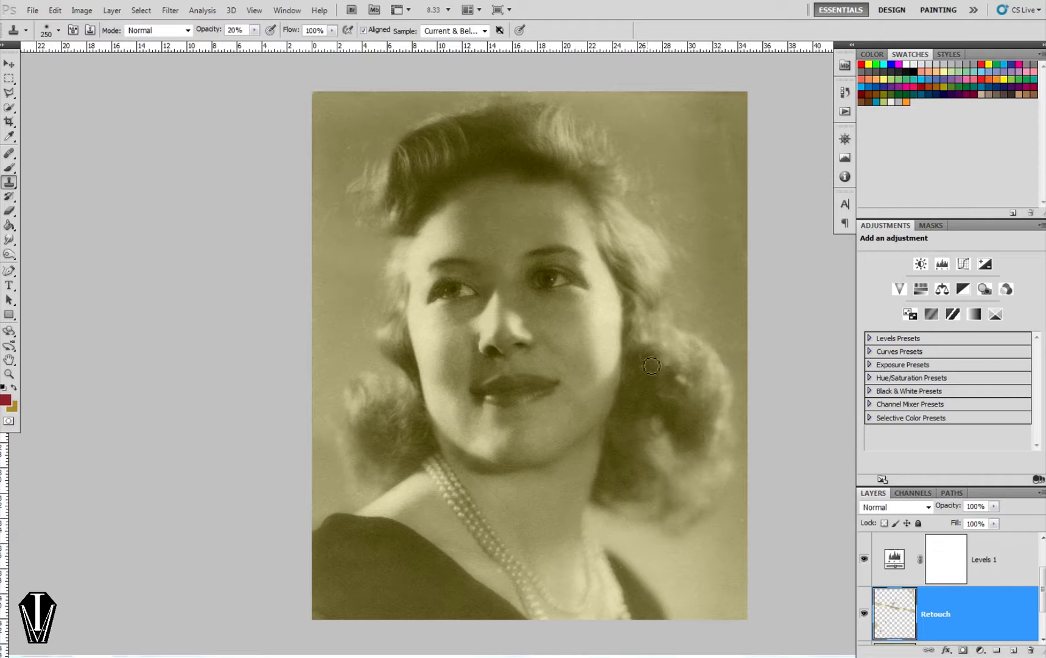
Step: Clone over the uneven shadow between the nostril and the upper lip with a size 150 Clone Stamp at 20% opacity
key("z")
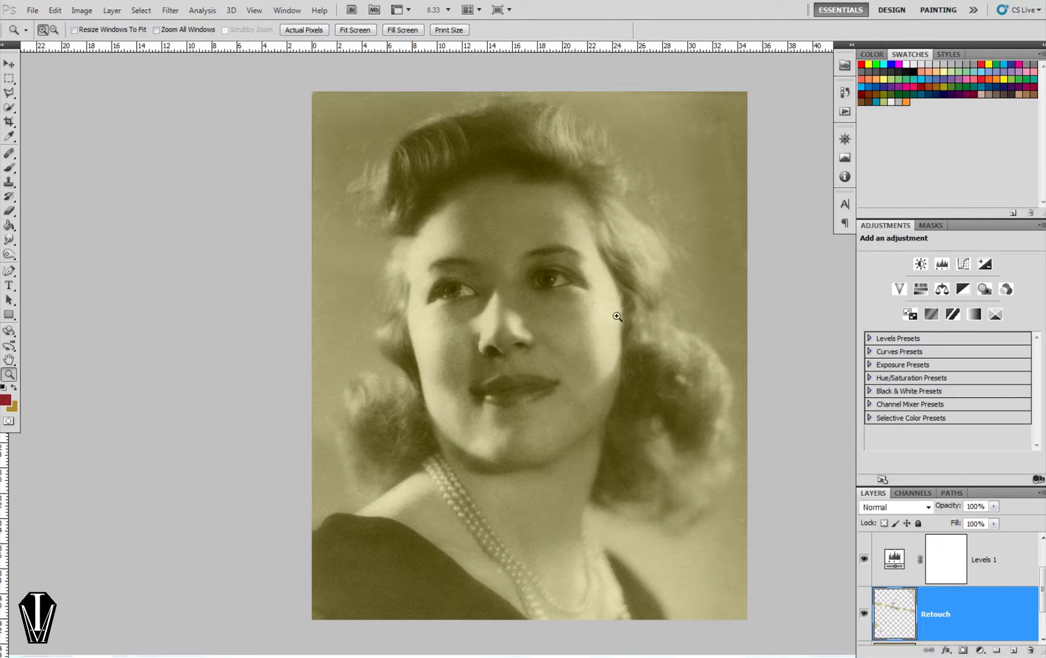
left_click_drag(530, 391, 530, 391)
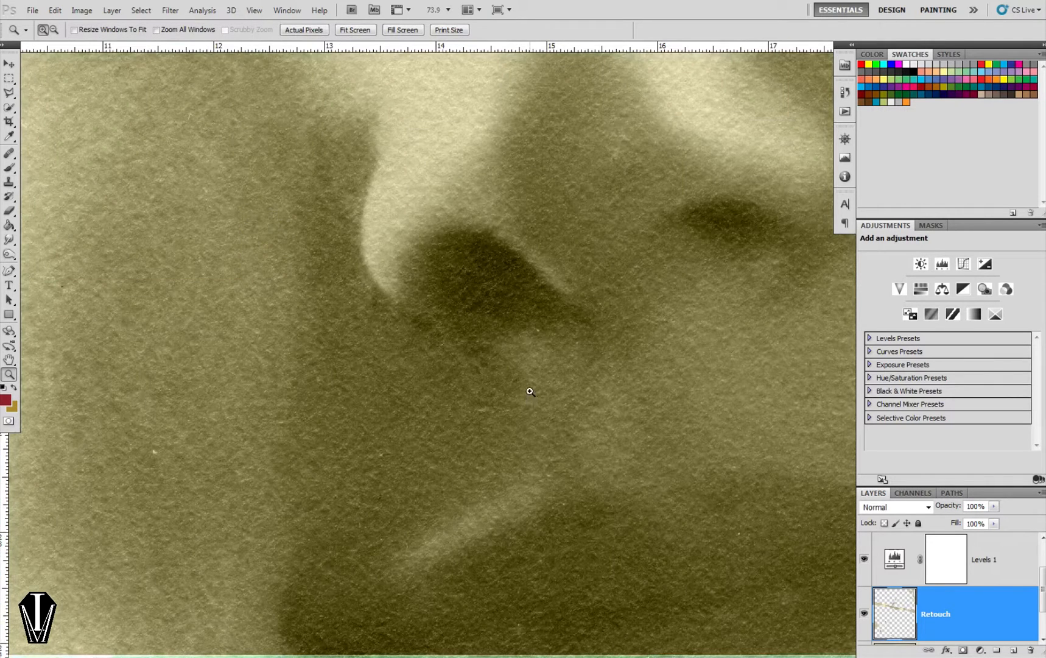
left_click(531, 390, "alt")
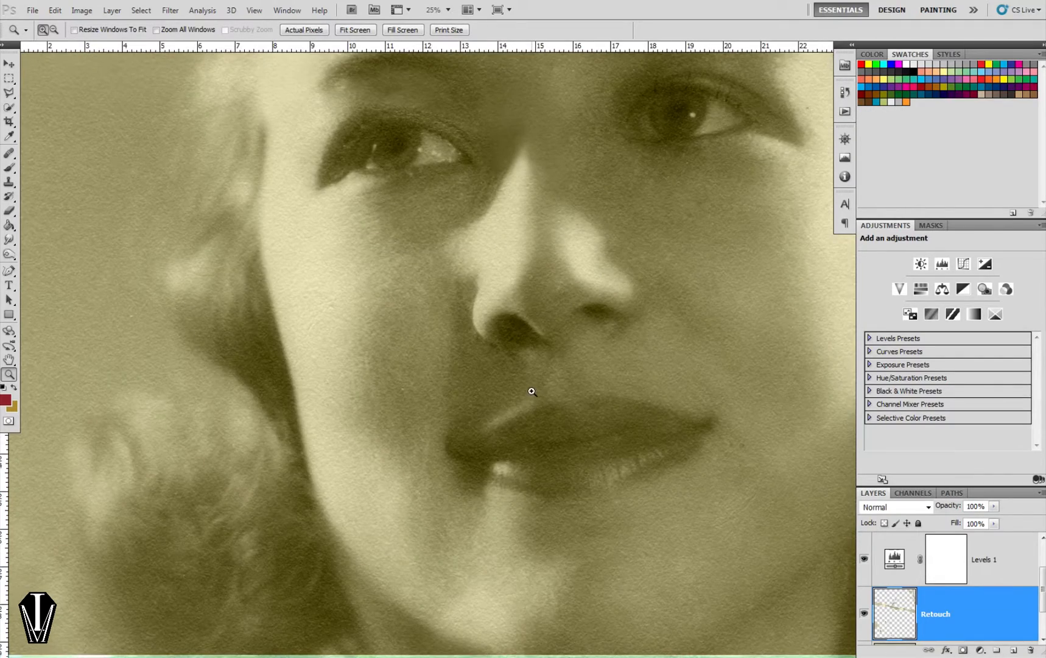
left_click_drag(532, 390, 376, 422)
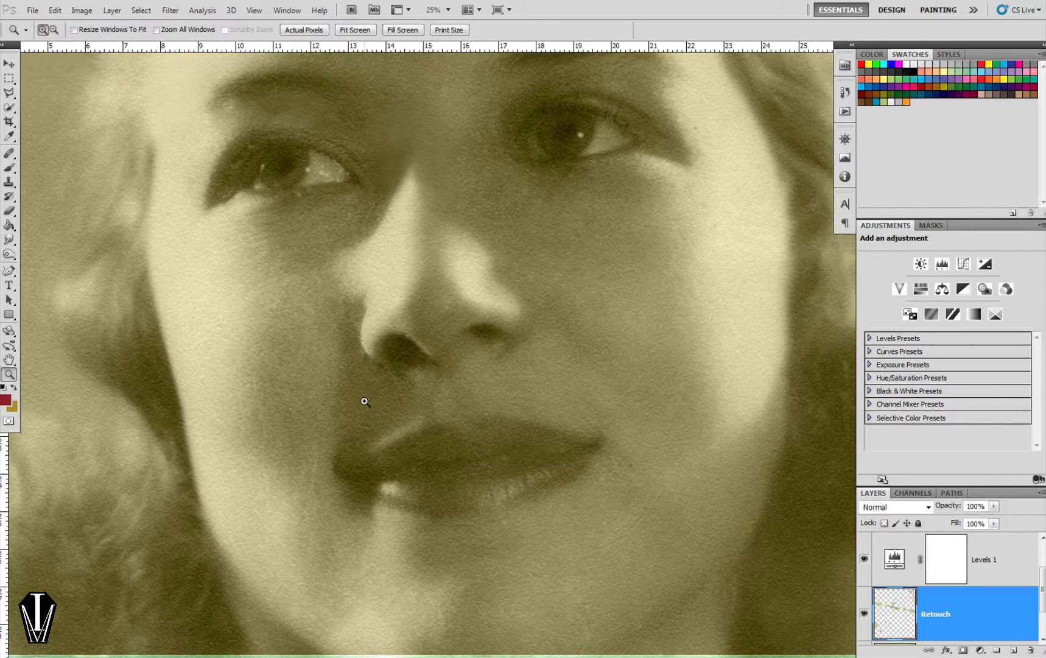
key("s")
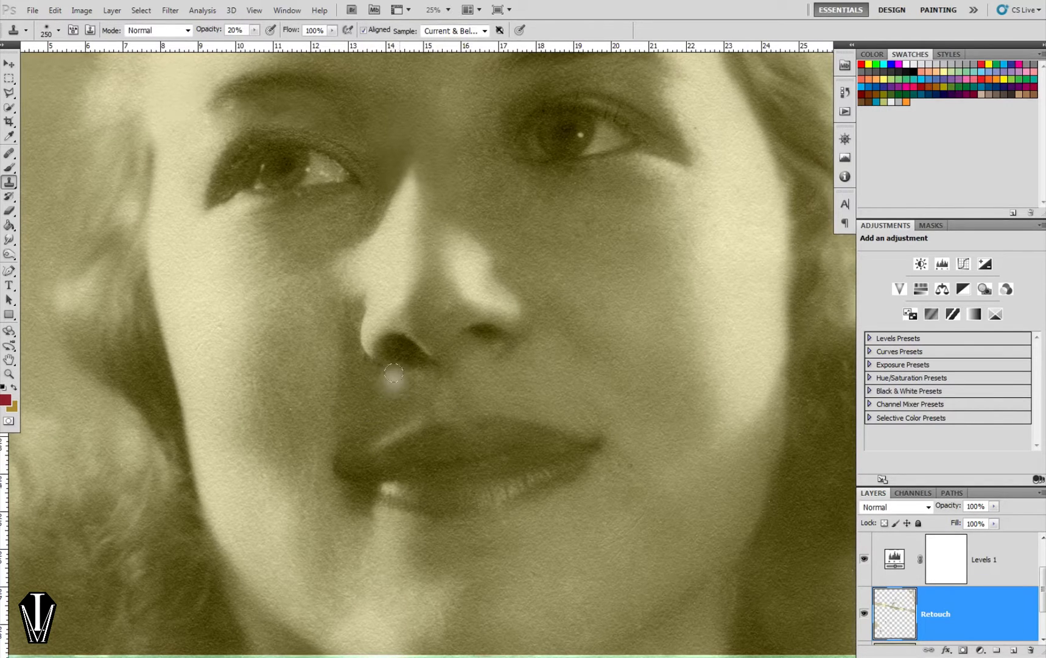
key("bracketleft")
key("bracketleft")
mouse_move(402, 377)
left_mouse_down()
mouse_move(381, 369)
mouse_move(408, 384)
mouse_move(372, 370)
mouse_move(423, 397)
mouse_move(477, 400)
mouse_move(455, 423)
mouse_move(395, 442)
mouse_move(414, 389)
mouse_move(386, 379)
left_mouse_up()
left_click(414, 386)
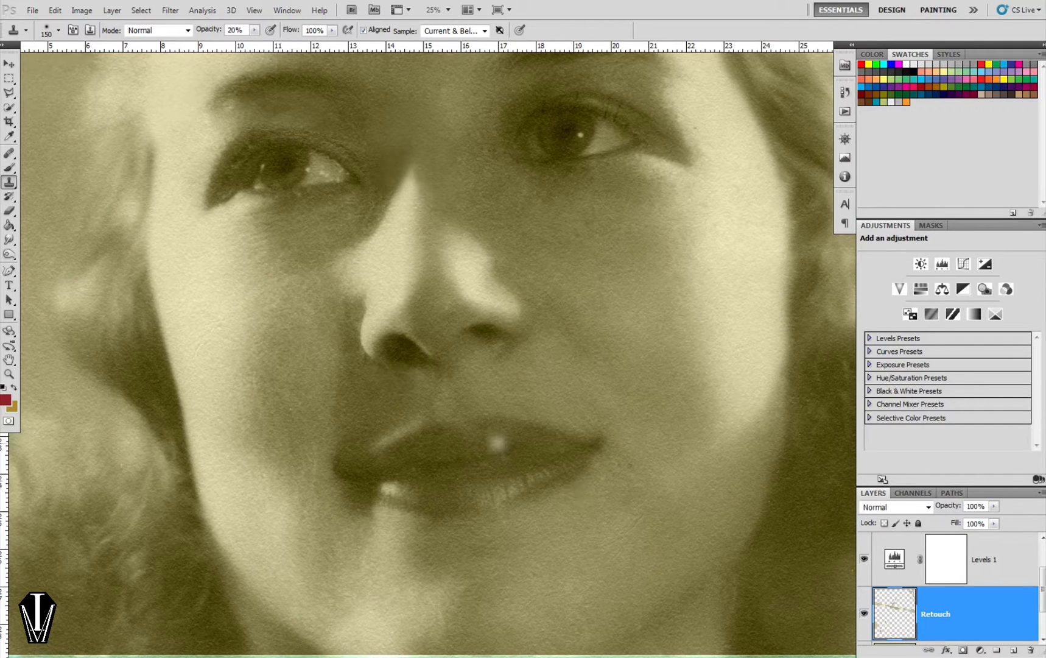
Step: Heal the skin between the nostril and the upper lip with a size 100 Healing Brush, sampling from just above the lip
key("j")
left_click(397, 411, "alt")
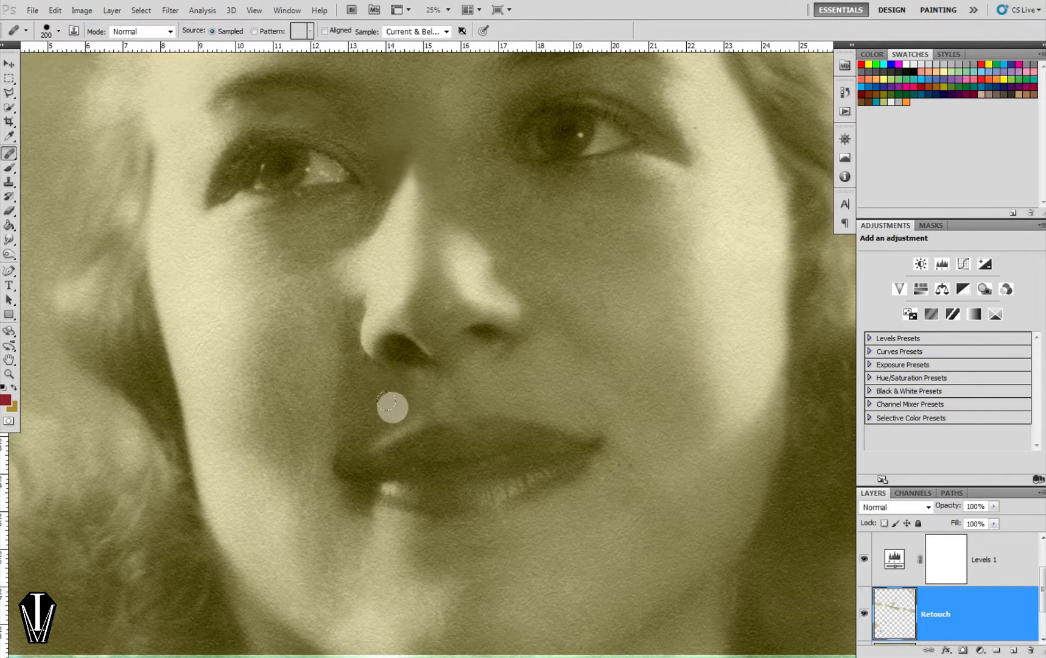
key("bracketleft")
key("bracketleft")
key("bracketleft")
key("bracketleft")
mouse_move(390, 403)
left_mouse_down()
mouse_move(386, 373)
mouse_move(404, 388)
mouse_move(384, 390)
left_mouse_up()
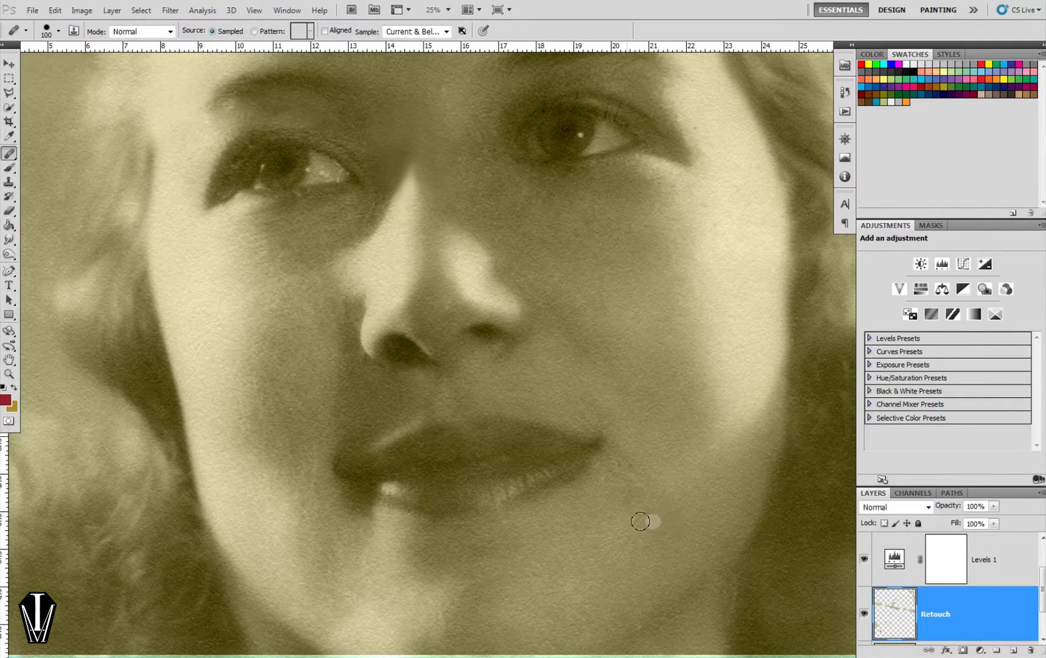
left_click(366, 423, "alt")
mouse_move(370, 393)
left_mouse_down()
mouse_move(359, 362)
mouse_move(371, 378)
left_mouse_up()
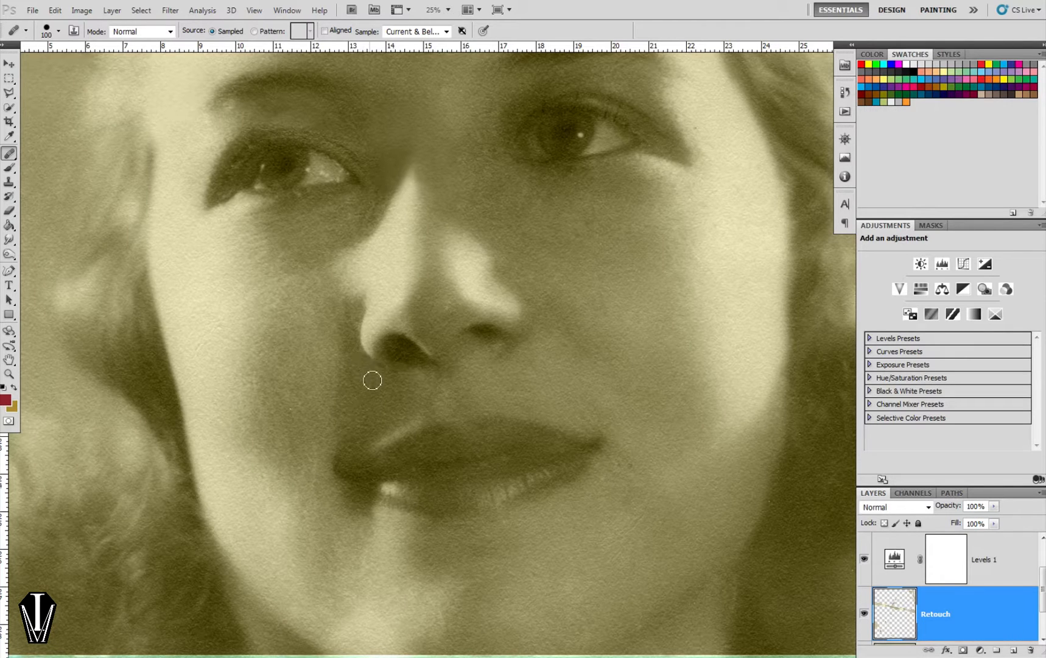
left_click(592, 494)
Step: Hide and show the Retouch layer to compare the portrait with and without the repairs
left_click(864, 612)
left_click(864, 612)
key("ctrl+0")
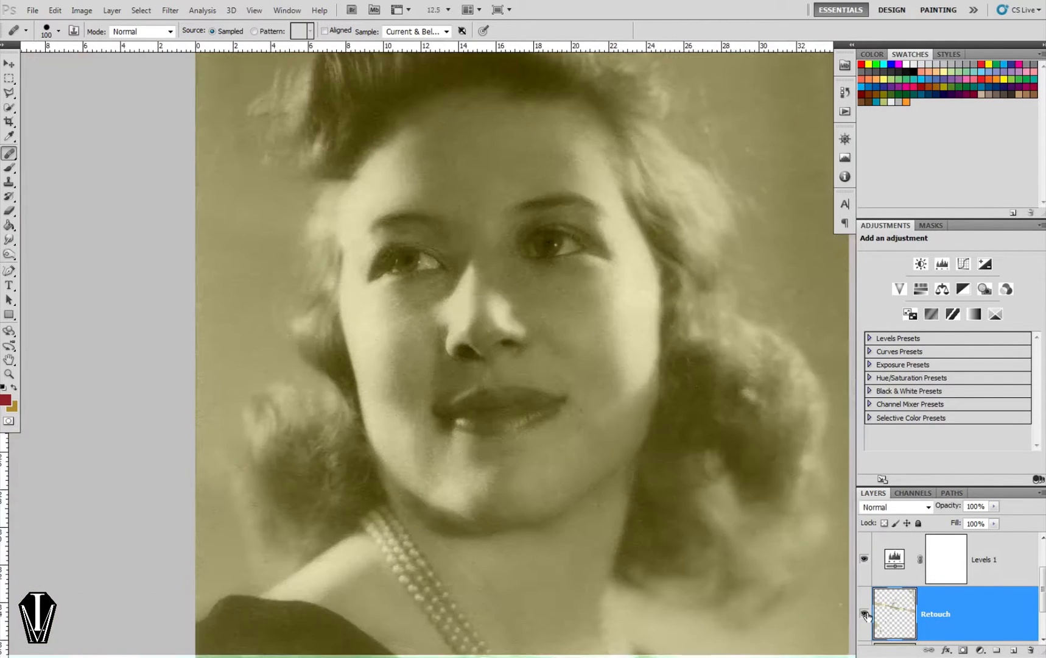